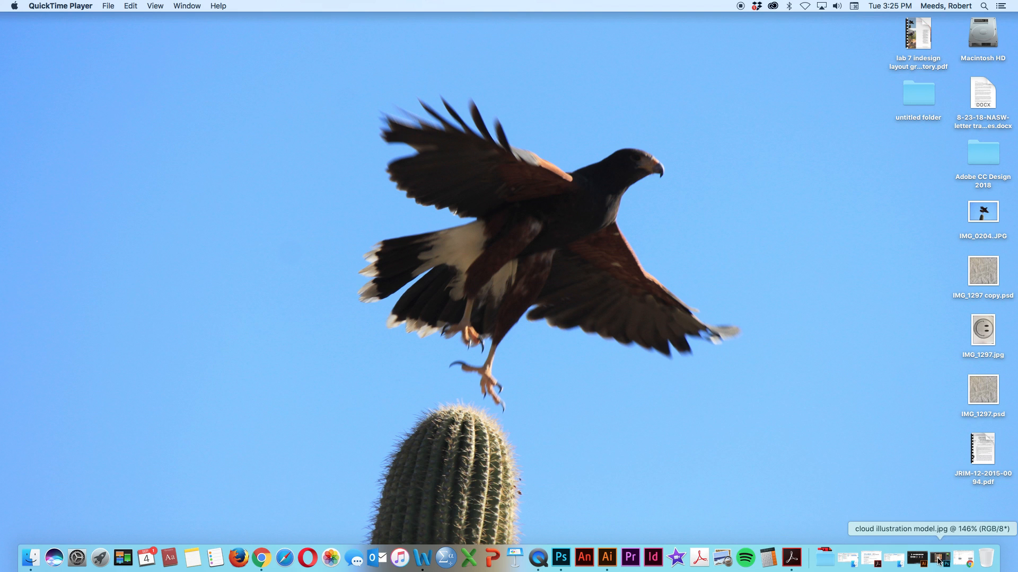
# View the cloud illustration model.jpg reference photo in Photoshop, and minimize its window
pyautogui.click(940, 559)
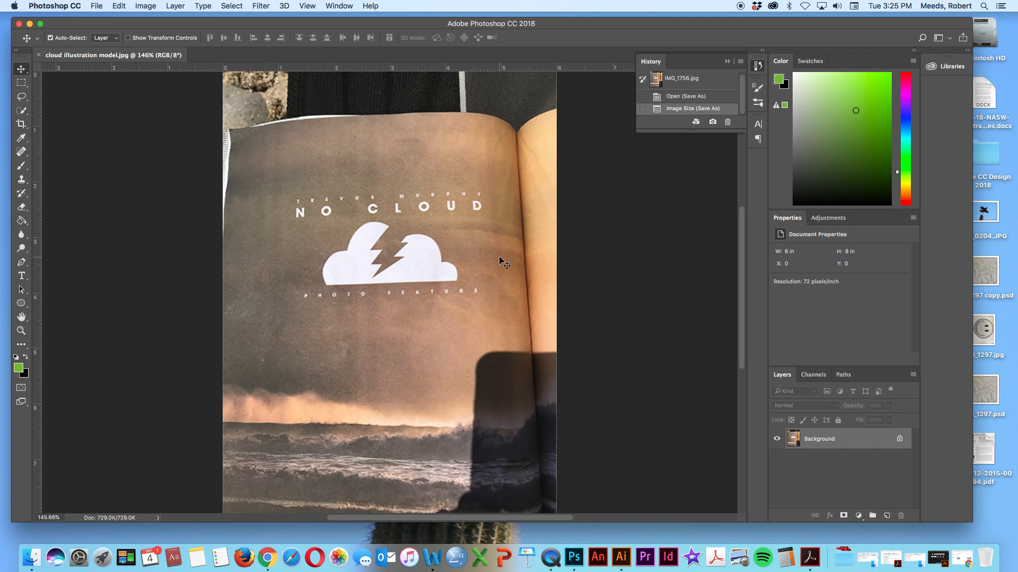
pyautogui.click(29, 24)
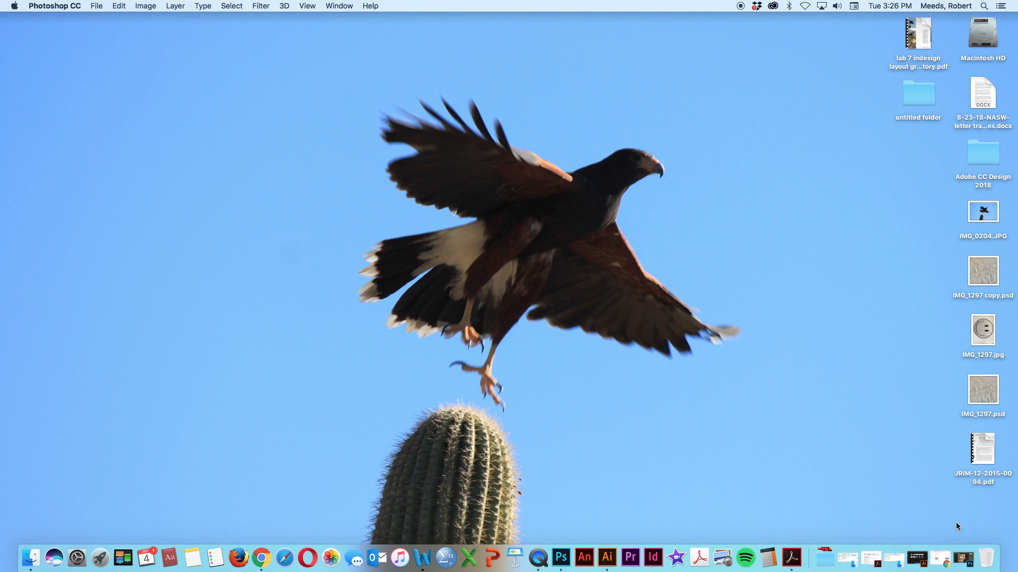
# Switch to Illustrator and create a print Letter document in inches with landscape orientation, 11 in wide by 8.5 in high
pyautogui.click(914, 561)
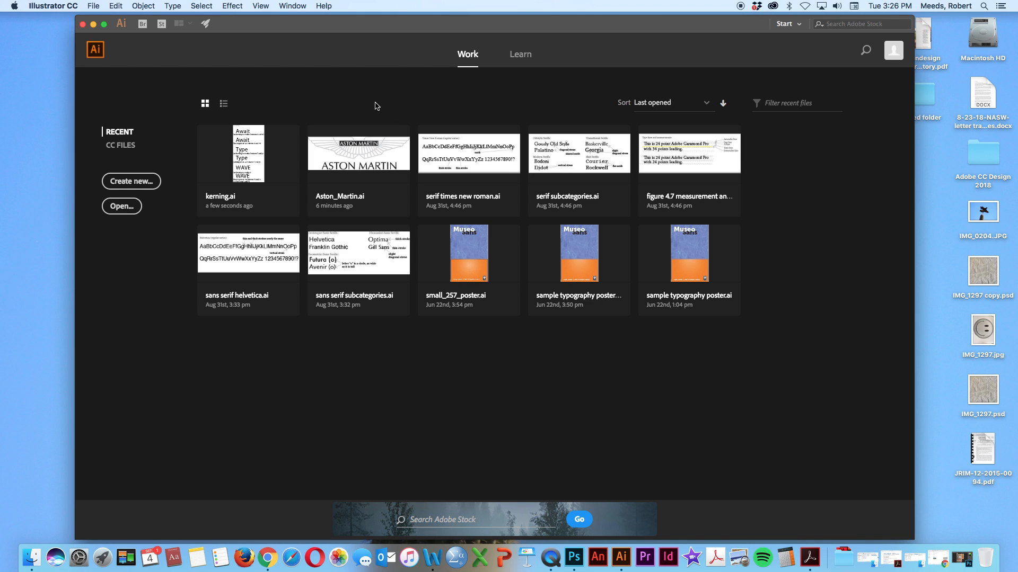
pyautogui.moveTo(413, 22); pyautogui.dragTo(414, 22)
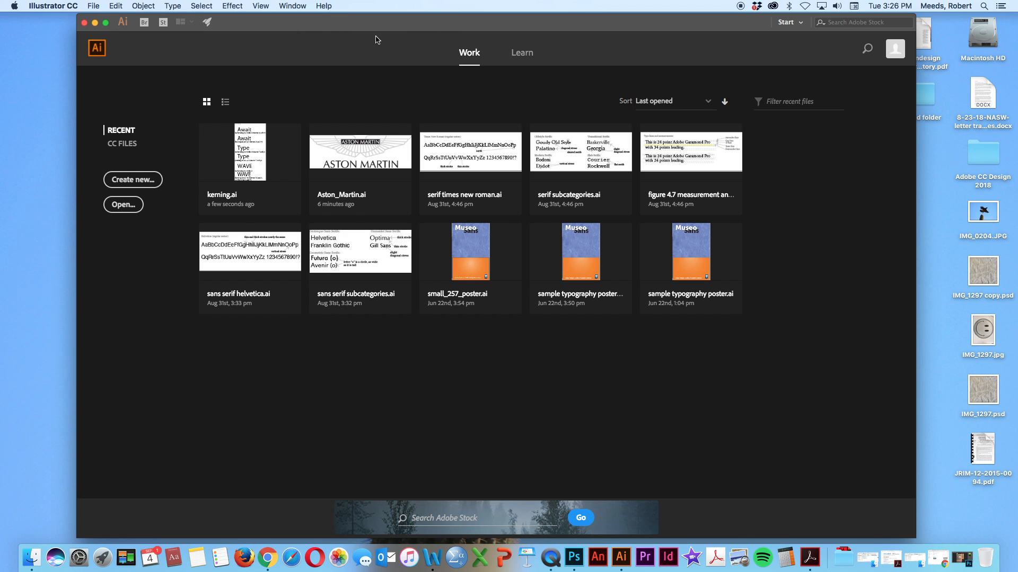
pyautogui.click(134, 181)
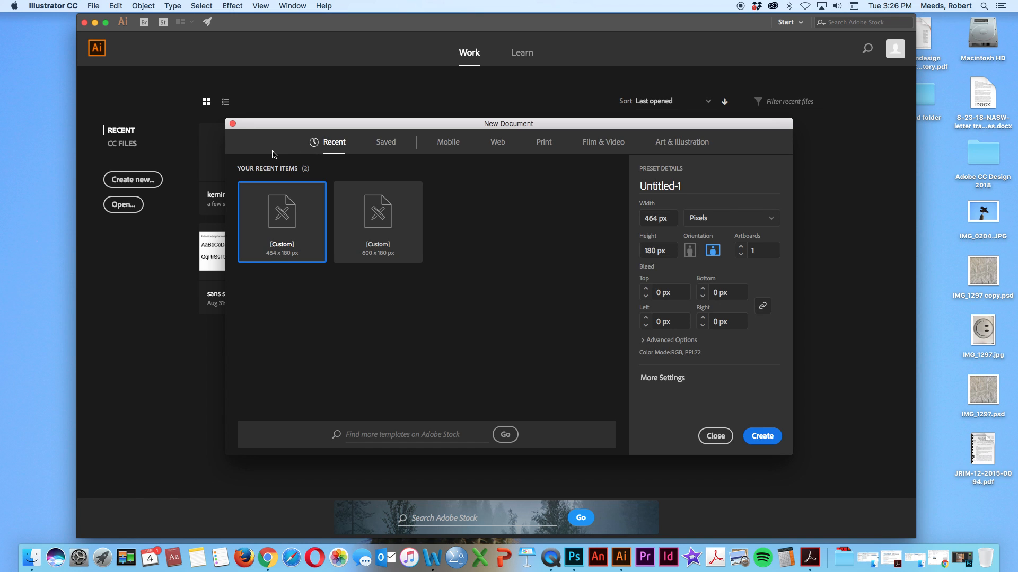
pyautogui.click(549, 148)
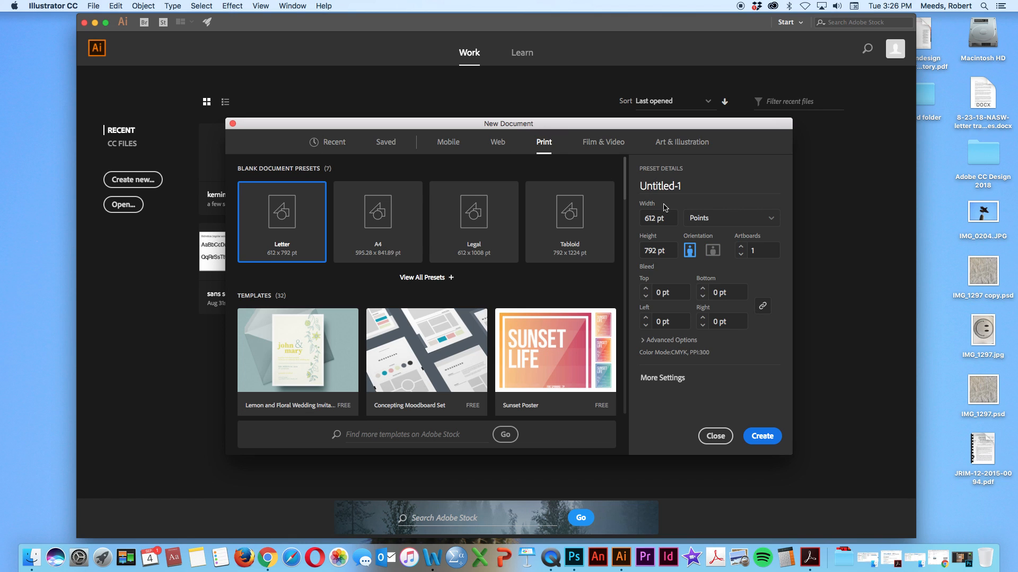
pyautogui.click(772, 219)
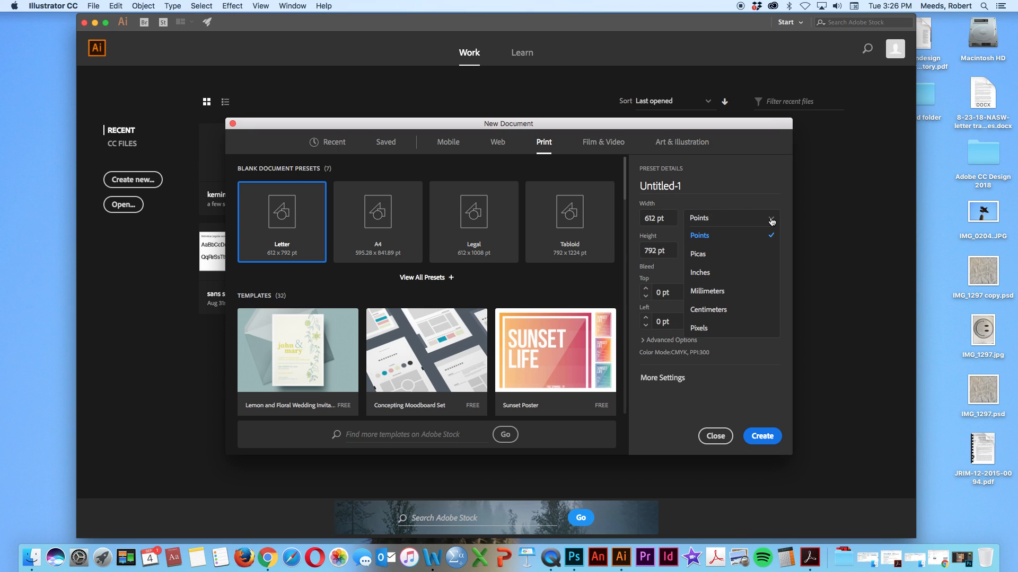
pyautogui.click(699, 274)
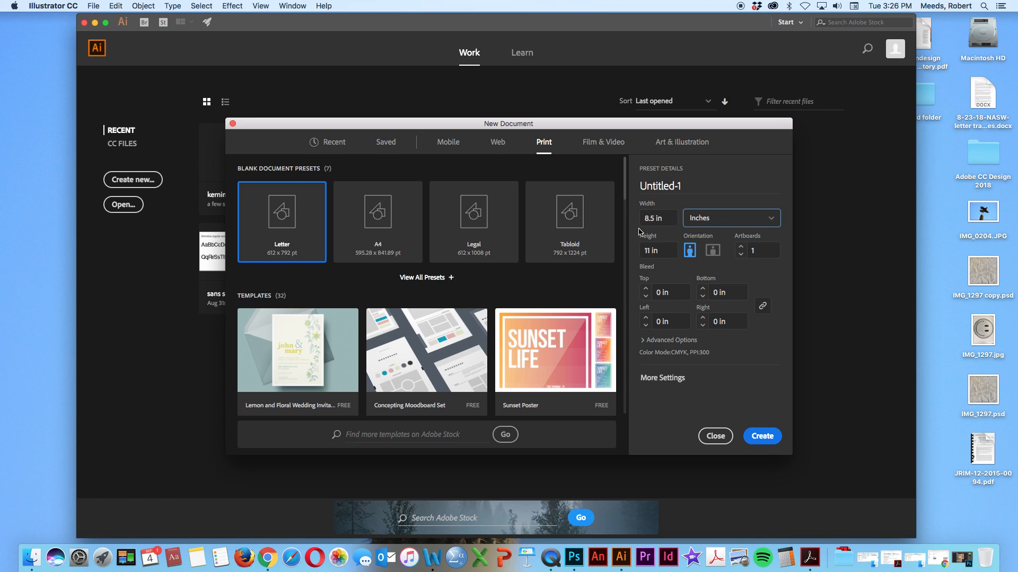
pyautogui.click(713, 252)
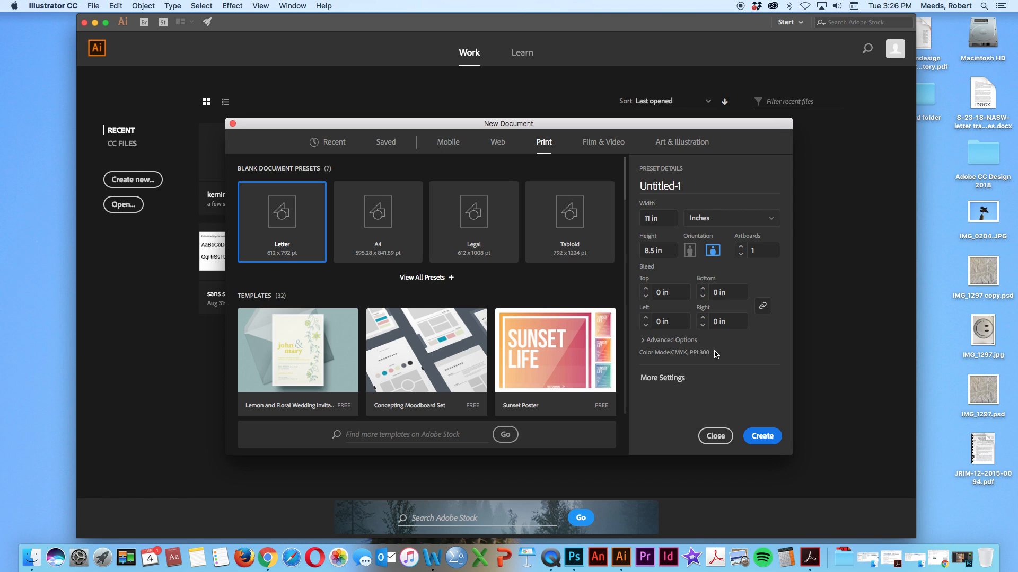
pyautogui.click(758, 437)
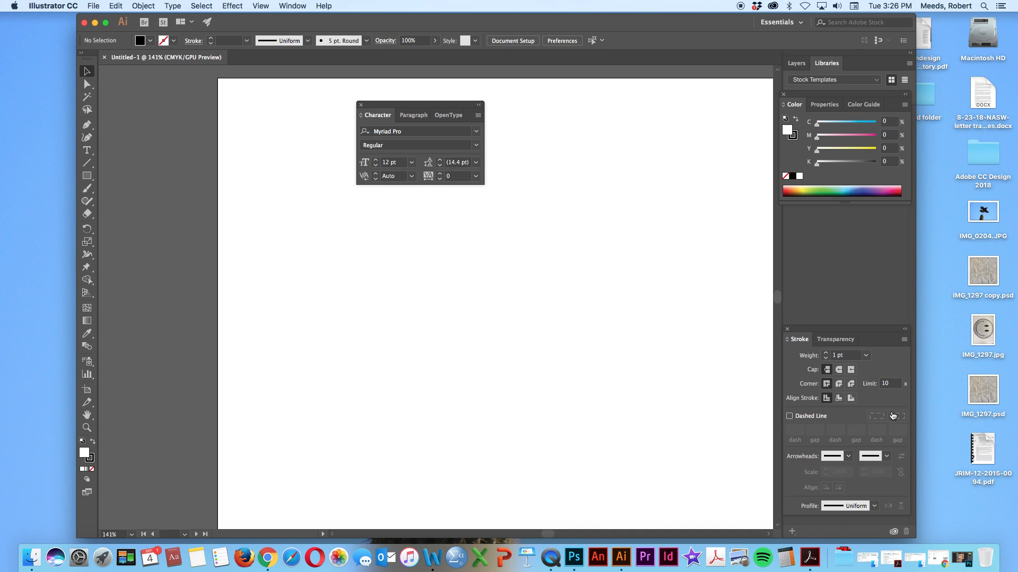
# Close the floating Character panel and bring up the Libraries panel
pyautogui.click(360, 105)
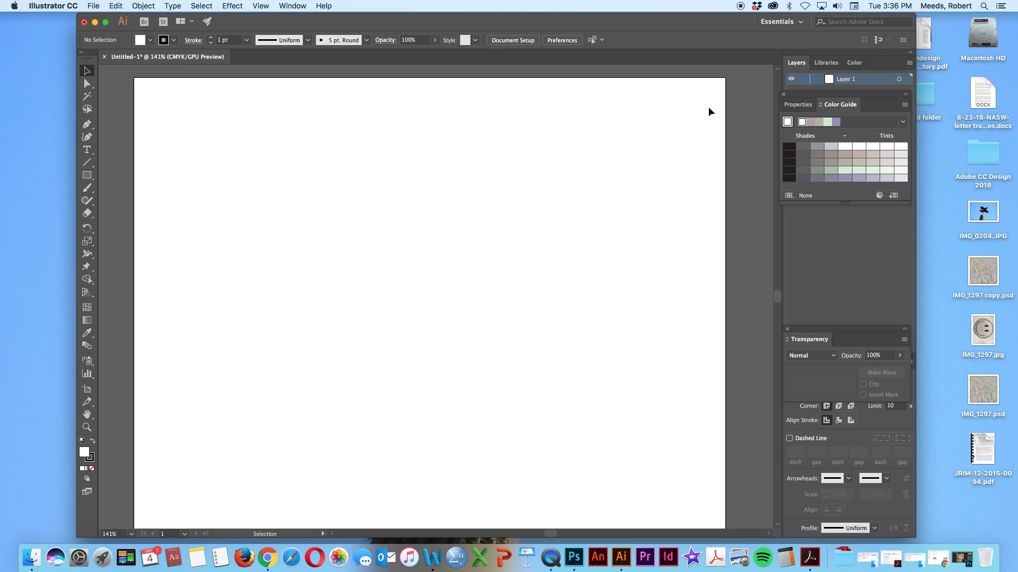
pyautogui.click(816, 63)
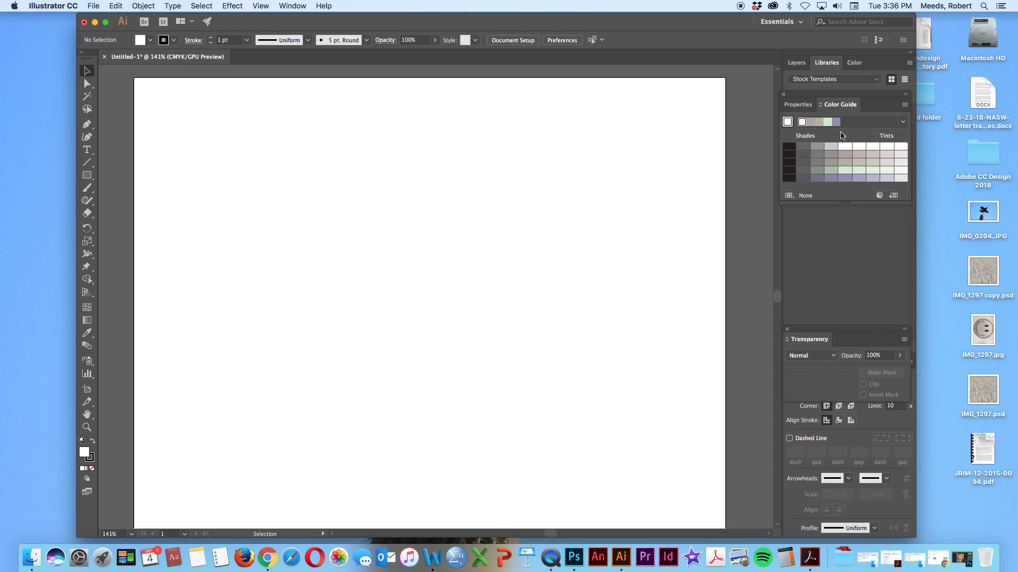
pyautogui.click(712, 23)
# Examine the list of panels that can be shown or hidden in the workspace
pyautogui.click(292, 6)
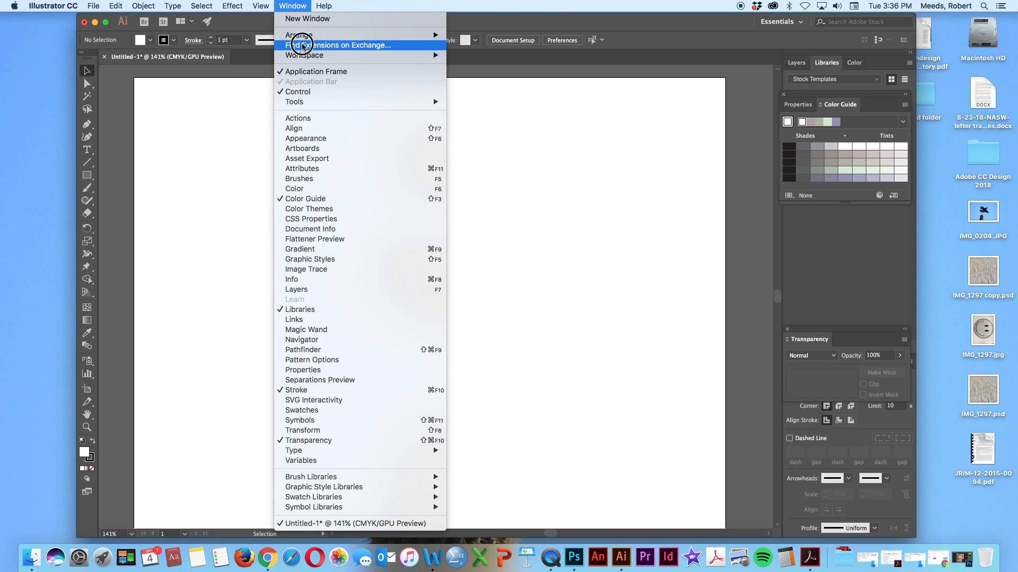
pyautogui.click(292, 5)
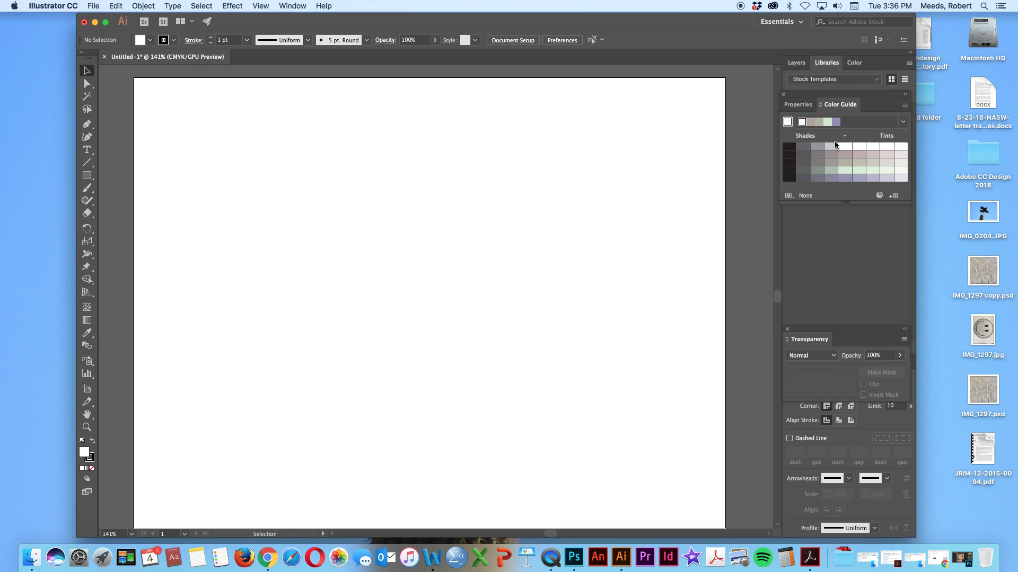
pyautogui.click(290, 7)
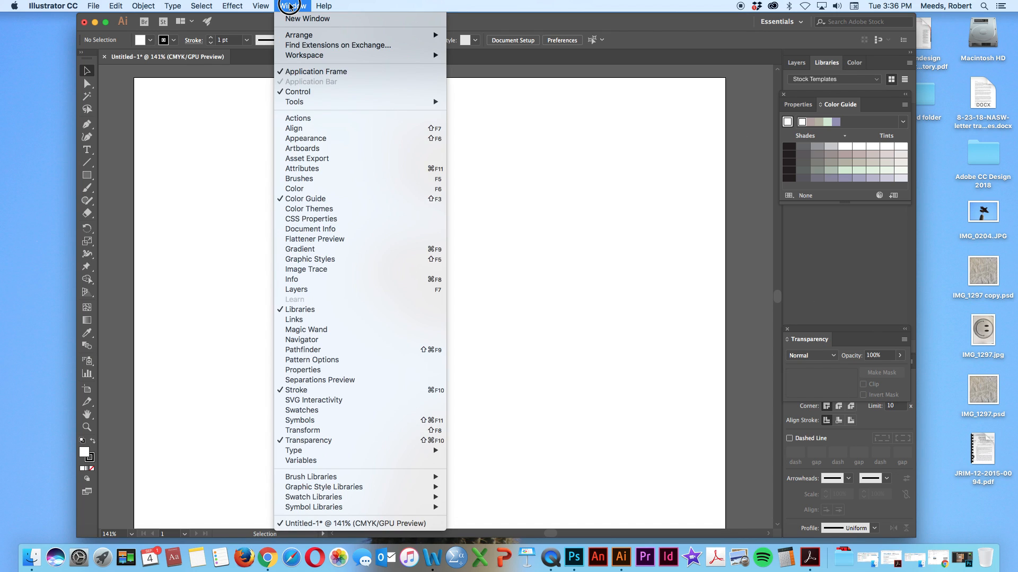
pyautogui.click(290, 6)
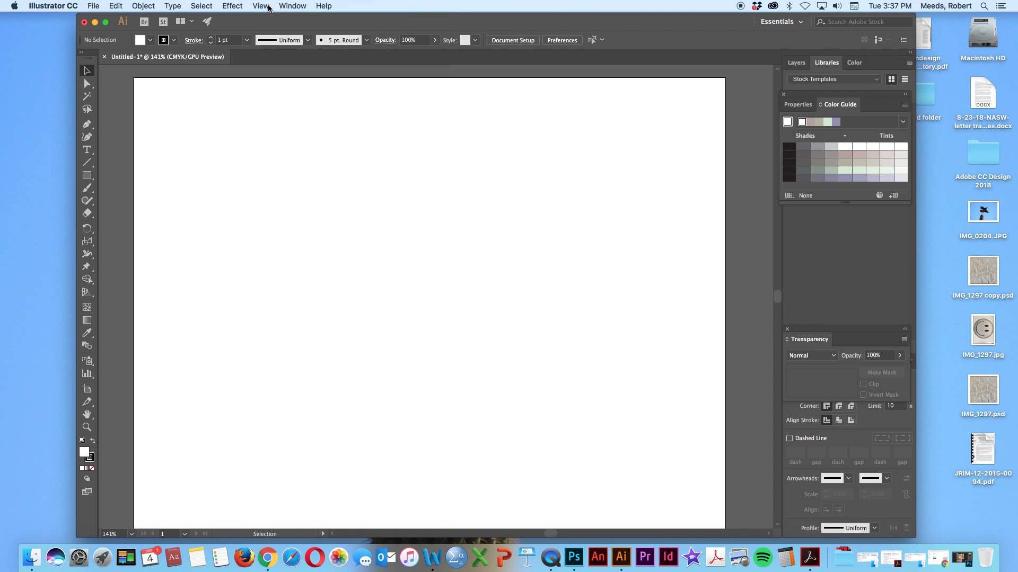
pyautogui.click(290, 6)
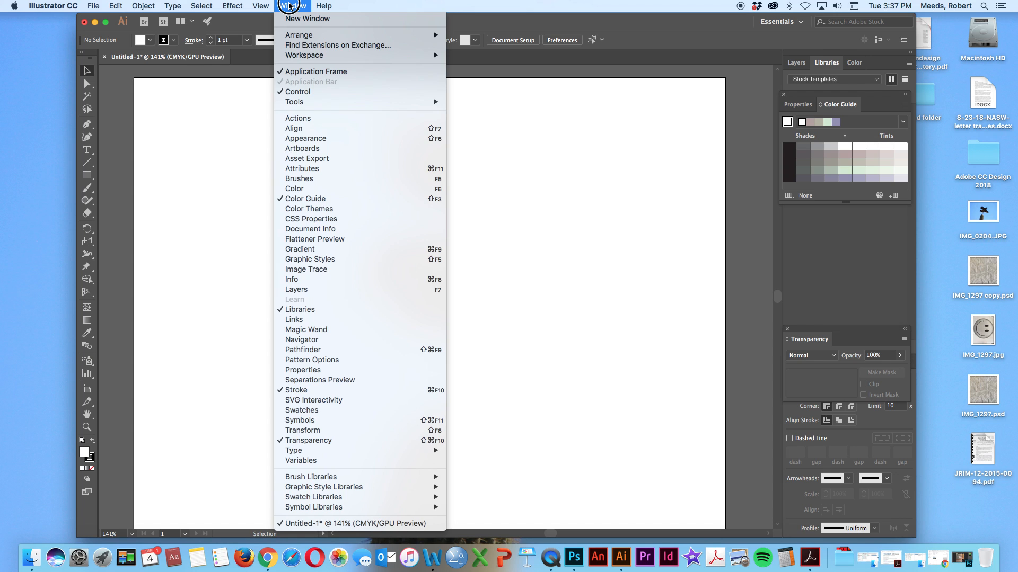
pyautogui.click(290, 7)
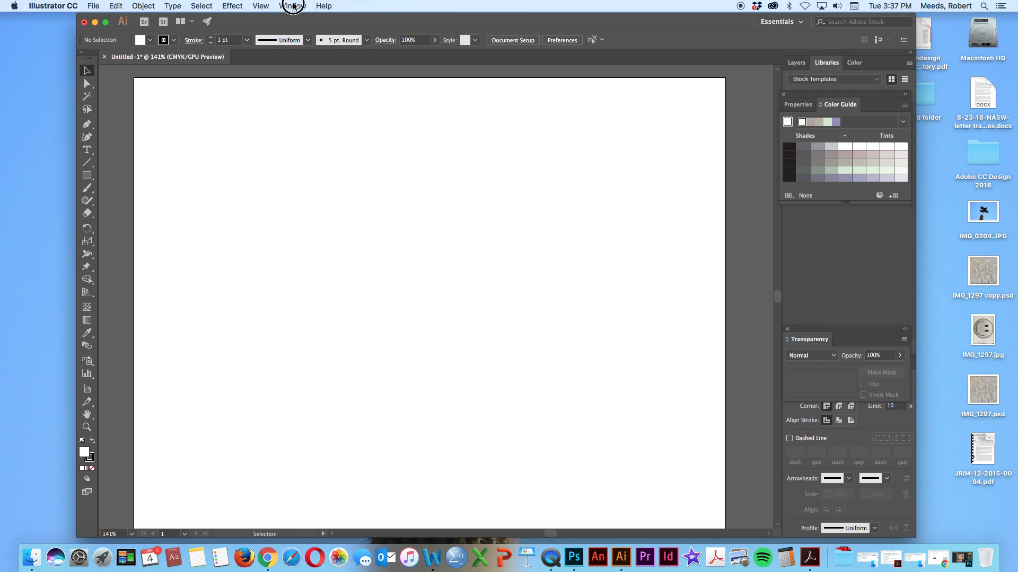
pyautogui.click(293, 7)
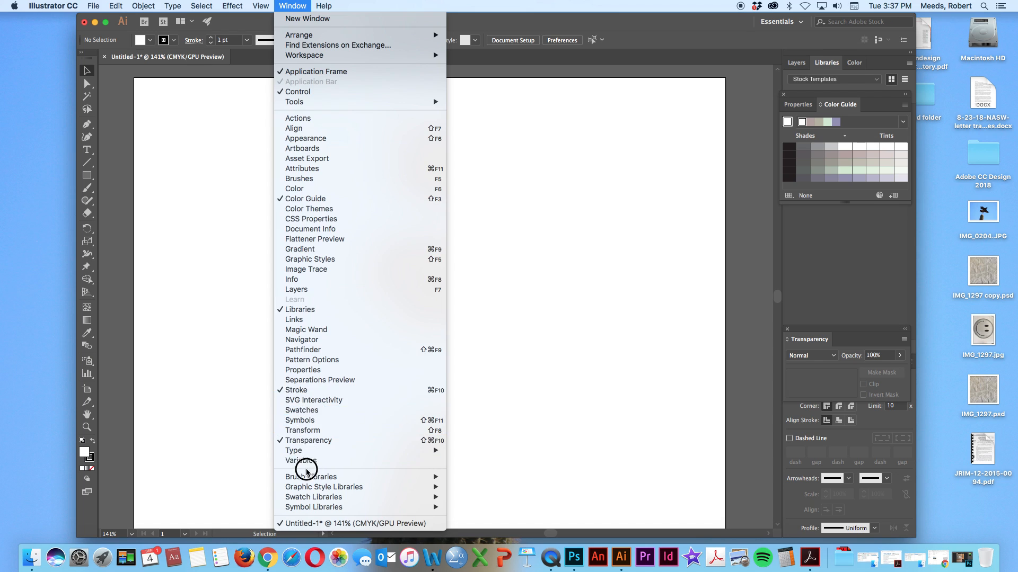
pyautogui.click(291, 7)
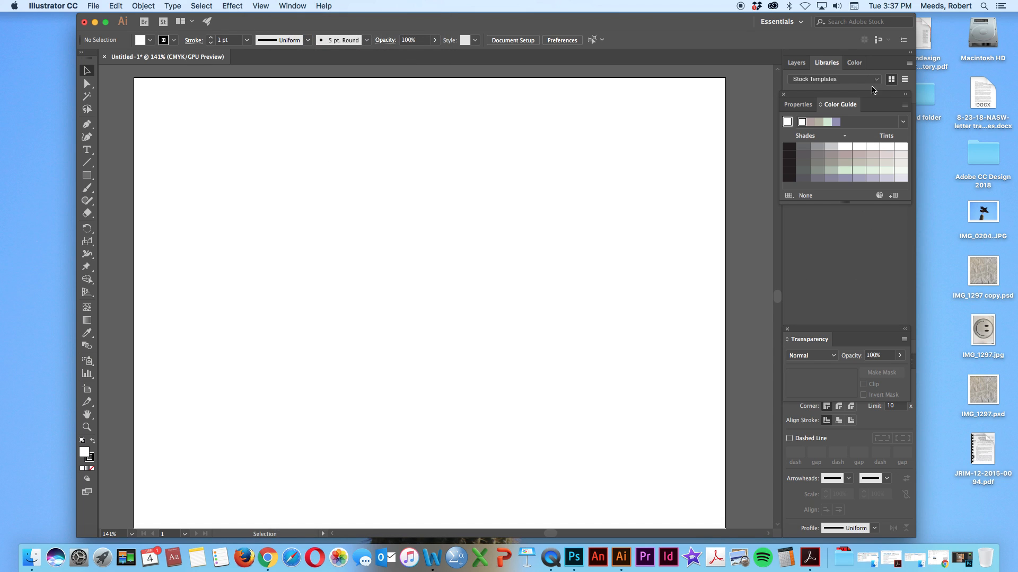
# Show the document's Layers panel and close the floating Transparency panel
pyautogui.click(790, 63)
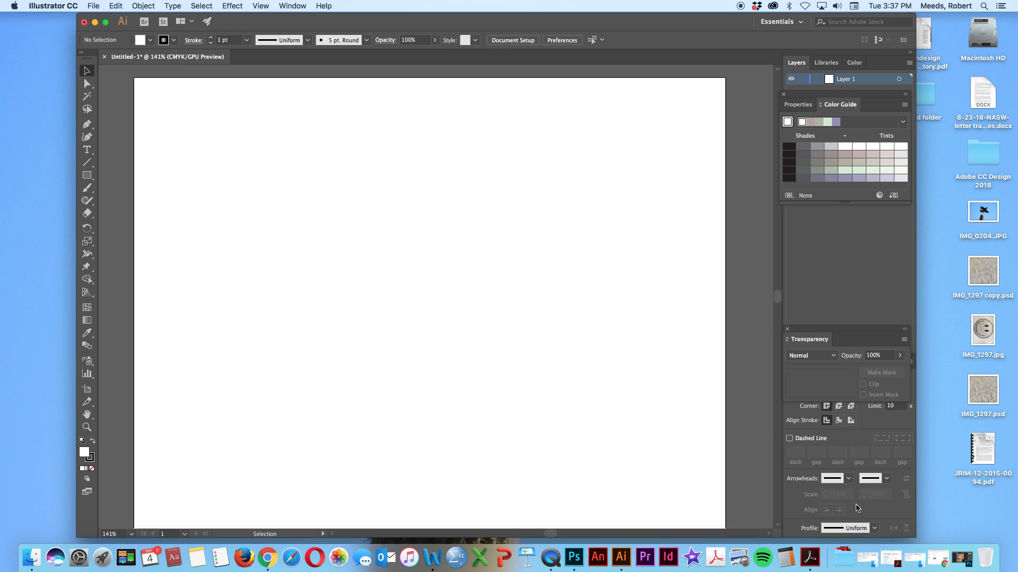
pyautogui.click(787, 330)
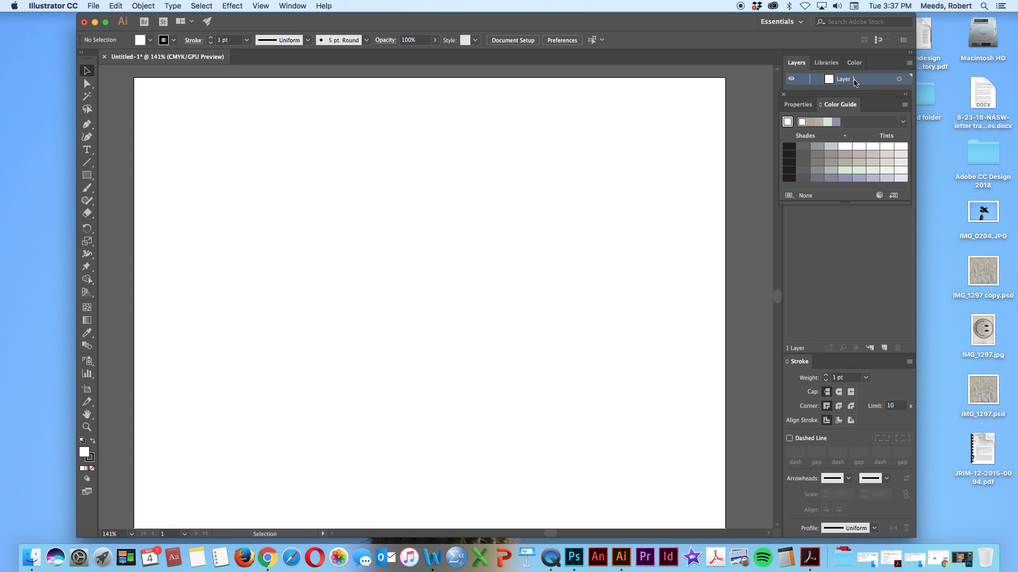
# Check the cloud reference photo again in Photoshop, and return to the blank Illustrator document
pyautogui.click(960, 560)
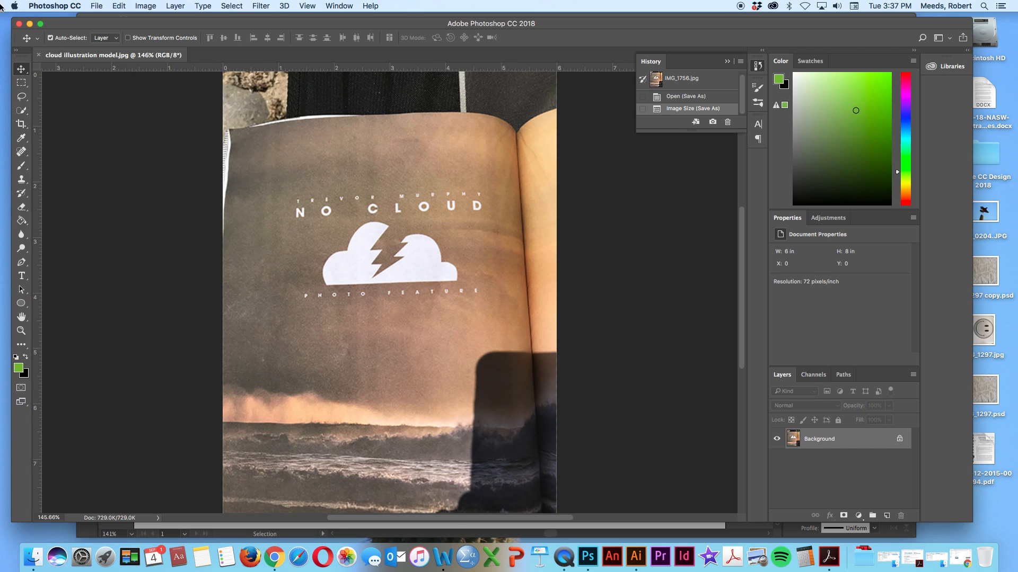
pyautogui.click(30, 24)
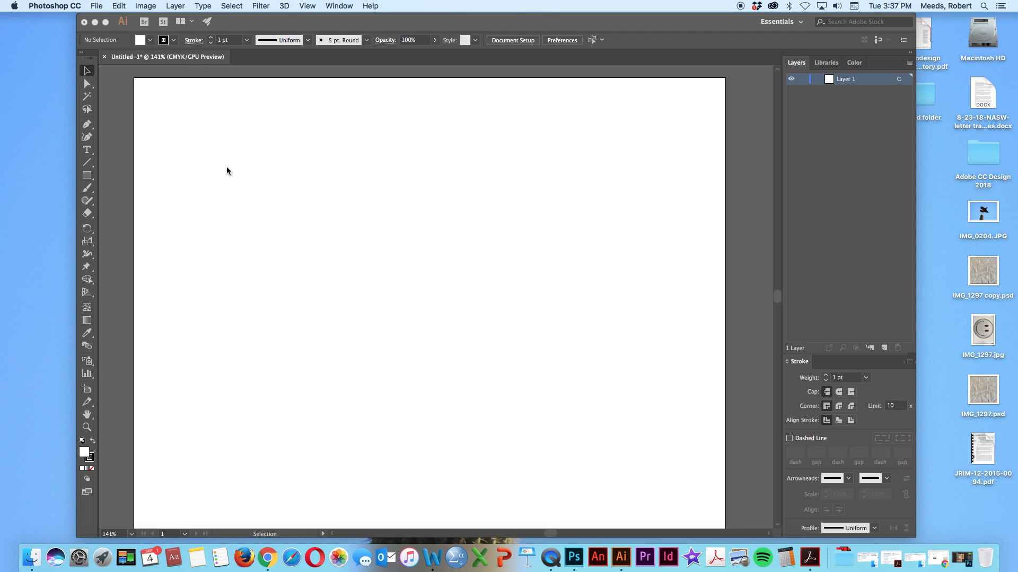
pyautogui.click(125, 156)
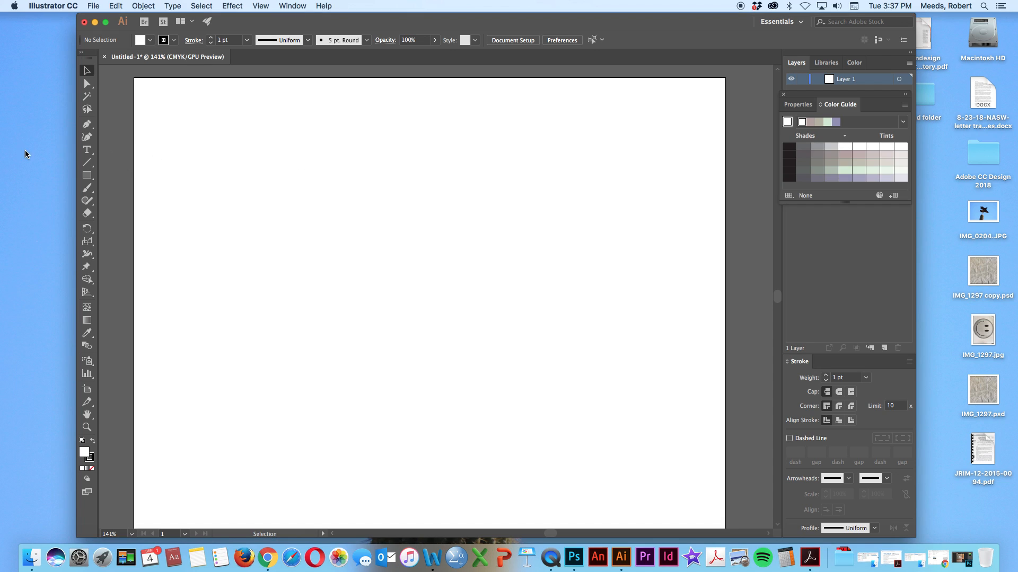
# Place cloud illustration model.jpg from the lab exercise 1 folder onto the artboard as a linked image
pyautogui.click(92, 5)
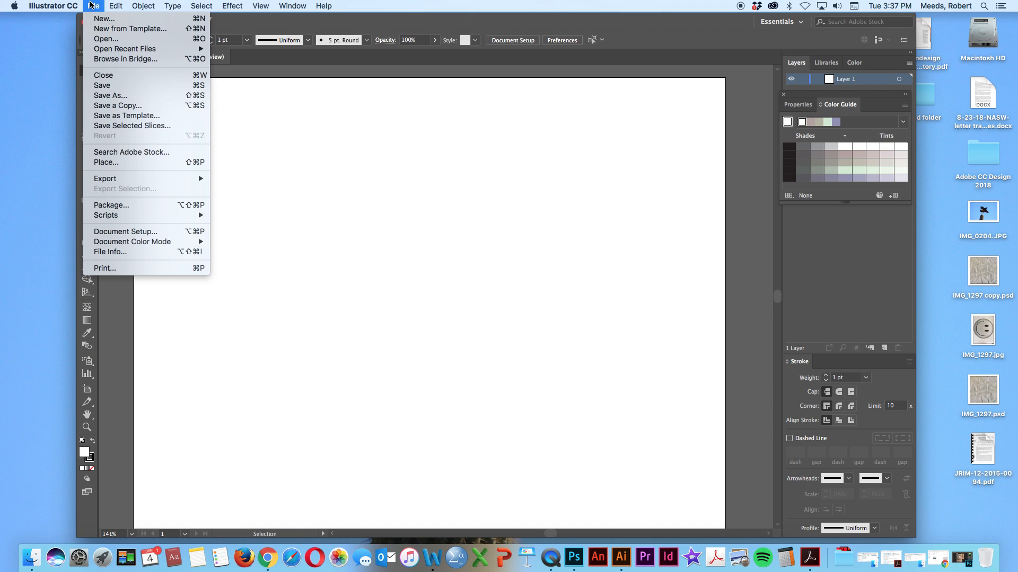
pyautogui.click(106, 163)
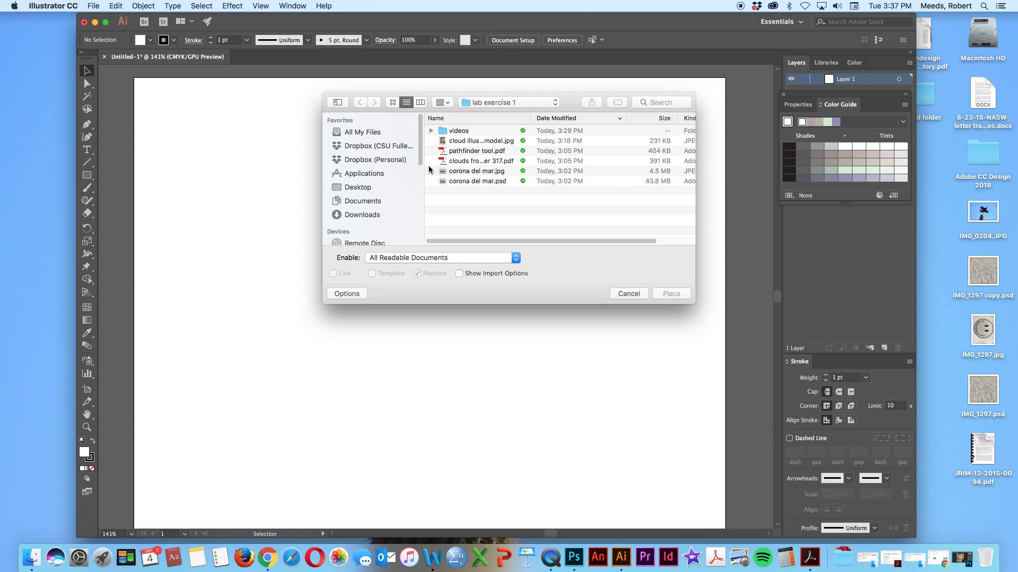
pyautogui.click(474, 142)
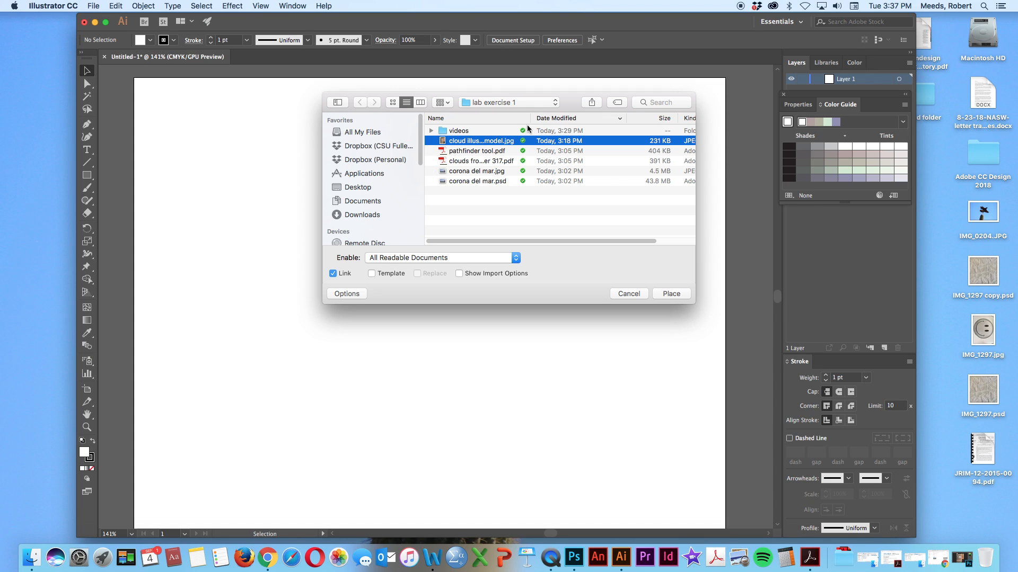
pyautogui.moveTo(530, 118); pyautogui.dragTo(562, 119)
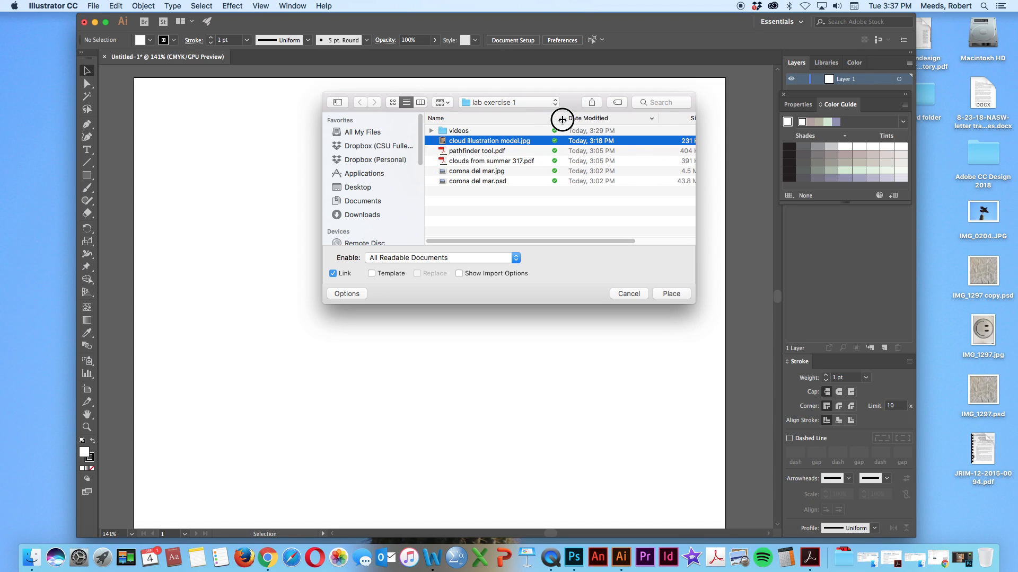
pyautogui.click(670, 294)
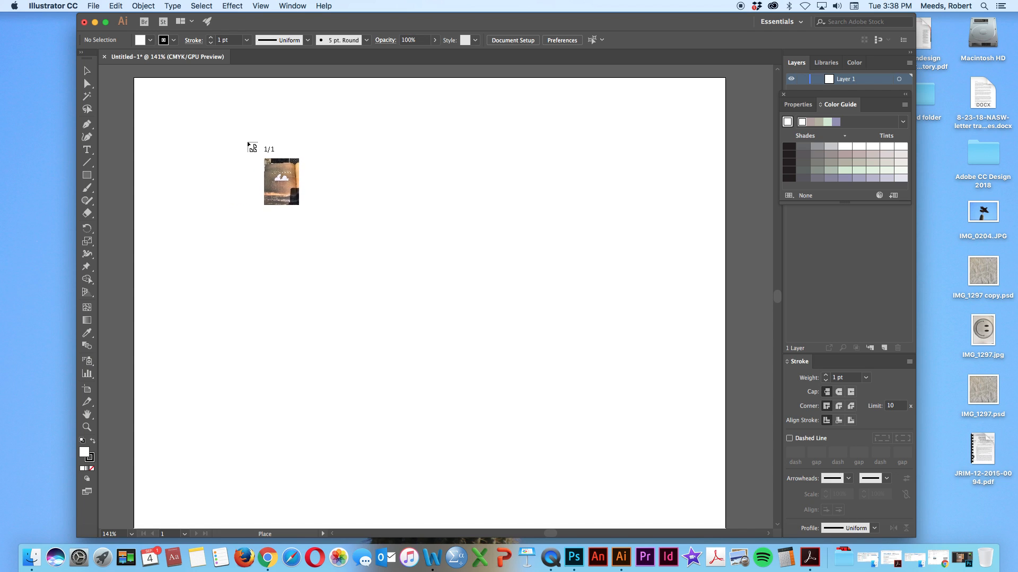
pyautogui.click(247, 144)
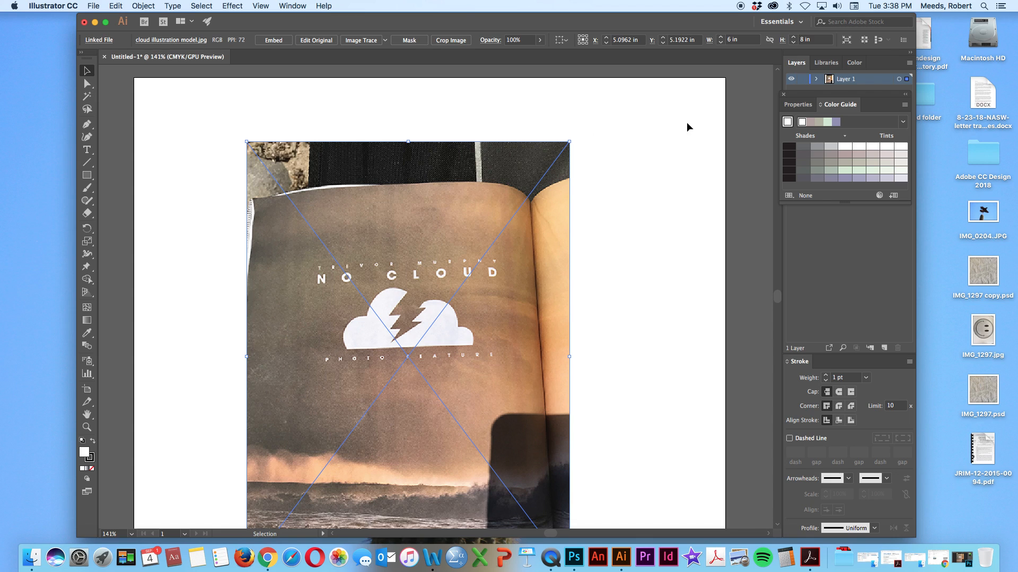
pyautogui.click(143, 6)
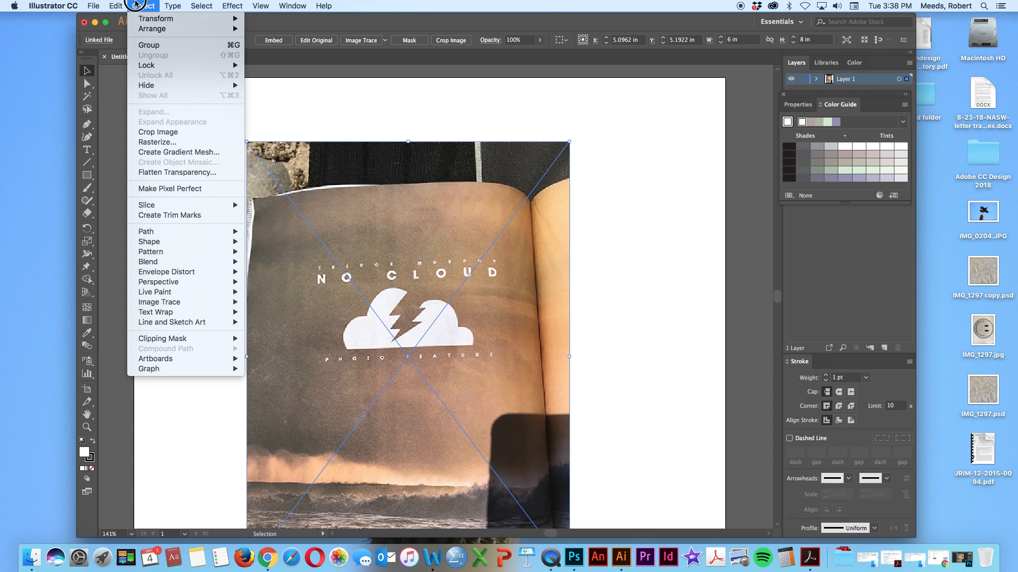
pyautogui.moveTo(150, 20)
pyautogui.click(749, 144)
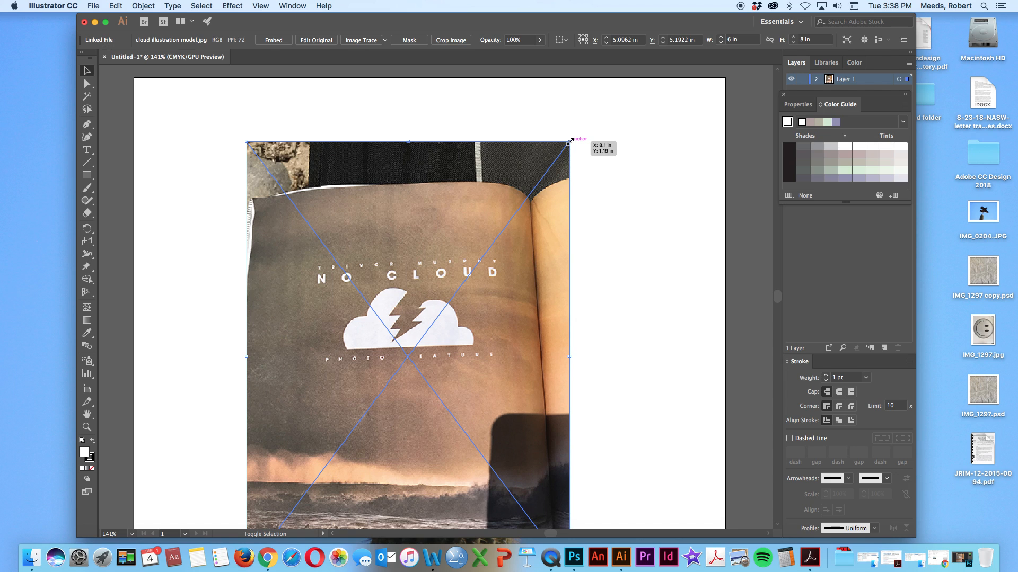
# Scale the placed cloud photo down proportionally and move it almost entirely off the left edge of the artboard
pyautogui.moveTo(569, 141); pyautogui.dragTo(422, 231)
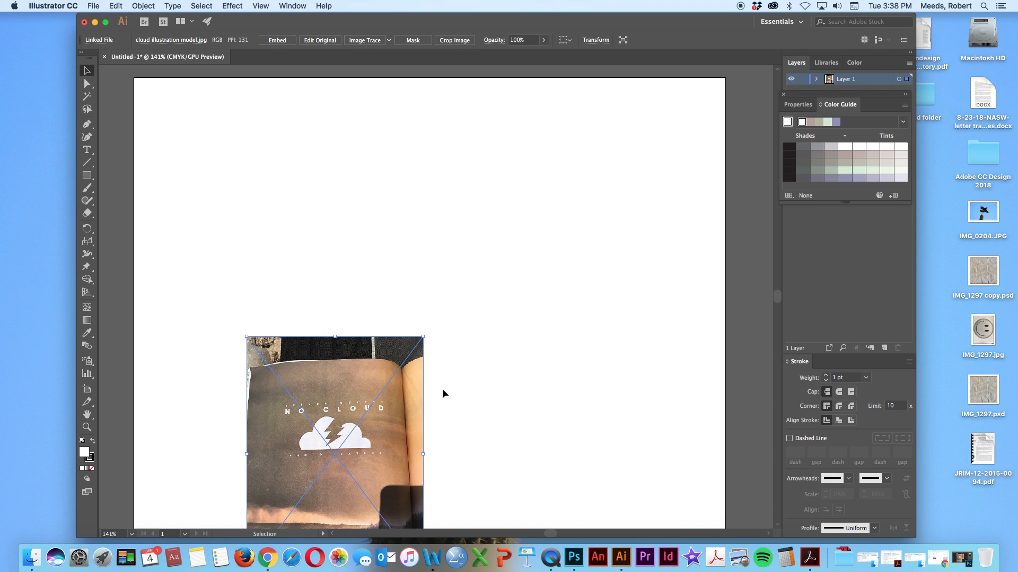
pyautogui.moveTo(397, 415); pyautogui.dragTo(248, 272)
pyautogui.moveTo(226, 325); pyautogui.dragTo(116, 313)
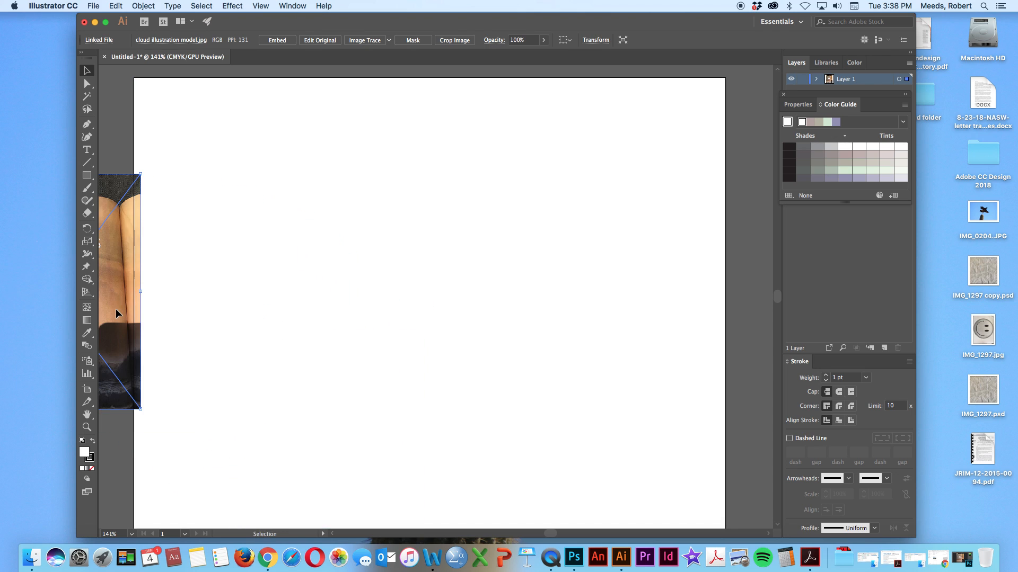
# Rename the layer holding the cloud photo as model
pyautogui.hscroll(-10, 324, 370)
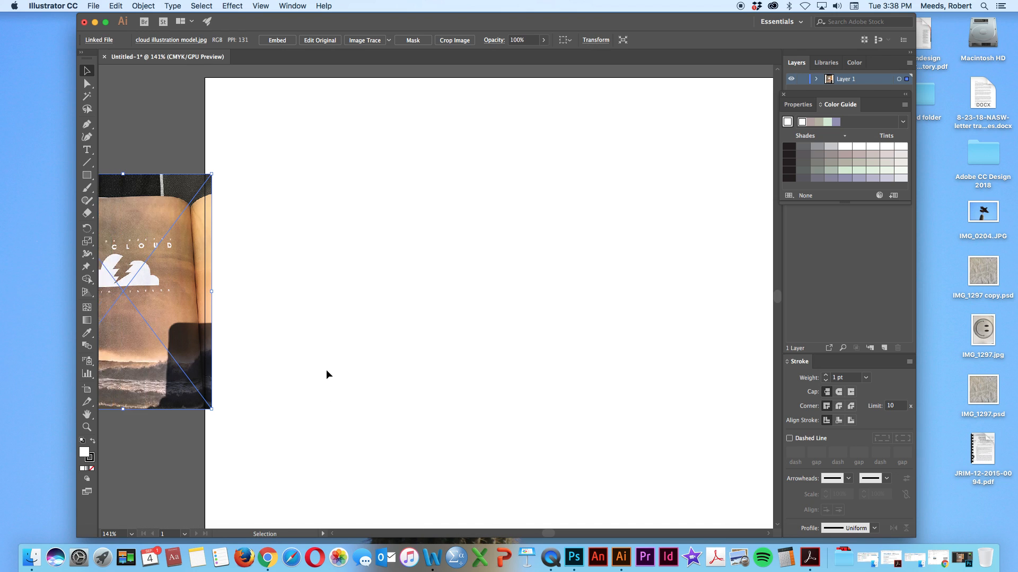
pyautogui.hscroll(8, 326, 370)
pyautogui.hscroll(2, 325, 371)
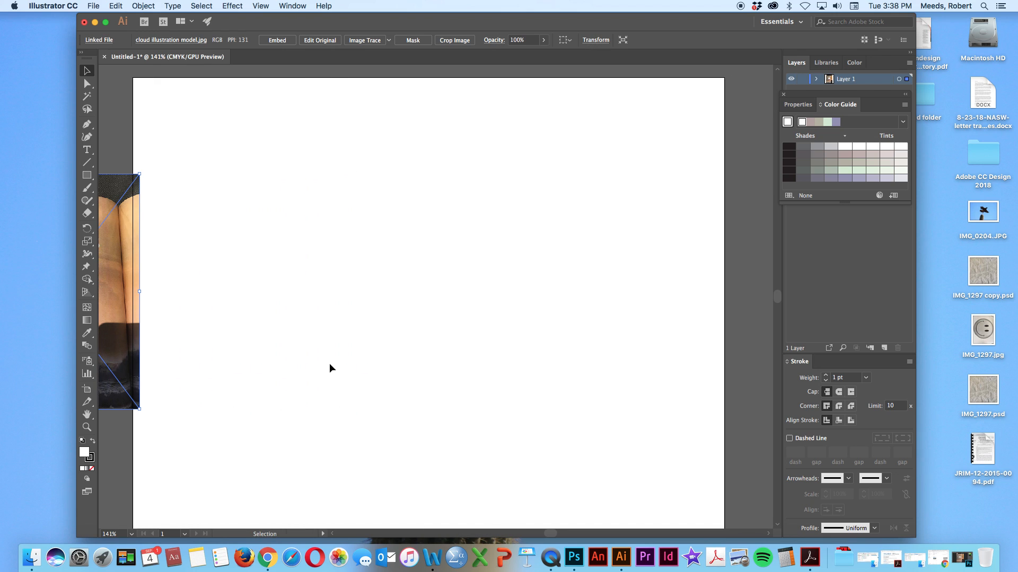
pyautogui.doubleClick(855, 80)
pyautogui.write('model')
pyautogui.press('Return')
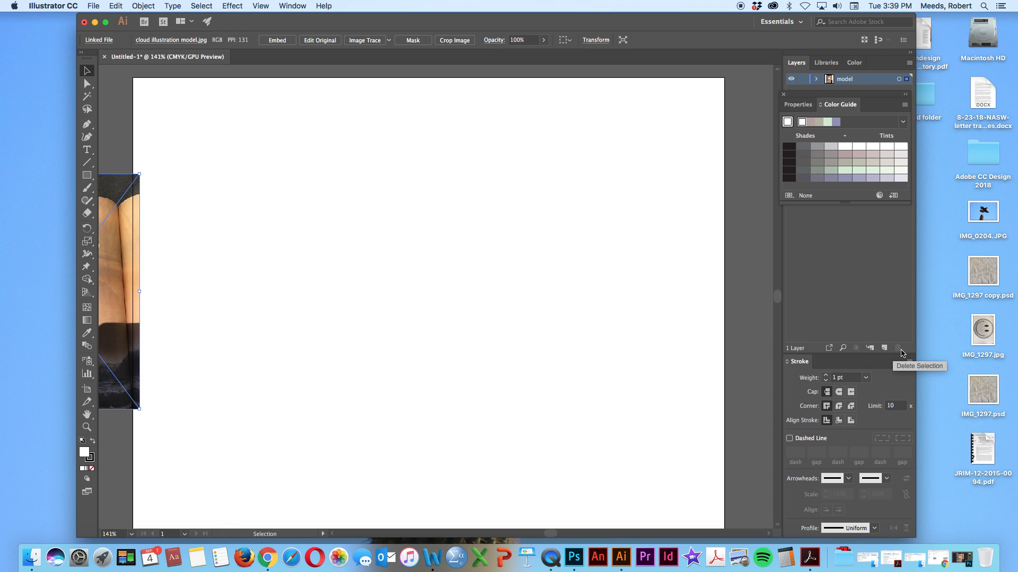
# Create a new layer named corona del mar above the model layer
pyautogui.click(910, 64)
pyautogui.click(907, 63)
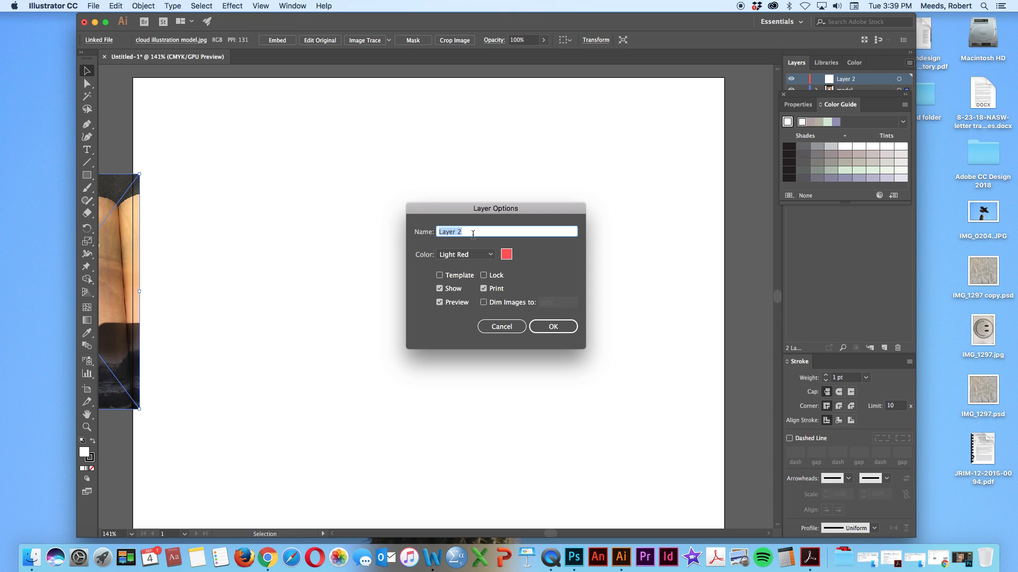
pyautogui.write('corn')
pyautogui.write('na')
pyautogui.write(' del mar')
pyautogui.click(547, 328)
pyautogui.click(547, 327)
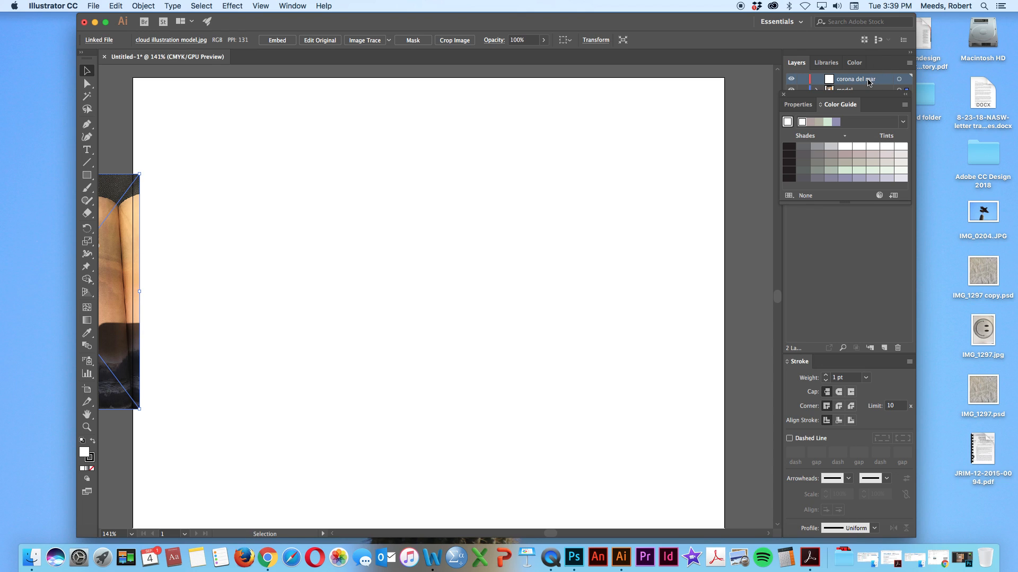
# Close the floating Color Guide panel and make the corona del mar layer active
pyautogui.click(783, 95)
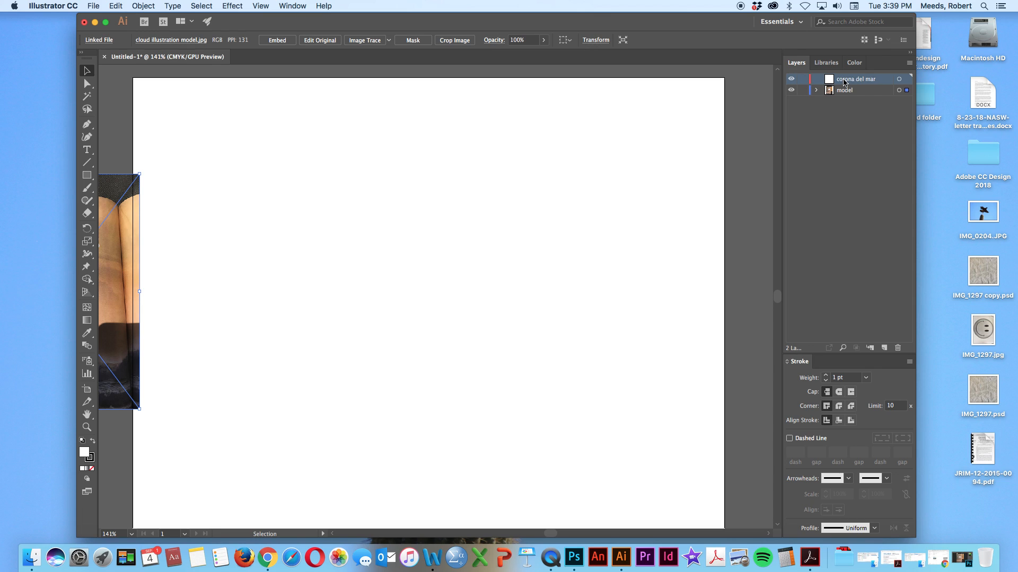
pyautogui.click(862, 79)
pyautogui.click(865, 93)
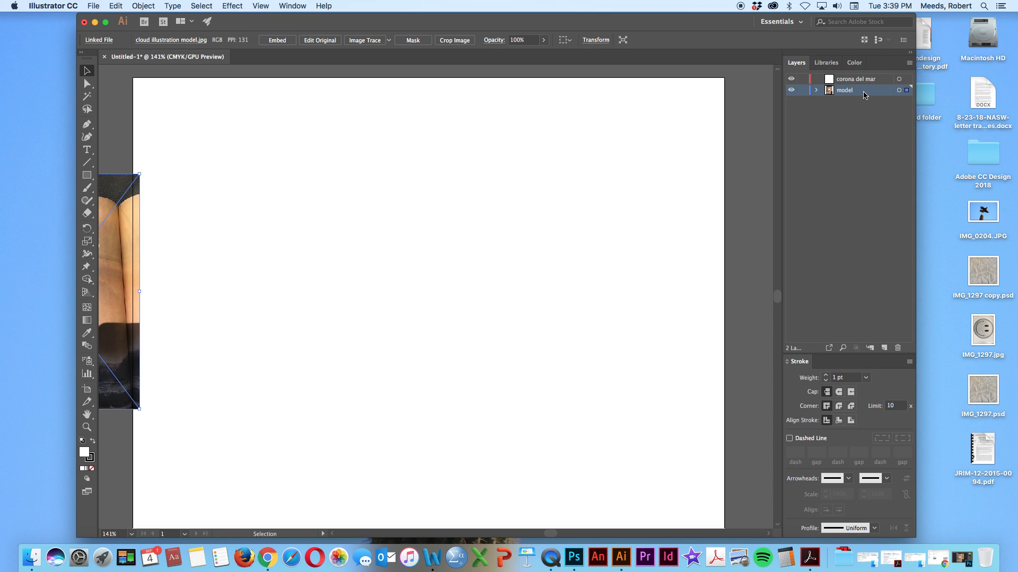
pyautogui.click(860, 80)
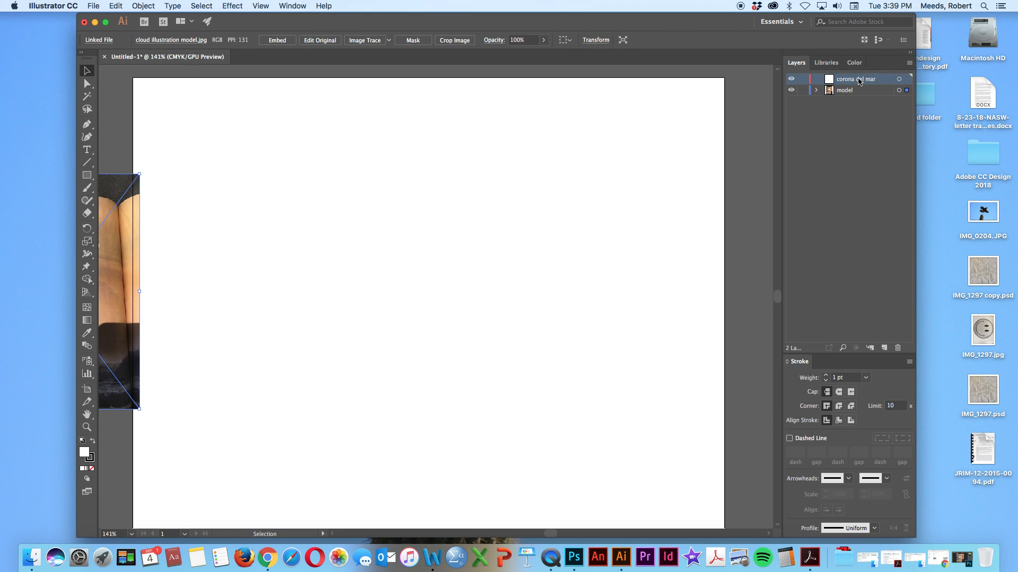
# Place corona del mar.psd from the lab exercise 1 folder as an embedded image aligned to the artboard's upper-left corner, and deselect it
pyautogui.click(96, 7)
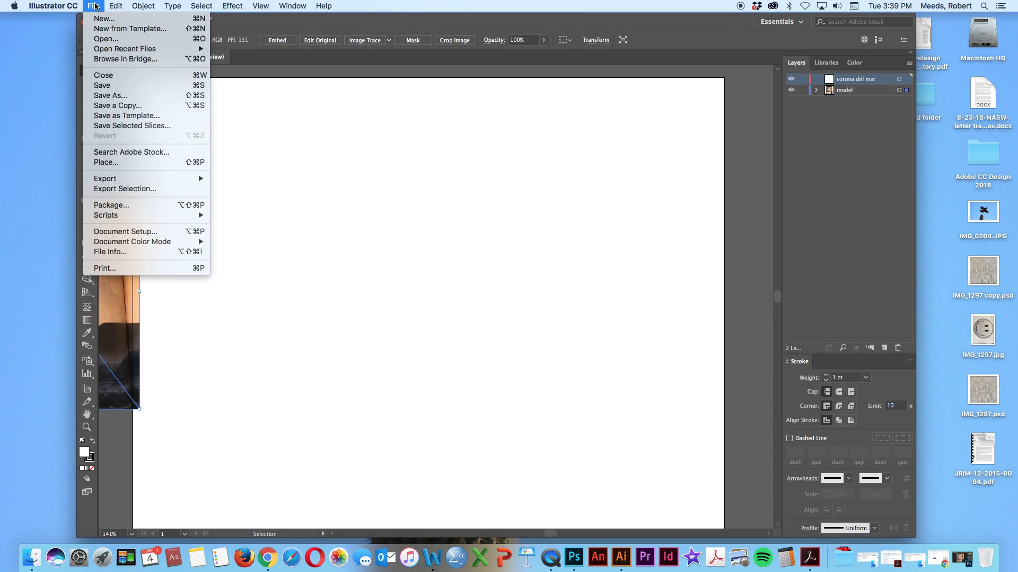
pyautogui.click(104, 162)
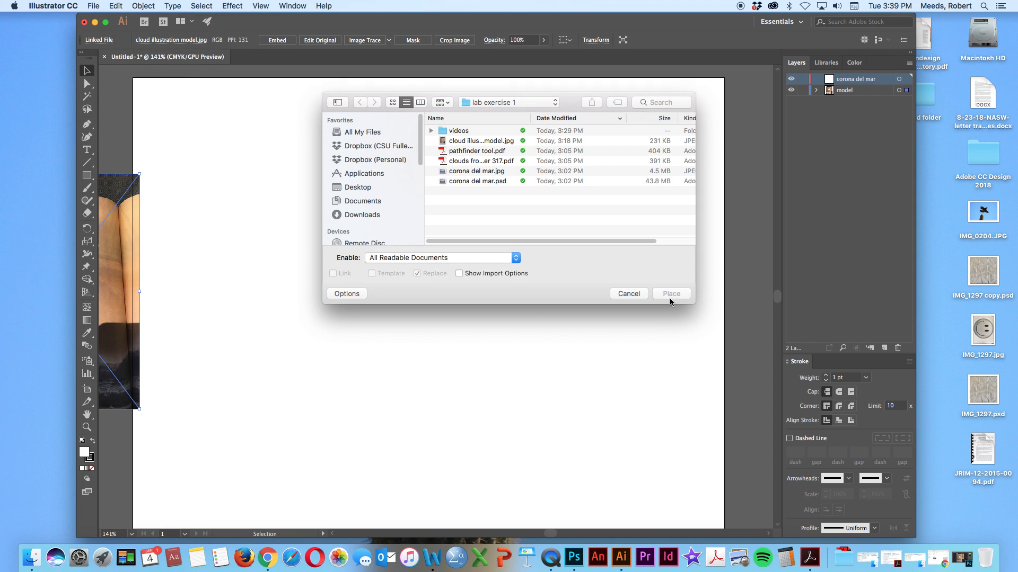
pyautogui.click(468, 183)
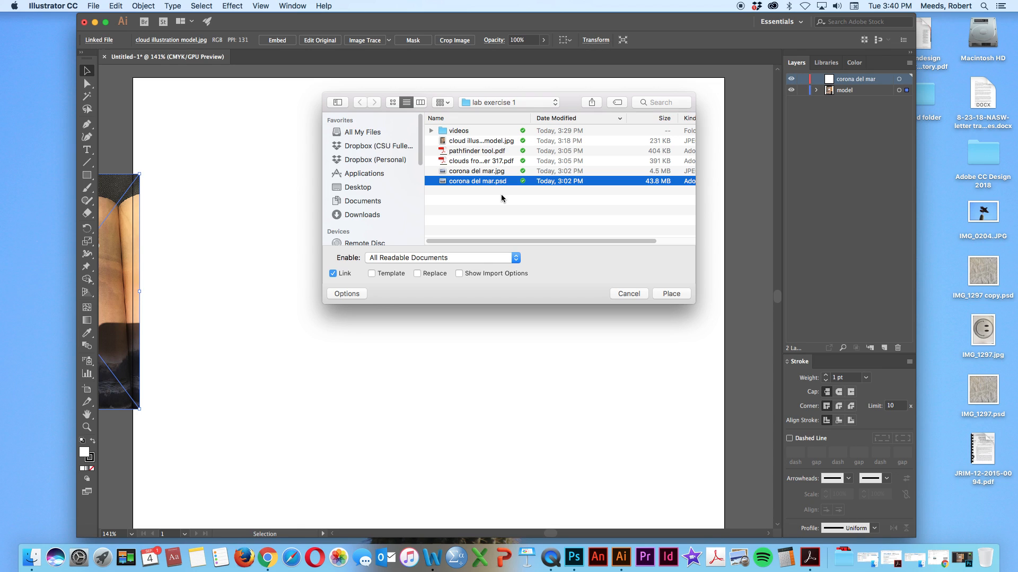
pyautogui.moveTo(566, 106); pyautogui.dragTo(625, 96)
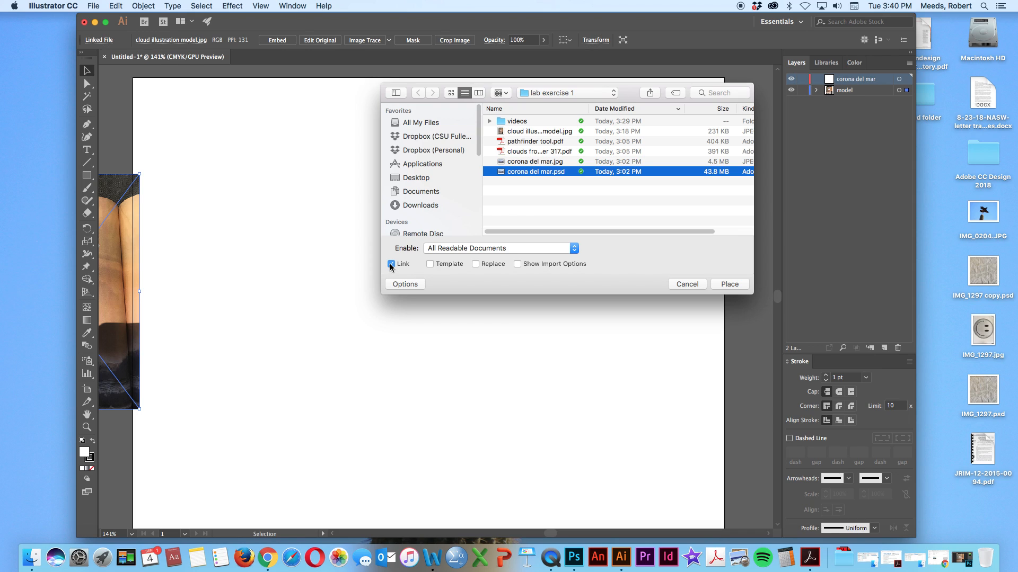
pyautogui.click(391, 265)
pyautogui.click(734, 287)
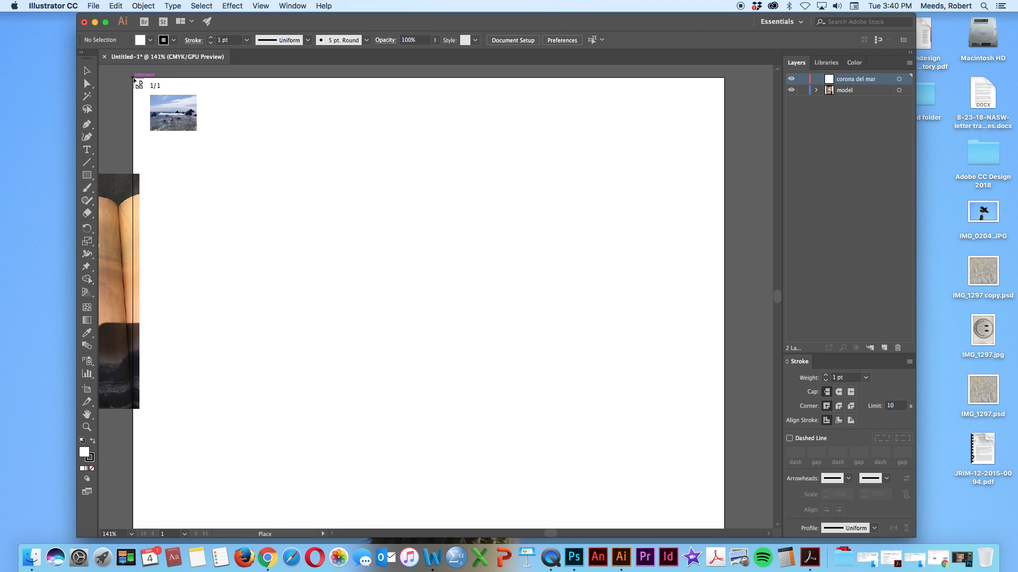
pyautogui.click(134, 78)
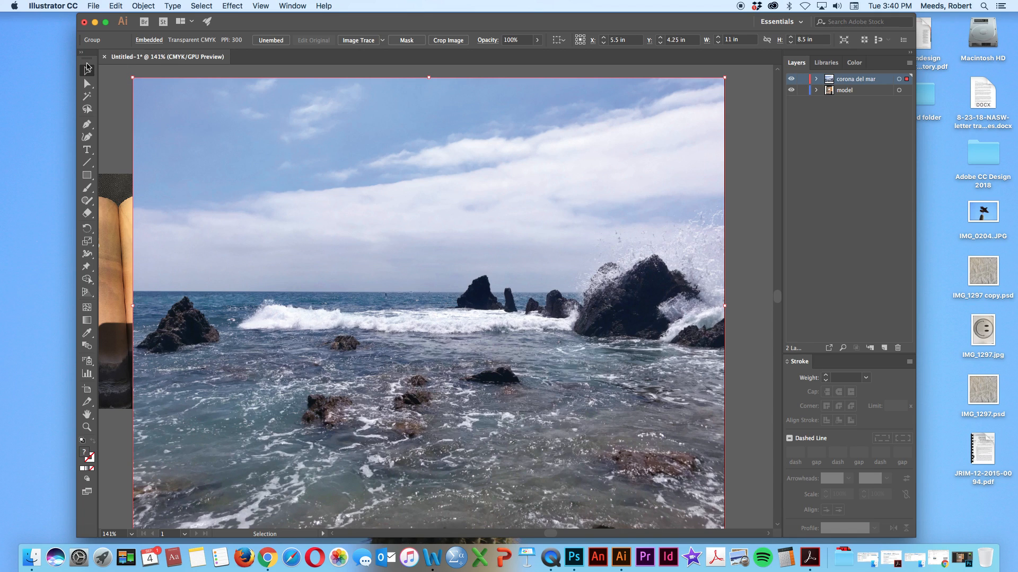
pyautogui.click(104, 81)
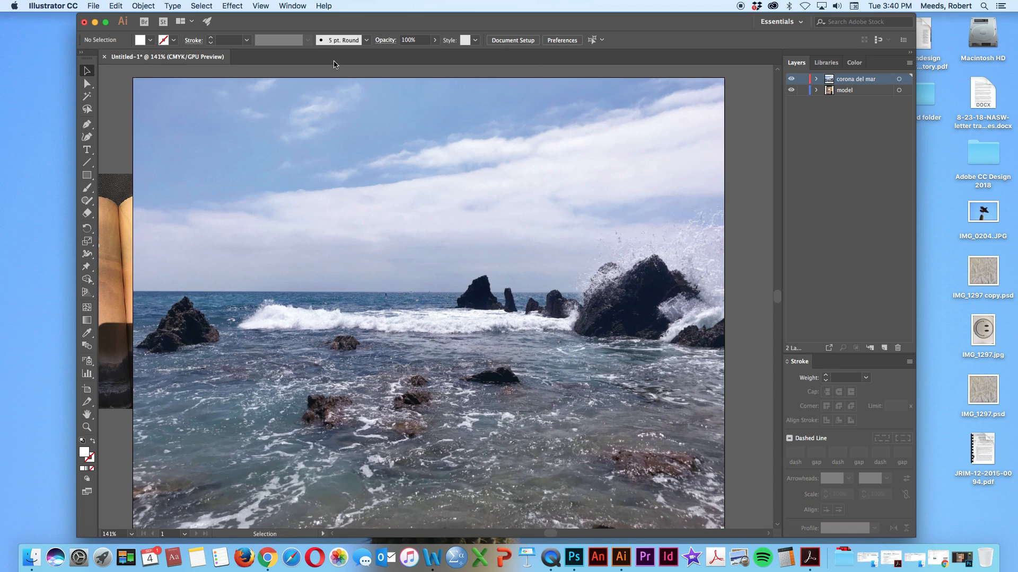
# Show the rulers in the document window
pyautogui.click(262, 6)
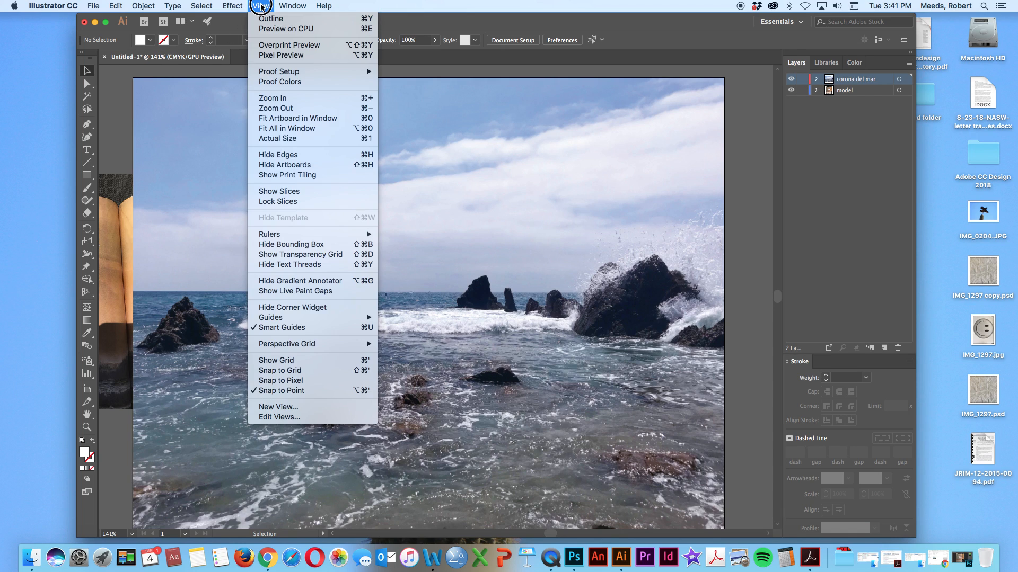
pyautogui.moveTo(268, 234)
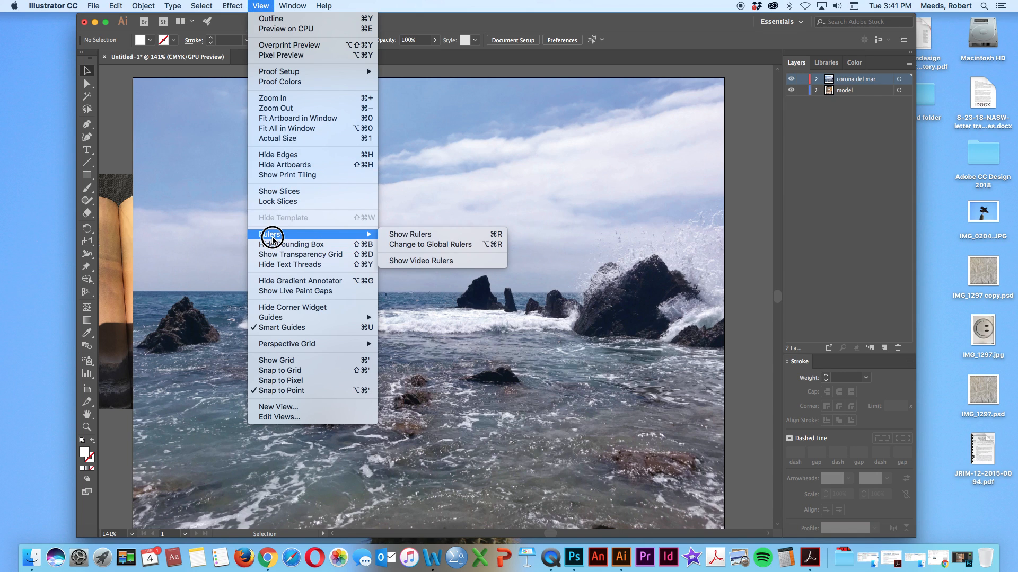
pyautogui.click(415, 237)
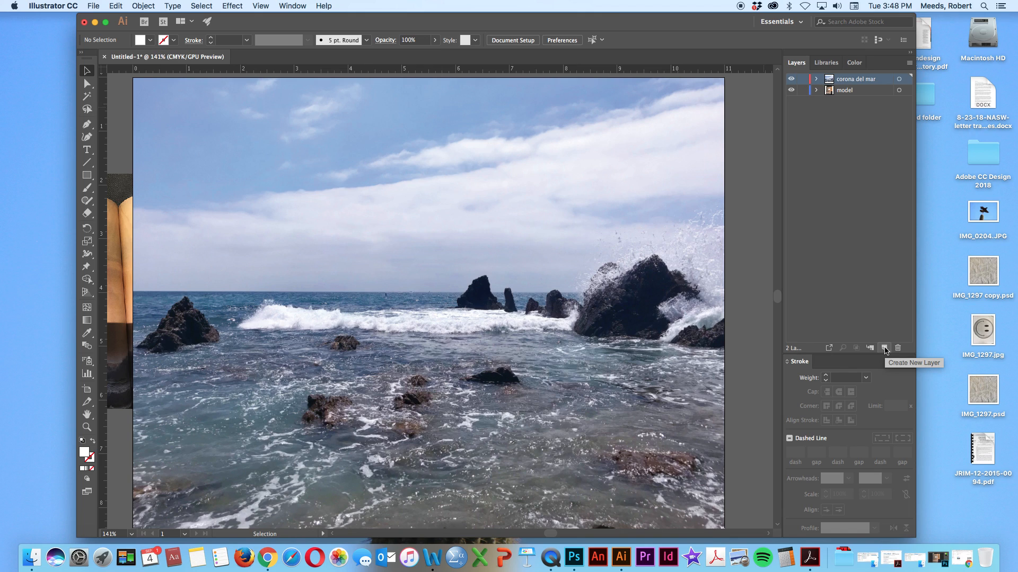
# Create a new layer above corona del mar and name it illustration
pyautogui.click(885, 349)
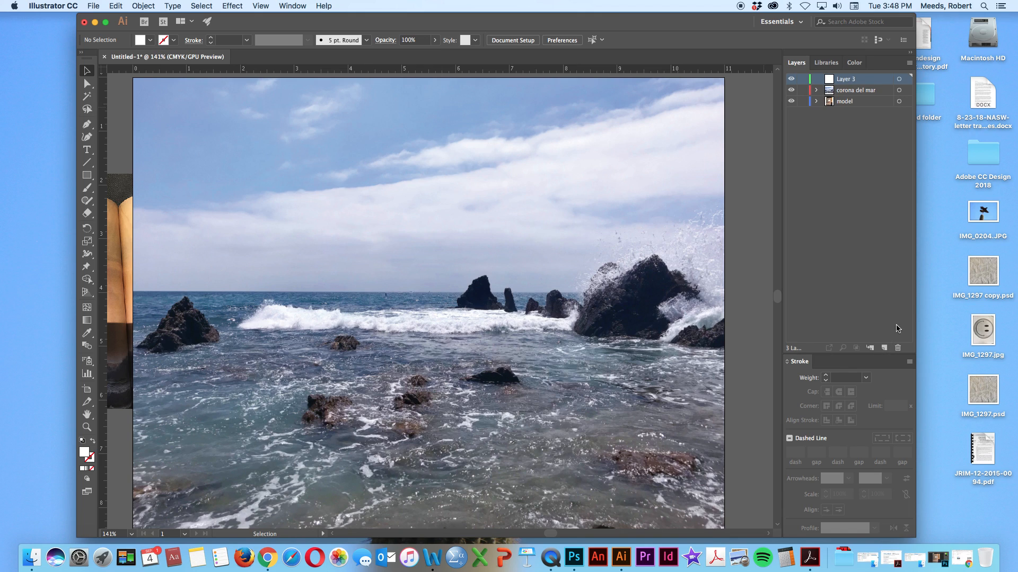
pyautogui.doubleClick(856, 79)
pyautogui.write('illustration')
pyautogui.press('Return')
# Check the cloud reference photo, hide the corona del mar and model layers, and show both layers again
pyautogui.hscroll(-8, 154, 316)
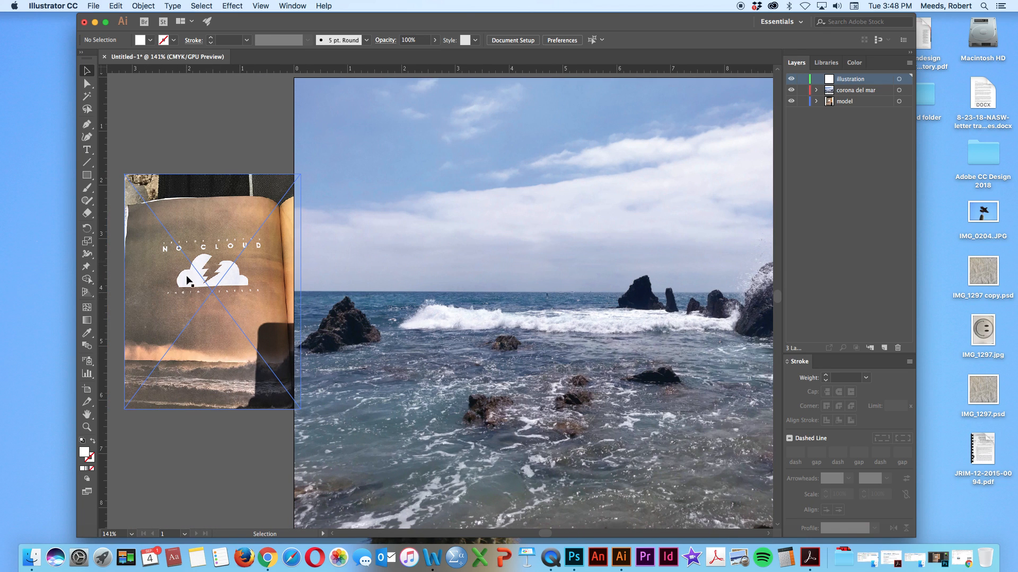
pyautogui.hscroll(9, 465, 268)
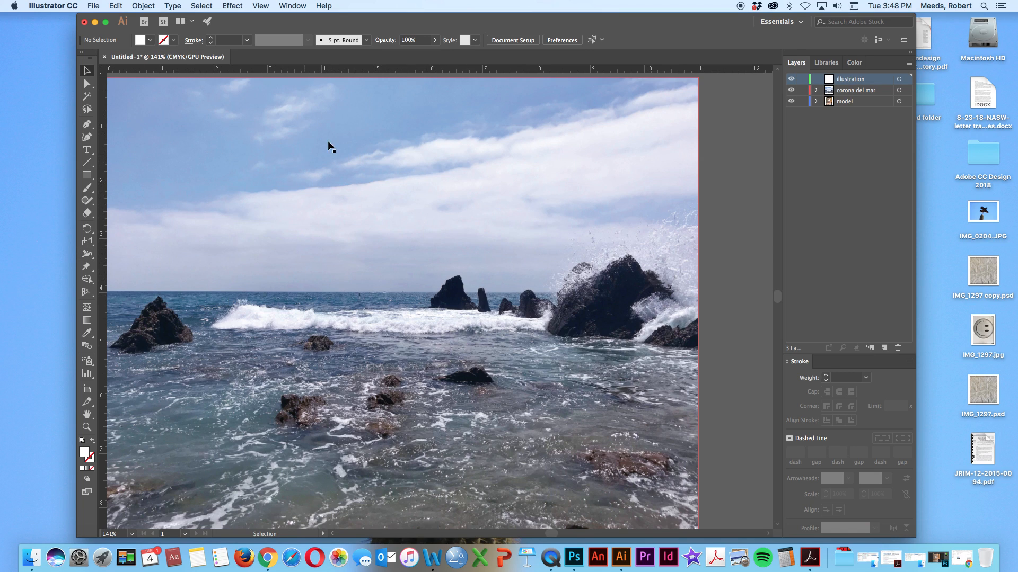
pyautogui.hscroll(-3, 236, 176)
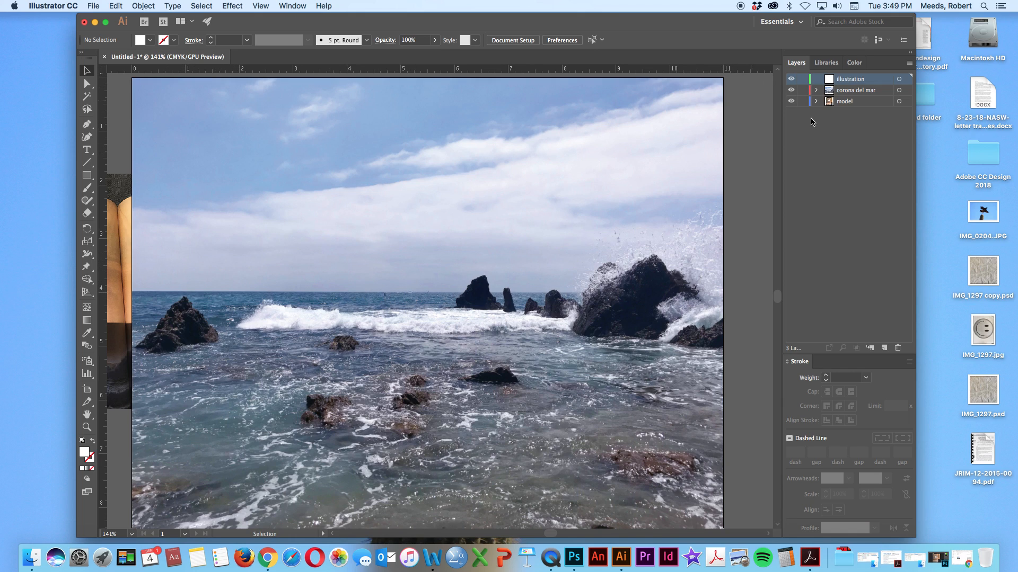
pyautogui.click(791, 90)
pyautogui.click(790, 102)
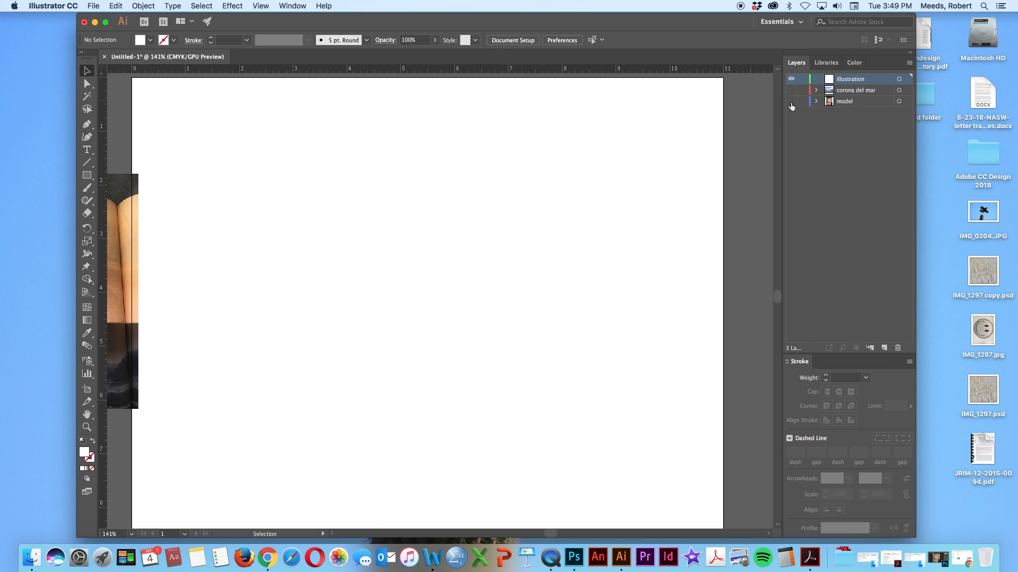
pyautogui.click(790, 102)
pyautogui.click(791, 90)
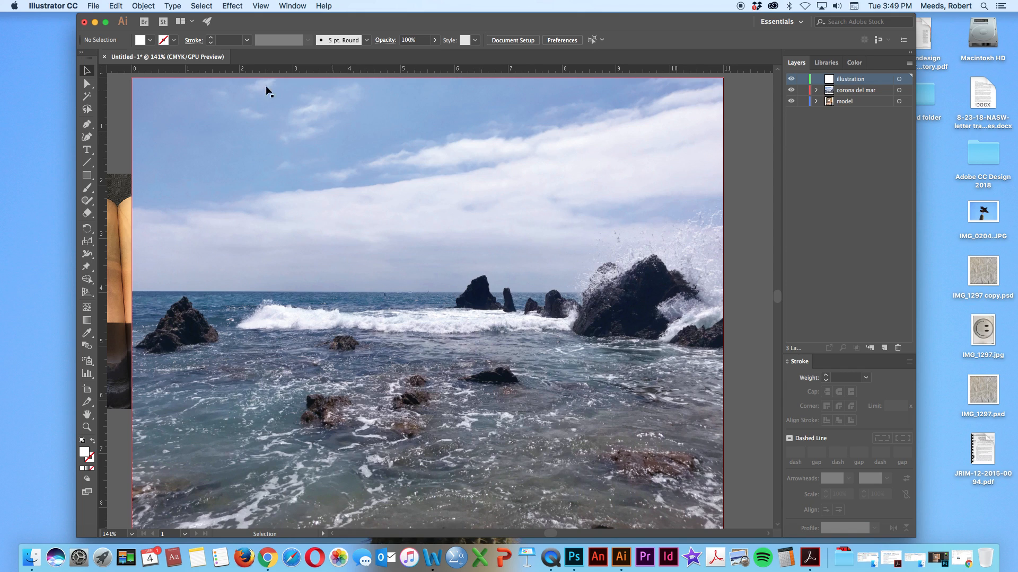
# Set up the Rectangle tool with a black fill and no stroke
pyautogui.click(87, 180)
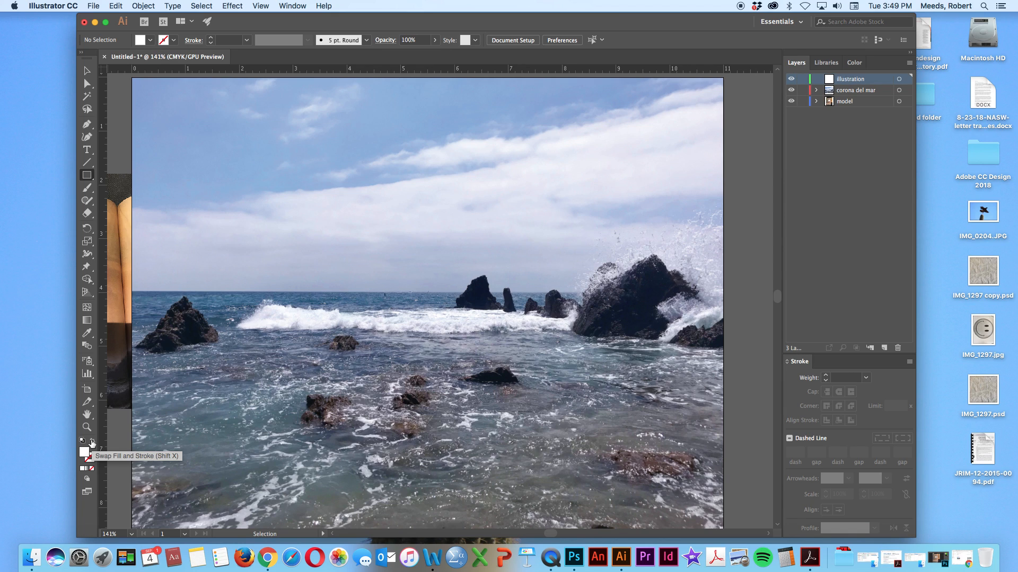
pyautogui.click(93, 442)
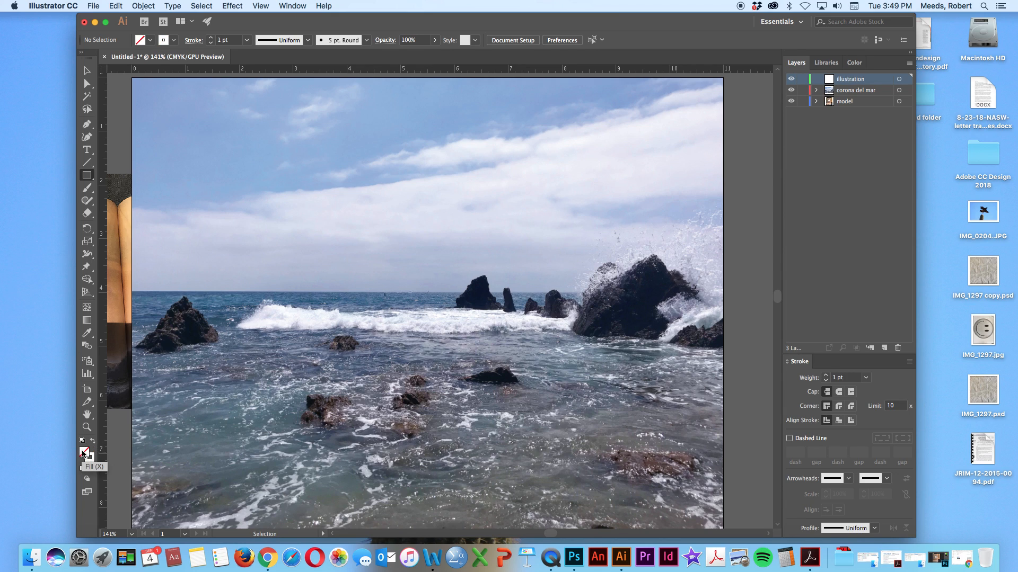
pyautogui.click(90, 459)
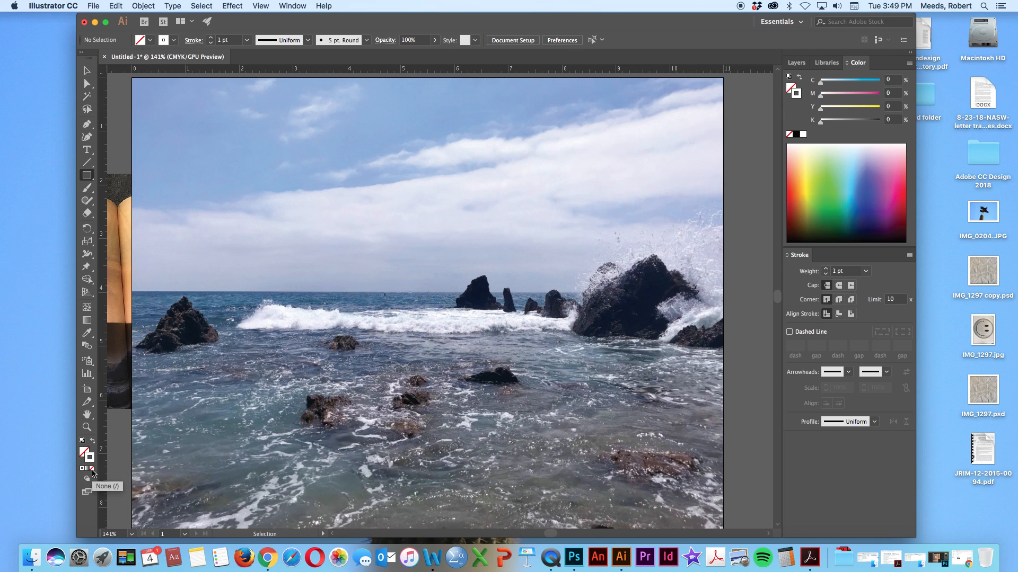
pyautogui.click(92, 468)
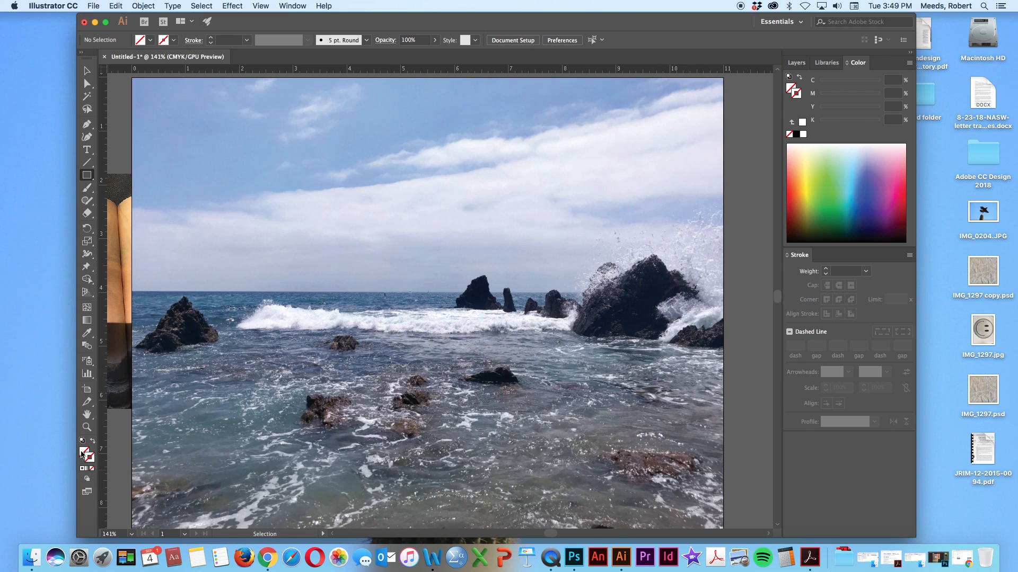
pyautogui.click(83, 453)
pyautogui.click(796, 135)
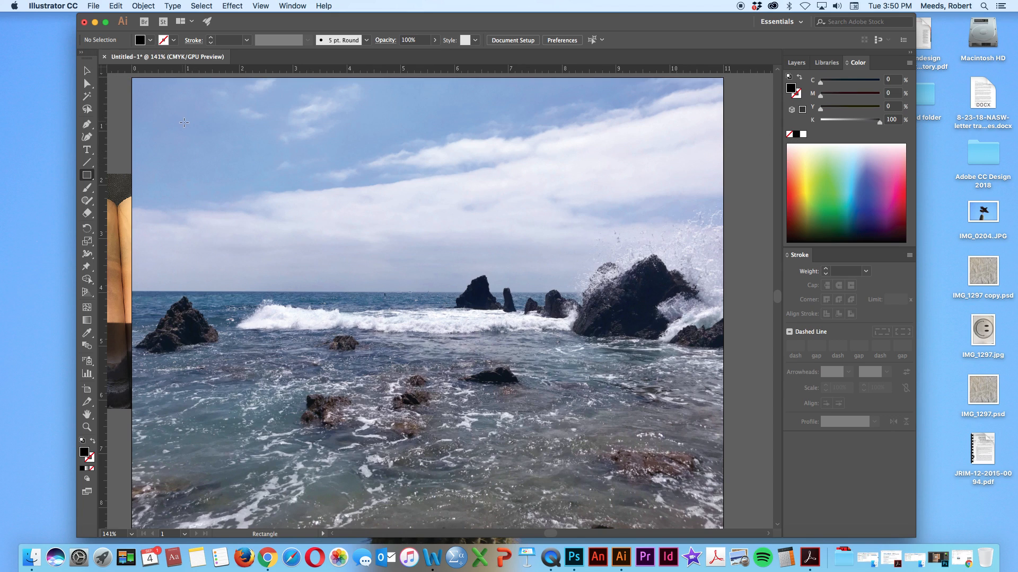
# Draw a rectangle about 4.61 by 2.91 in over the sky in the photo's upper-left area, and nudge it slightly up and left
pyautogui.moveTo(185, 123); pyautogui.dragTo(433, 277)
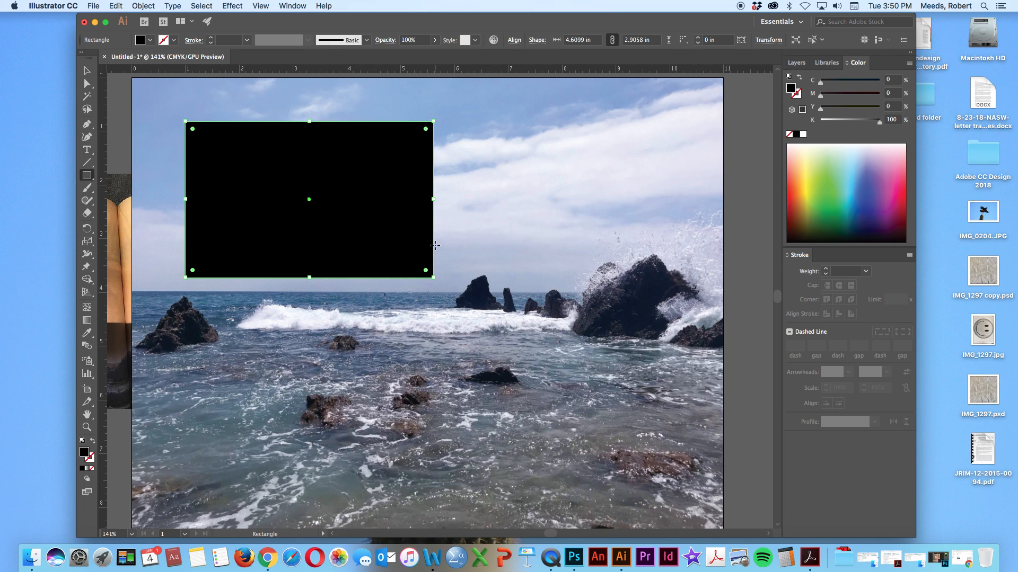
pyautogui.press('Up')
pyautogui.press('Up')
pyautogui.press('Up')
pyautogui.press('Up')
pyautogui.press('Up')
pyautogui.press('Up')
pyautogui.press('Up')
pyautogui.press('Up')
pyautogui.press('Up')
pyautogui.press('Up')
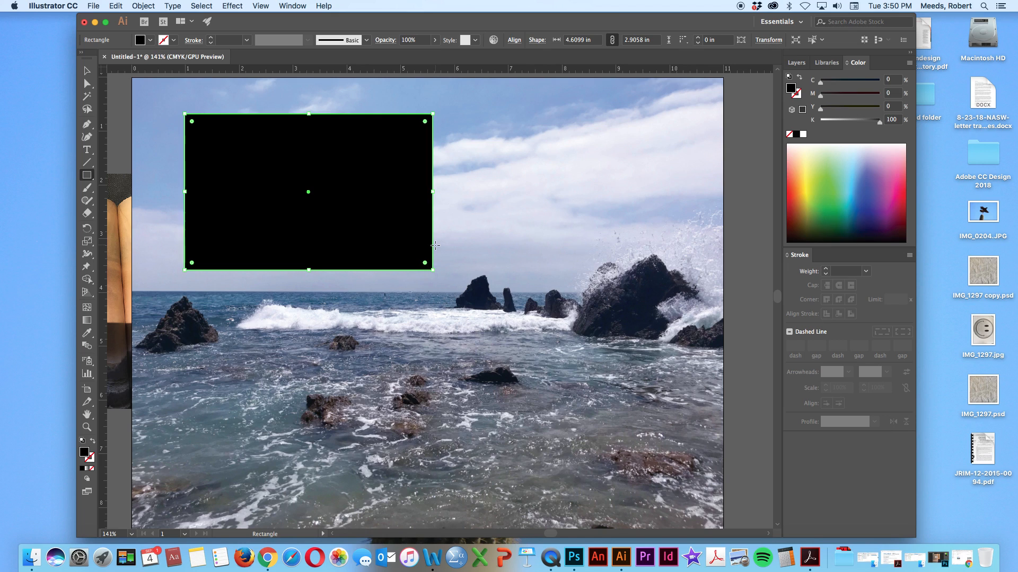
pyautogui.press('Left')
pyautogui.press('Up')
pyautogui.press('Up')
pyautogui.press('Up')
pyautogui.press('Up')
pyautogui.press('Left')
pyautogui.press('Left')
pyautogui.press('Left')
pyautogui.press('Left')
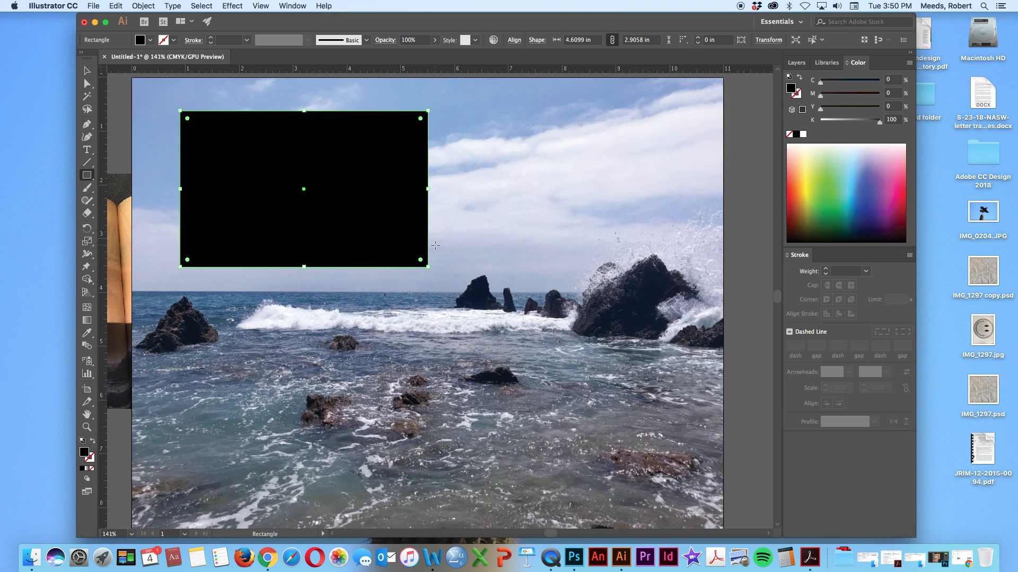
pyautogui.press('Left')
pyautogui.press('Left')
pyautogui.press('Left')
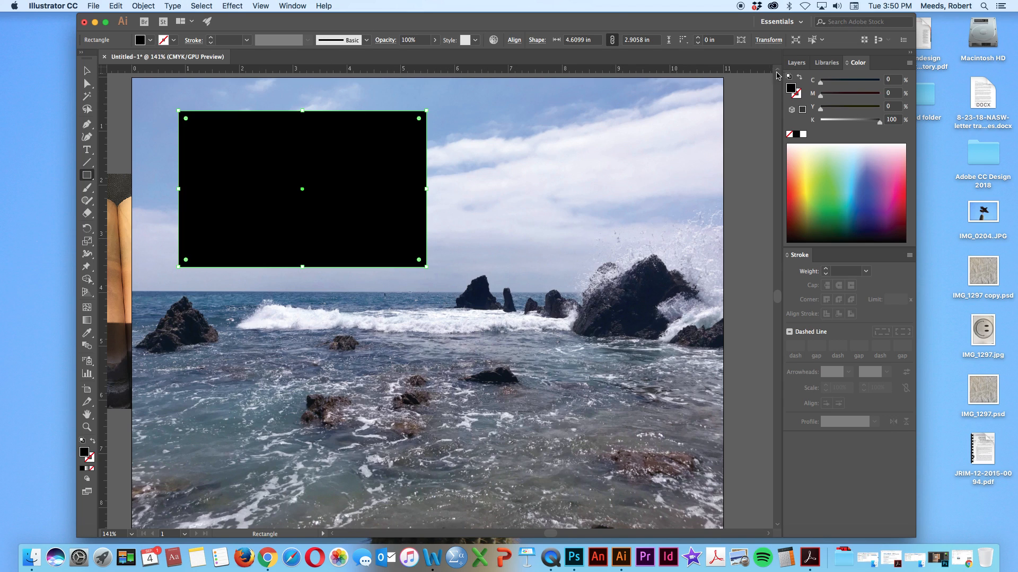
# Hide the corona del mar layer and bring the cloud reference photo into view beside the black rectangle
pyautogui.click(796, 63)
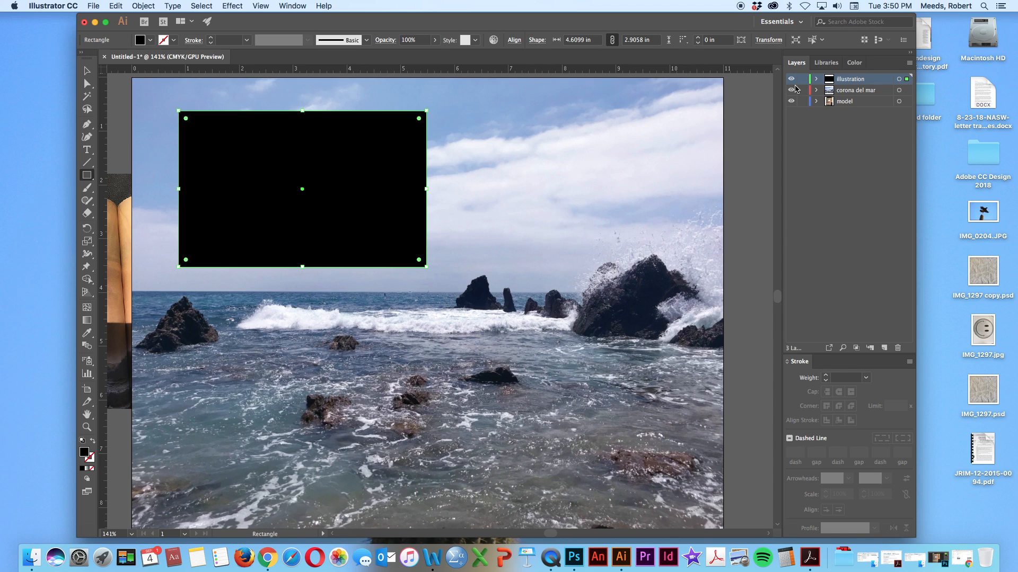
pyautogui.click(791, 90)
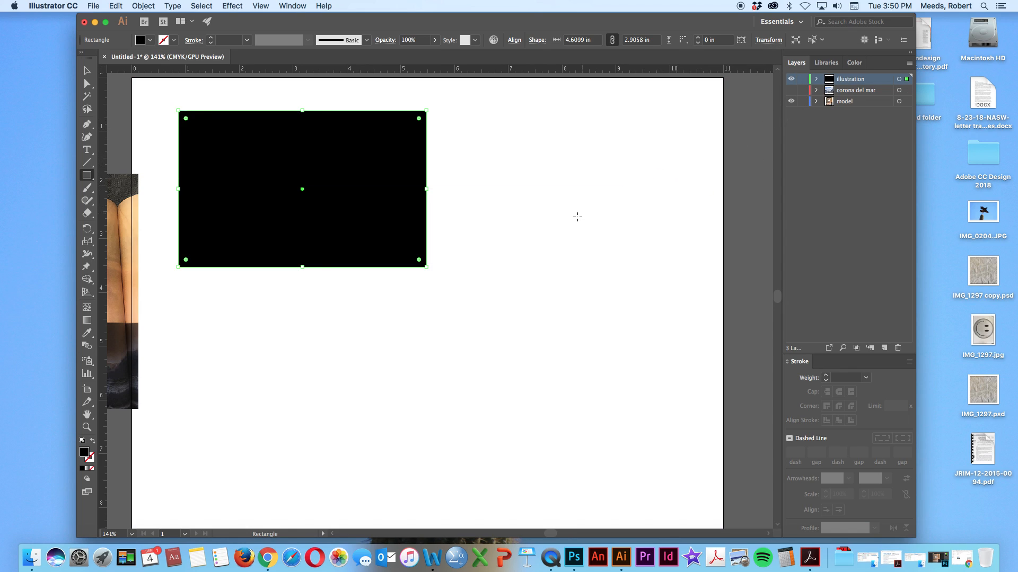
pyautogui.hscroll(-1, 579, 218)
pyautogui.hscroll(-5, 538, 205)
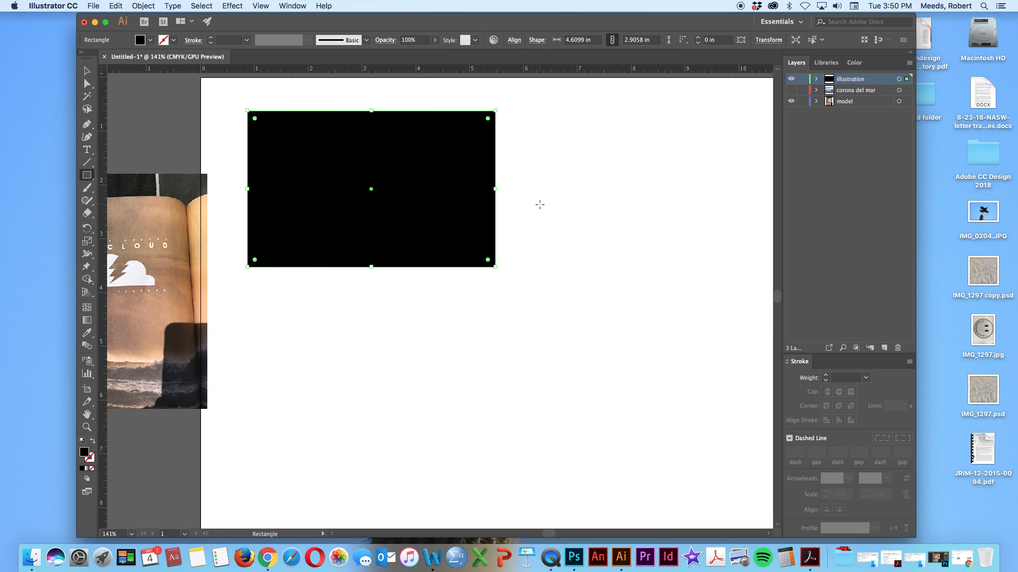
# Move the cloud reference photo on the model layer upward beside the black rectangle, and make the illustration layer active
pyautogui.hscroll(-5, 544, 206)
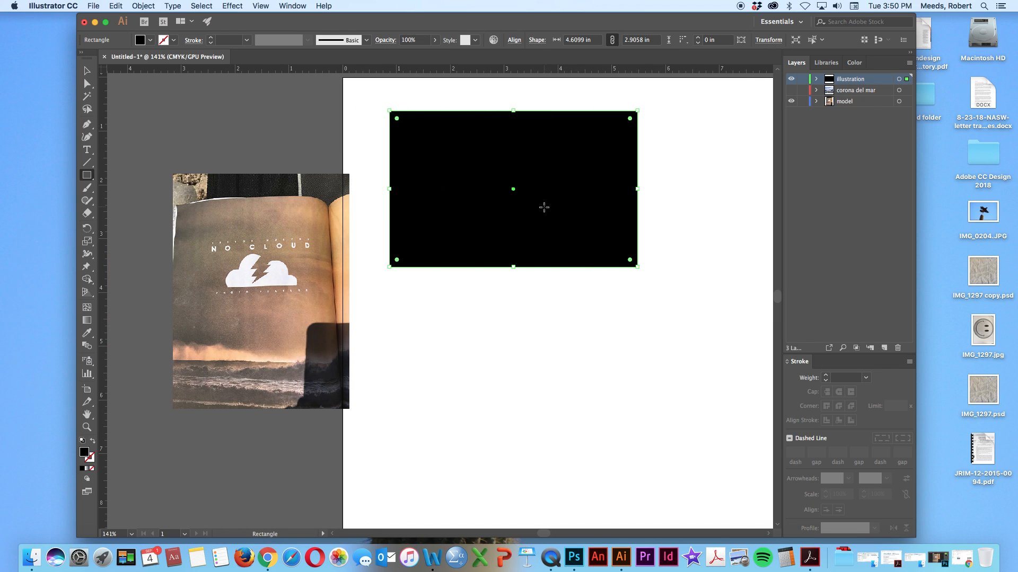
pyautogui.click(868, 101)
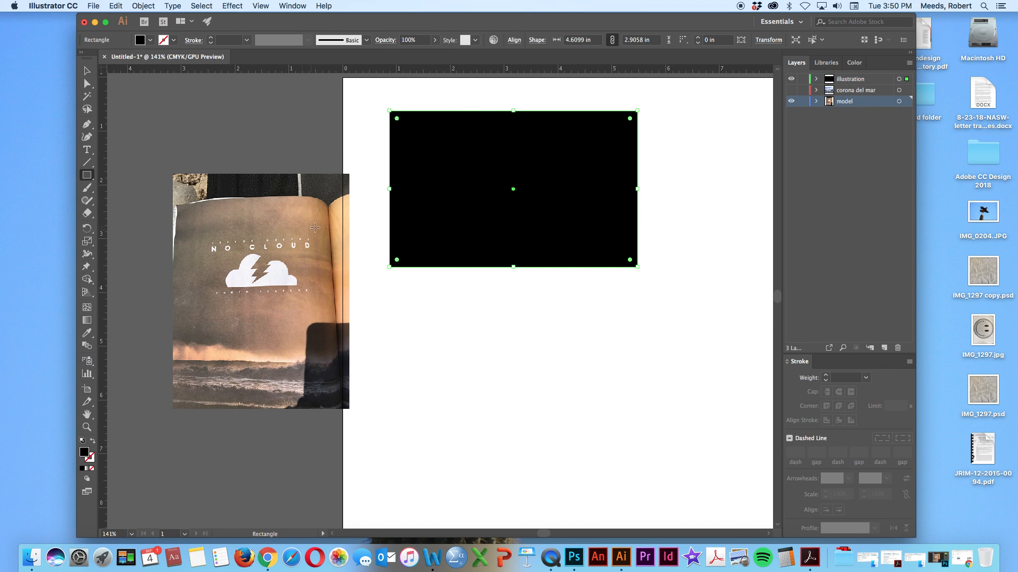
pyautogui.click(87, 70)
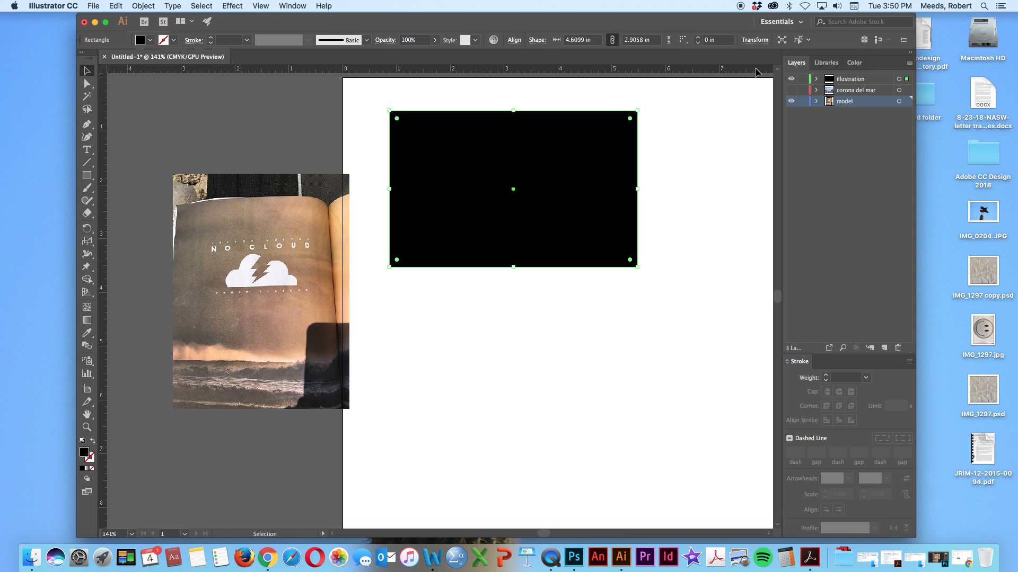
pyautogui.moveTo(261, 245); pyautogui.dragTo(265, 169)
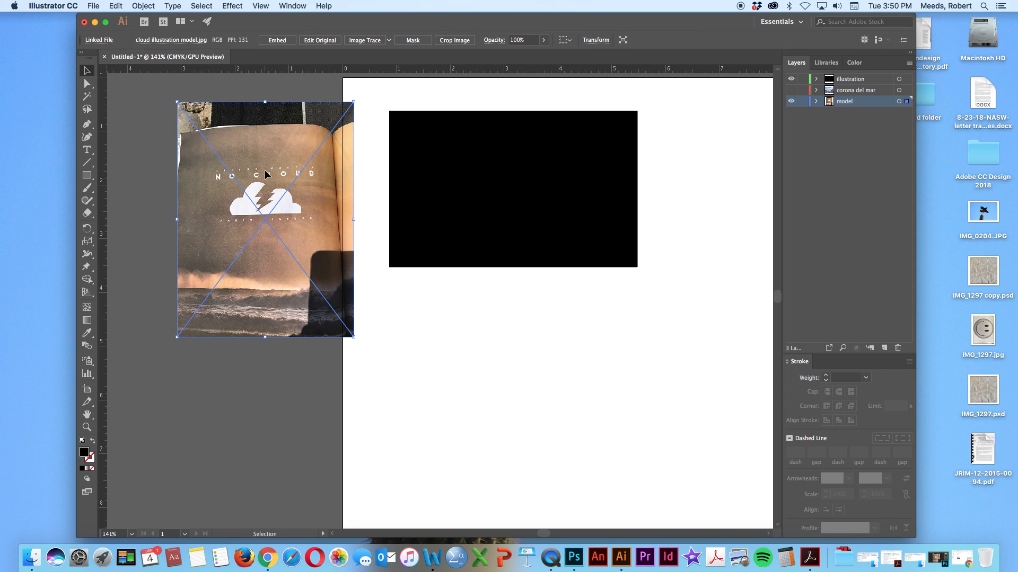
pyautogui.click(872, 79)
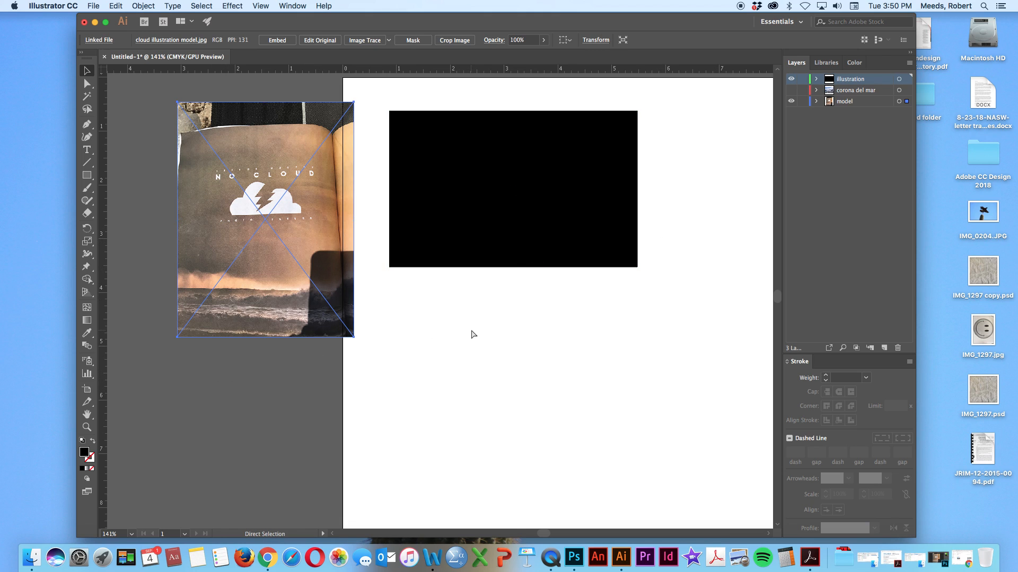
# Examine the cloud reference photo and the black rectangle at 300% zoom
pyautogui.press('super+equal')
pyautogui.press('super+equal')
pyautogui.press('v')
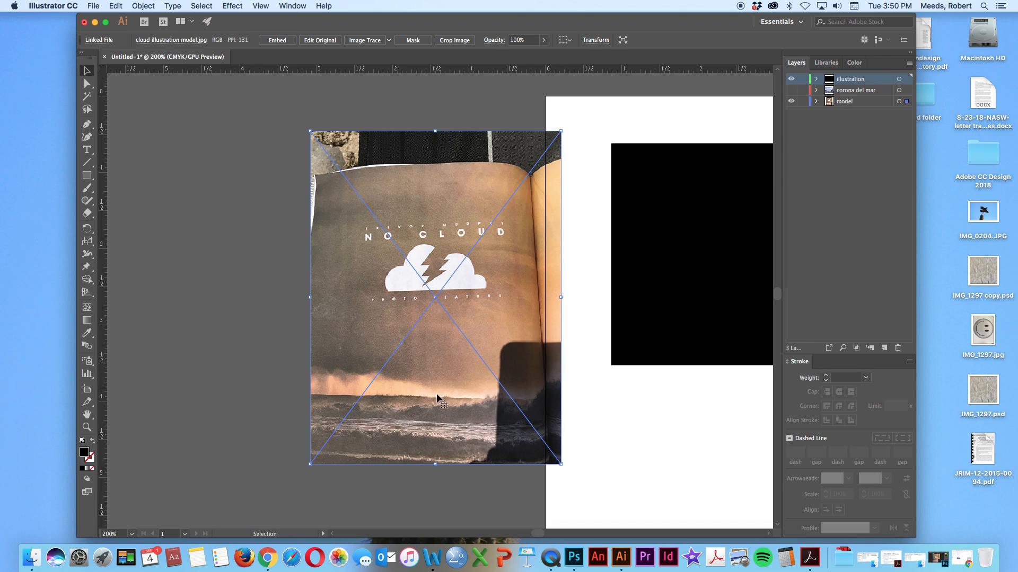
pyautogui.hscroll(10, 203, 453)
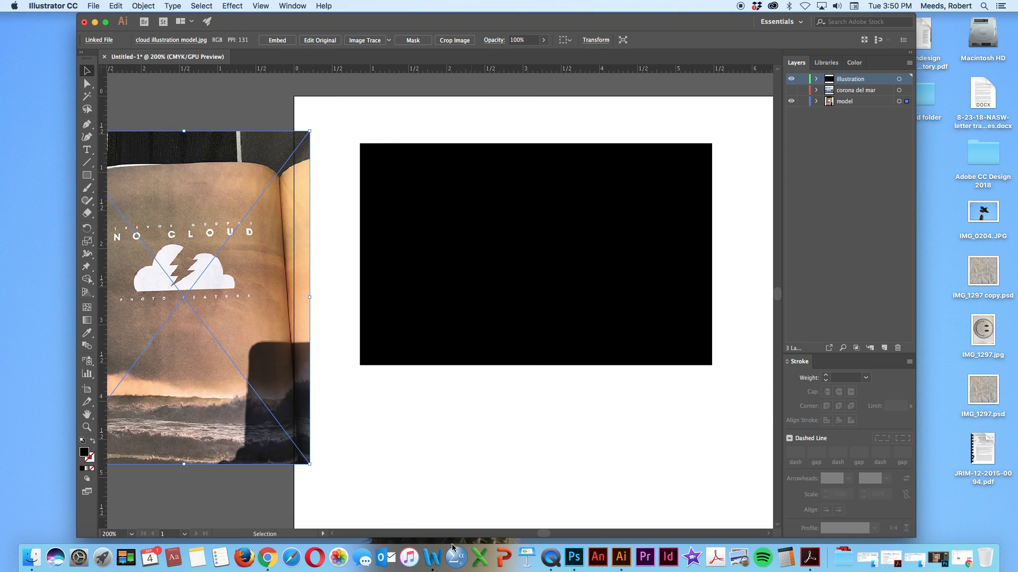
pyautogui.press('a')
pyautogui.press('super+equal')
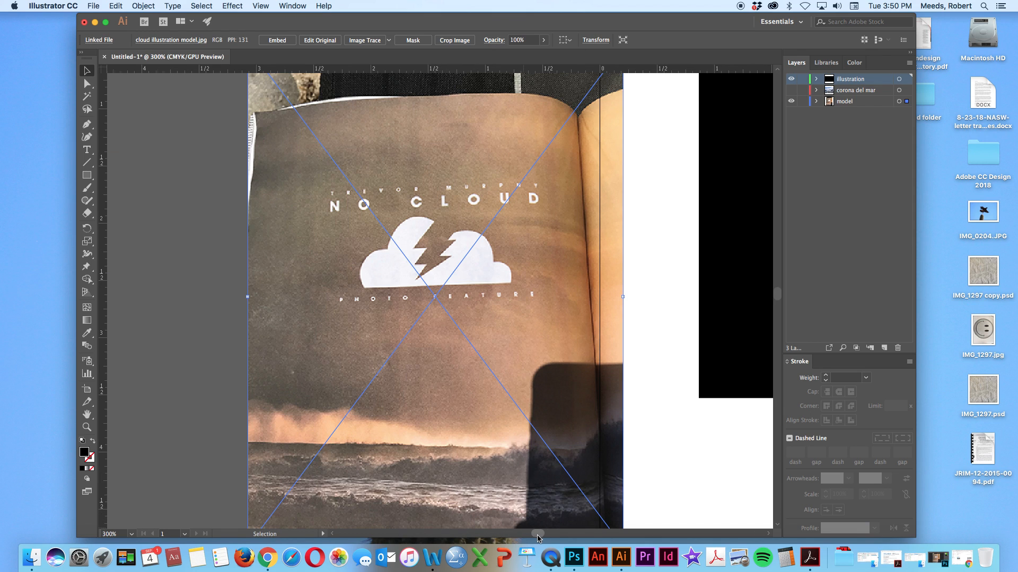
pyautogui.moveTo(538, 534); pyautogui.dragTo(541, 537)
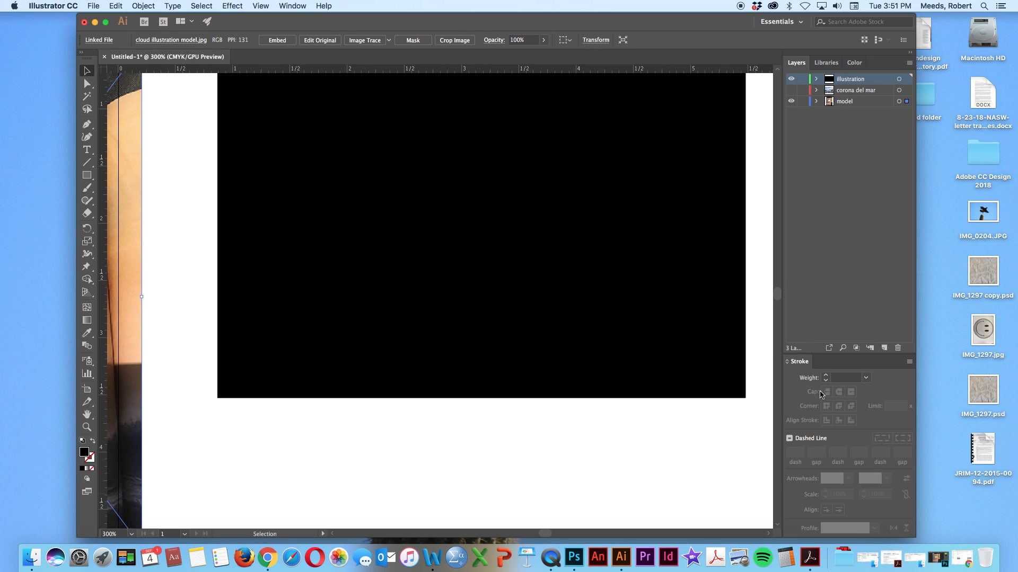
pyautogui.scroll(5, 778, 296)
pyautogui.scroll(-4, 778, 296)
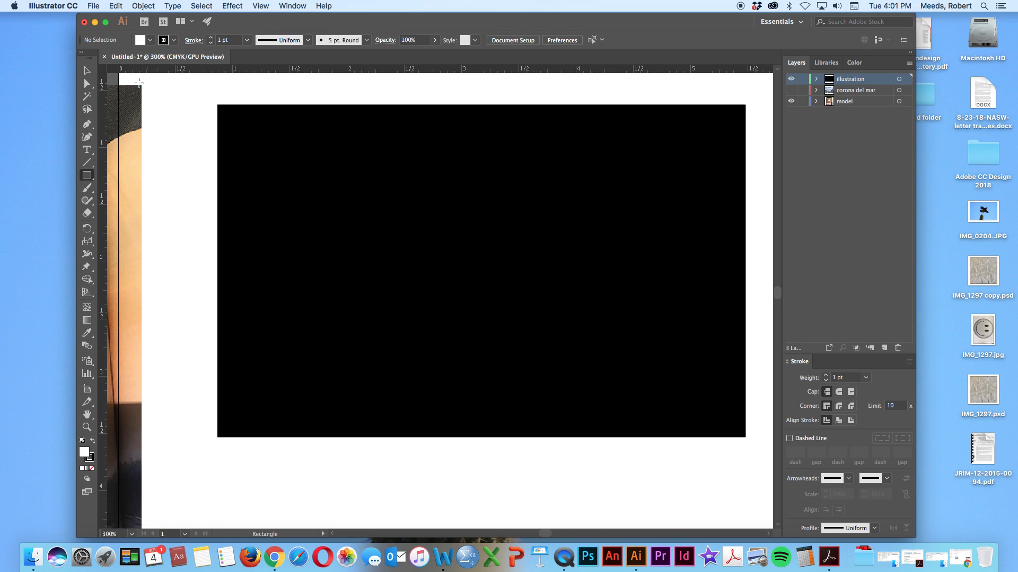
# Send the black rectangle to the back of the stacking order and deselect it
pyautogui.click(88, 71)
pyautogui.hscroll(-3, 125, 193)
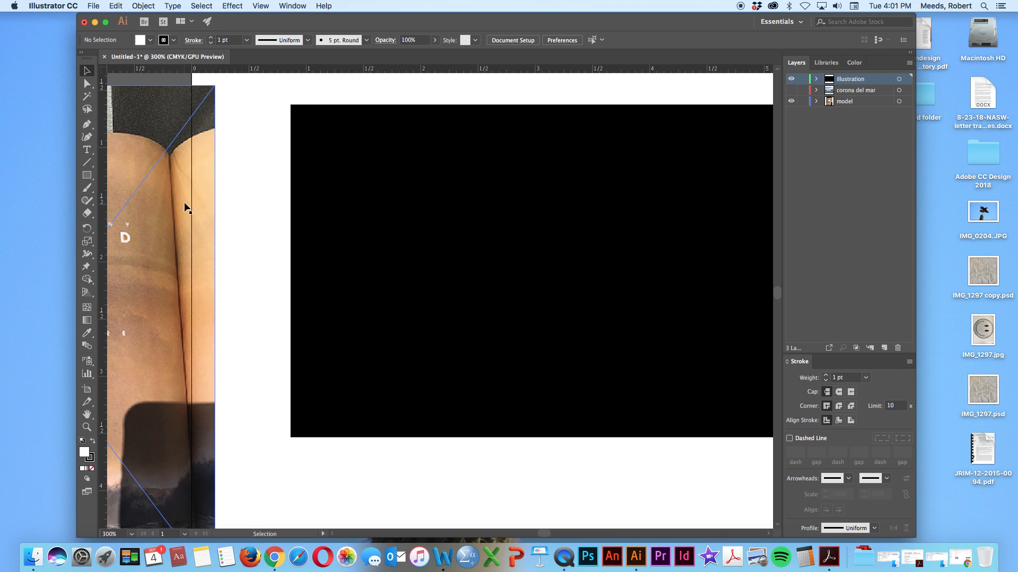
pyautogui.hscroll(-3, 186, 206)
pyautogui.hscroll(5, 185, 207)
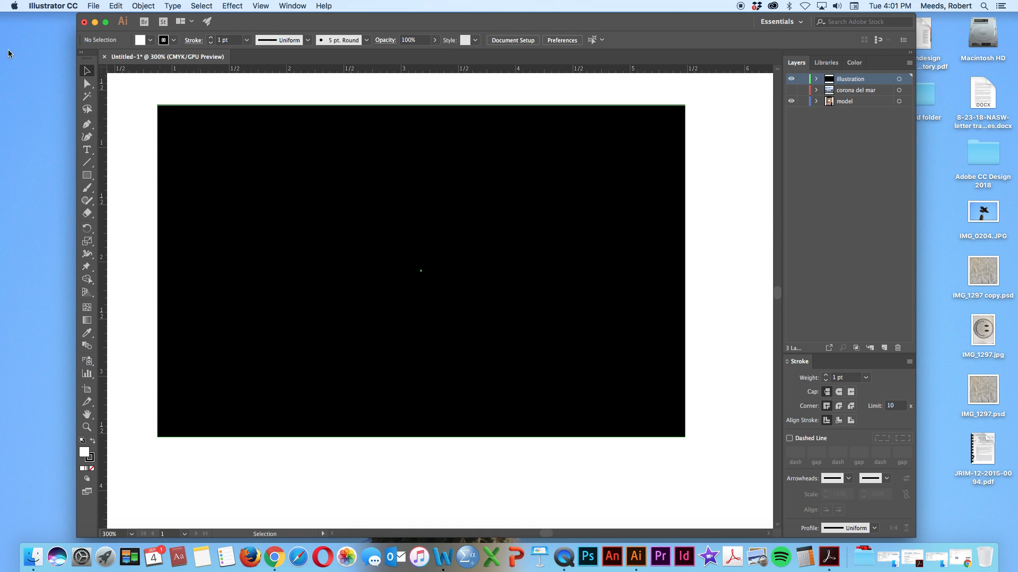
pyautogui.click(273, 140)
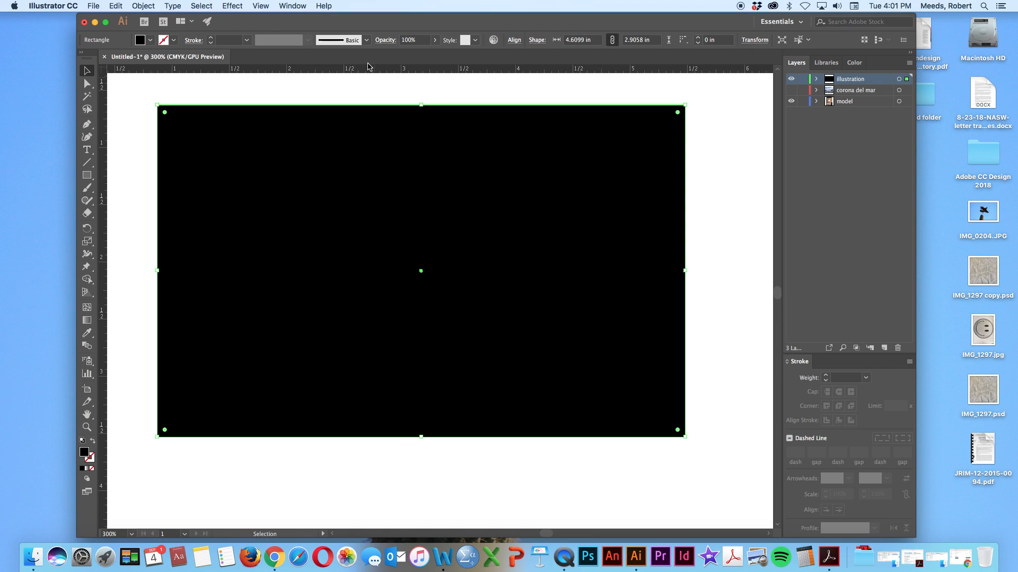
pyautogui.click(145, 6)
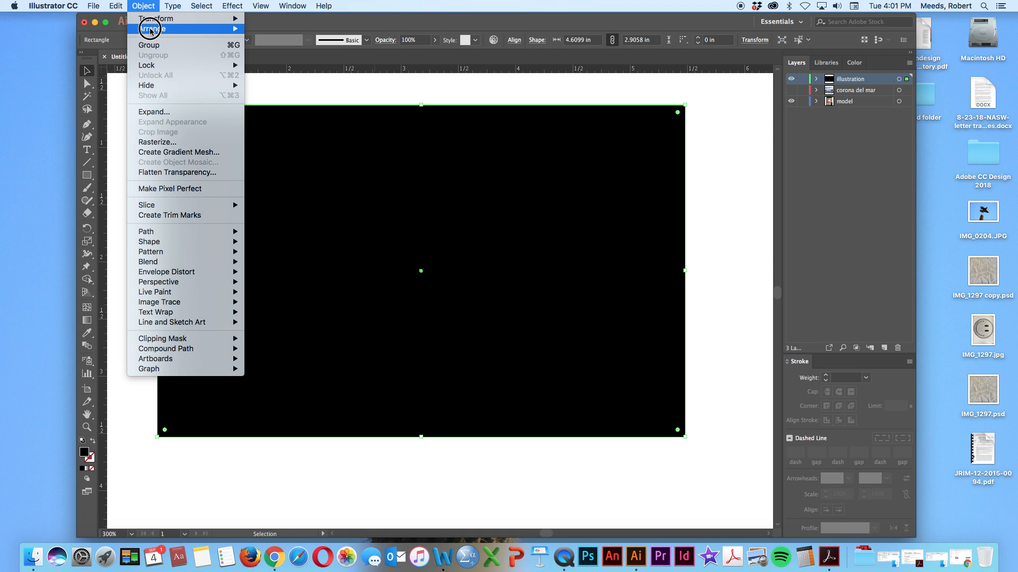
pyautogui.moveTo(151, 28)
pyautogui.click(297, 60)
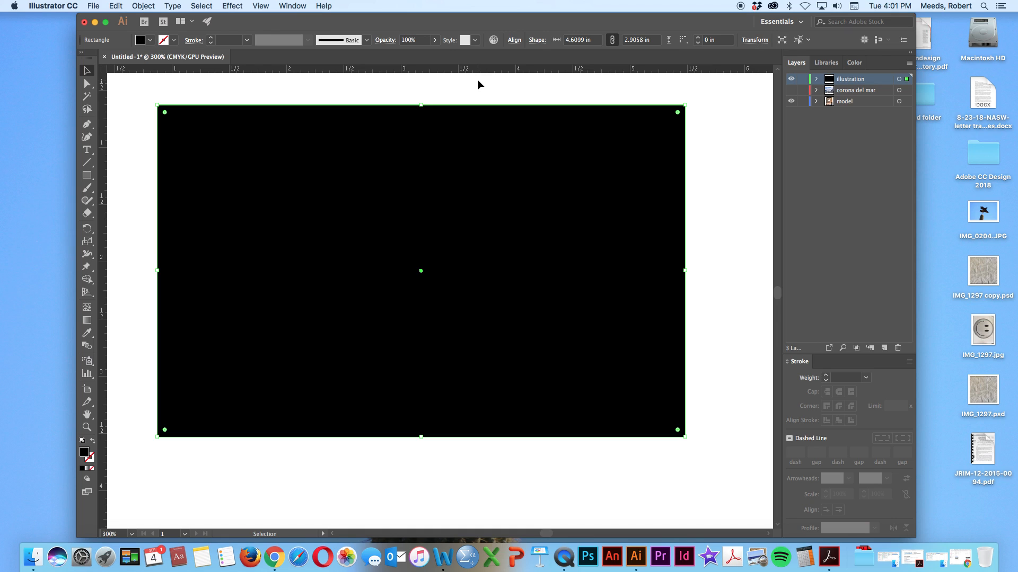
pyautogui.click(748, 147)
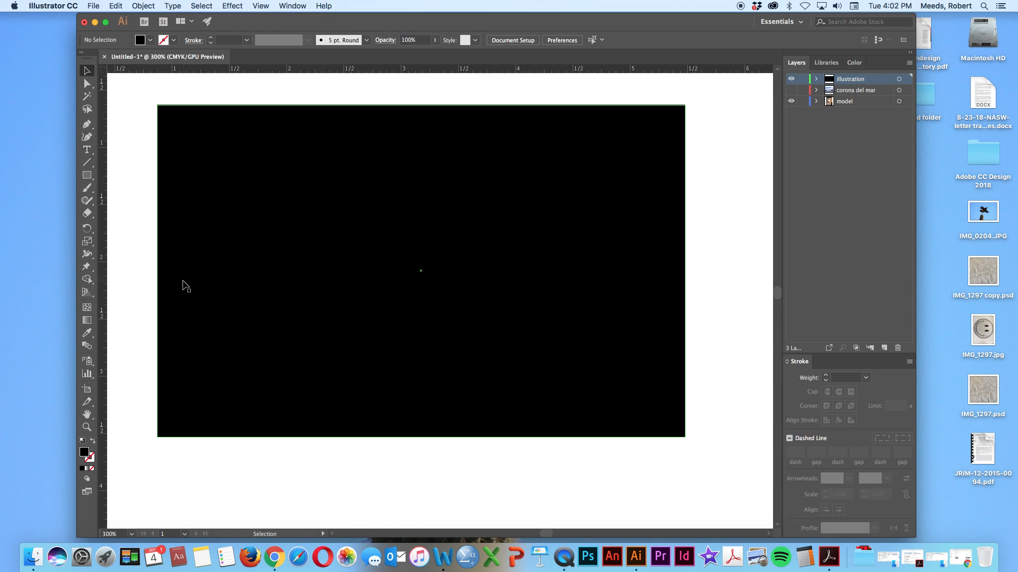
# Set up the Ellipse tool with the White swatch as its fill colour
pyautogui.hscroll(-10, 160, 265)
pyautogui.hscroll(-3, 151, 344)
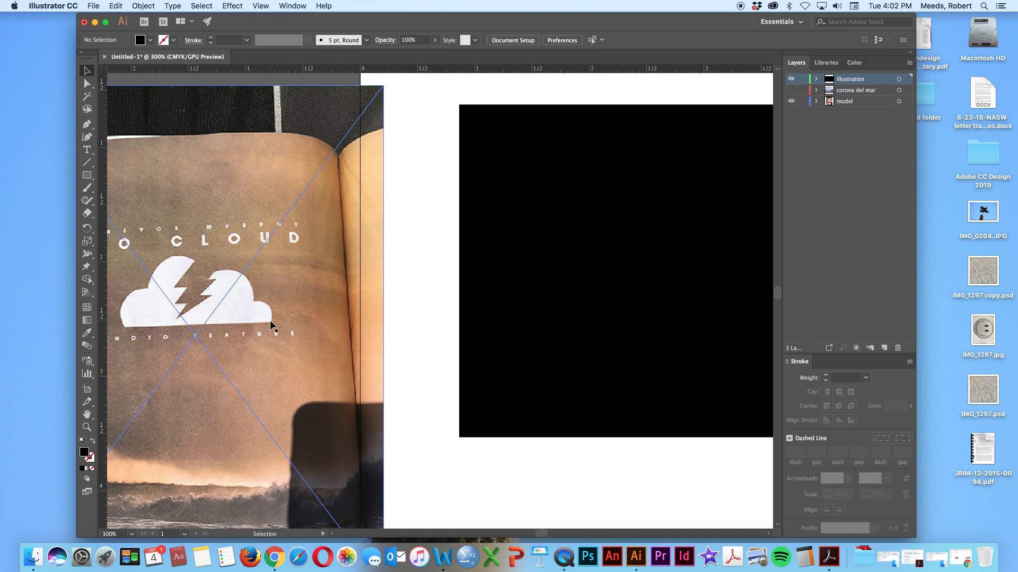
pyautogui.hscroll(5, 334, 320)
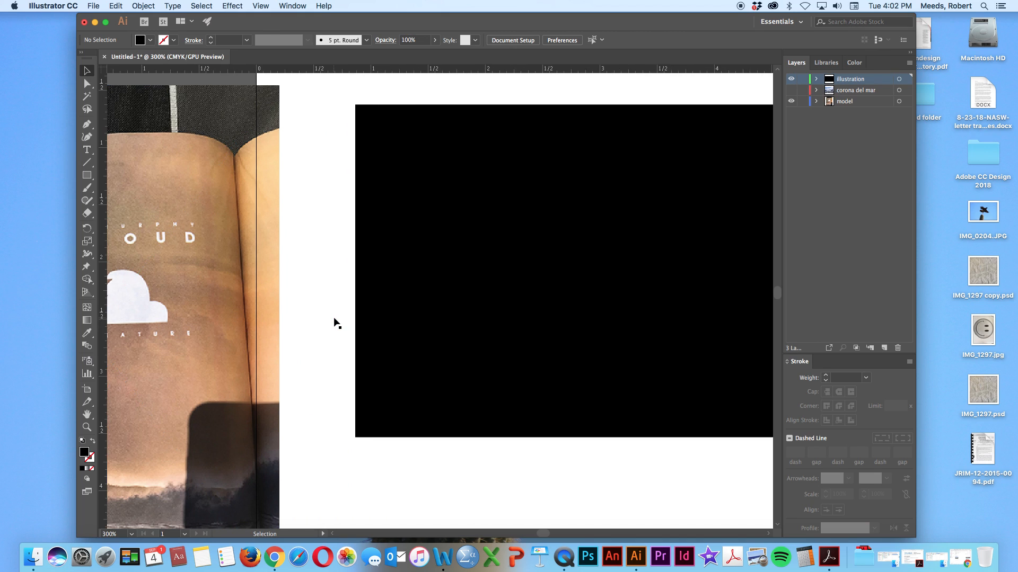
pyautogui.hscroll(5, 334, 320)
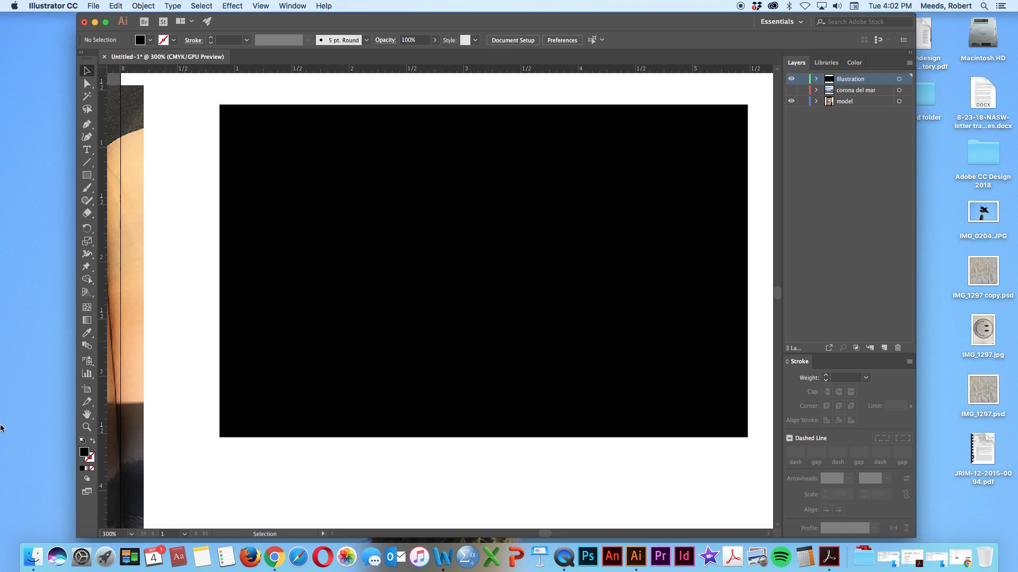
pyautogui.click(87, 175)
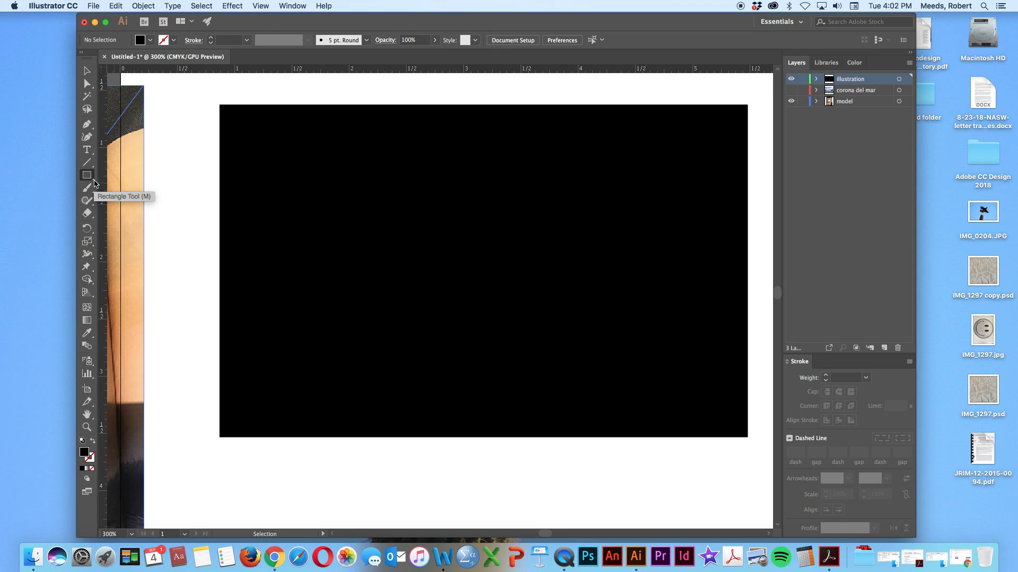
pyautogui.click(95, 183)
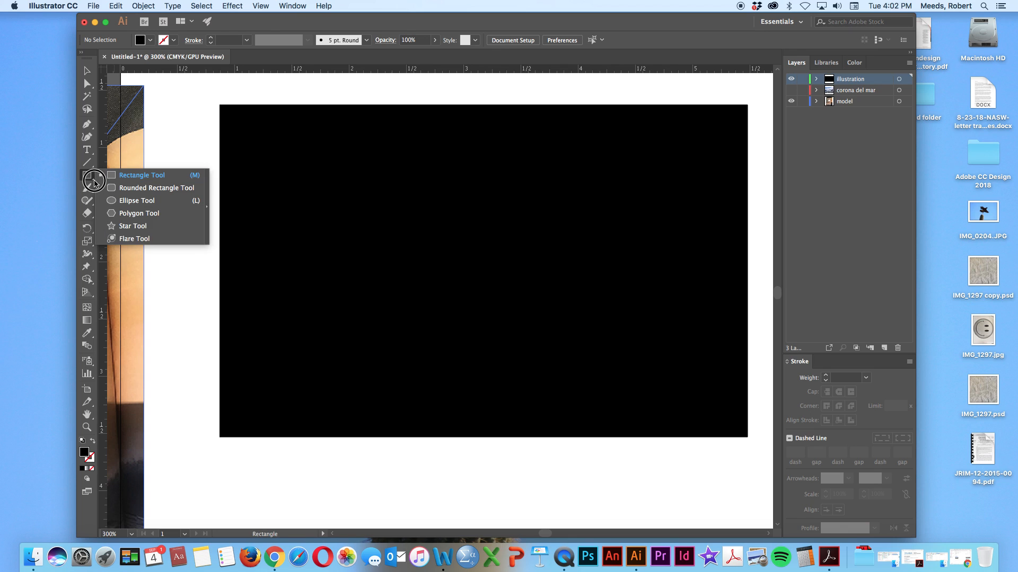
pyautogui.click(121, 201)
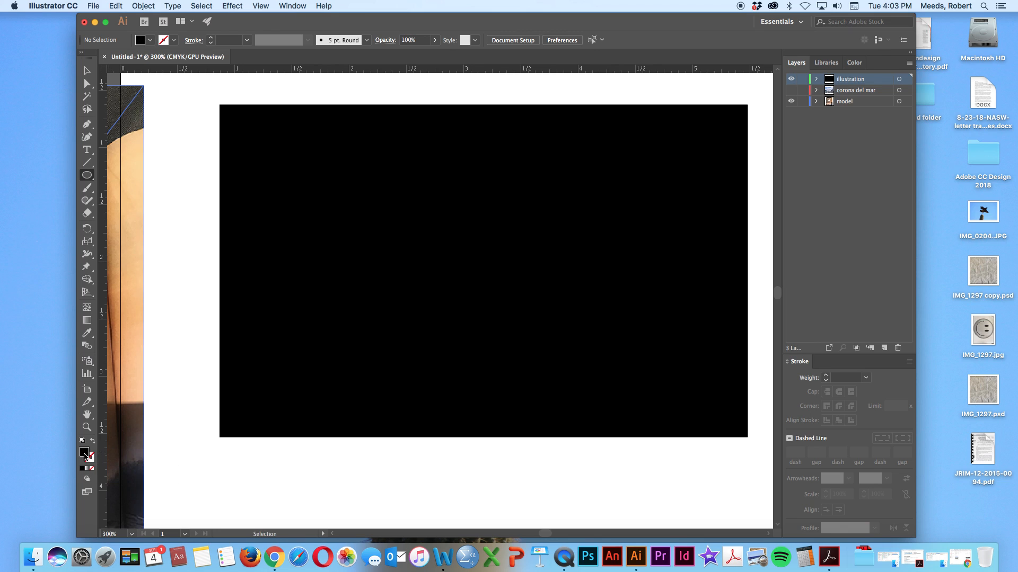
pyautogui.doubleClick(84, 453)
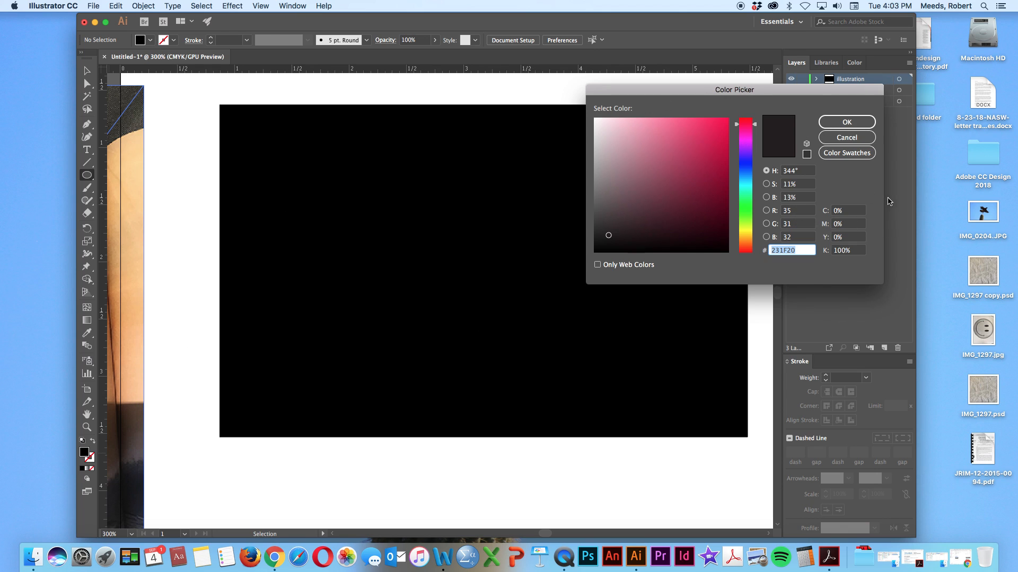
pyautogui.click(843, 153)
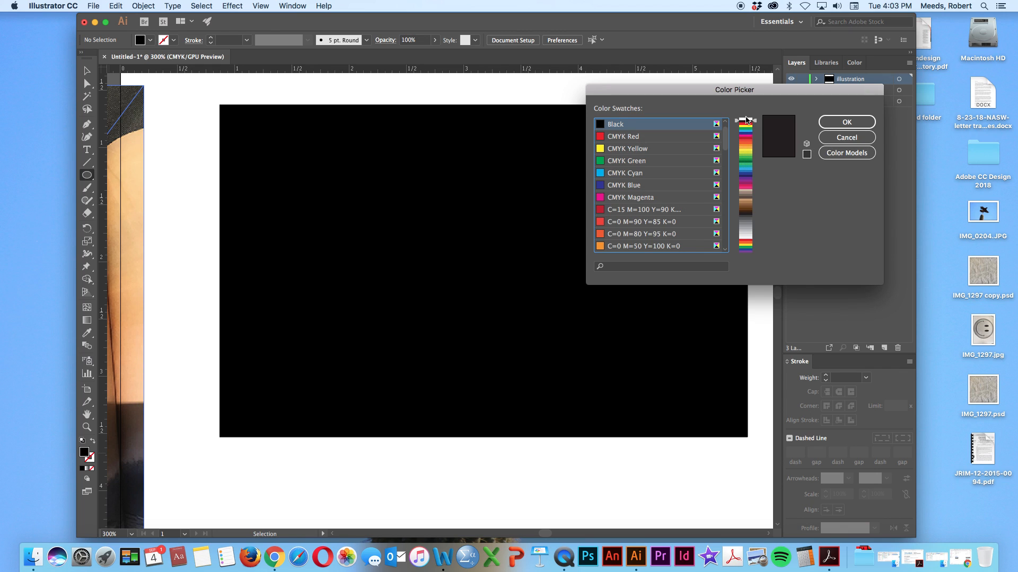
pyautogui.click(747, 120)
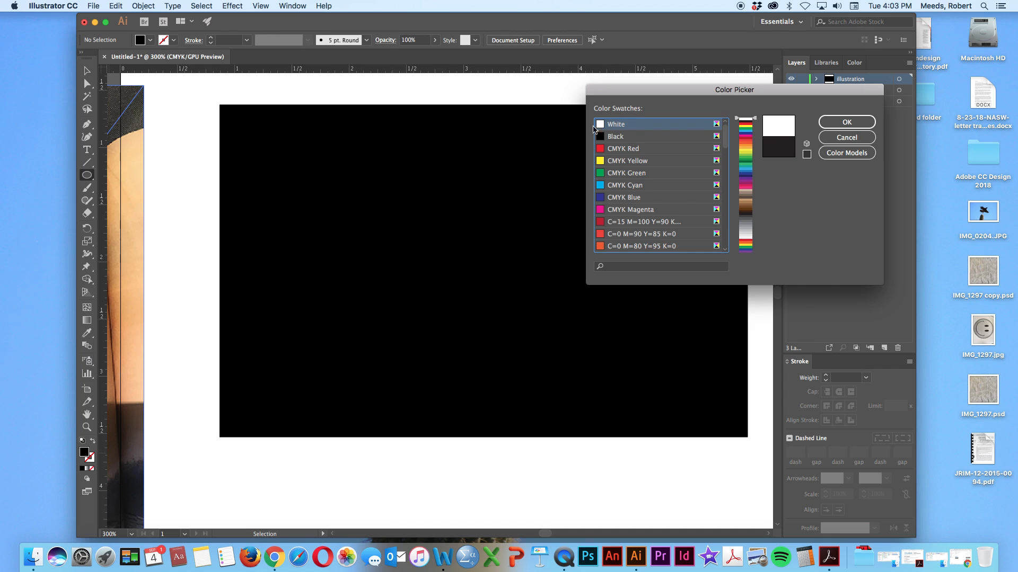
pyautogui.click(615, 125)
pyautogui.click(847, 122)
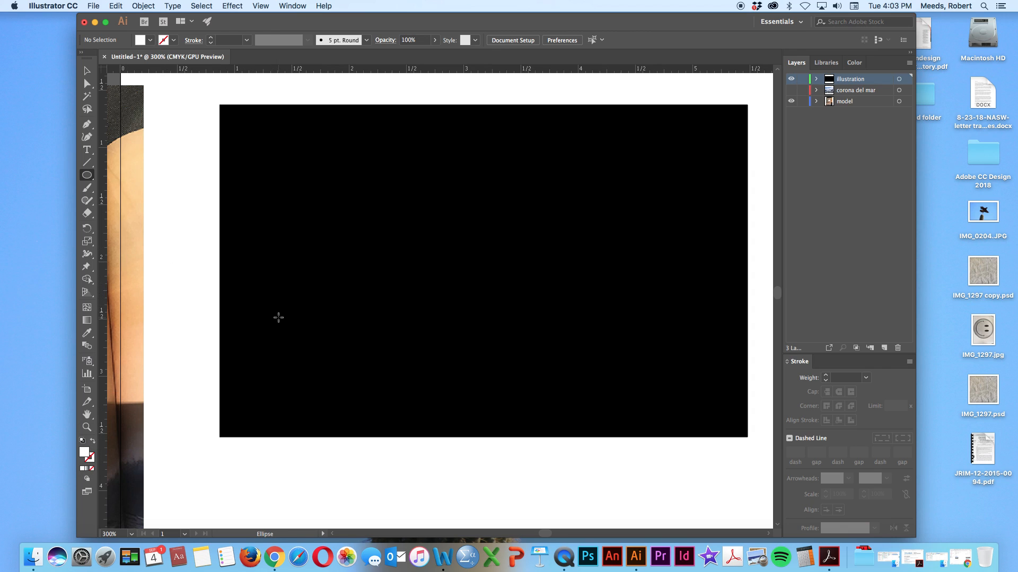
pyautogui.moveTo(263, 311); pyautogui.dragTo(359, 411)
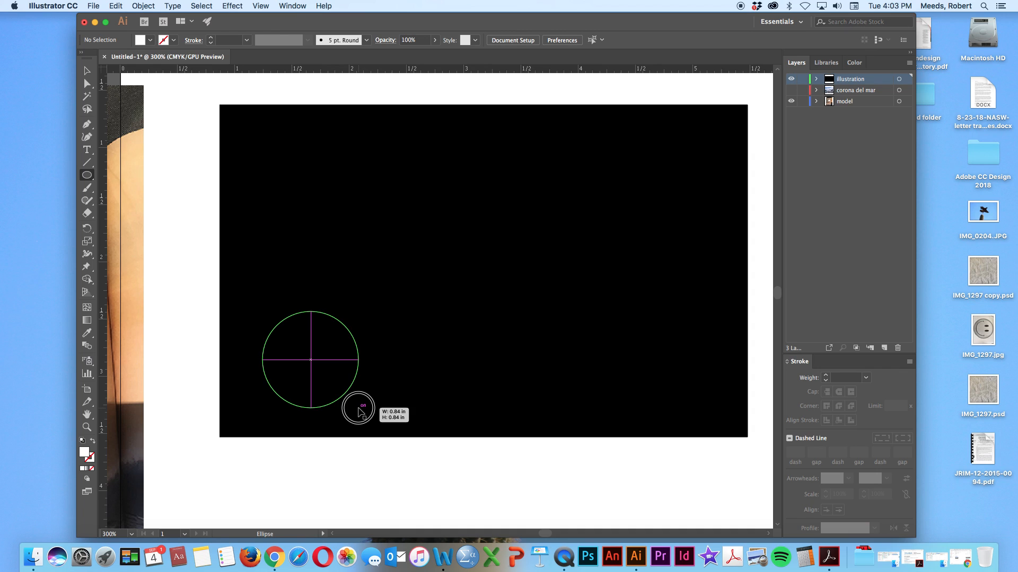
pyautogui.moveTo(359, 411); pyautogui.dragTo(360, 409)
pyautogui.press('super+z')
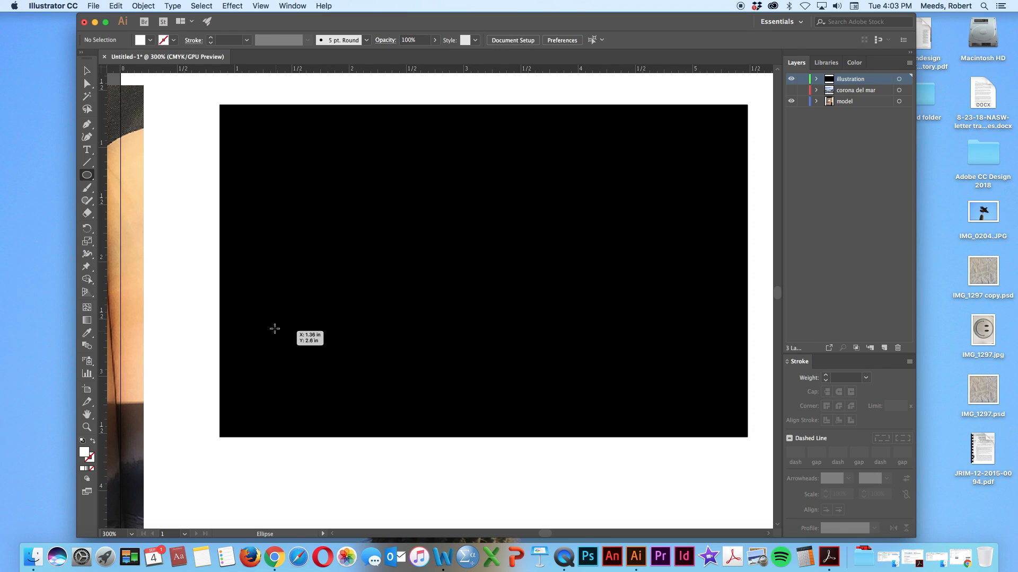
# Draw a circle about 0.81 in across near the rectangle's lower-left corner, move it slightly up and right, and compare it with the reference cloud
pyautogui.moveTo(271, 330); pyautogui.dragTo(363, 409)
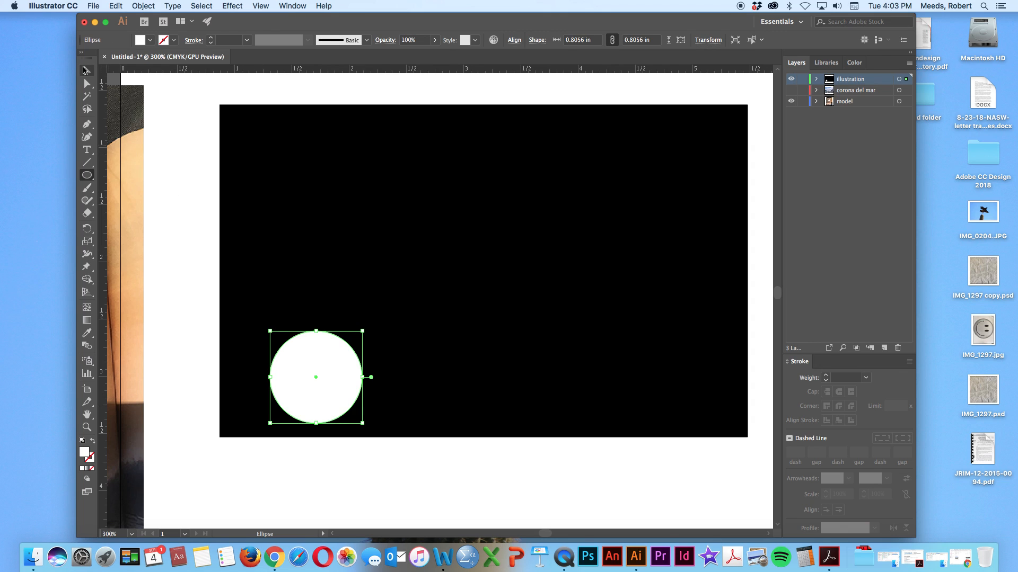
pyautogui.click(85, 70)
pyautogui.moveTo(308, 371); pyautogui.dragTo(328, 323)
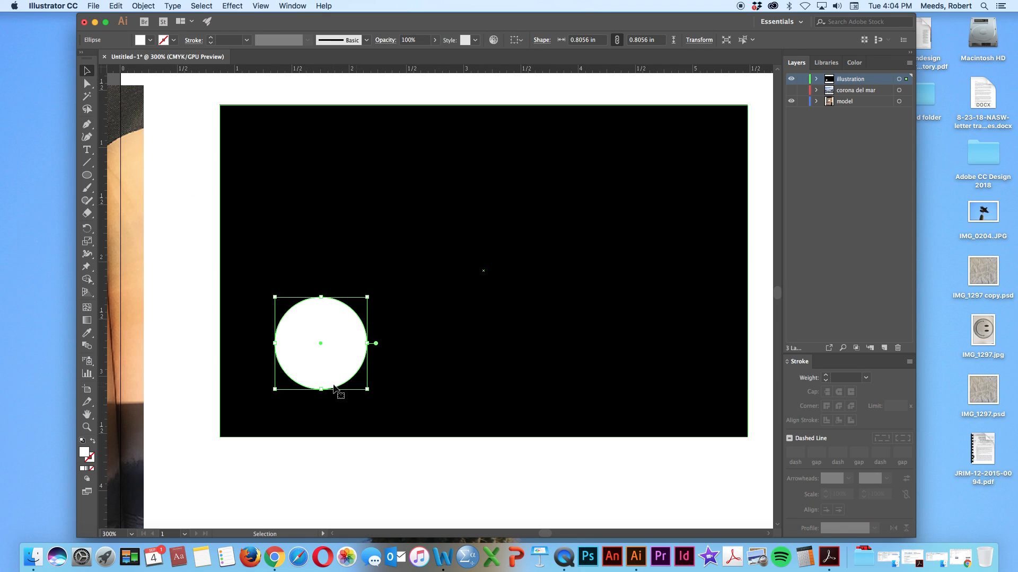
pyautogui.hscroll(-5, 196, 371)
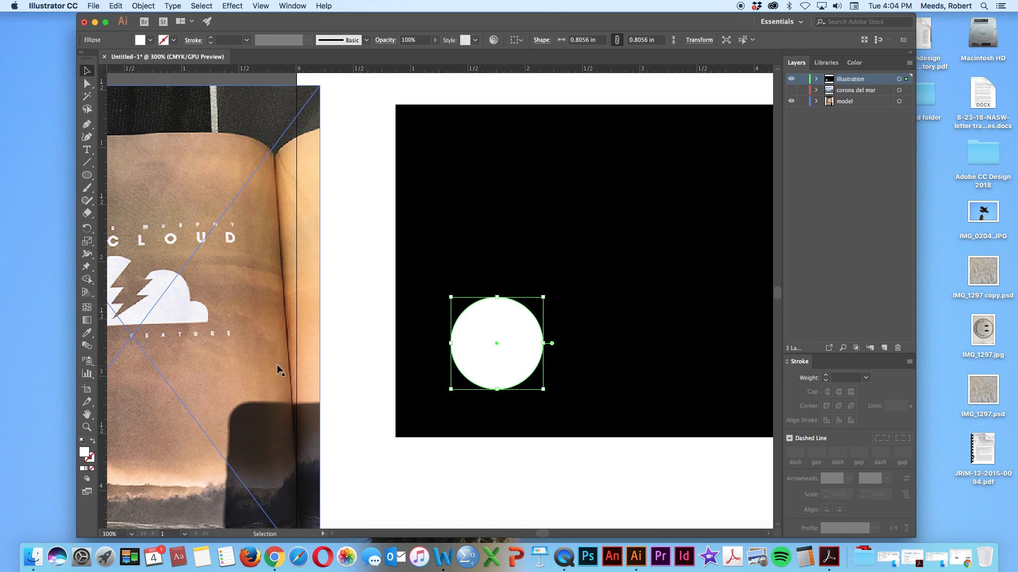
pyautogui.hscroll(8, 277, 365)
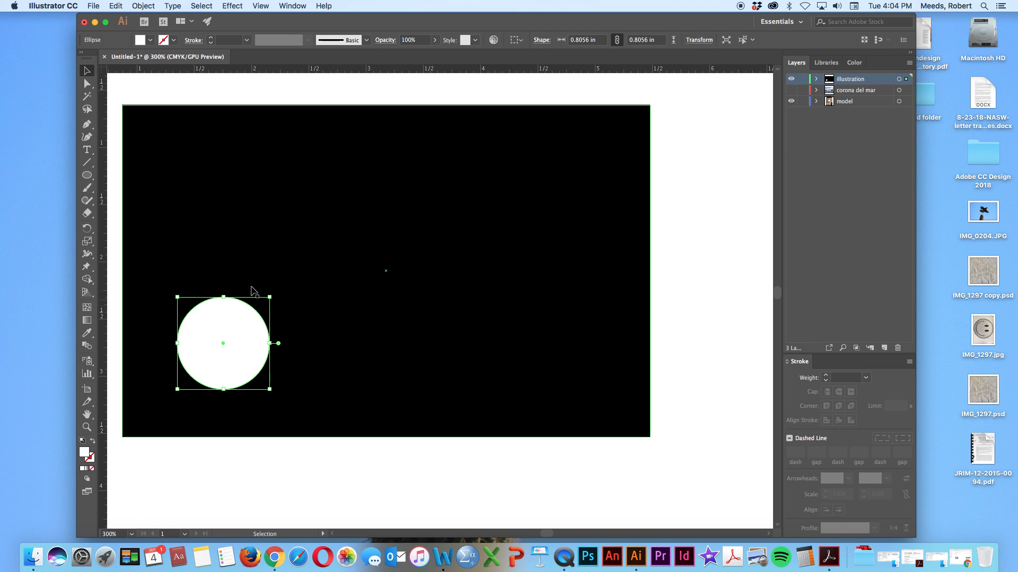
pyautogui.hscroll(-8, 356, 431)
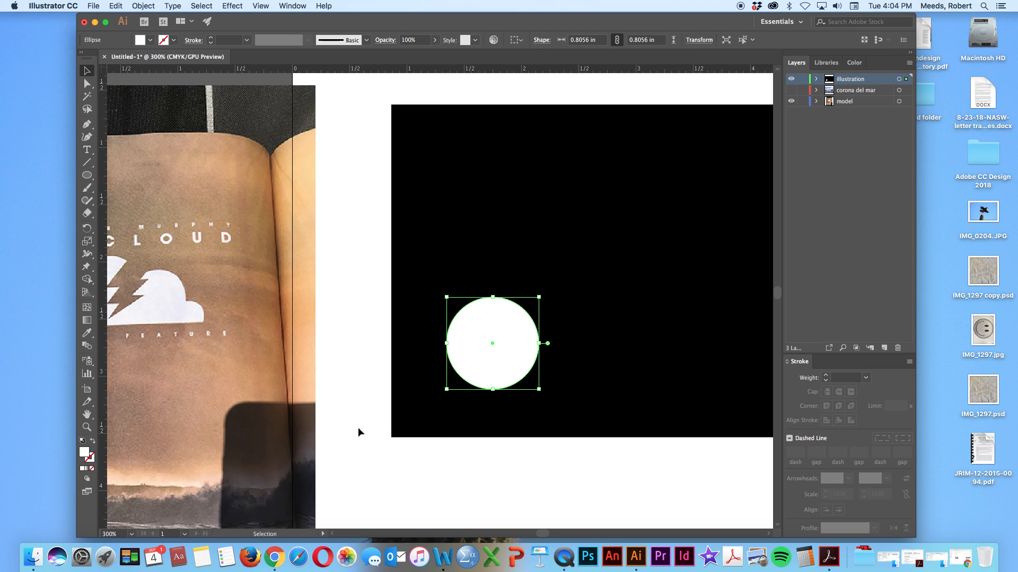
pyautogui.hscroll(-5, 358, 428)
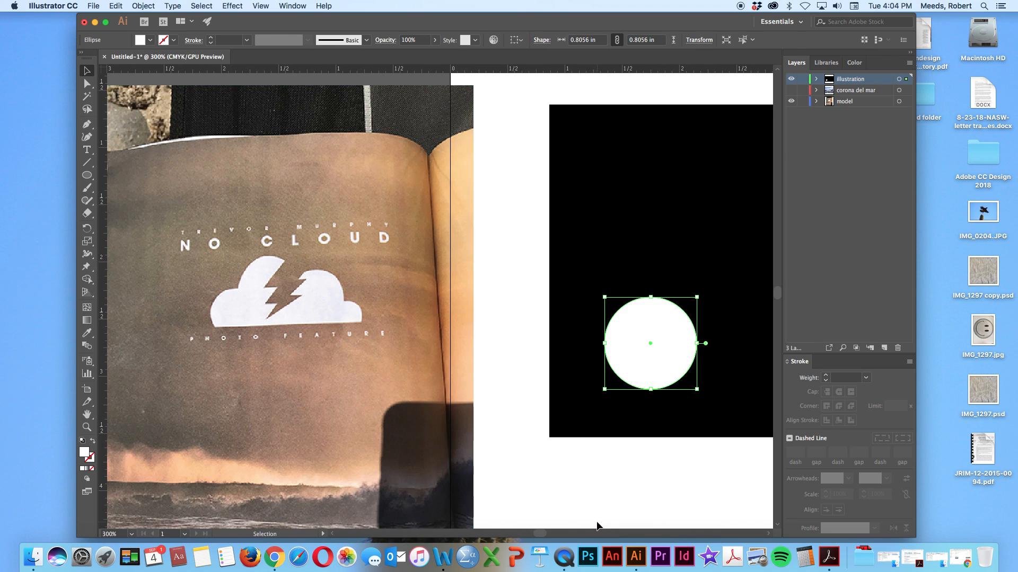
pyautogui.hscroll(8, 572, 525)
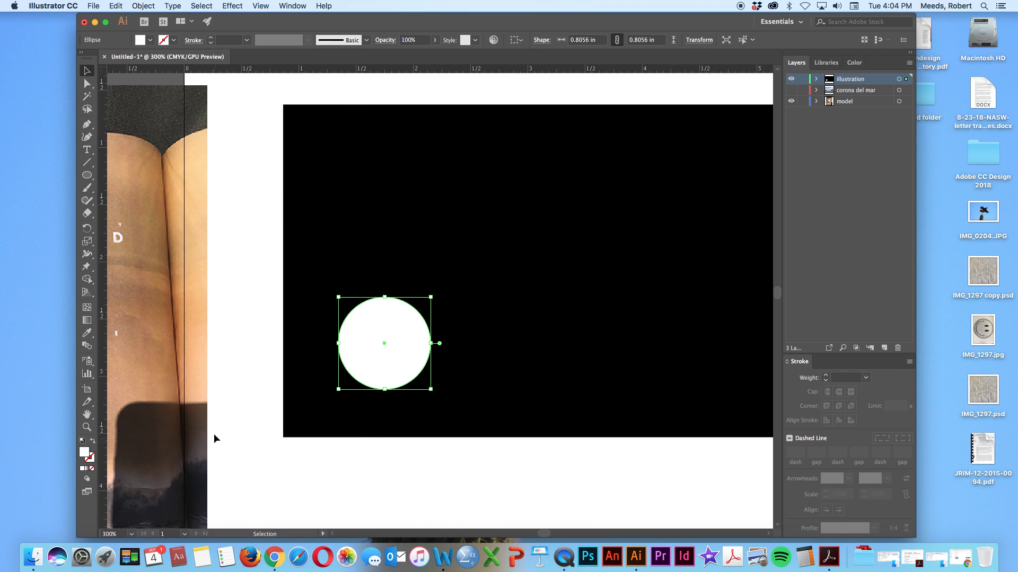
# Draw a second white circle about 1.11 in across overlapping the first circle's upper right, and compare it with the reference cloud
pyautogui.click(247, 313)
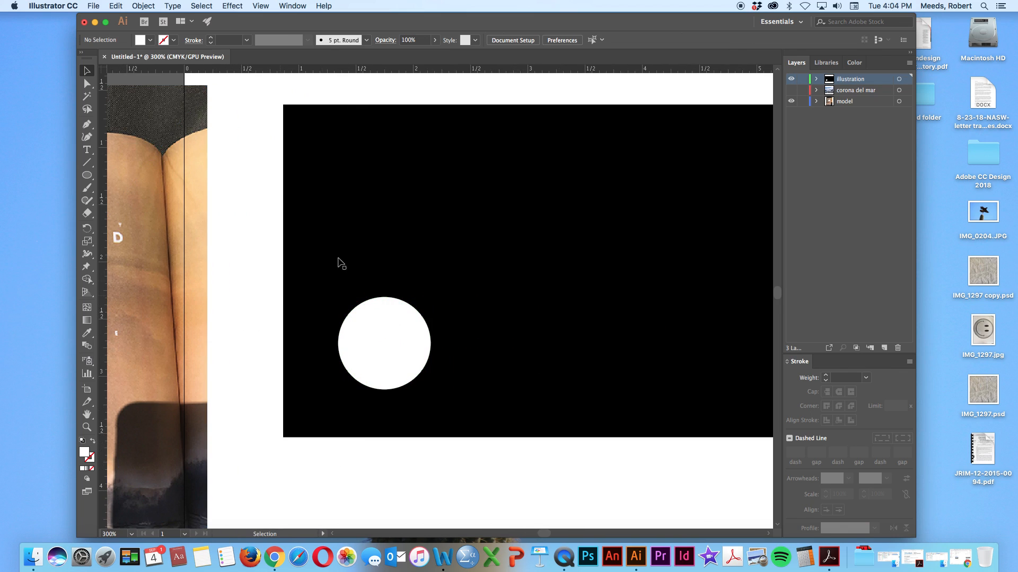
pyautogui.click(87, 176)
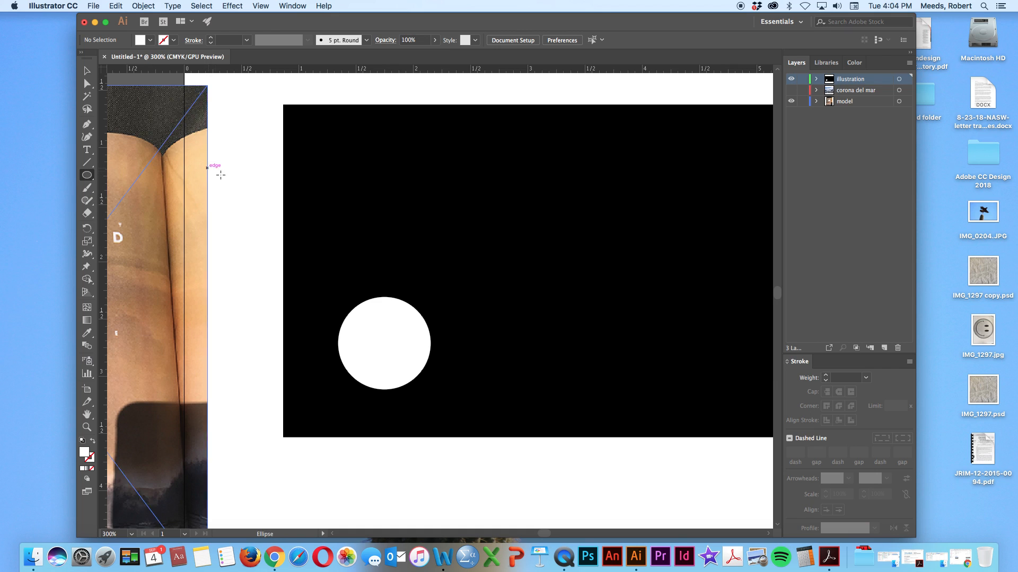
pyautogui.moveTo(389, 215); pyautogui.dragTo(505, 346)
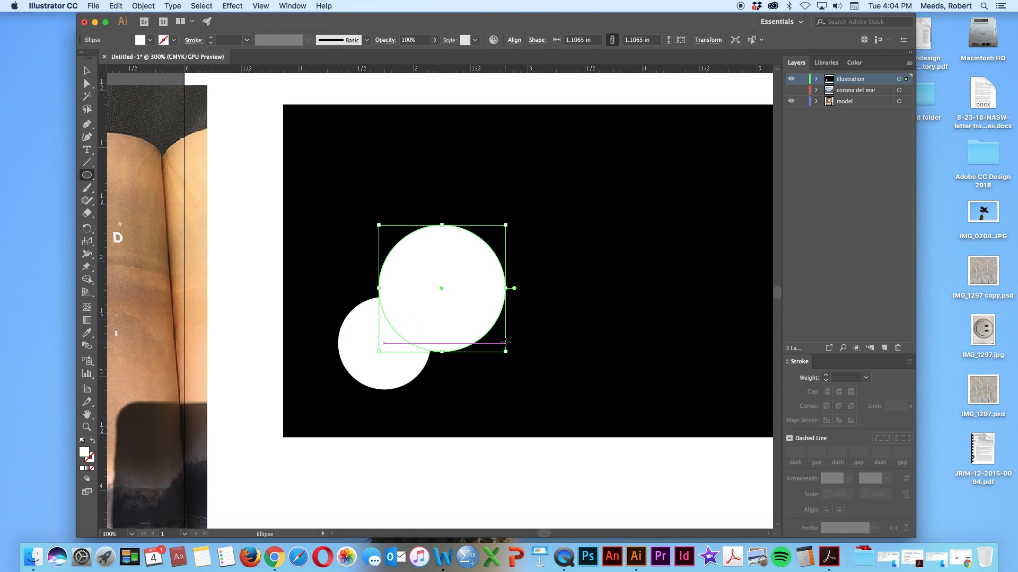
pyautogui.hscroll(-10, 179, 391)
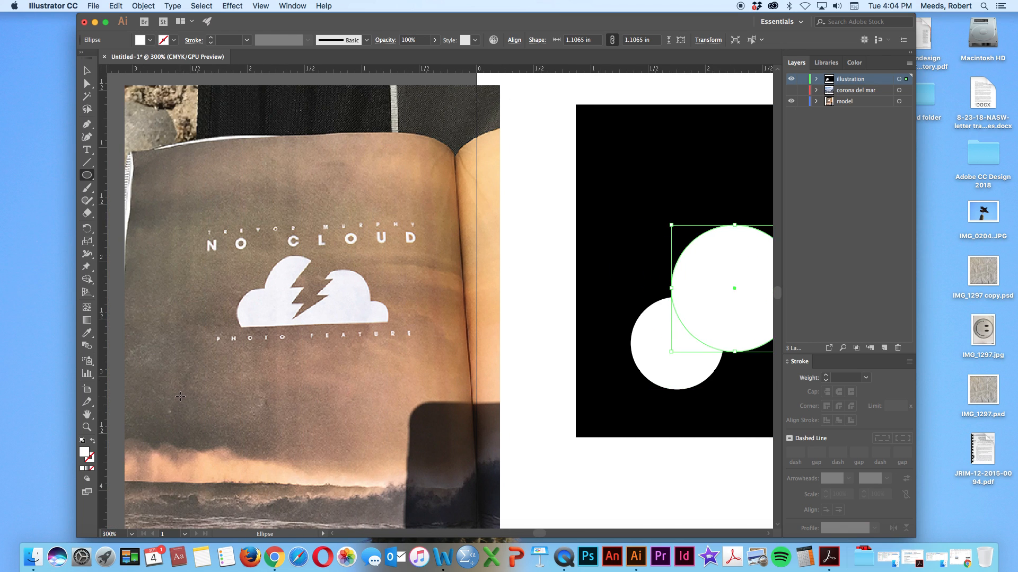
pyautogui.hscroll(1, 180, 396)
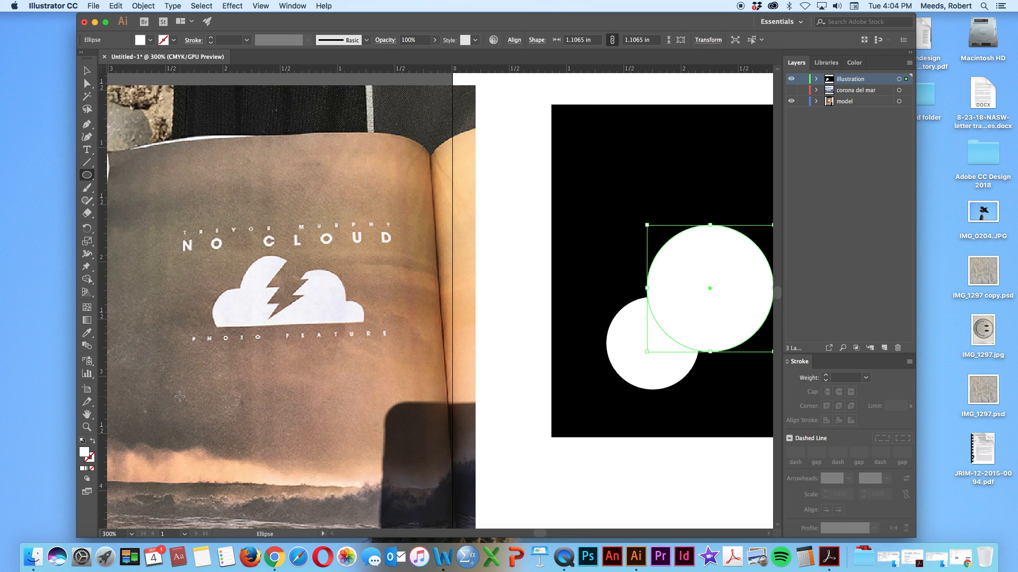
pyautogui.hscroll(3, 179, 396)
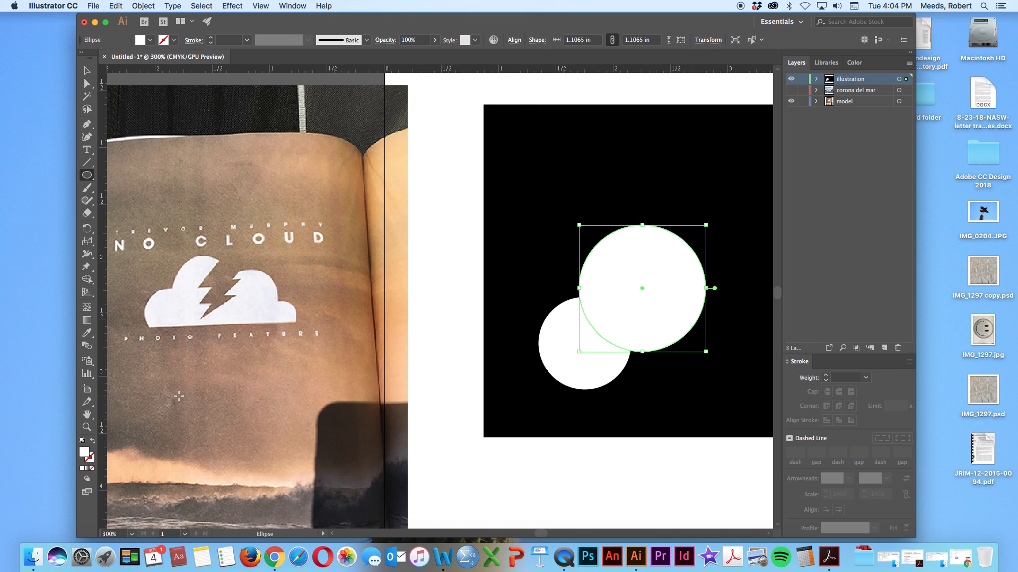
pyautogui.hscroll(1, 179, 395)
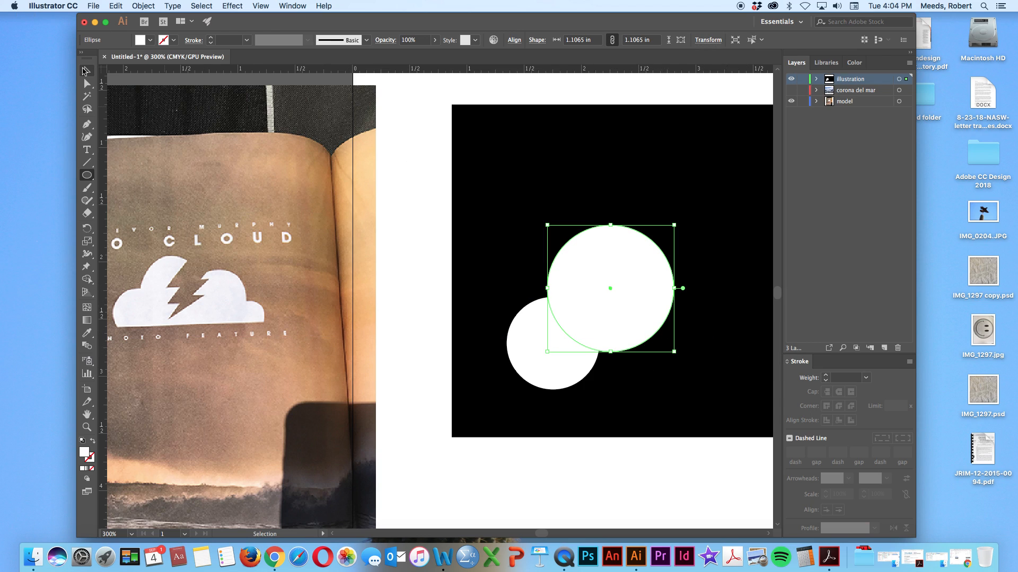
# Enlarge the second circle to about 1.29 in across and nudge it slightly right and down against the small circle
pyautogui.click(84, 71)
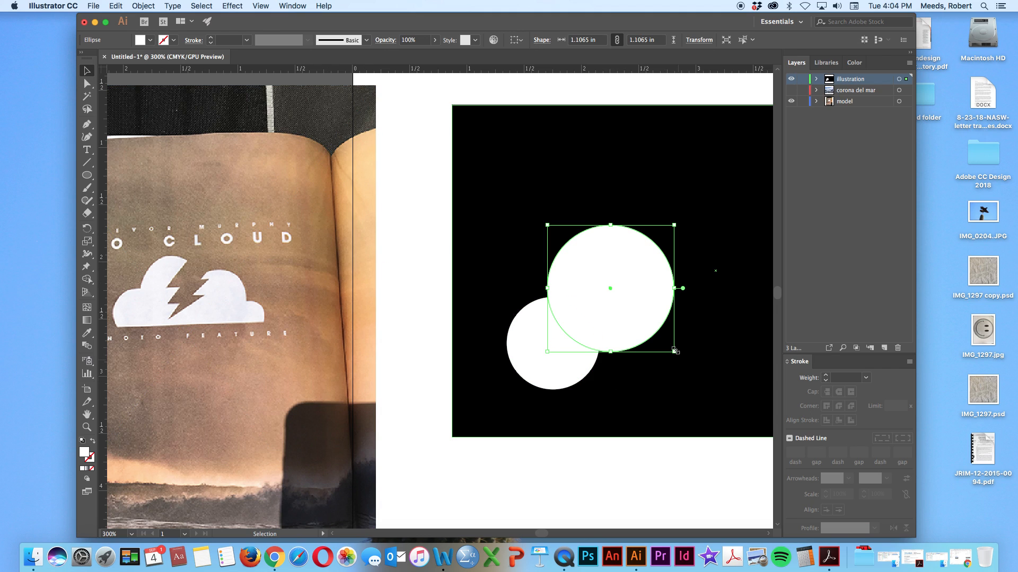
pyautogui.moveTo(673, 351); pyautogui.dragTo(703, 372)
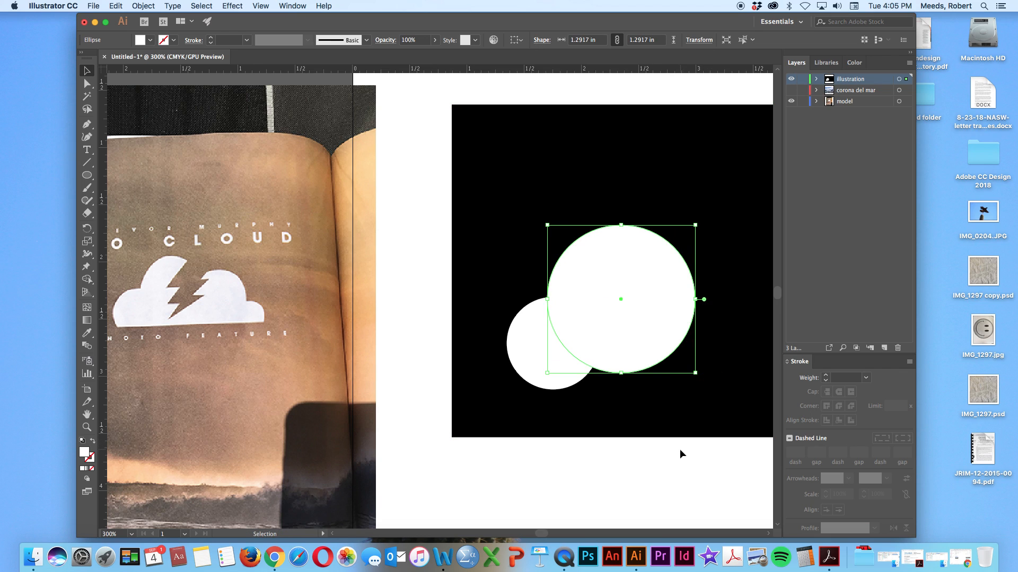
pyautogui.press('Up')
pyautogui.press('Up')
pyautogui.press('Right')
pyautogui.press('Right')
pyautogui.press('Right')
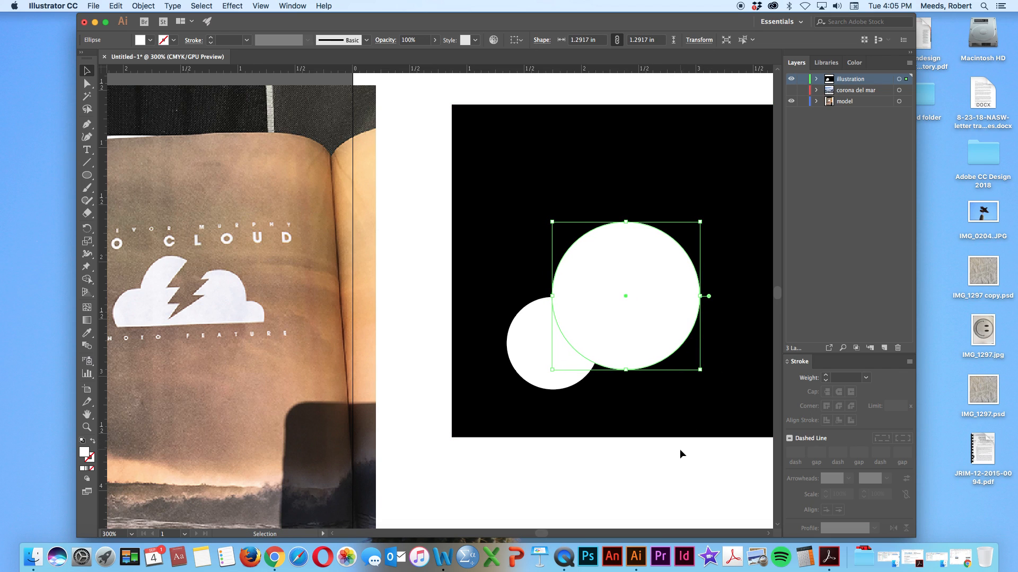
pyautogui.press('Up')
pyautogui.press('Up')
pyautogui.press('Down')
pyautogui.press('Down')
pyautogui.press('Down')
pyautogui.press('Down')
pyautogui.press('Right')
pyautogui.press('Right')
pyautogui.press('Right')
pyautogui.press('Right')
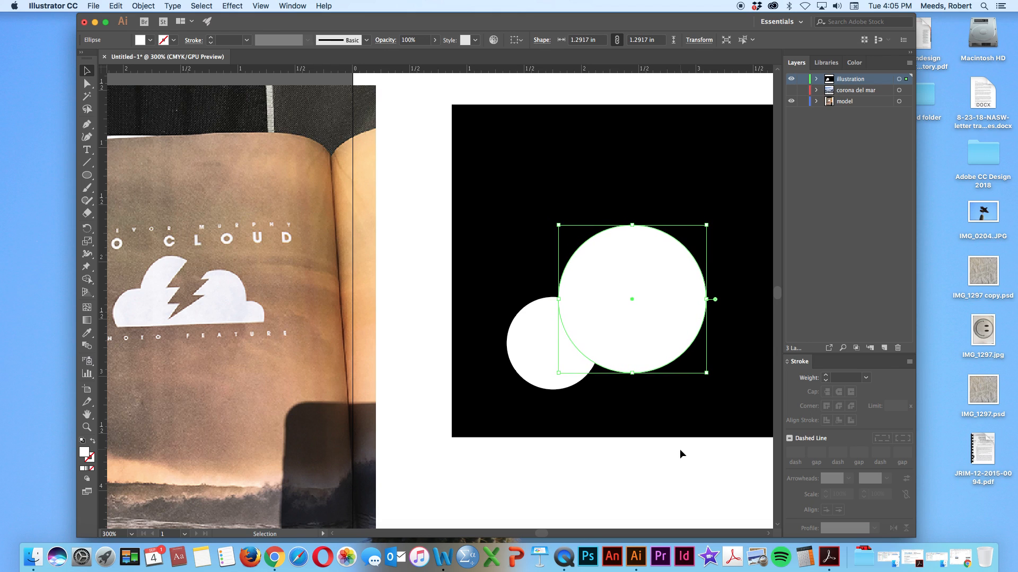
pyautogui.press('Right')
pyautogui.press('Down')
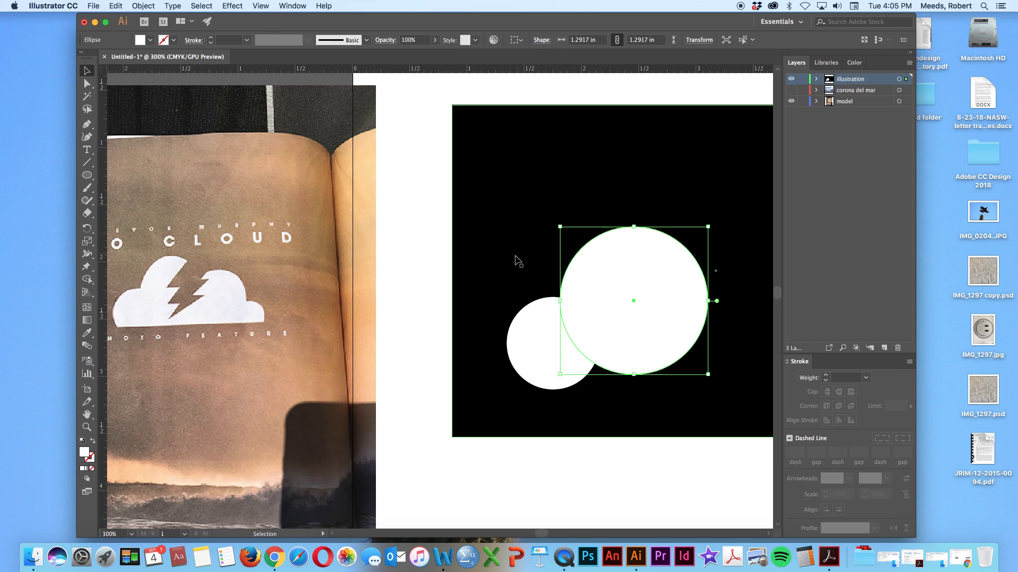
# Draw a third white circle about 1.66 in across overlapping the right side of the second circle
pyautogui.hscroll(5, 516, 261)
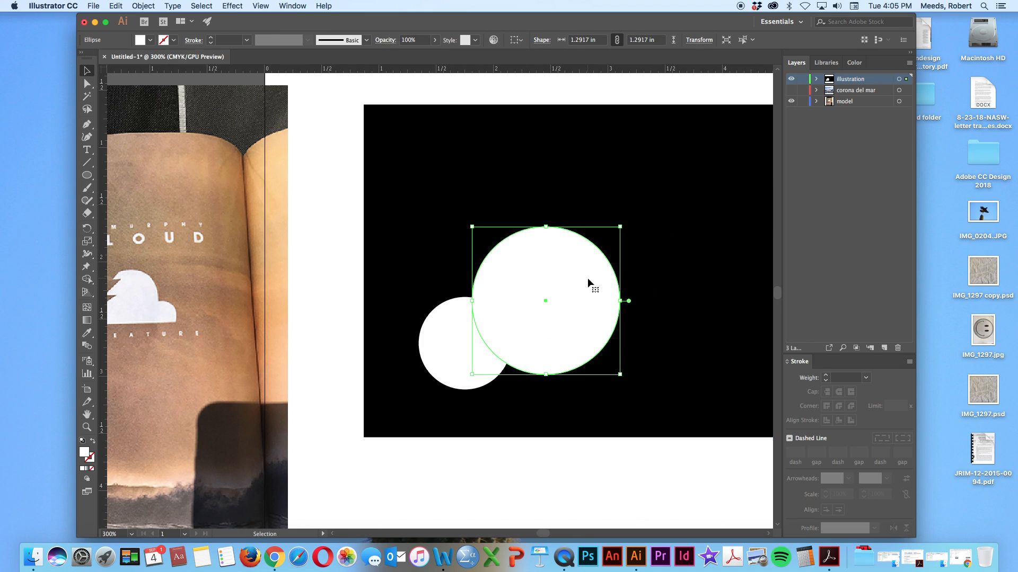
pyautogui.hscroll(2, 584, 281)
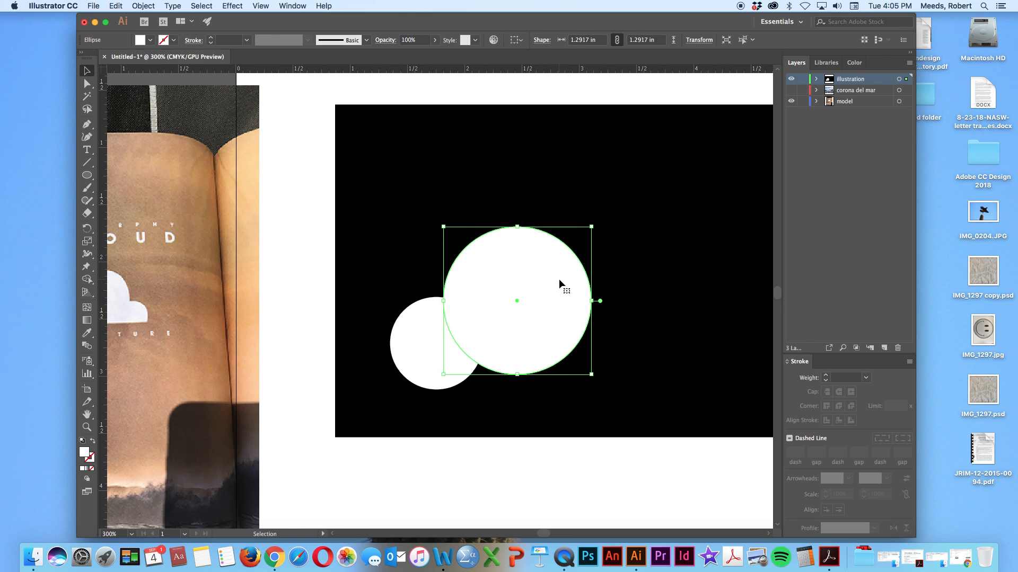
pyautogui.hscroll(-6, 286, 255)
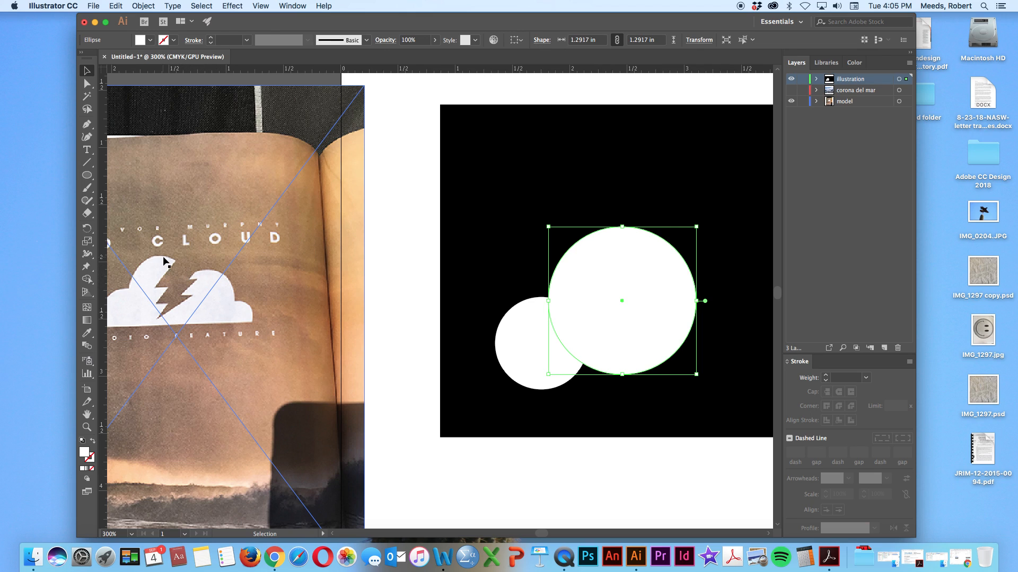
pyautogui.hscroll(3, 509, 307)
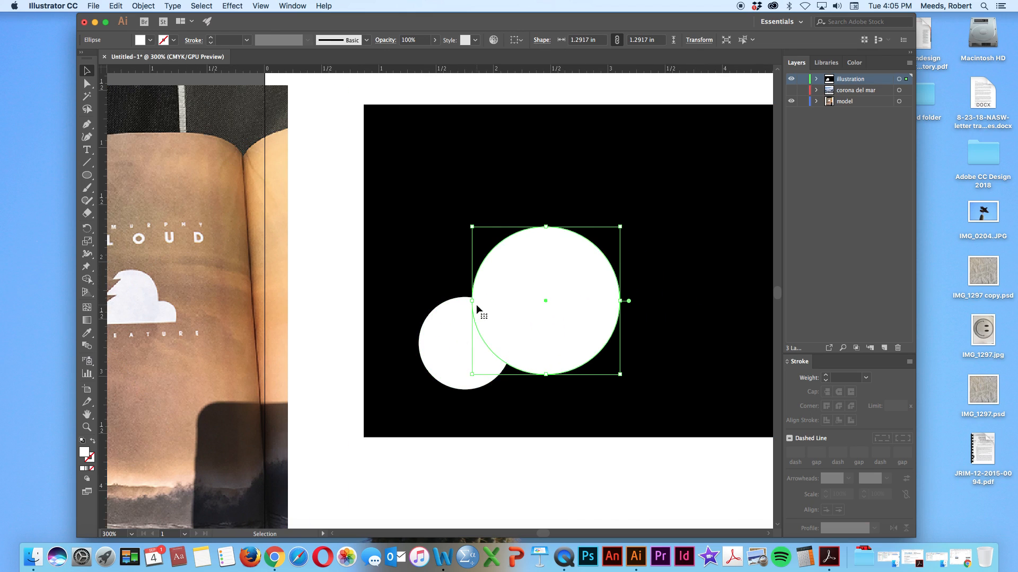
pyautogui.click(607, 451)
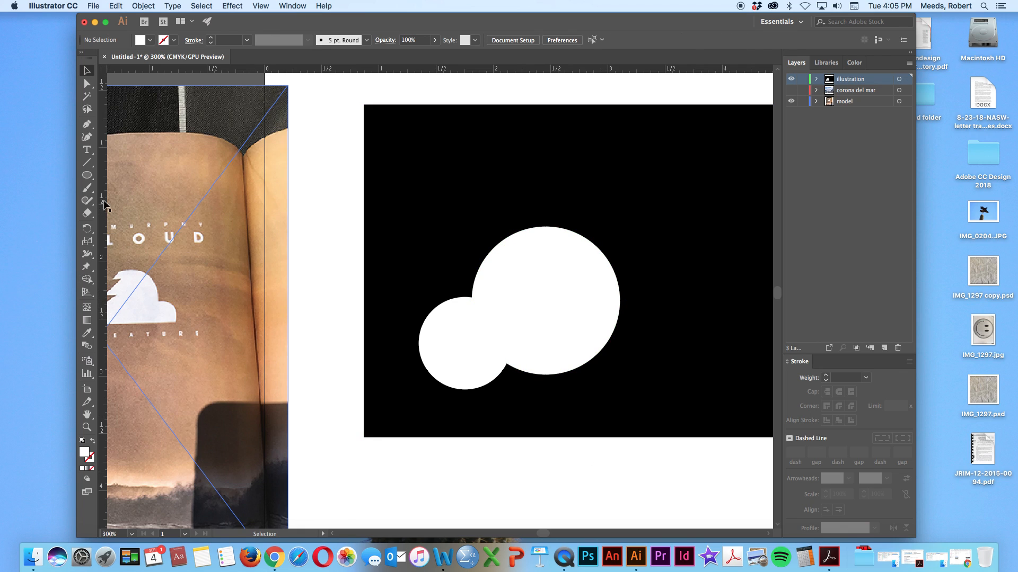
pyautogui.click(87, 175)
pyautogui.hscroll(7, 304, 244)
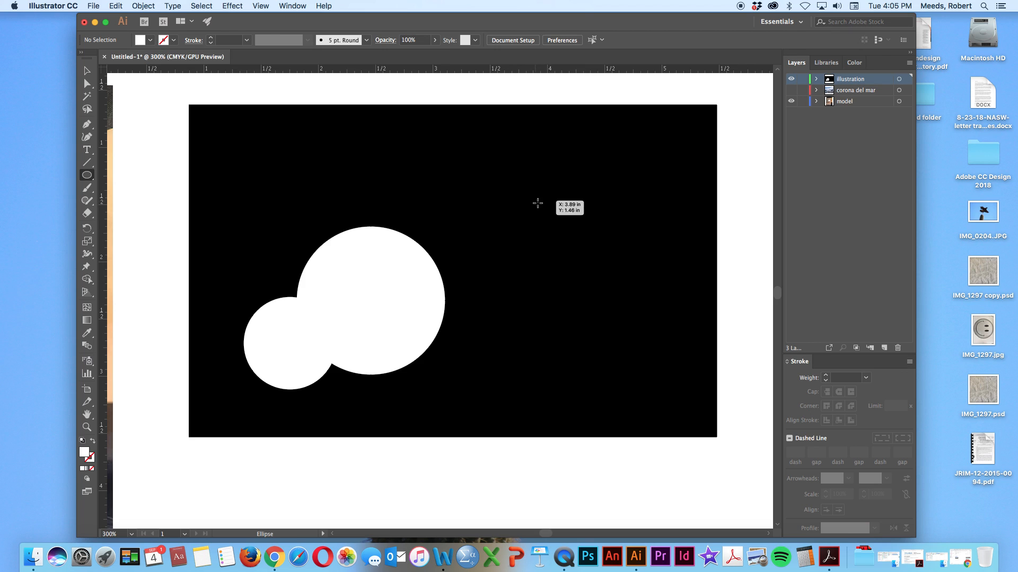
pyautogui.moveTo(540, 208); pyautogui.dragTo(415, 397)
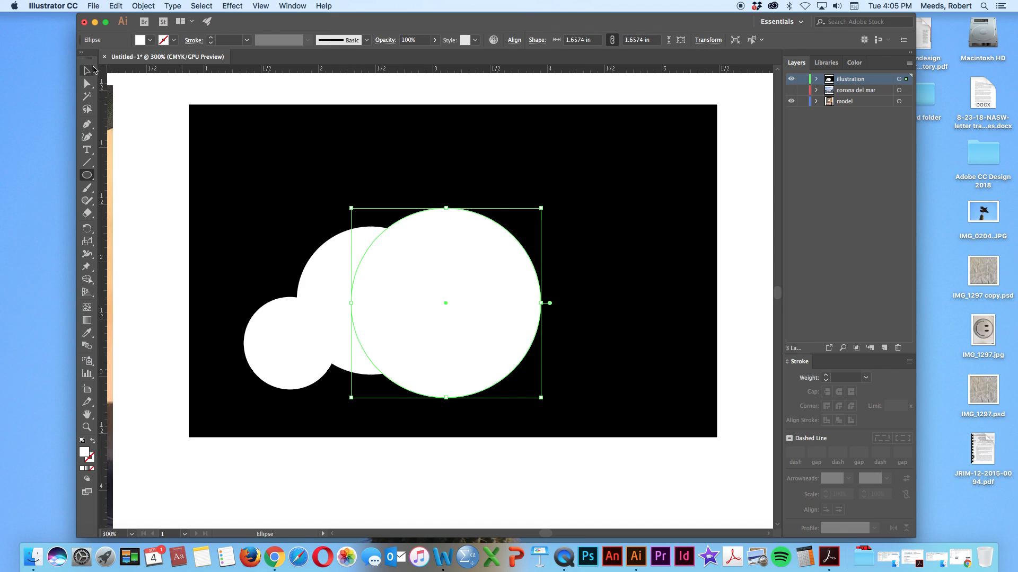
# Move the third circle to the right so that it overlaps only the second circle's right edge
pyautogui.press('Right')
pyautogui.press('Right')
pyautogui.press('Right')
pyautogui.press('Right')
pyautogui.press('Right')
pyautogui.press('Right')
pyautogui.press('Up')
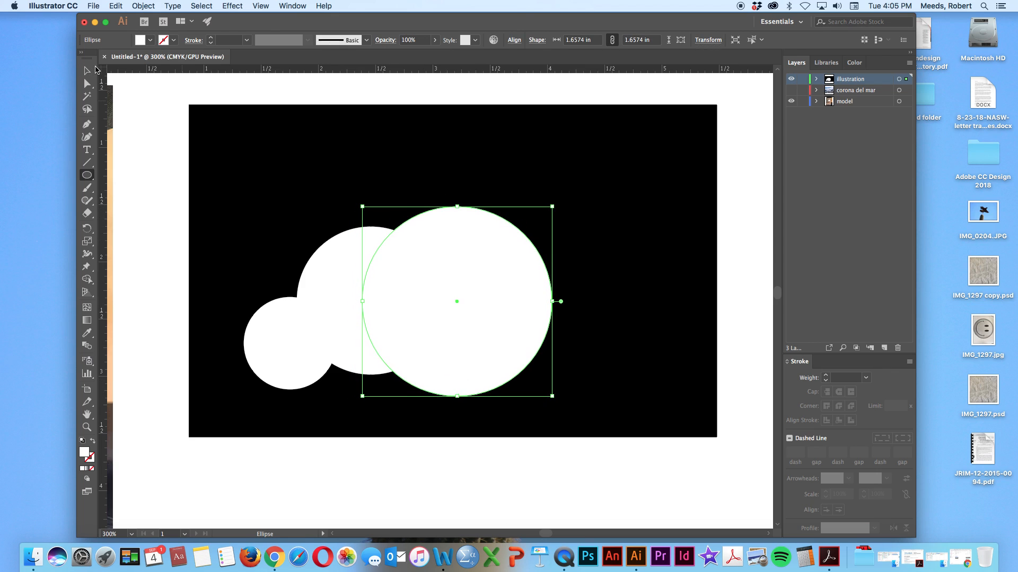
pyautogui.press('Up')
pyautogui.press('Up')
pyautogui.press('Right')
pyautogui.press('Right')
pyautogui.press('Right')
pyautogui.press('Right')
pyautogui.click(89, 70)
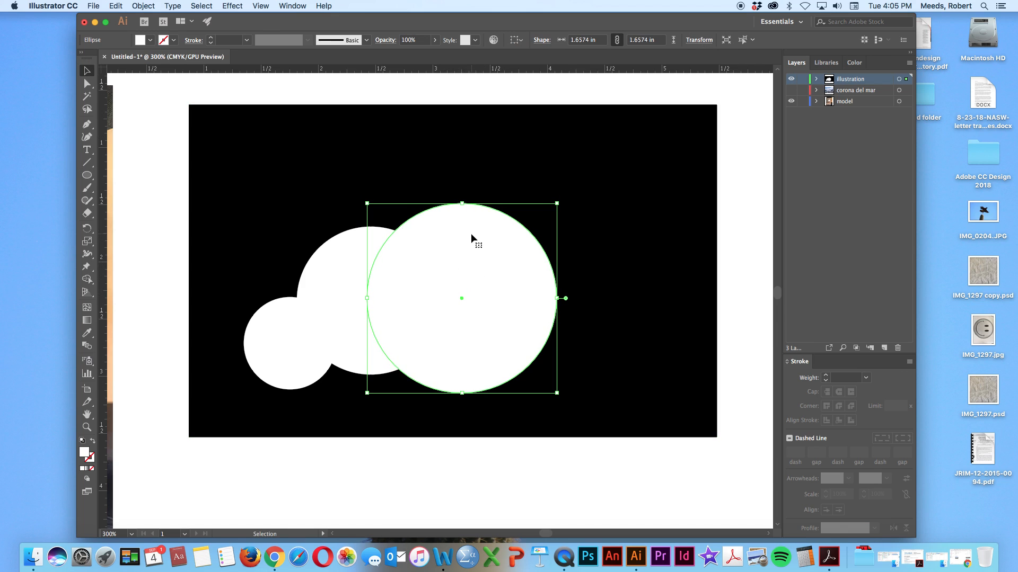
pyautogui.moveTo(471, 235); pyautogui.dragTo(505, 260)
# Shrink the third circle to about 1.3 in across, following the reference cloud, and move it slightly right and up
pyautogui.hscroll(-5, 166, 307)
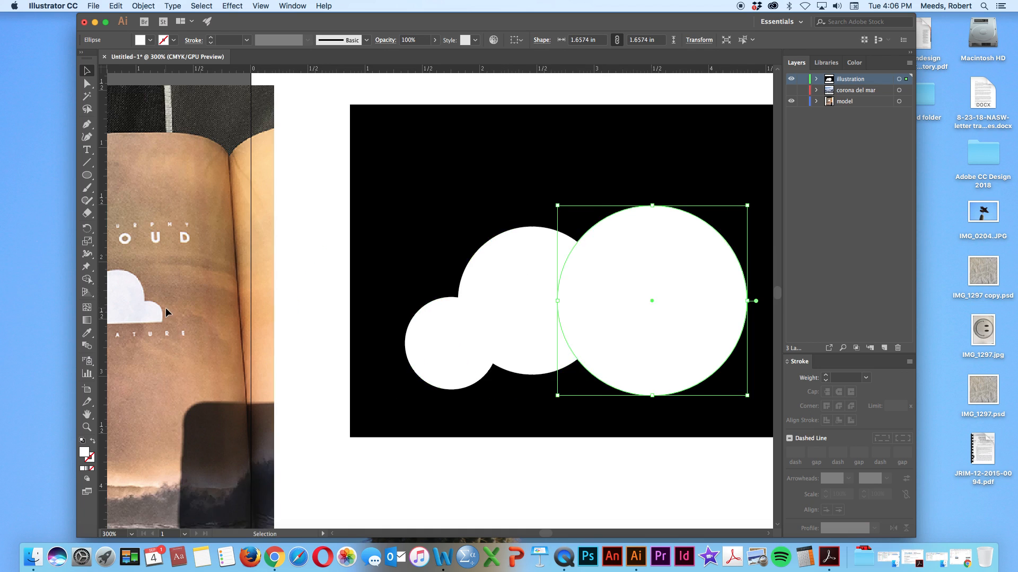
pyautogui.hscroll(-3, 165, 307)
pyautogui.scroll(-1, 166, 313)
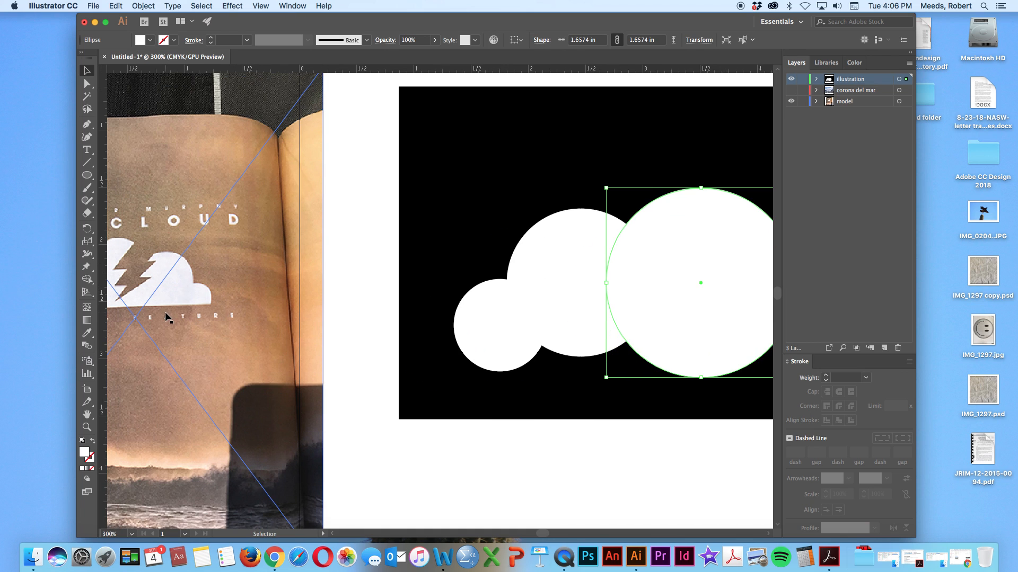
pyautogui.hscroll(-3, 166, 313)
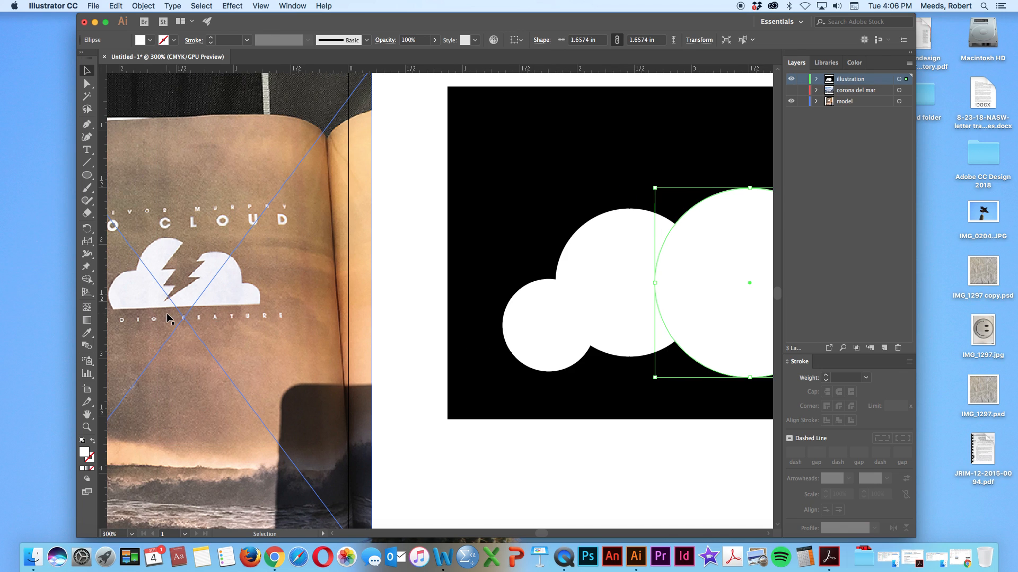
pyautogui.hscroll(5, 165, 314)
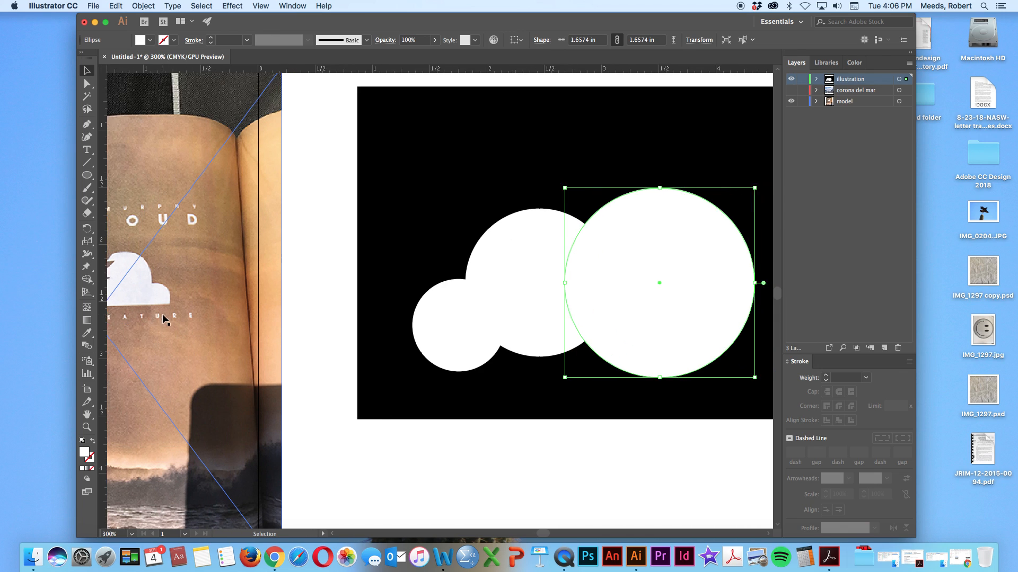
pyautogui.hscroll(6, 162, 314)
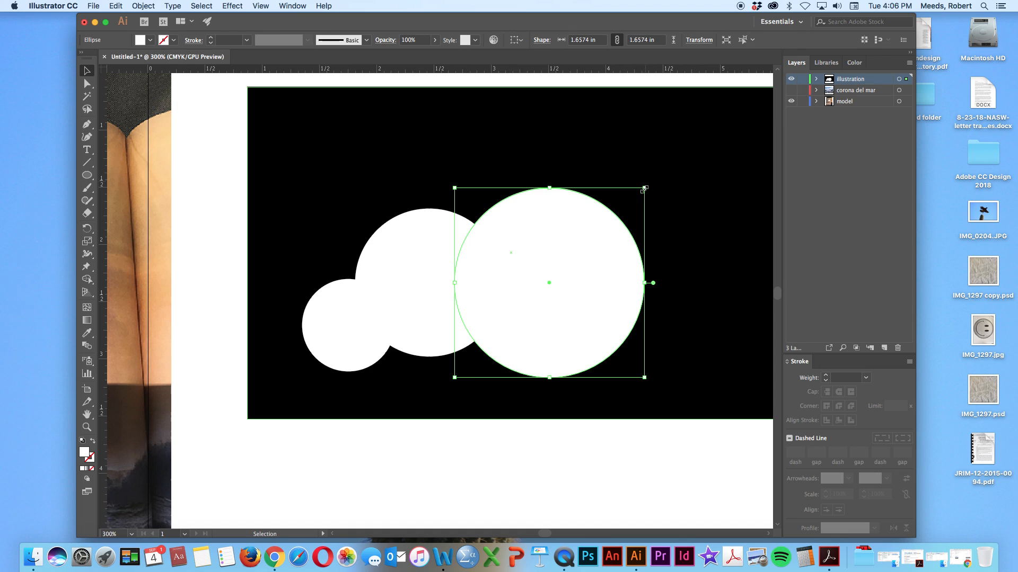
pyautogui.moveTo(645, 187); pyautogui.dragTo(606, 217)
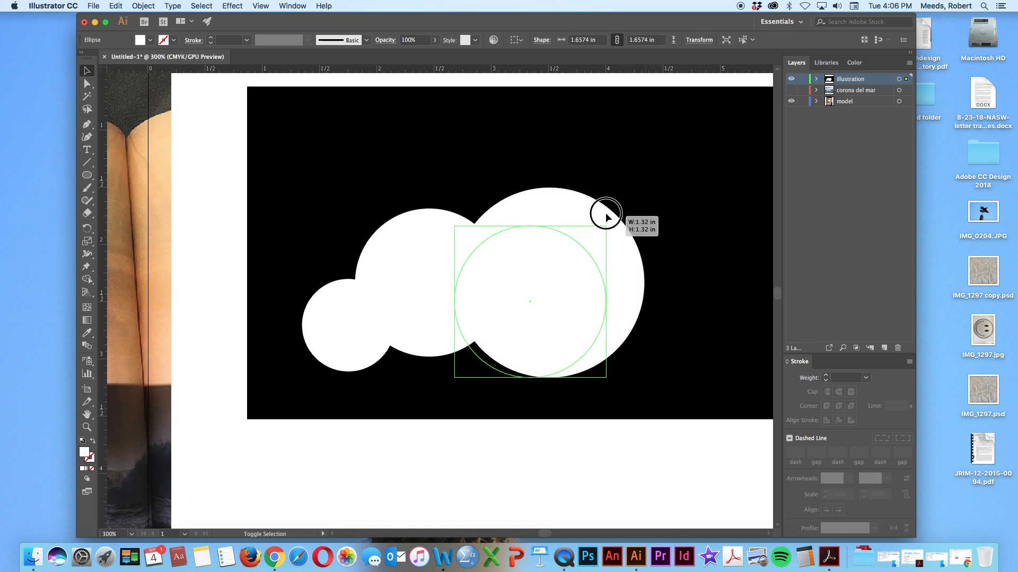
pyautogui.moveTo(605, 217); pyautogui.dragTo(604, 215)
pyautogui.moveTo(537, 266); pyautogui.dragTo(552, 260)
# Draw a small fourth white circle about 0.58 in across at the third circle's lower right, following the reference cloud
pyautogui.hscroll(-3, 266, 257)
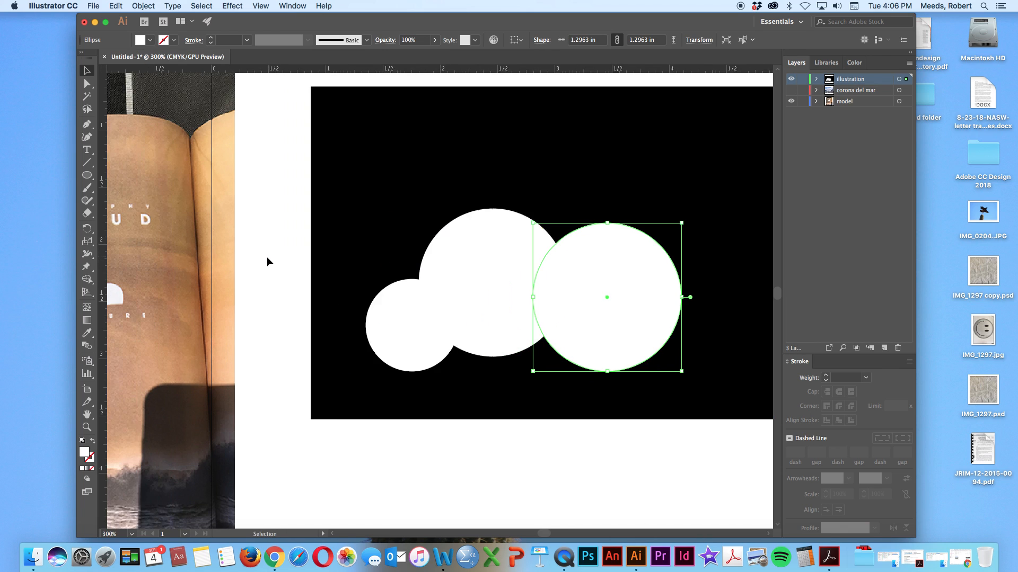
pyautogui.hscroll(-5, 267, 261)
pyautogui.hscroll(2, 270, 259)
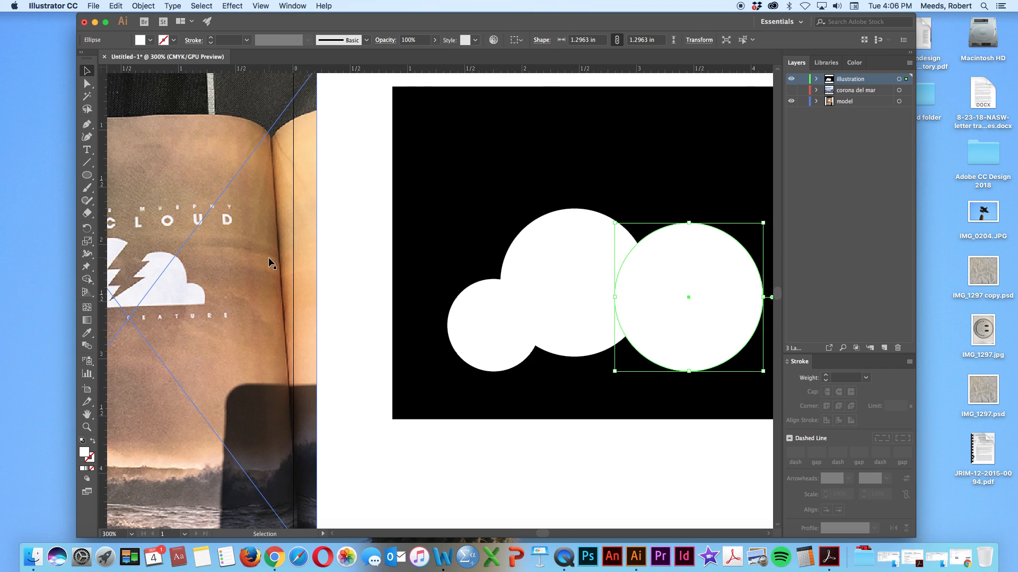
pyautogui.hscroll(10, 351, 284)
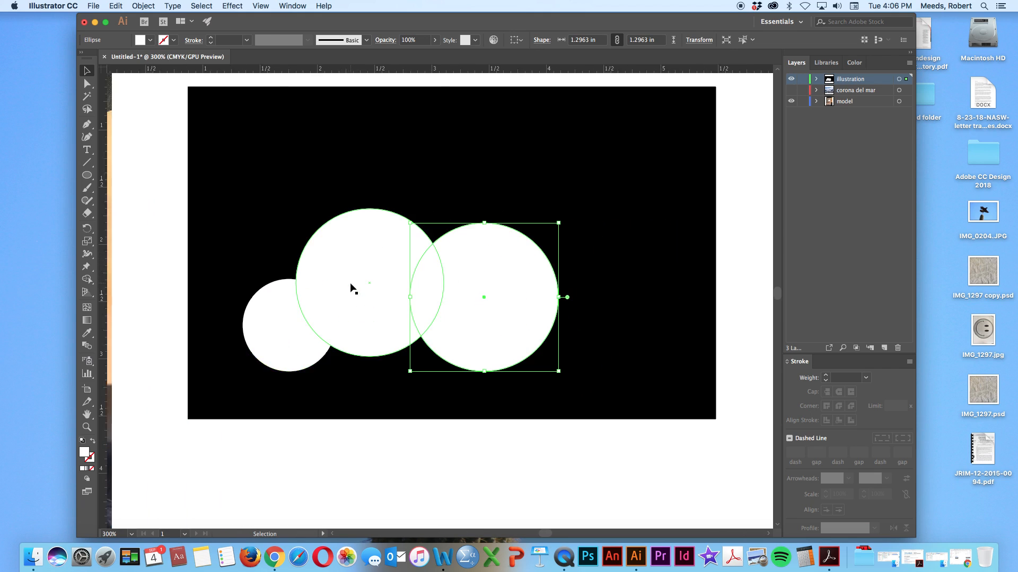
pyautogui.click(553, 460)
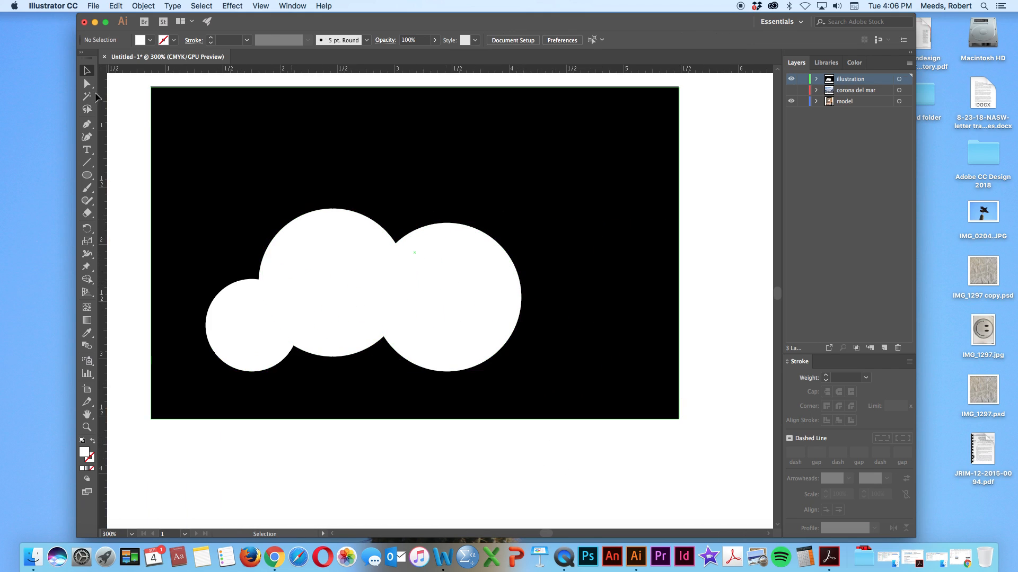
pyautogui.click(88, 175)
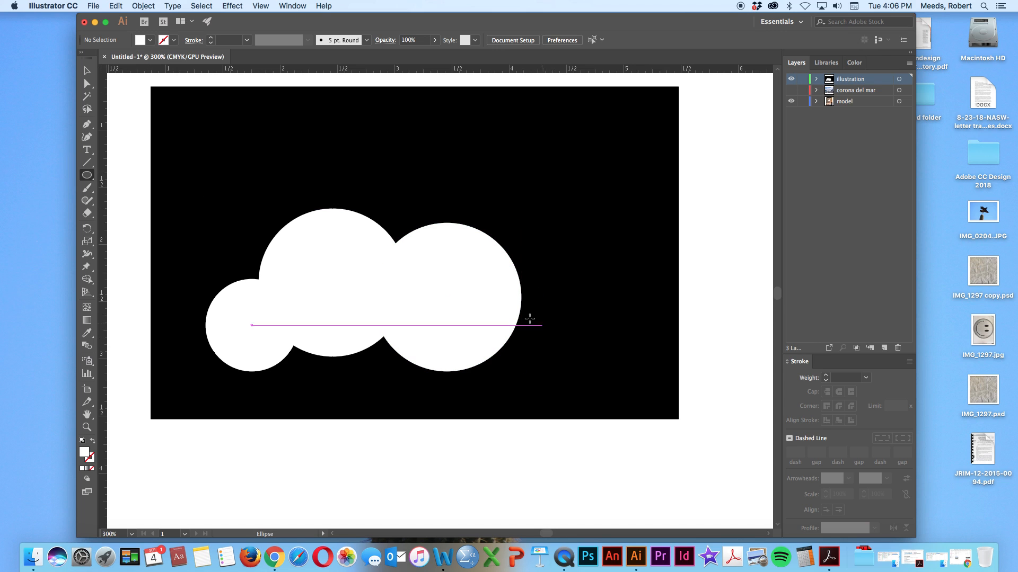
pyautogui.hscroll(-12, 496, 306)
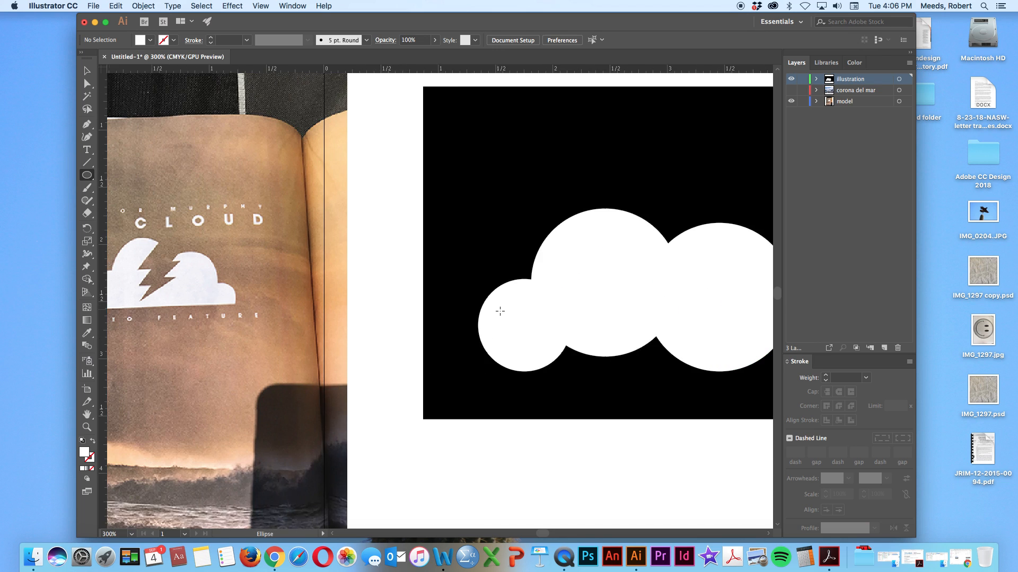
pyautogui.hscroll(7, 496, 314)
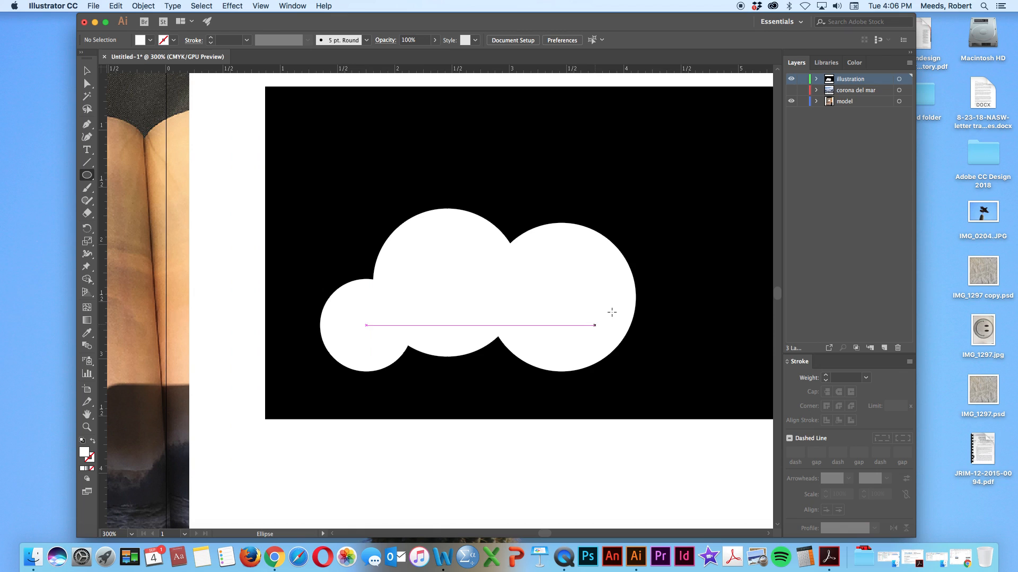
pyautogui.moveTo(595, 313); pyautogui.dragTo(661, 339)
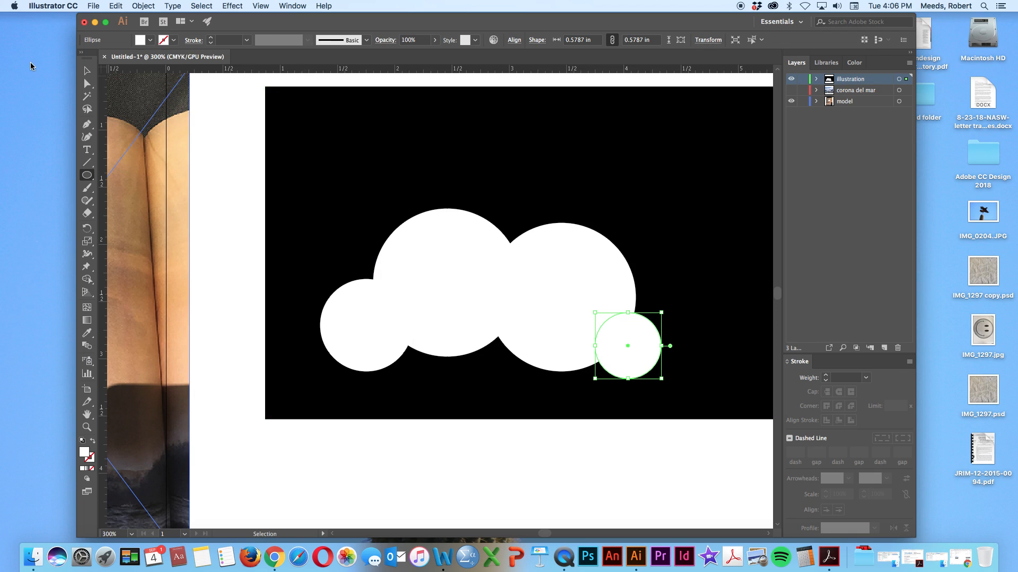
# Nudge the small fourth circle slightly up and right, and check the cloud's outline against the reference photo
pyautogui.press('Up')
pyautogui.press('Up')
pyautogui.press('Up')
pyautogui.press('Up')
pyautogui.press('Up')
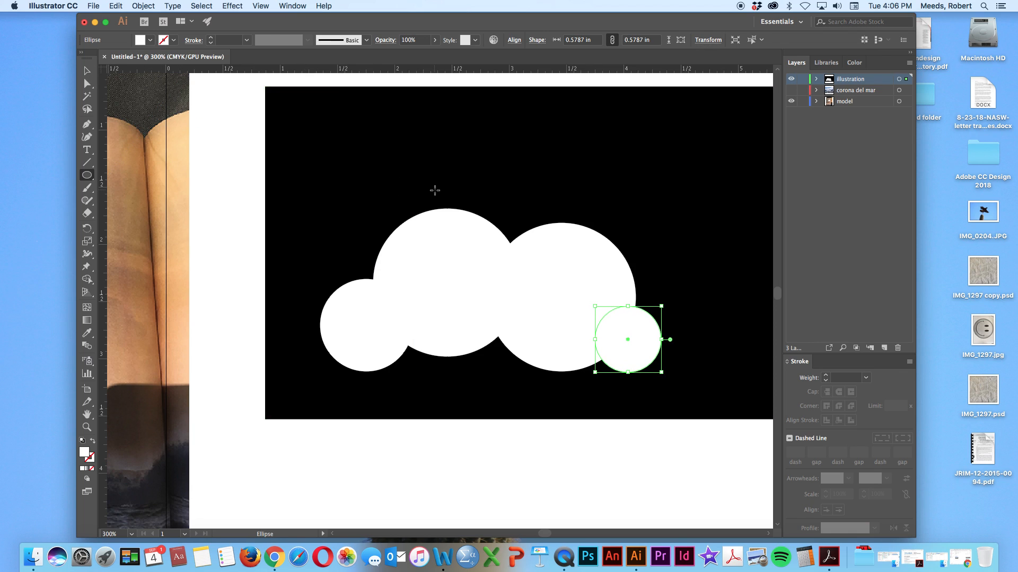
pyautogui.press('Right')
pyautogui.press('Right')
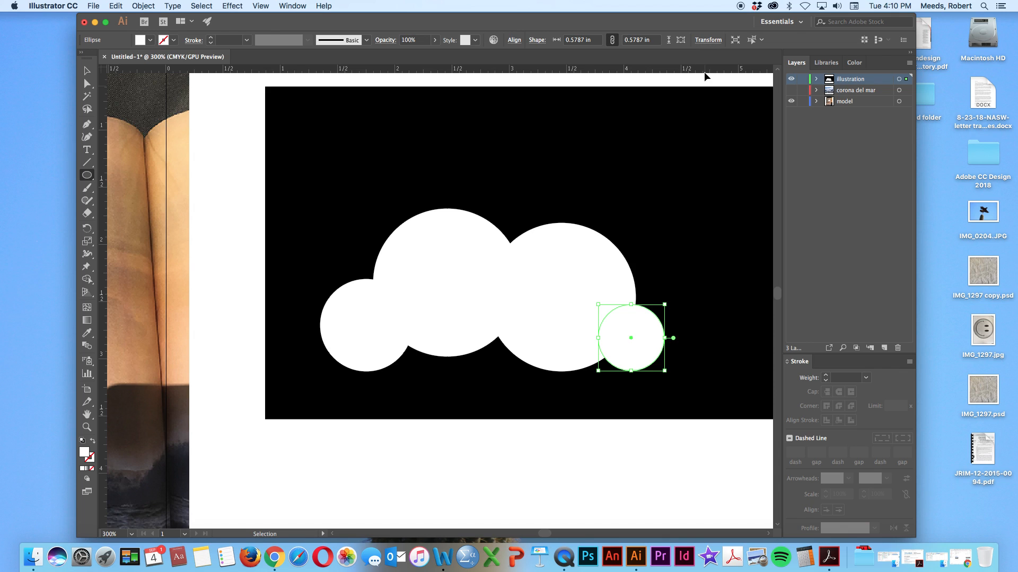
pyautogui.hscroll(-3, 312, 226)
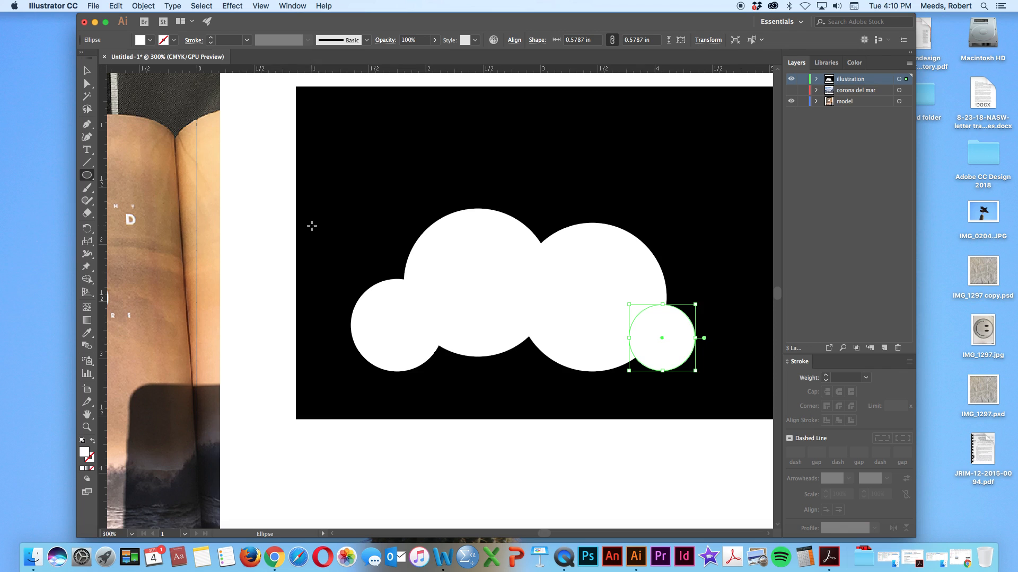
pyautogui.hscroll(-15, 312, 225)
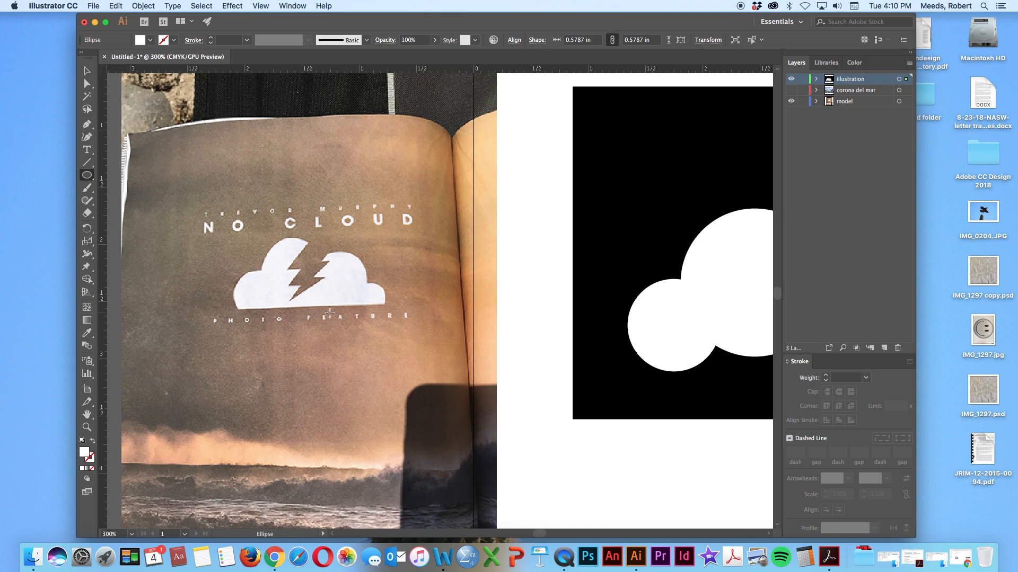
pyautogui.hscroll(8, 325, 314)
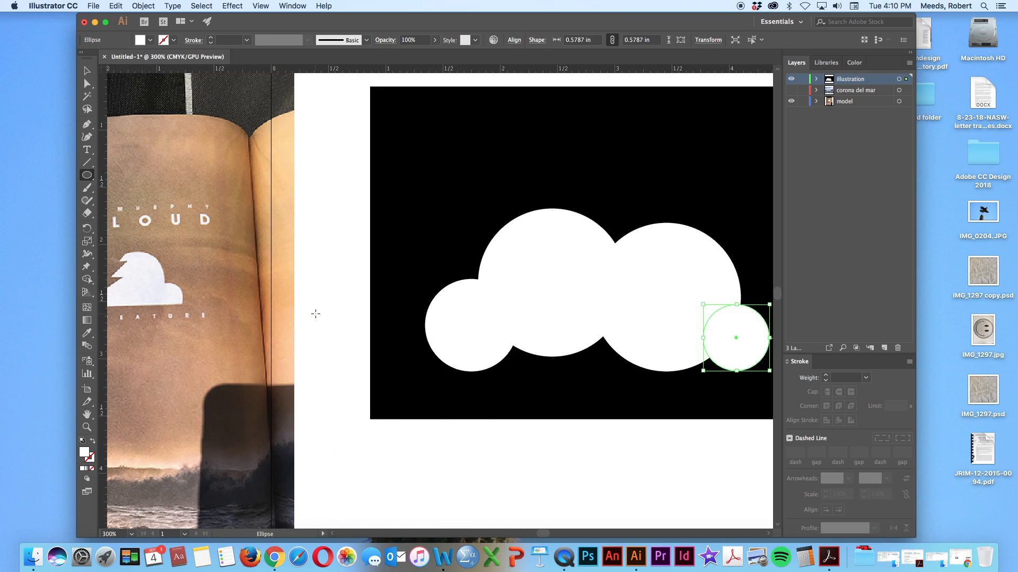
pyautogui.hscroll(5, 316, 314)
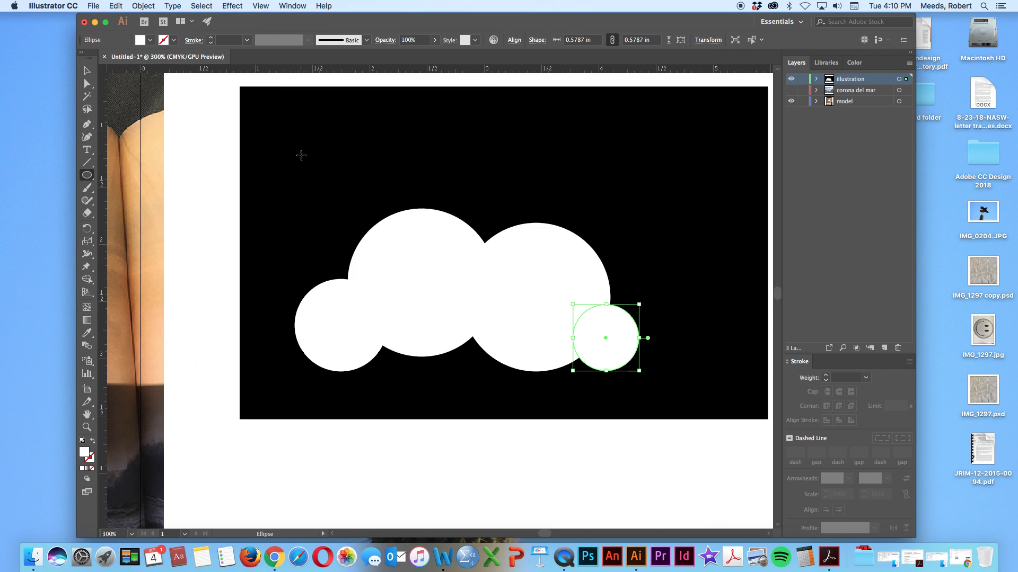
# Place a horizontal ruler guide at about 2.91 in across the lower part of the cloud, slightly above the circles' bottom edges
pyautogui.click(87, 71)
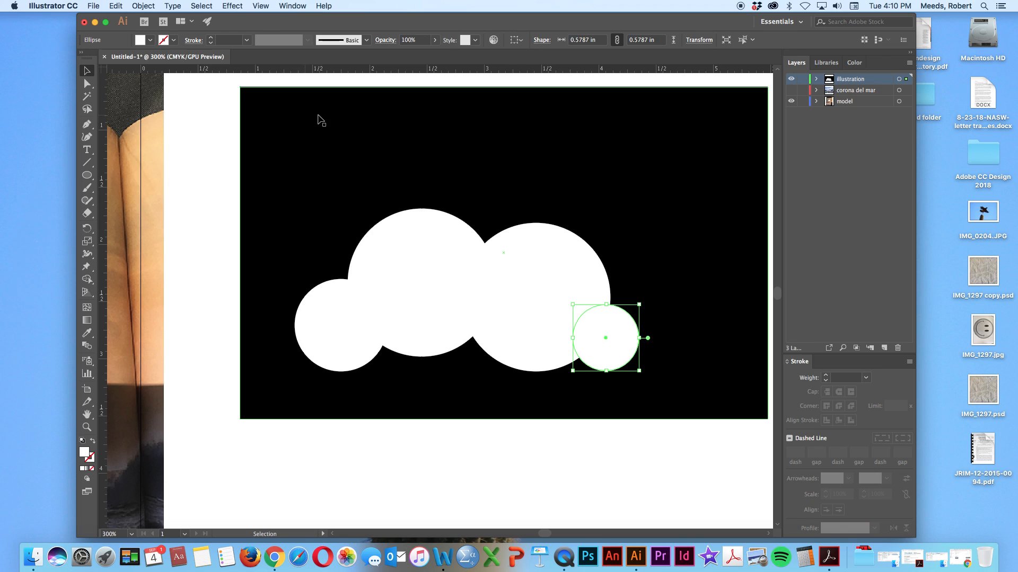
pyautogui.click(702, 233)
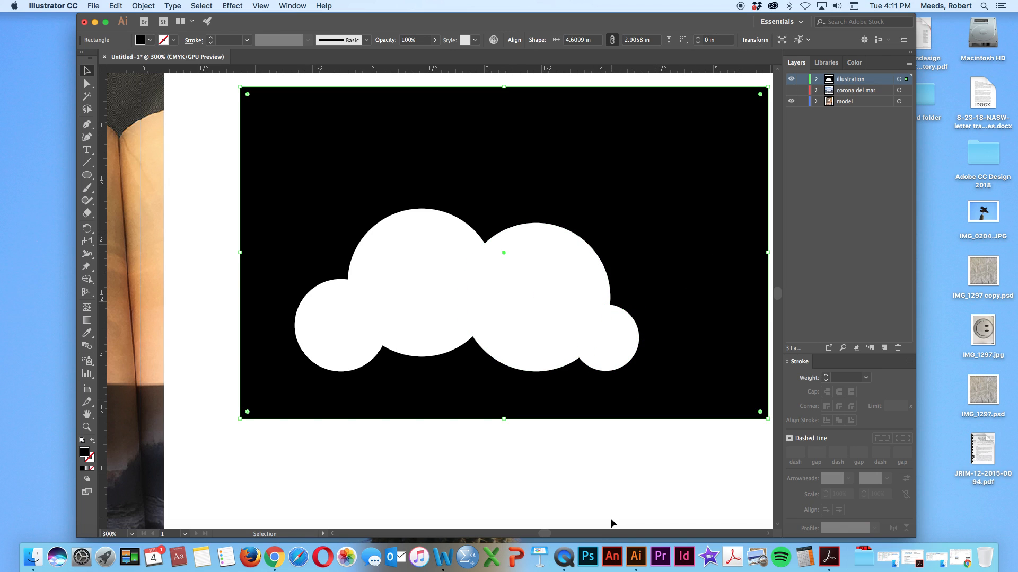
pyautogui.click(622, 477)
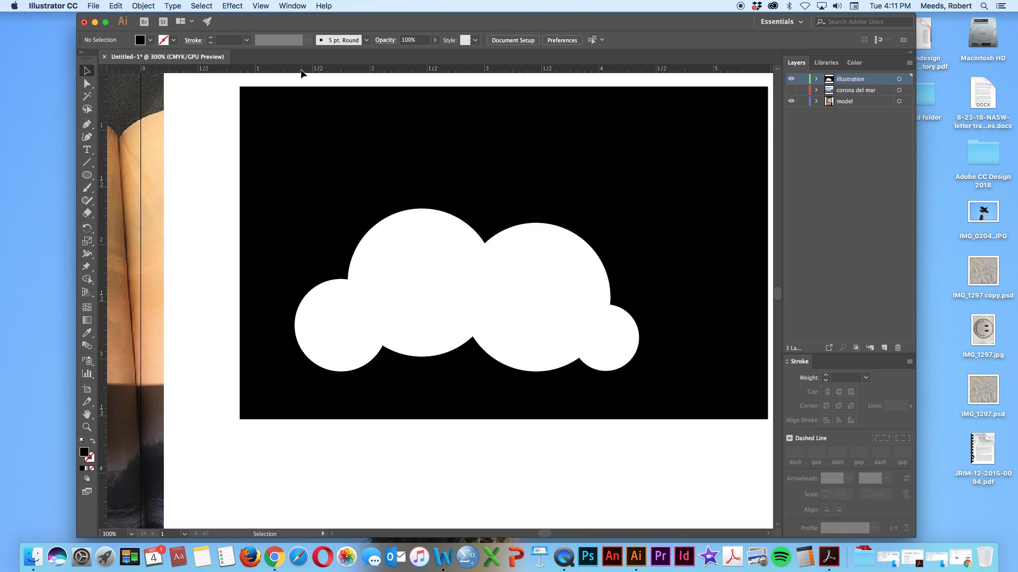
pyautogui.moveTo(350, 72)
pyautogui.mouseDown()
pyautogui.moveTo(348, 84)
pyautogui.moveTo(348, 71)
pyautogui.mouseUp()
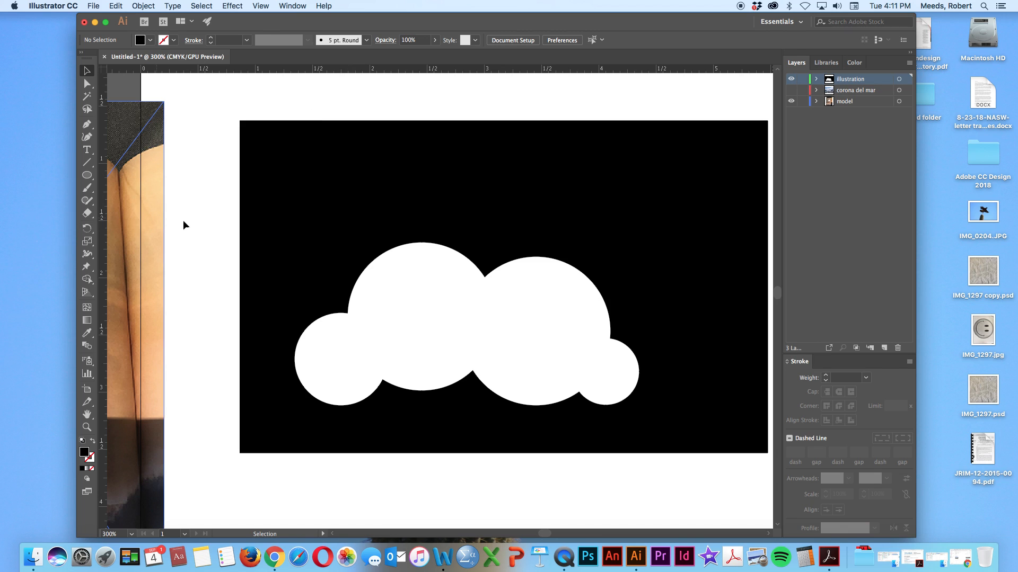
pyautogui.scroll(3, 461, 94)
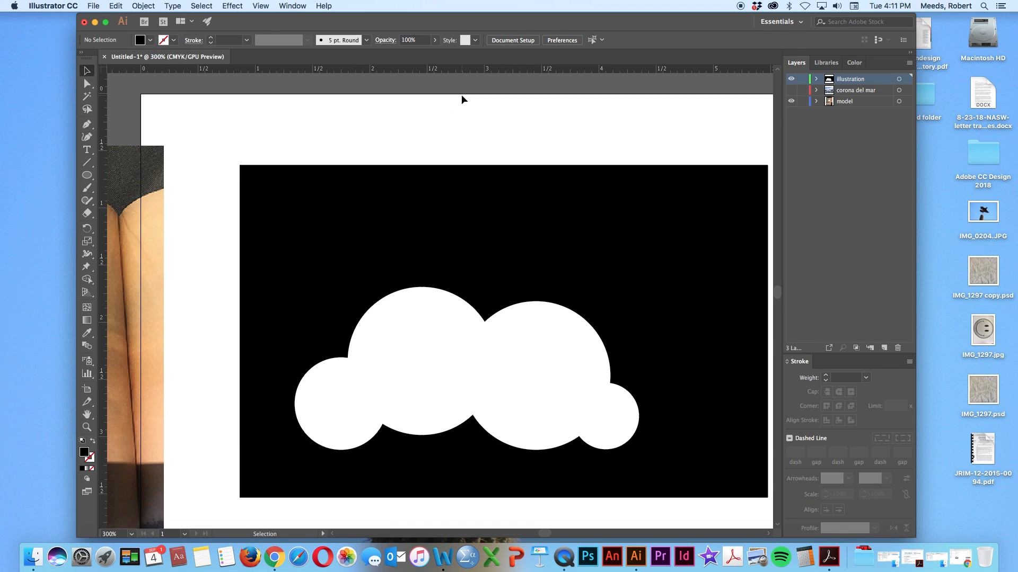
pyautogui.scroll(-1, 462, 94)
pyautogui.click(449, 70)
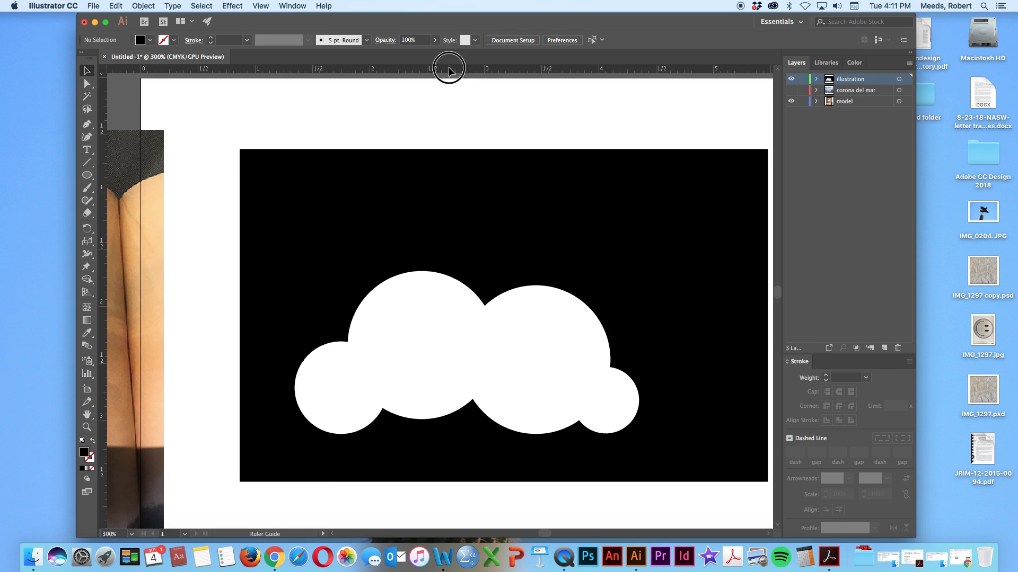
pyautogui.moveTo(449, 70); pyautogui.dragTo(438, 411)
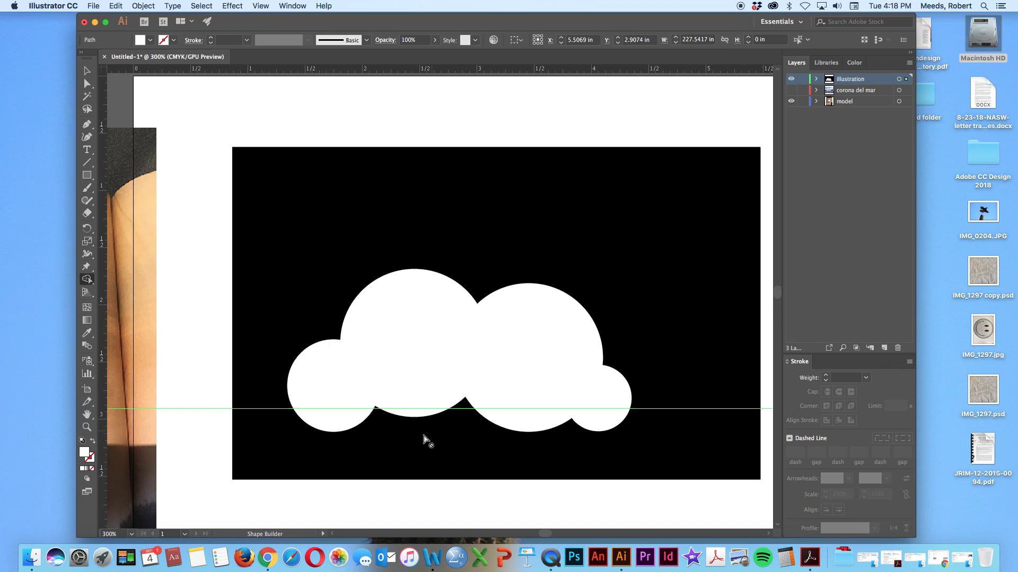
# Draw a white-filled ellipse about 0.16 × 0.10 in over the lower notch between the first and second circles, crossing the guide
pyautogui.keyDown('super'); pyautogui.click(438, 209); pyautogui.keyUp('super')
pyautogui.press('super+equal')
pyautogui.press('super+equal')
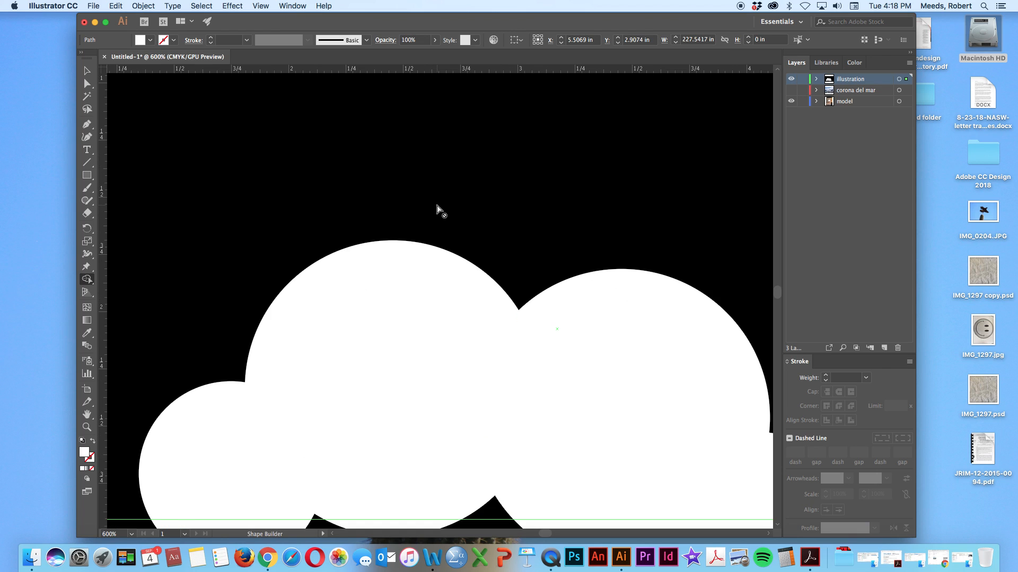
pyautogui.moveTo(777, 293); pyautogui.dragTo(777, 296)
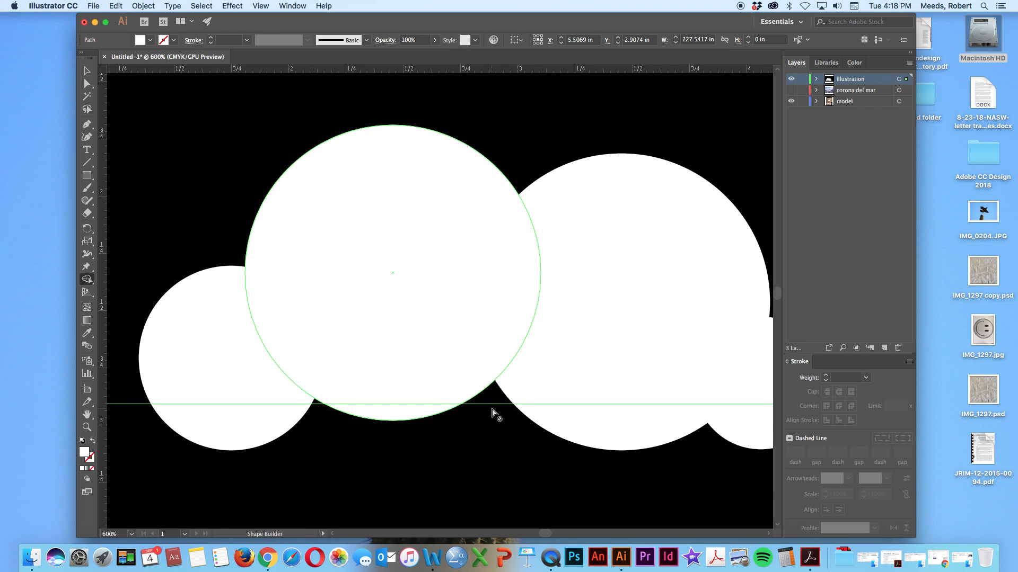
pyautogui.hscroll(4, 578, 373)
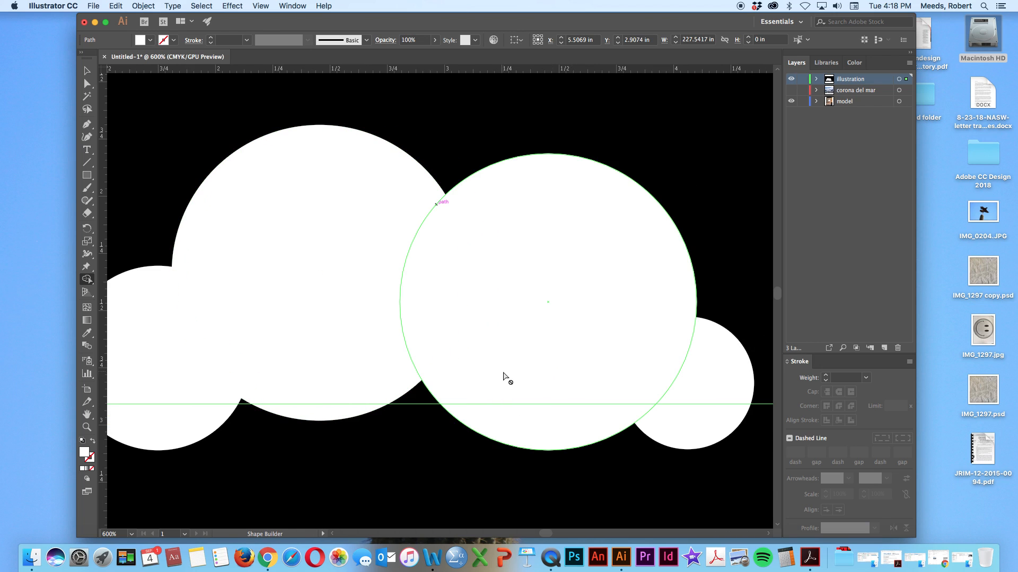
pyautogui.hscroll(-6, 504, 376)
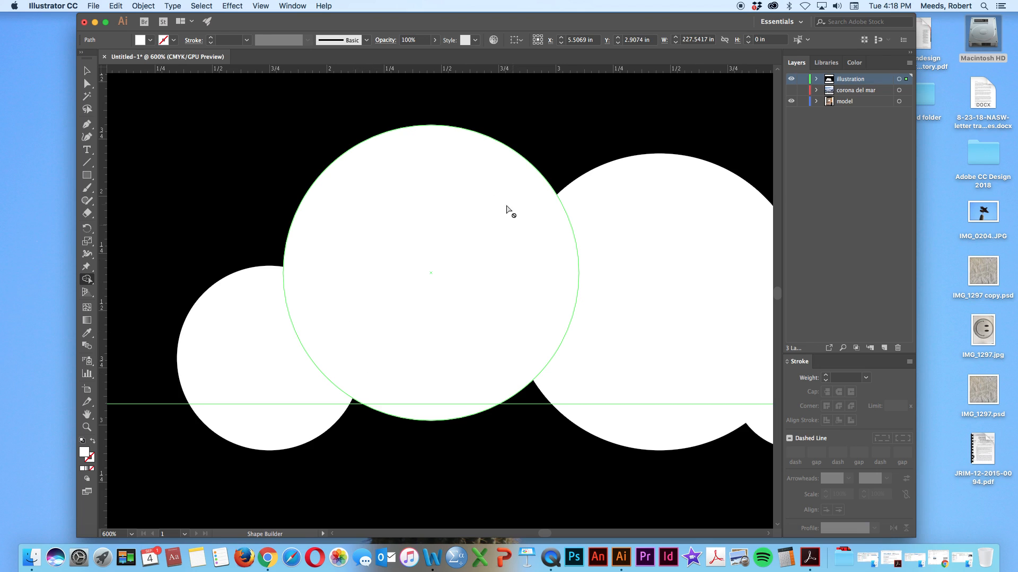
pyautogui.click(86, 176)
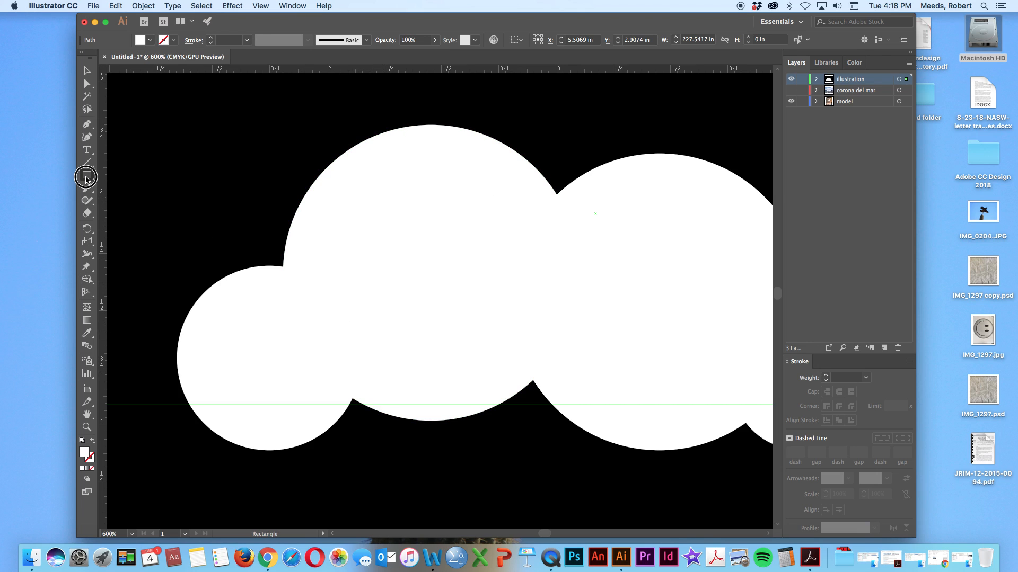
pyautogui.moveTo(87, 176); pyautogui.dragTo(109, 196)
pyautogui.click(854, 62)
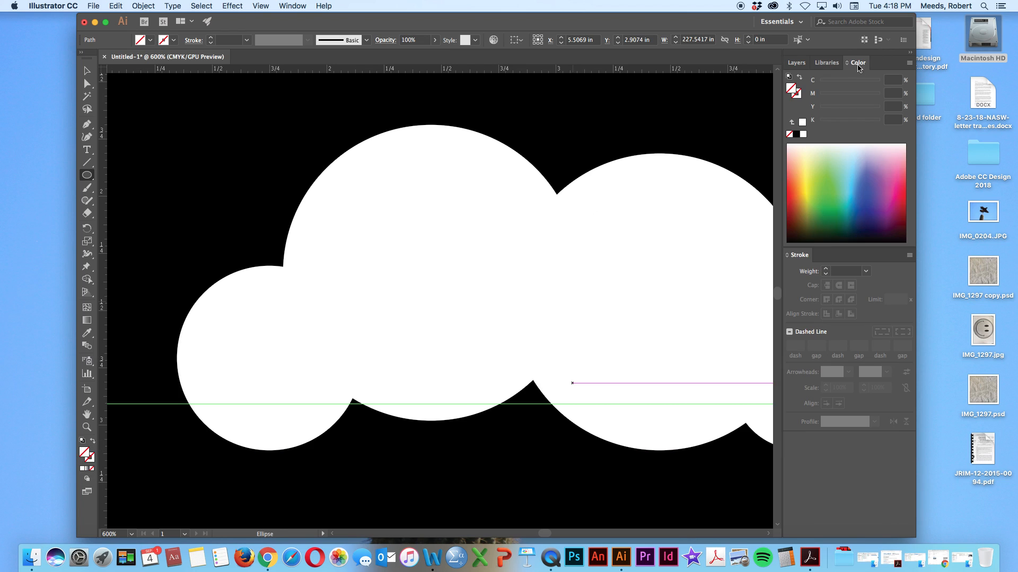
pyautogui.click(803, 135)
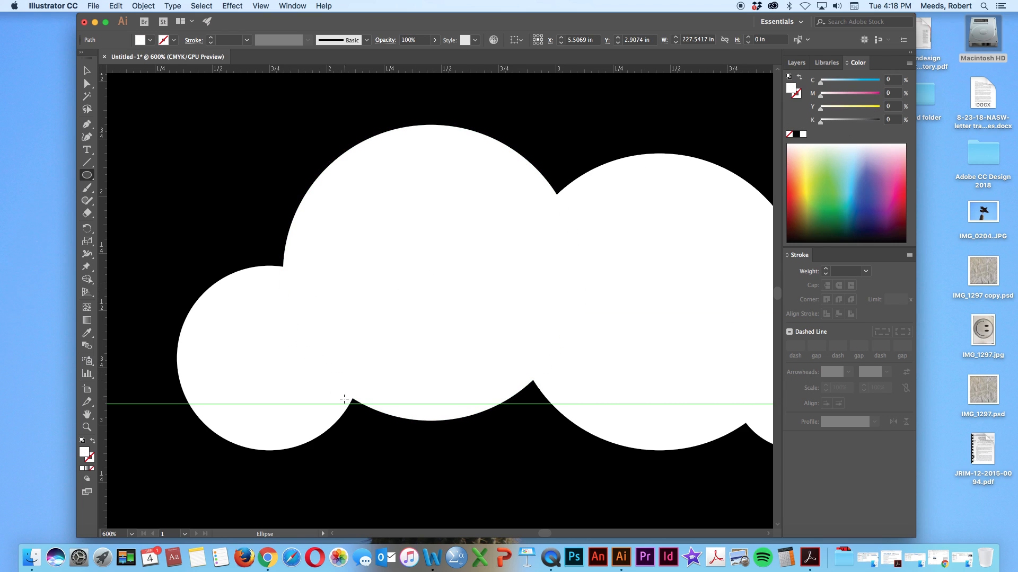
pyautogui.moveTo(340, 392); pyautogui.dragTo(376, 415)
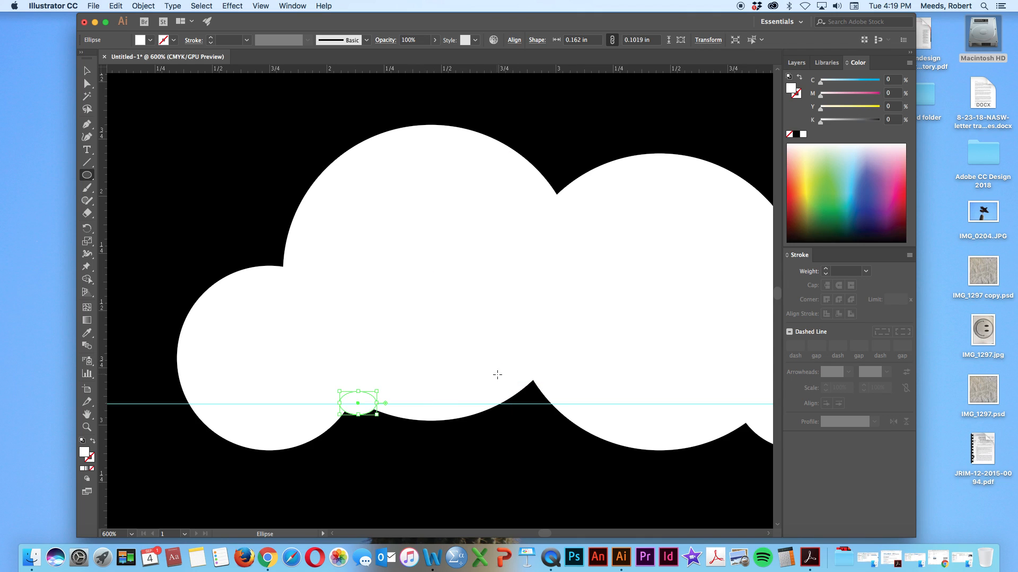
# Draw a white ellipse about 0.32 × 0.26 in over the lower notch between the second and third circles, crossing the guide
pyautogui.moveTo(491, 367)
pyautogui.mouseDown()
pyautogui.moveTo(497, 407)
pyautogui.moveTo(562, 413)
pyautogui.moveTo(565, 425)
pyautogui.mouseUp()
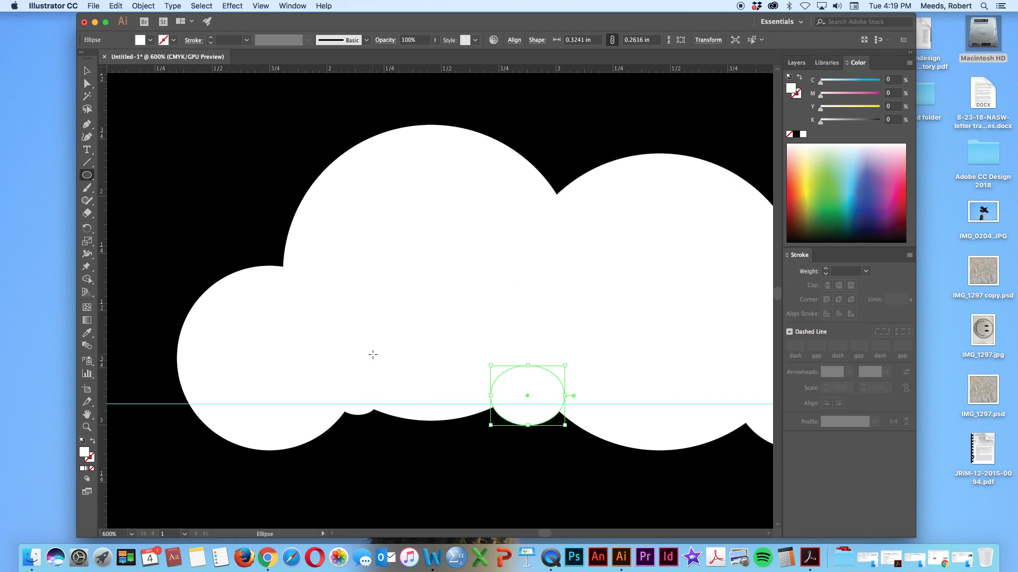
pyautogui.click(87, 70)
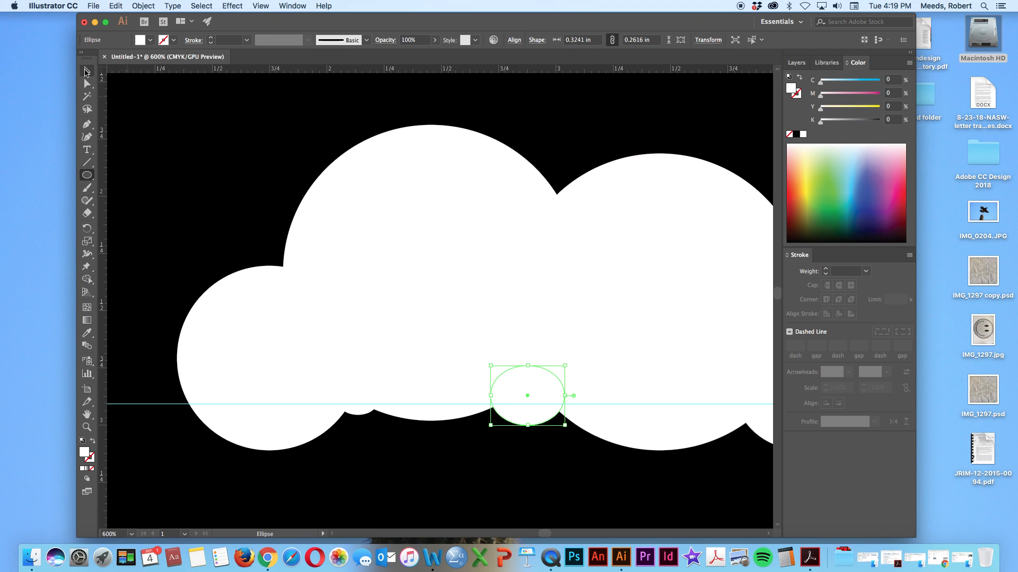
pyautogui.click(178, 126)
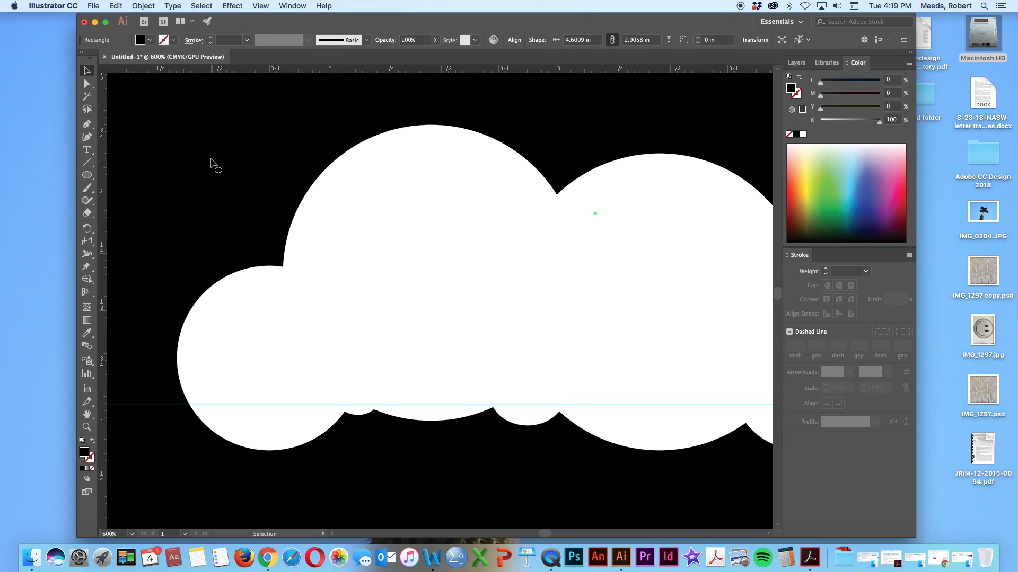
pyautogui.press('super+equal')
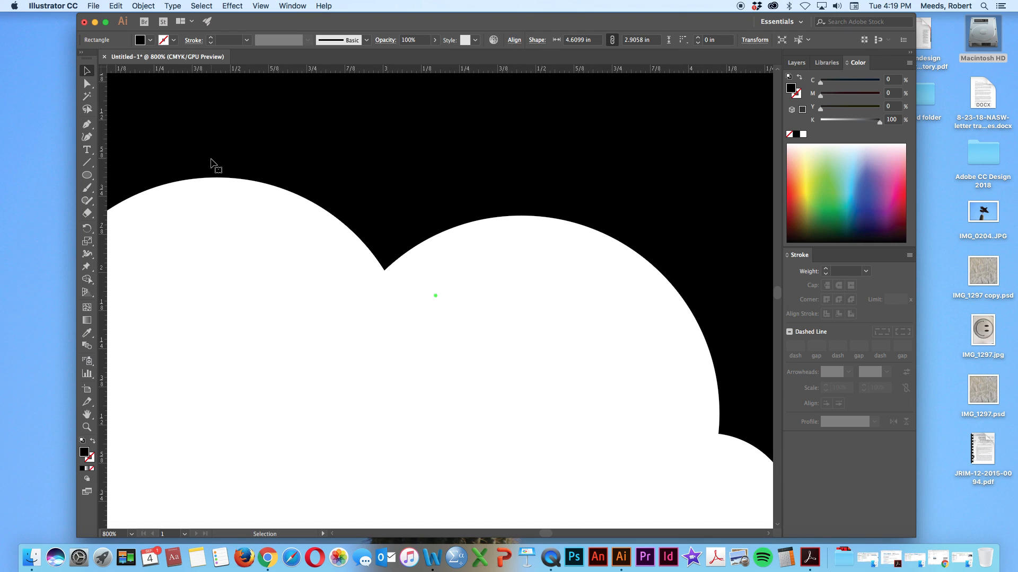
pyautogui.press('super+minus')
pyautogui.press('super+minus')
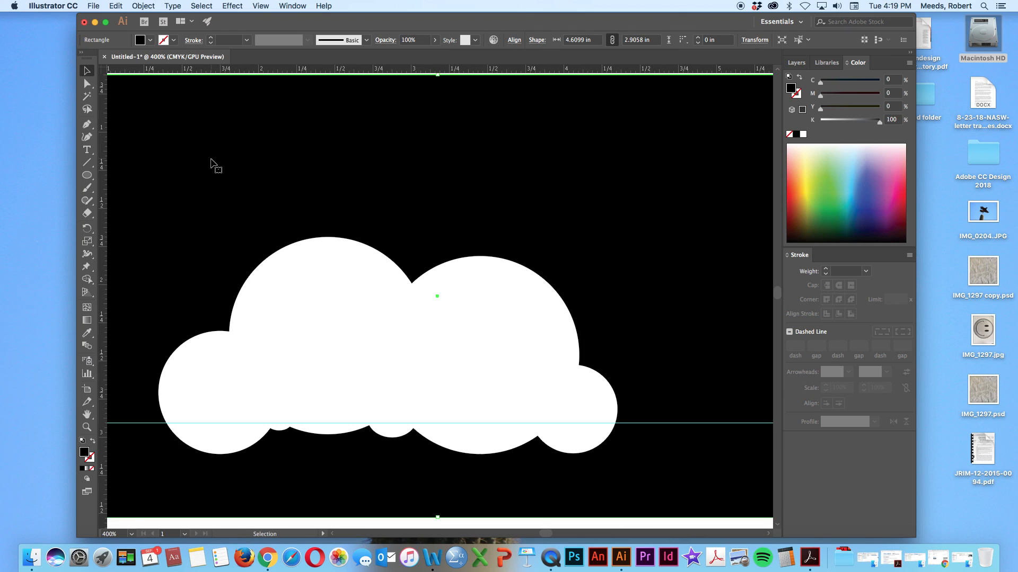
pyautogui.scroll(-1, 454, 256)
pyautogui.click(454, 249)
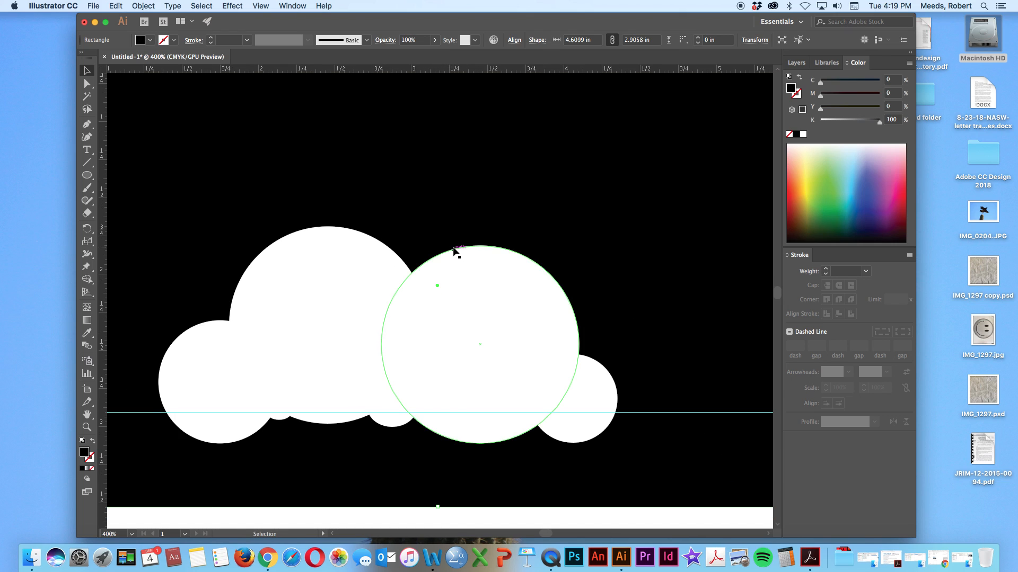
pyautogui.hscroll(-2, 454, 236)
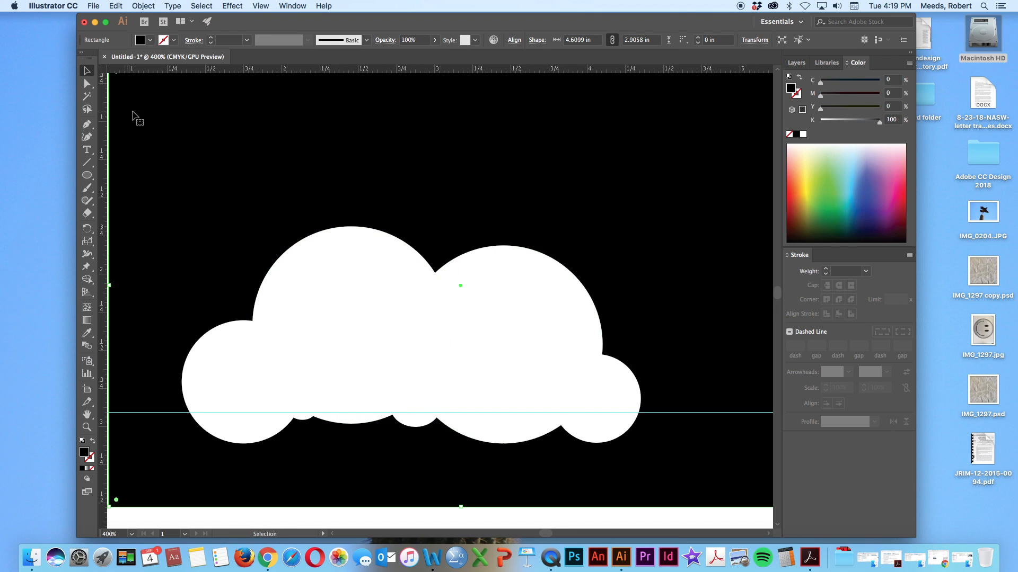
pyautogui.click(93, 181)
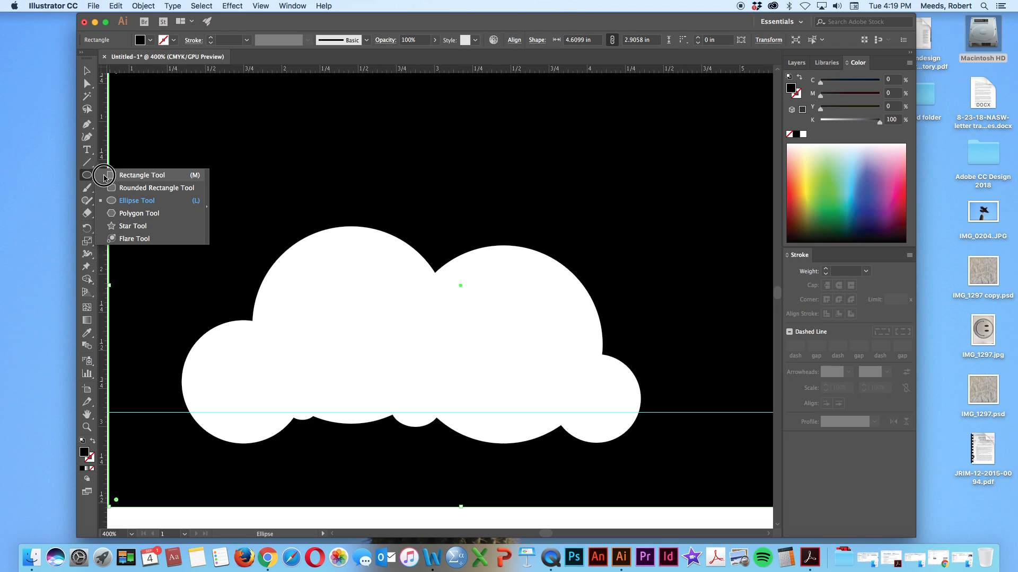
pyautogui.click(139, 175)
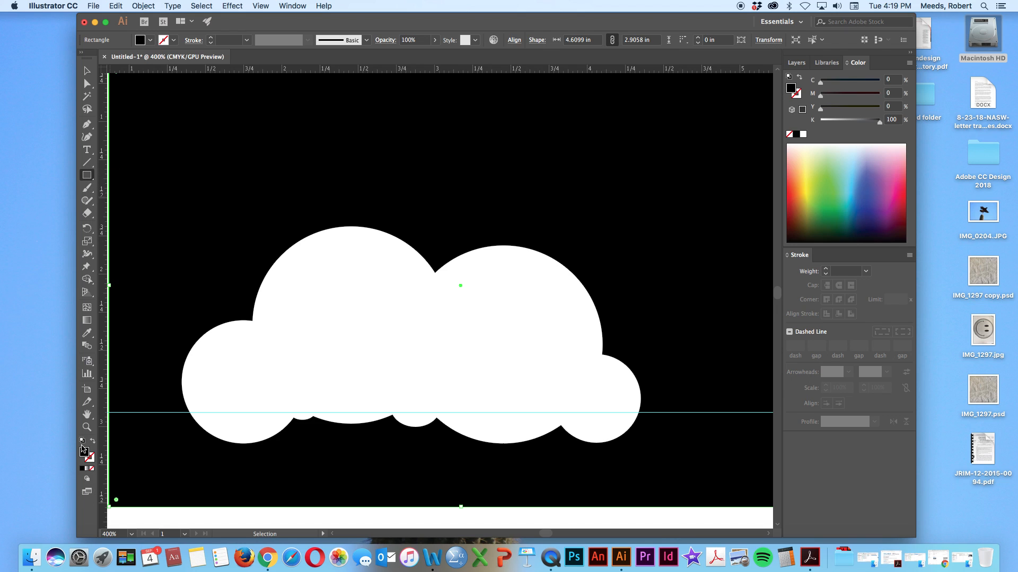
pyautogui.doubleClick(83, 453)
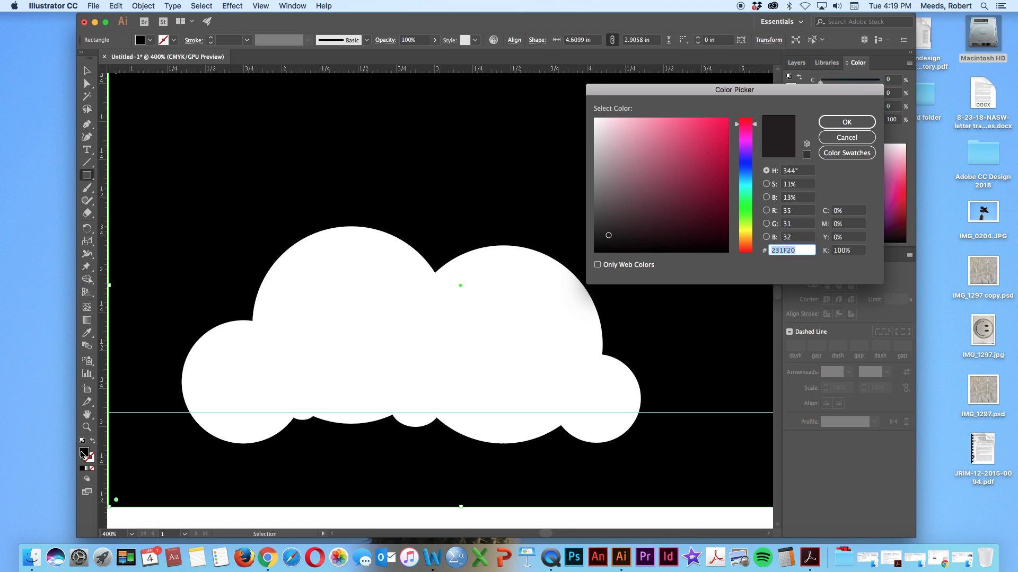
pyautogui.click(829, 123)
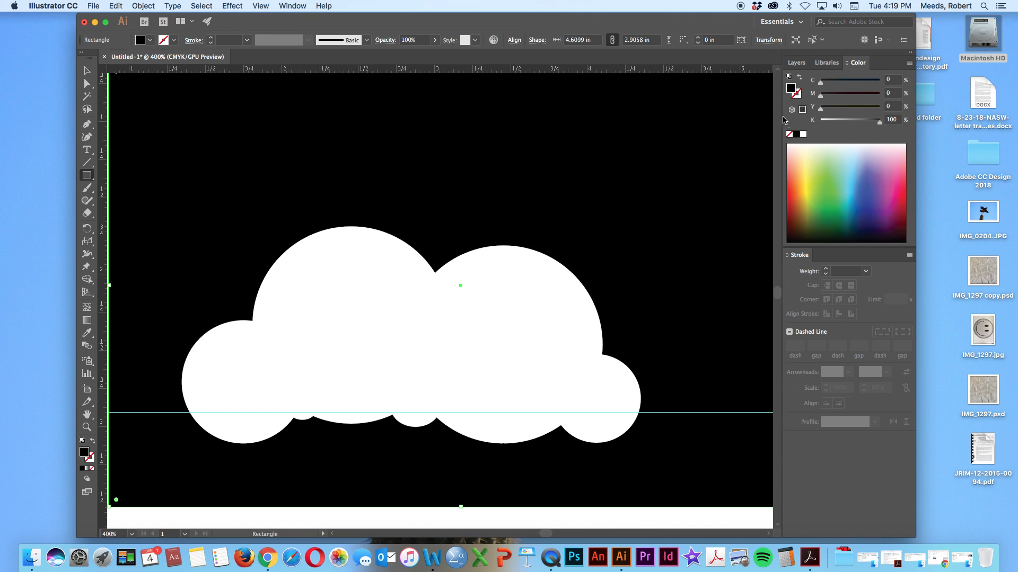
pyautogui.click(803, 135)
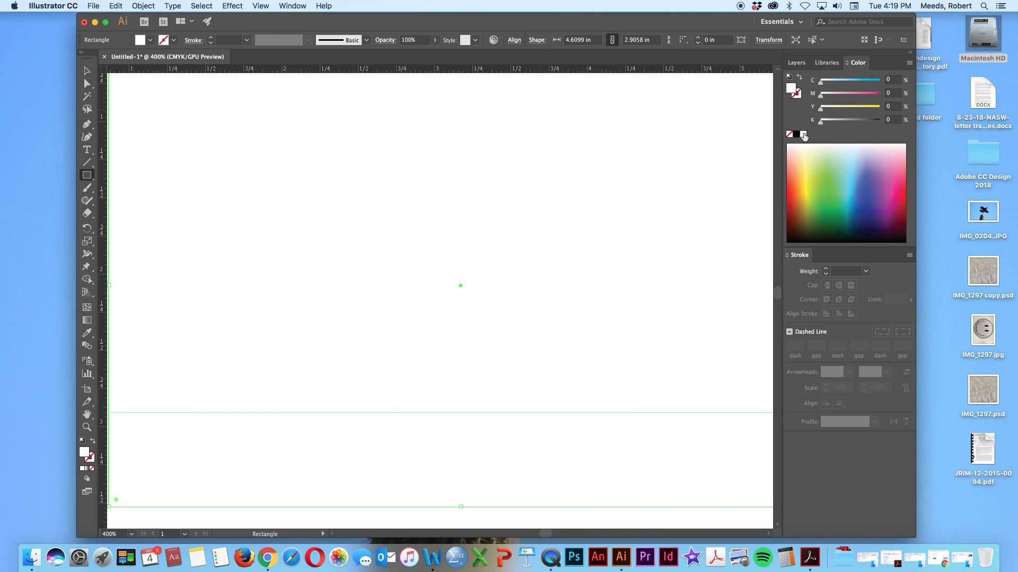
pyautogui.press('super+z')
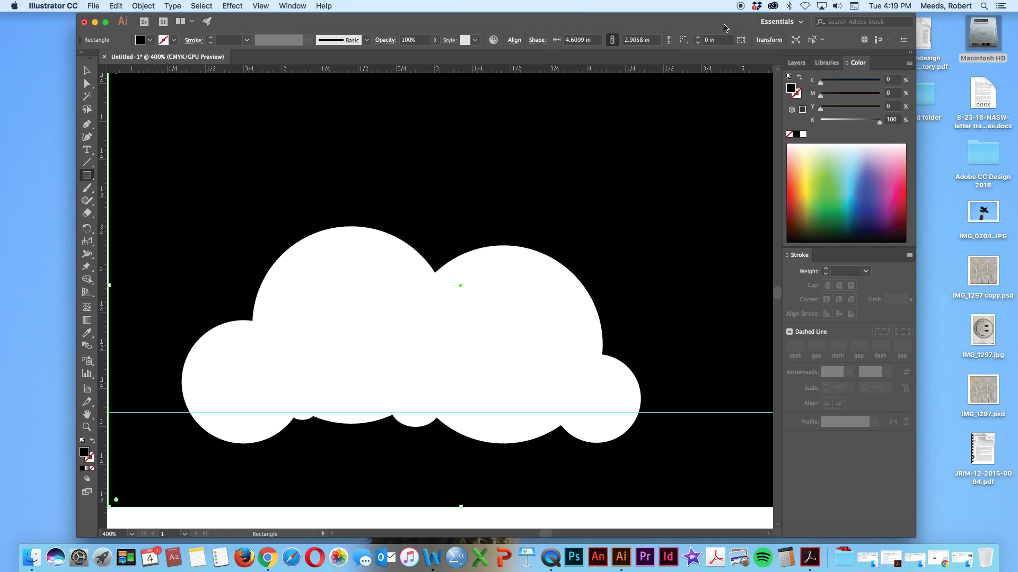
# Draw a rectangle about 3.38 × 0.39 in, filled with the White swatch, with its top edge on the guide, covering the circles' lower parts
pyautogui.click(86, 71)
pyautogui.click(363, 511)
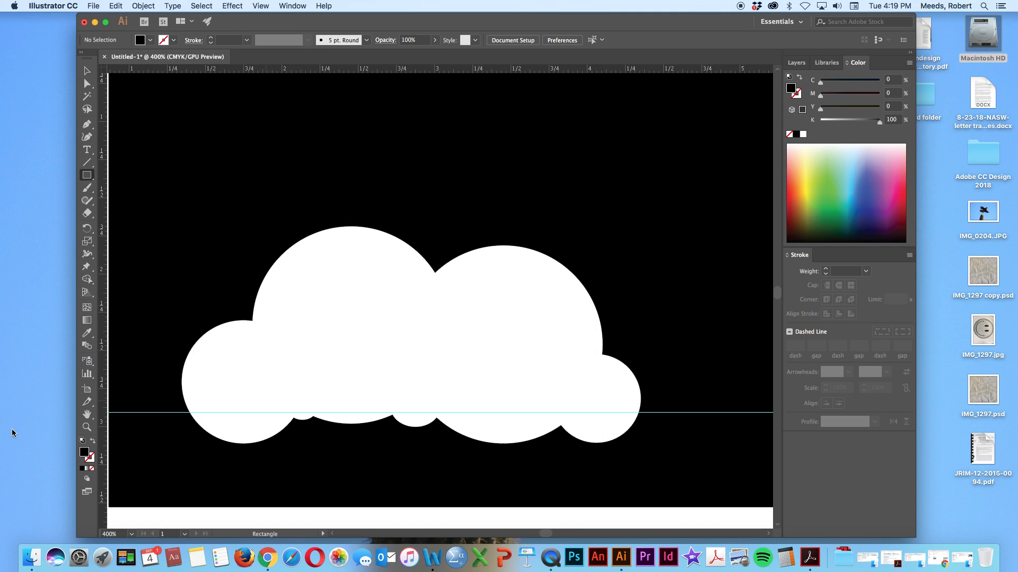
pyautogui.doubleClick(86, 454)
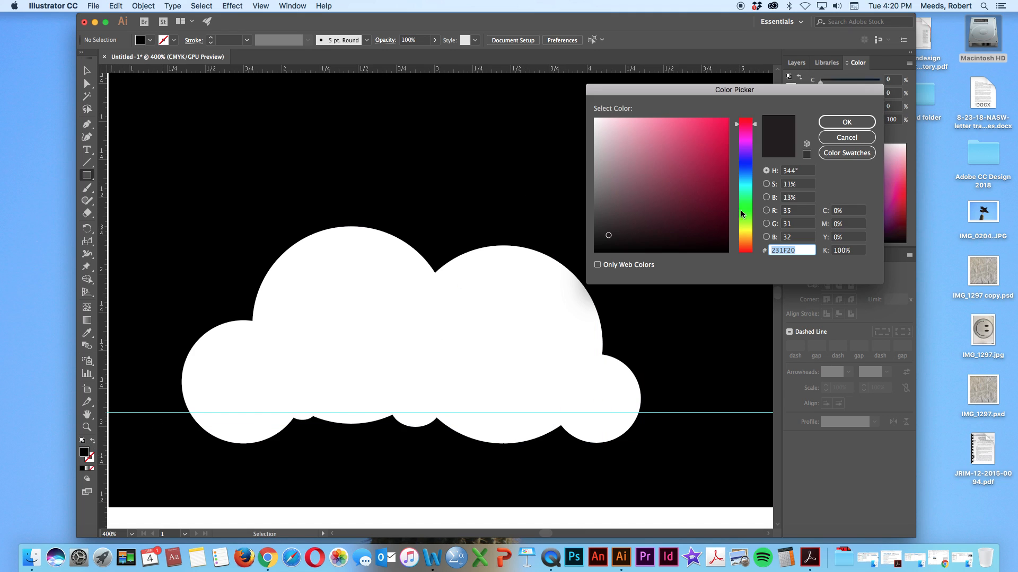
pyautogui.click(846, 154)
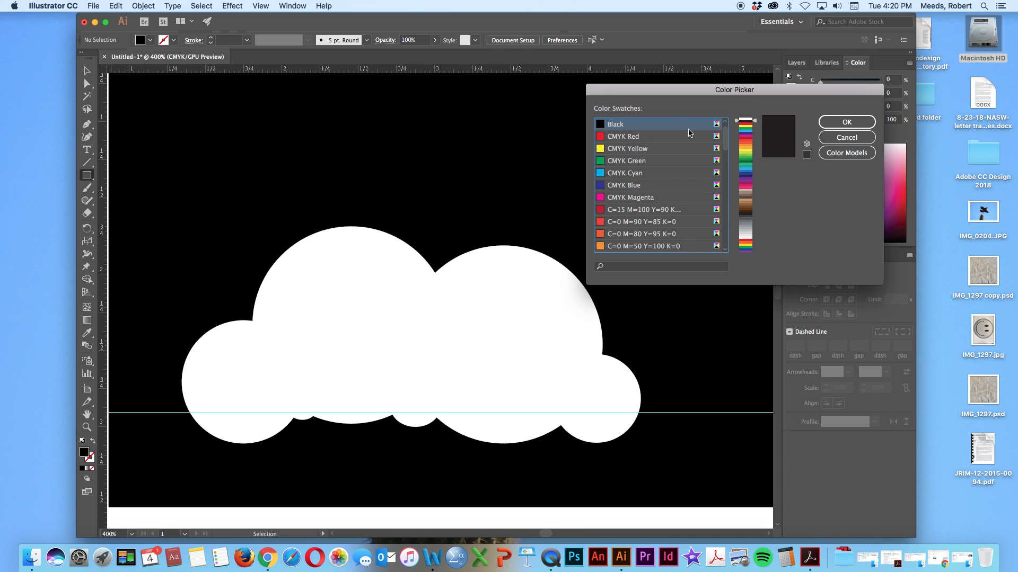
pyautogui.scroll(1, 721, 126)
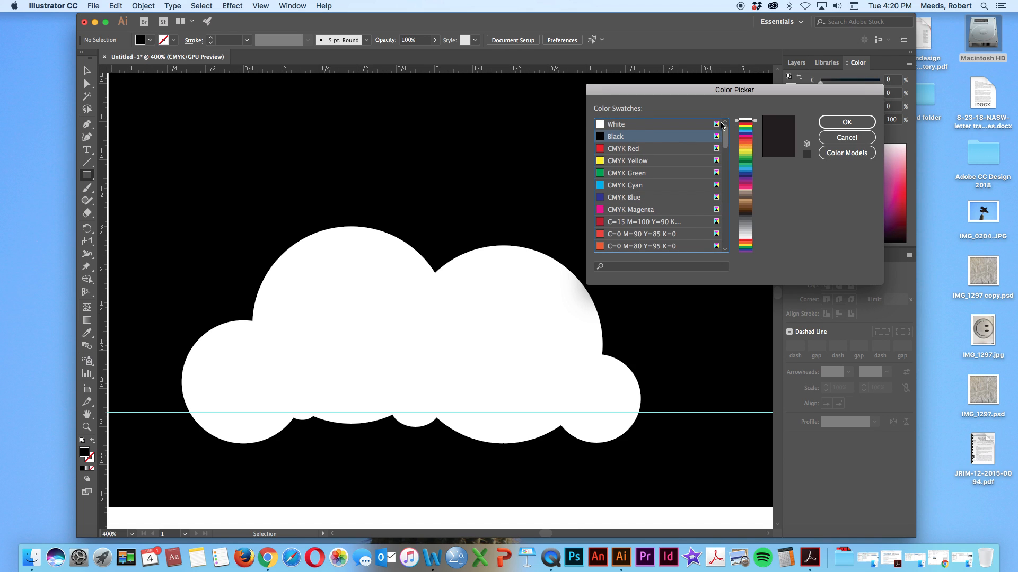
pyautogui.click(602, 126)
pyautogui.click(825, 122)
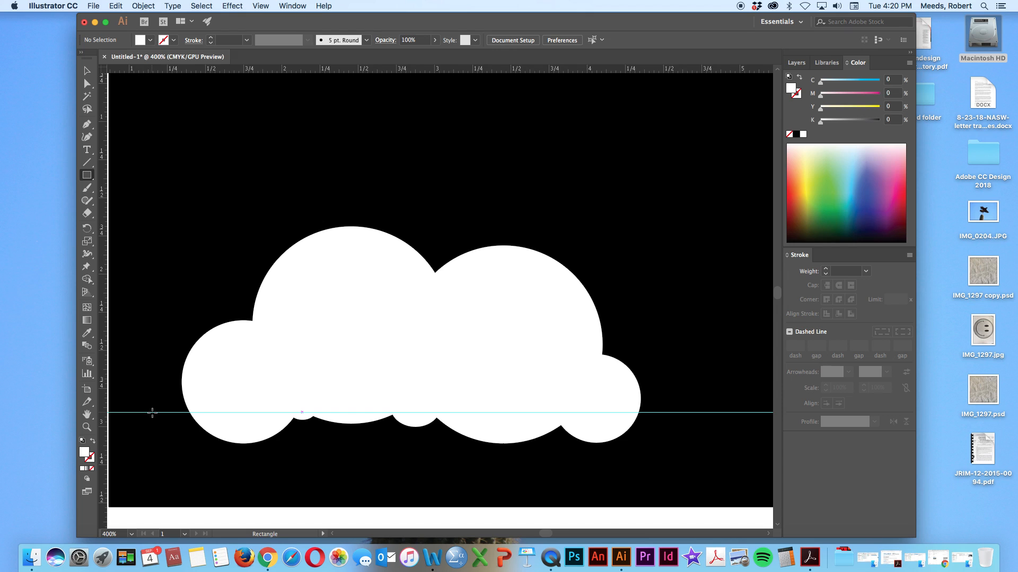
pyautogui.moveTo(152, 413); pyautogui.dragTo(667, 471)
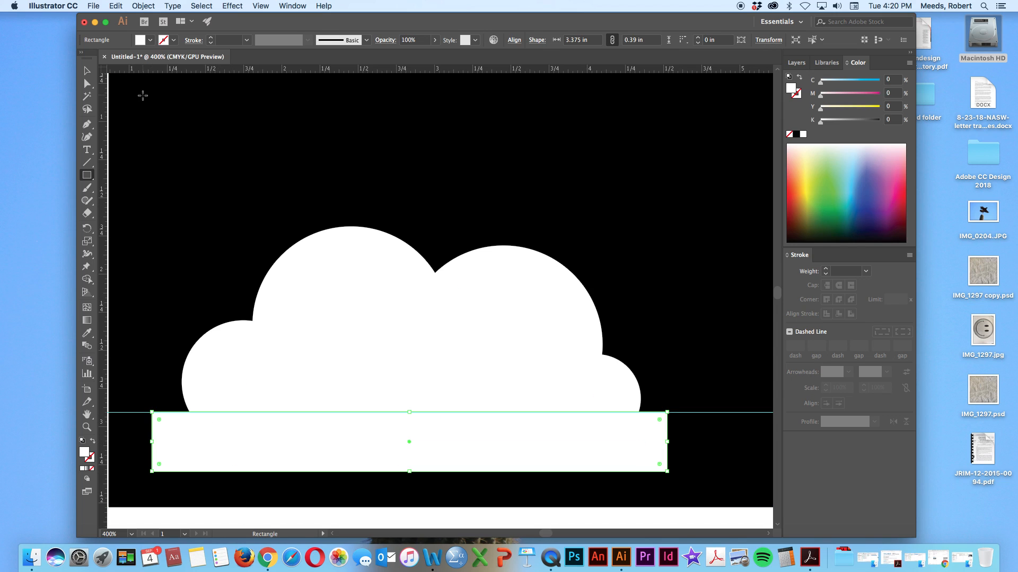
# Select all the cloud circles, filler ellipses and the white rectangle, and remove every region below the guide with the Shape Builder tool
pyautogui.click(88, 71)
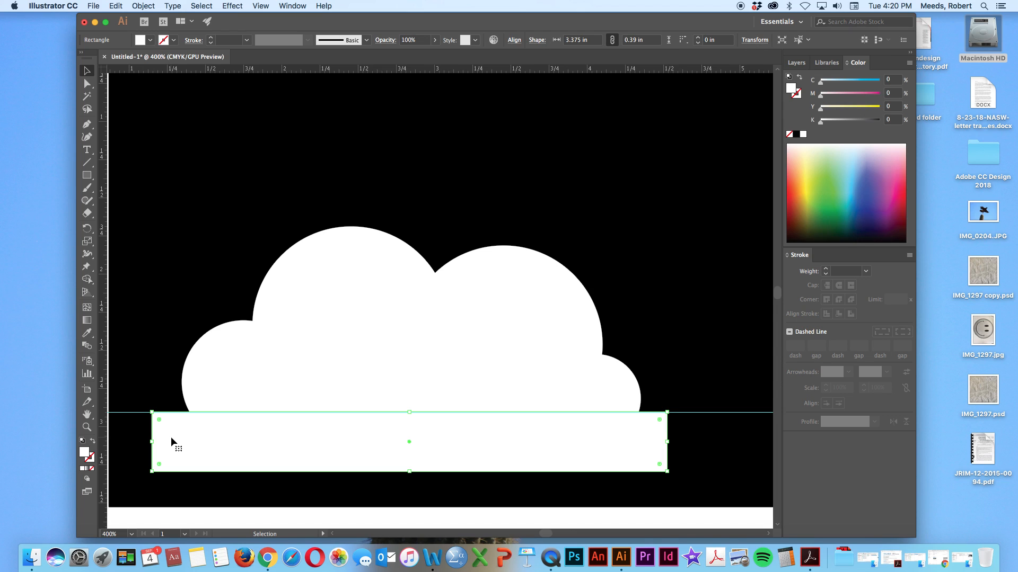
pyautogui.keyDown('shift'); pyautogui.click(219, 367); pyautogui.keyUp('shift')
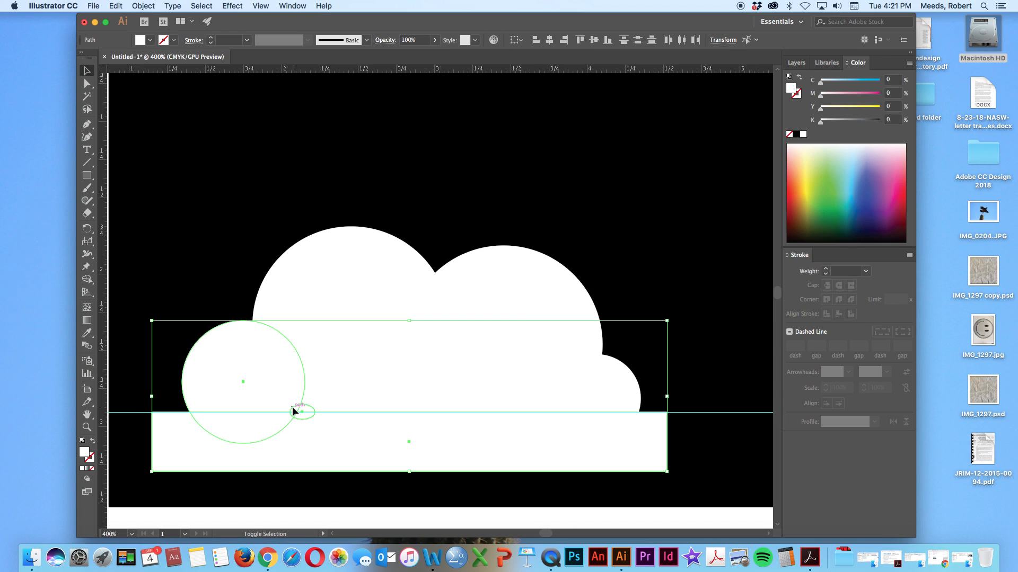
pyautogui.keyDown('shift'); pyautogui.click(338, 394); pyautogui.keyUp('shift')
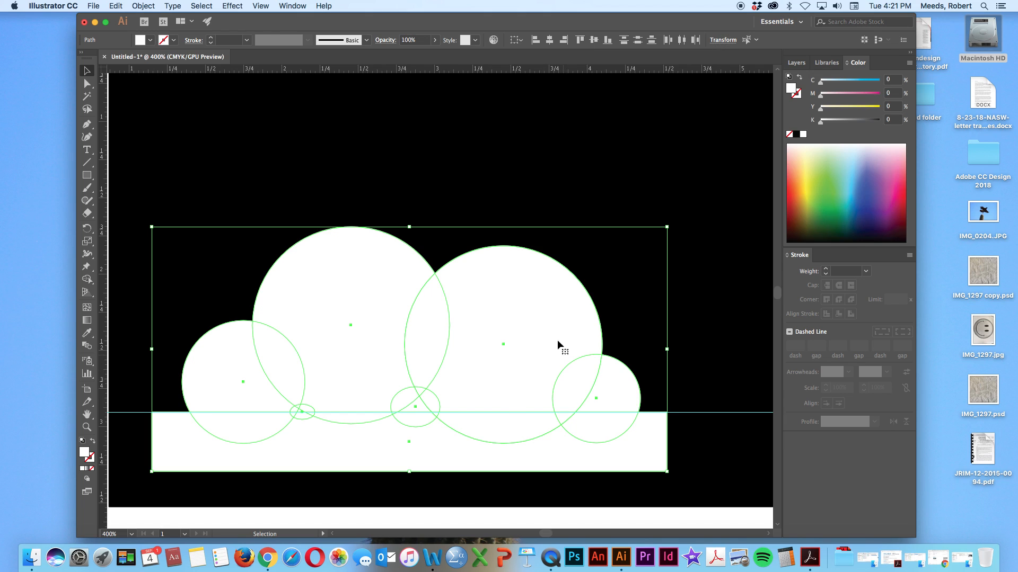
pyautogui.click(86, 281)
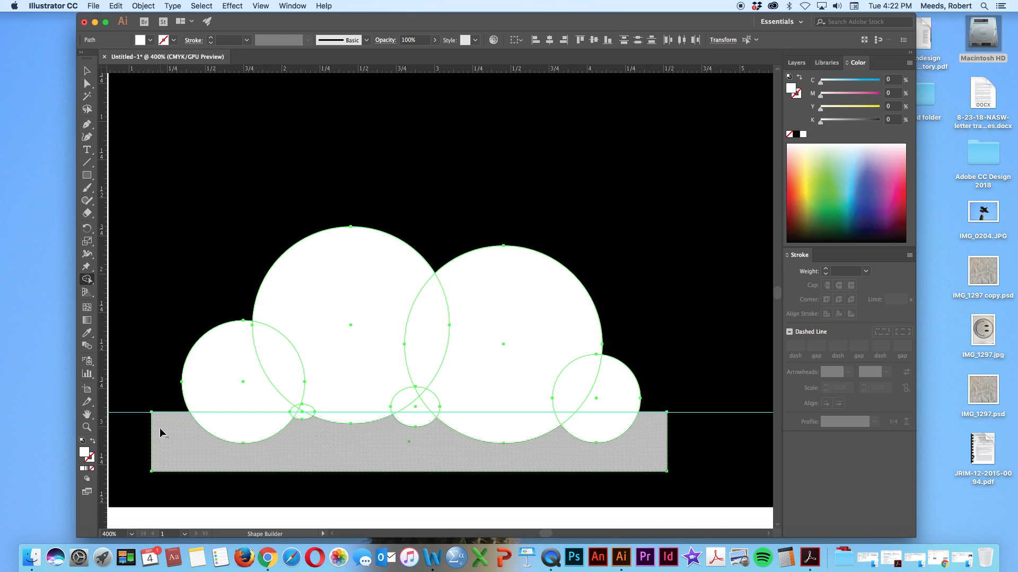
pyautogui.moveTo(163, 430)
pyautogui.mouseDown()
pyautogui.moveTo(267, 426)
pyautogui.moveTo(292, 414)
pyautogui.moveTo(369, 426)
pyautogui.moveTo(393, 415)
pyautogui.moveTo(528, 440)
pyautogui.moveTo(517, 439)
pyautogui.moveTo(564, 422)
pyautogui.moveTo(595, 436)
pyautogui.mouseUp()
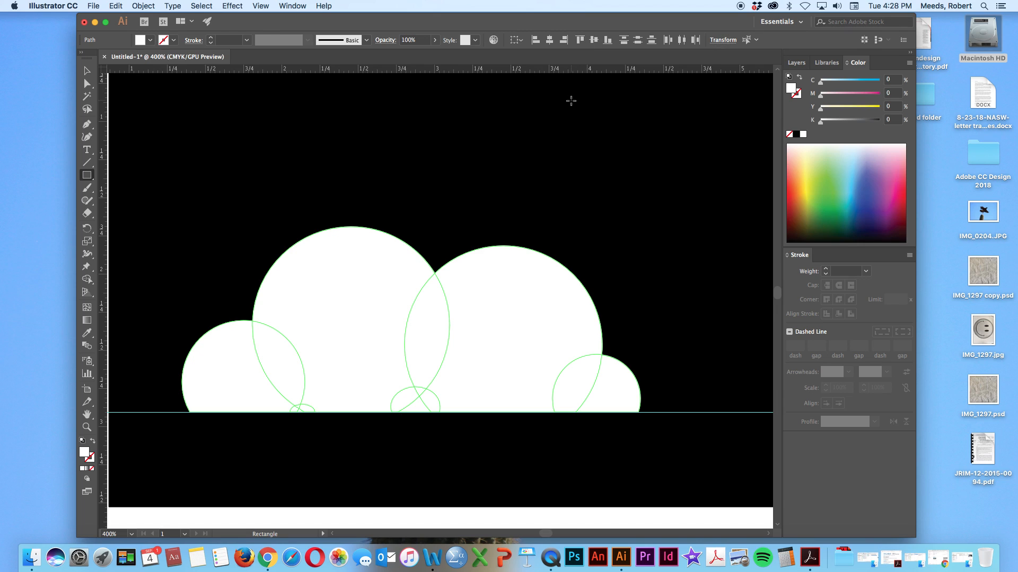
# Save the document as "clouds illustration" in Adobe Illustrator format in the lab exercise 1 folder, keeping the default Illustrator CC options
pyautogui.press('v')
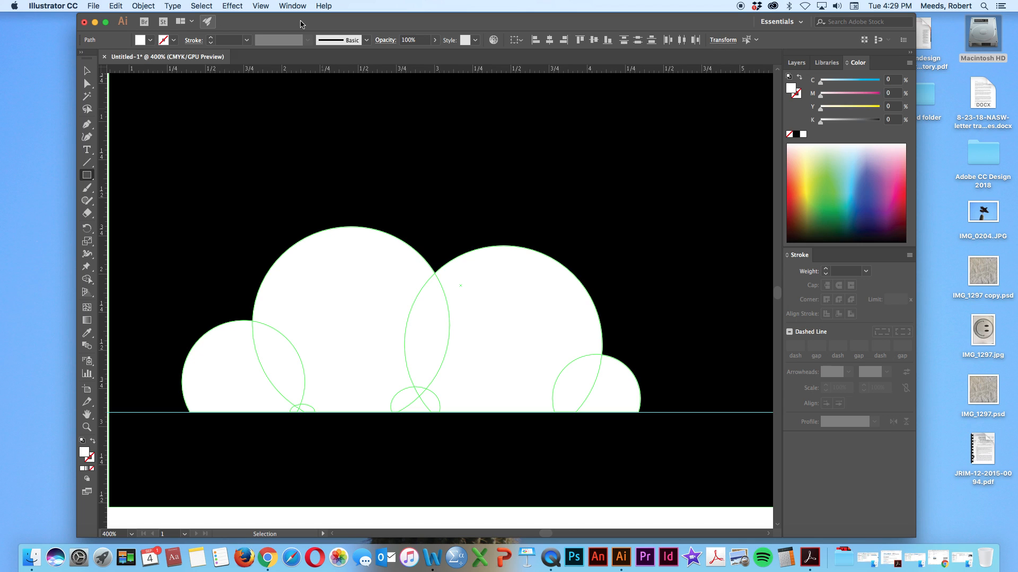
pyautogui.click(94, 7)
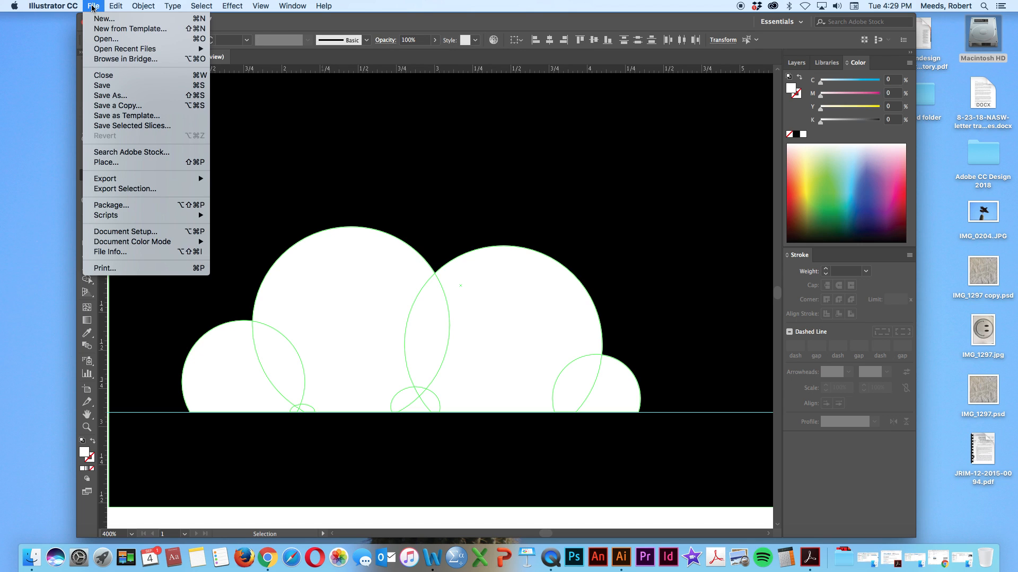
pyautogui.click(101, 96)
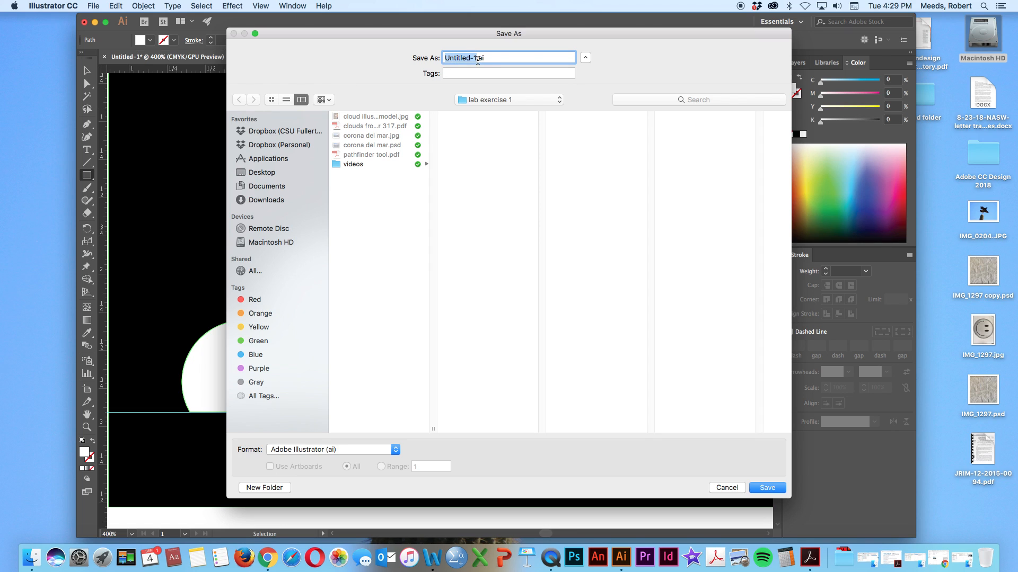
pyautogui.write('clouds illustration')
pyautogui.click(768, 488)
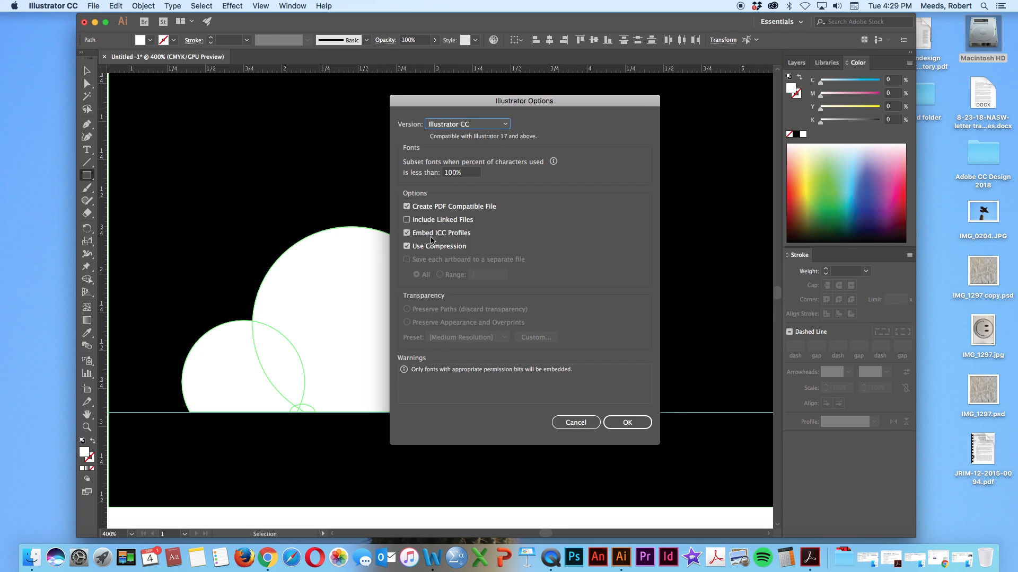
pyautogui.click(636, 421)
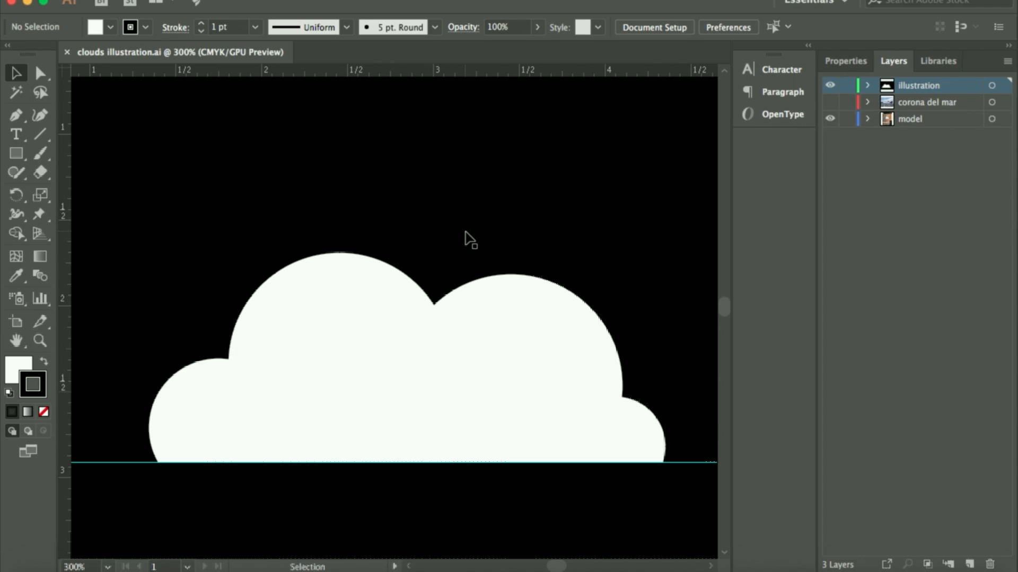
# Compare the flat-bottomed cloud with the reference photo, examining the lightning bolt gap that splits the model cloud
pyautogui.hscroll(-10, 470, 240)
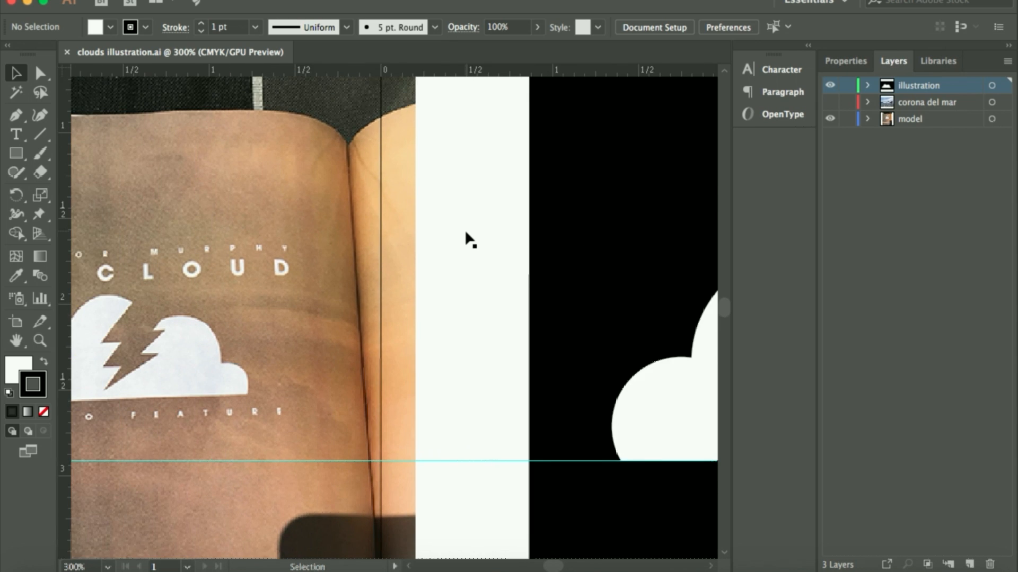
pyautogui.hscroll(10, 466, 234)
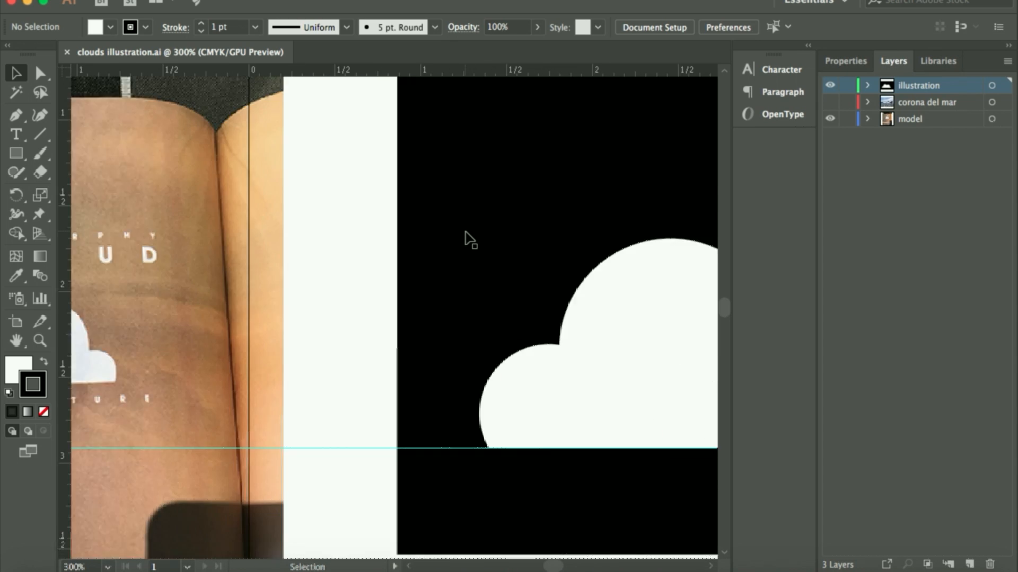
pyautogui.hscroll(3, 470, 240)
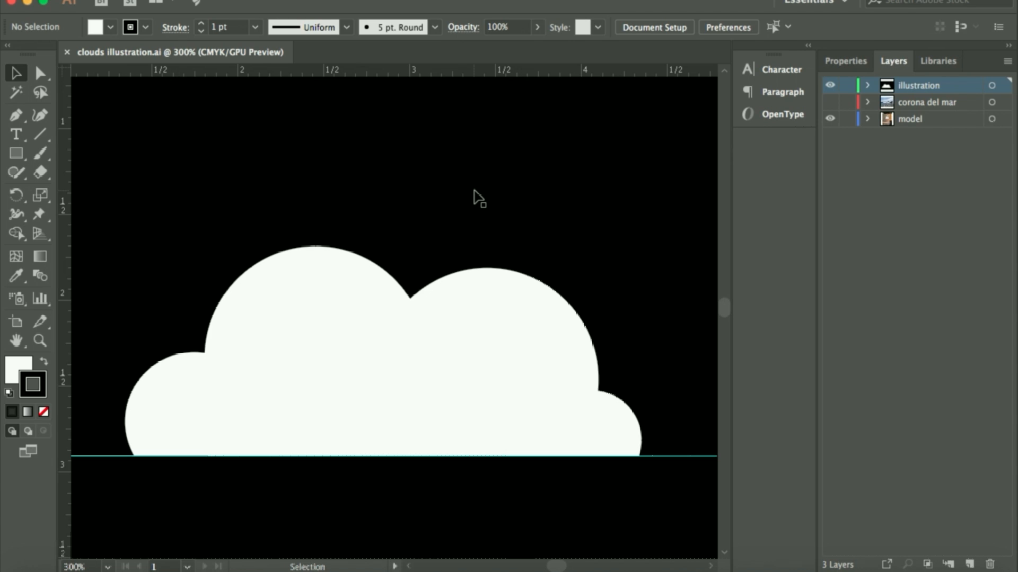
pyautogui.scroll(1, 478, 198)
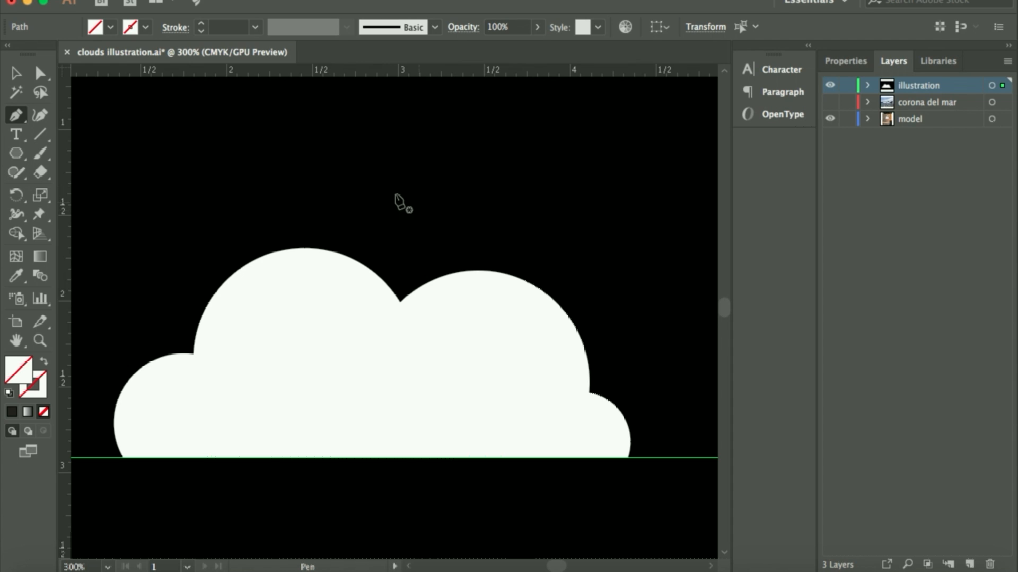
pyautogui.hscroll(-10, 345, 182)
pyautogui.scroll(-3, 345, 182)
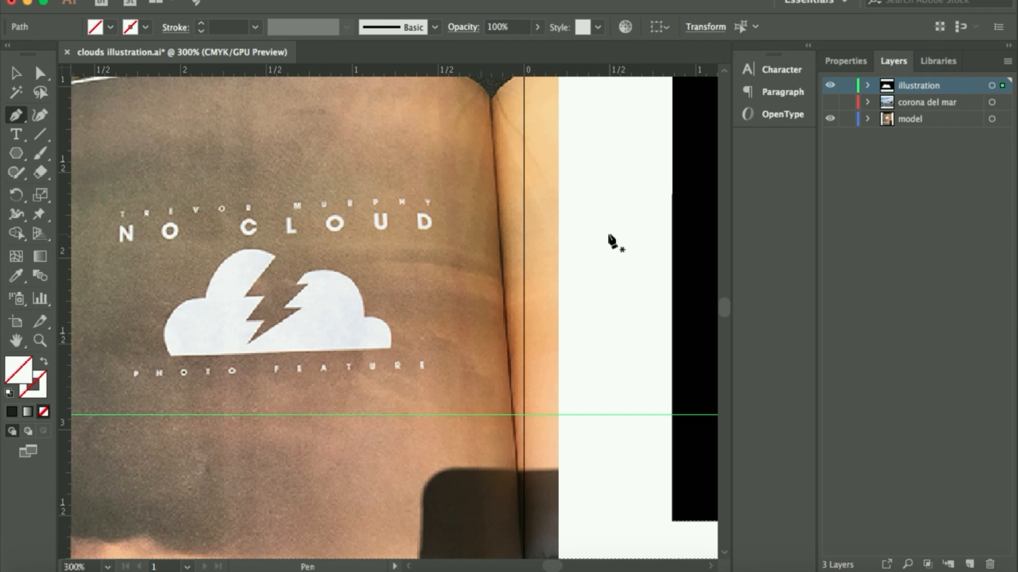
pyautogui.hscroll(10, 612, 241)
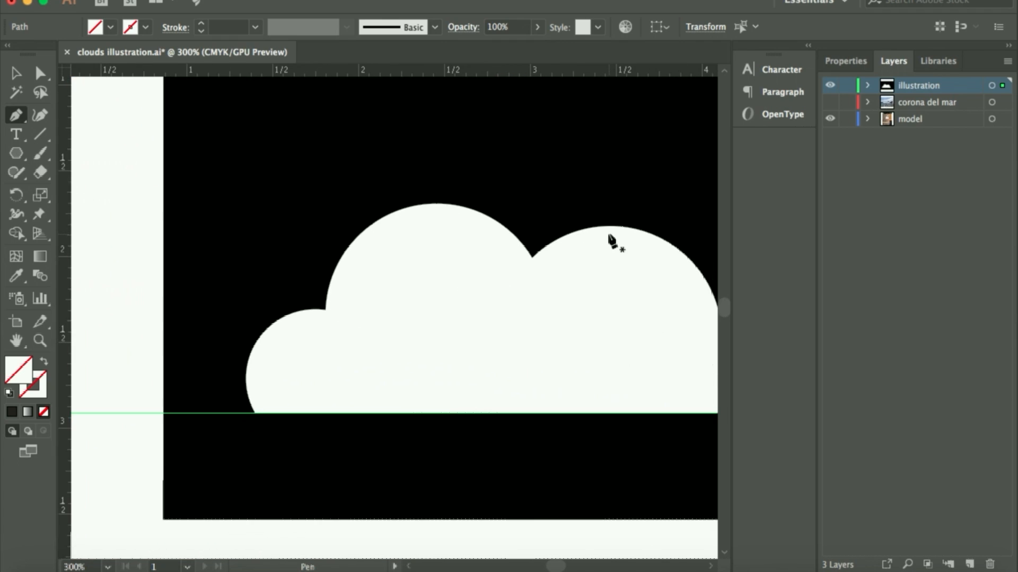
pyautogui.hscroll(3, 612, 242)
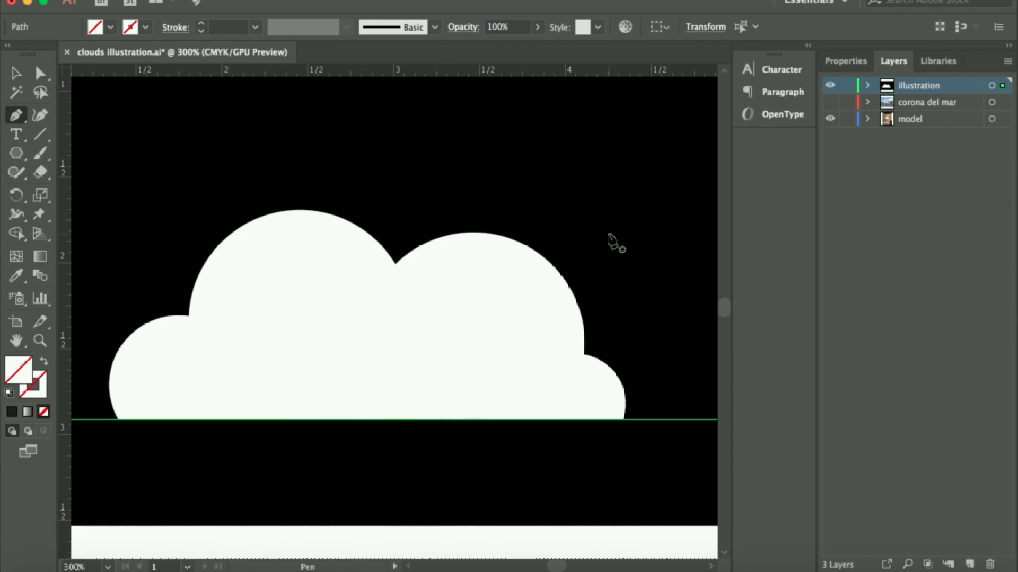
pyautogui.scroll(3, 612, 241)
pyautogui.scroll(-1, 613, 241)
pyautogui.hscroll(1, 612, 242)
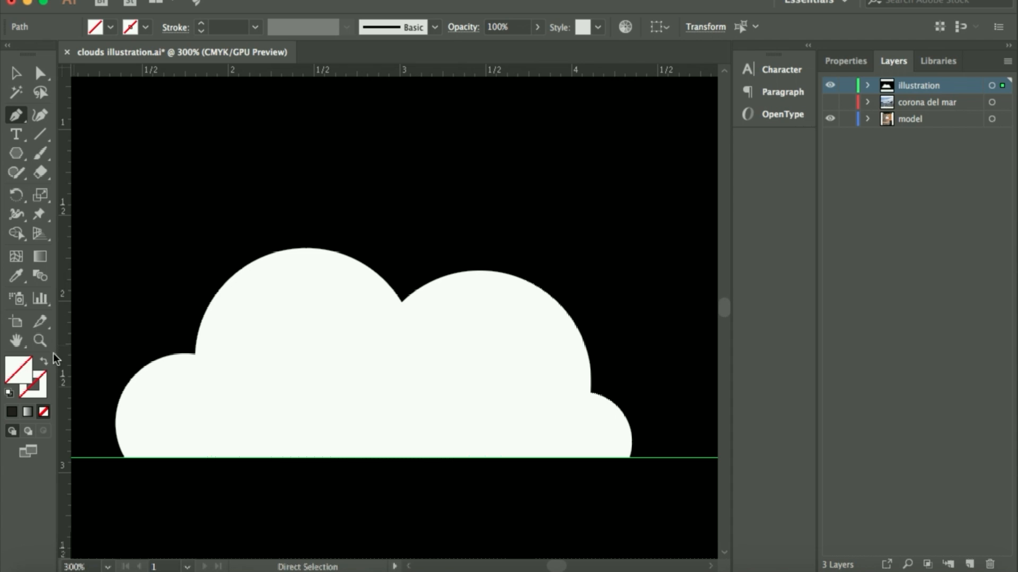
# Set the stroke colour to the CMYK Red swatch for the Pen tool and close the floating Color panel
pyautogui.click(42, 380)
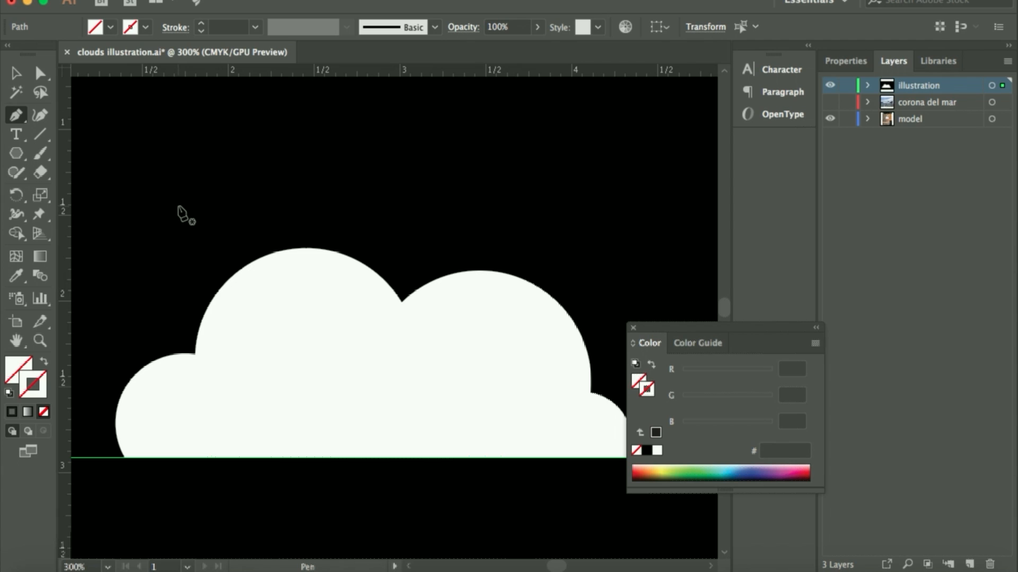
pyautogui.doubleClick(33, 394)
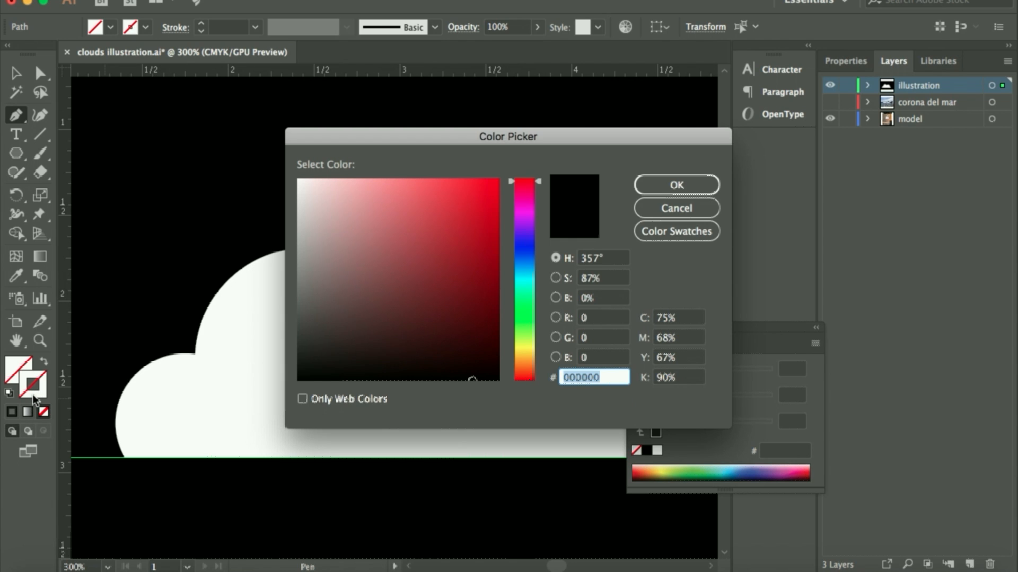
pyautogui.click(682, 231)
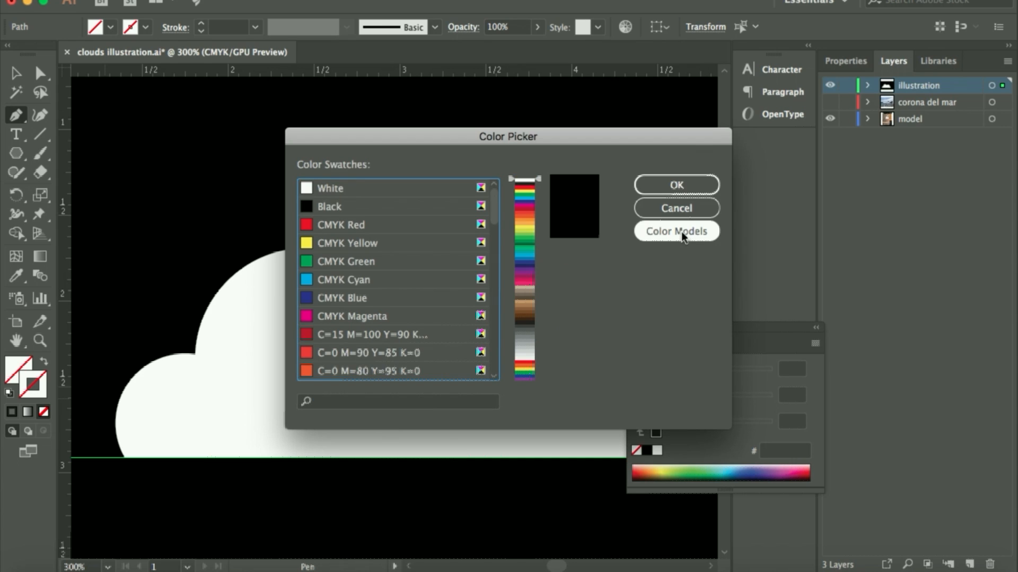
pyautogui.click(324, 228)
pyautogui.click(667, 188)
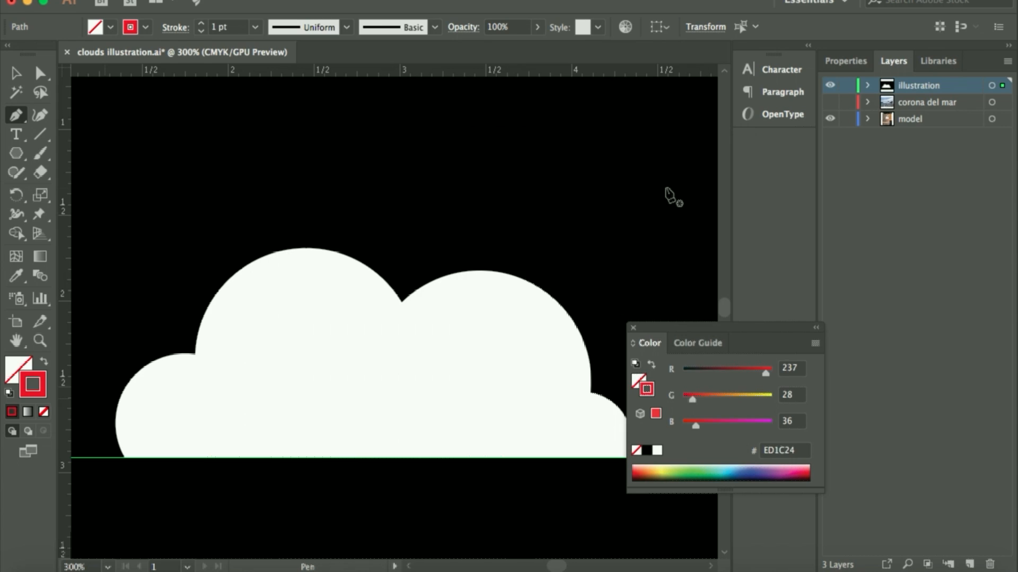
pyautogui.click(633, 328)
# Draw a closed practice path of straight and curved segments with the Pen tool above the NO CLOUD title on the reference photo
pyautogui.hscroll(-10, 310, 277)
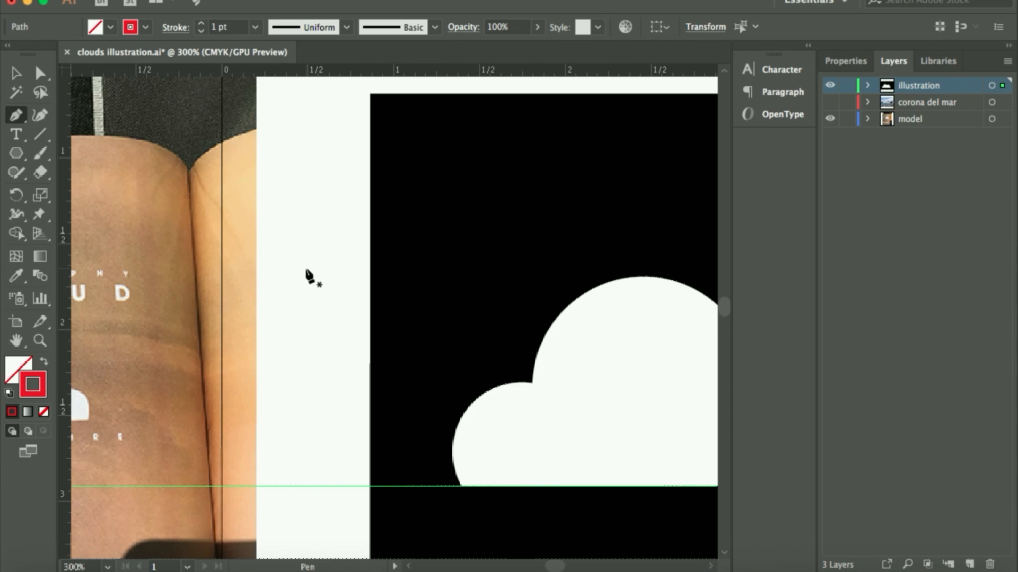
pyautogui.hscroll(-15, 310, 277)
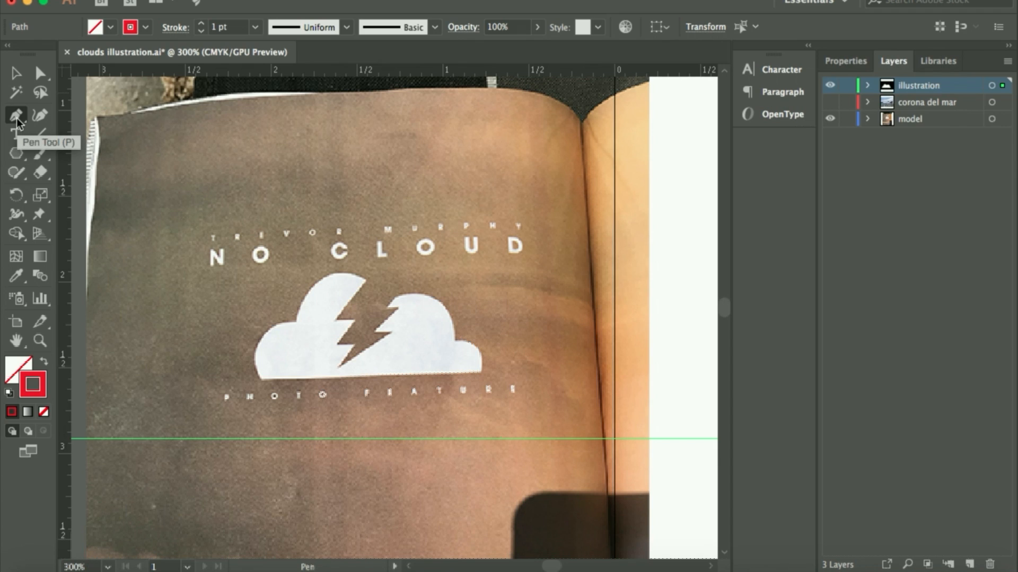
pyautogui.click(263, 160)
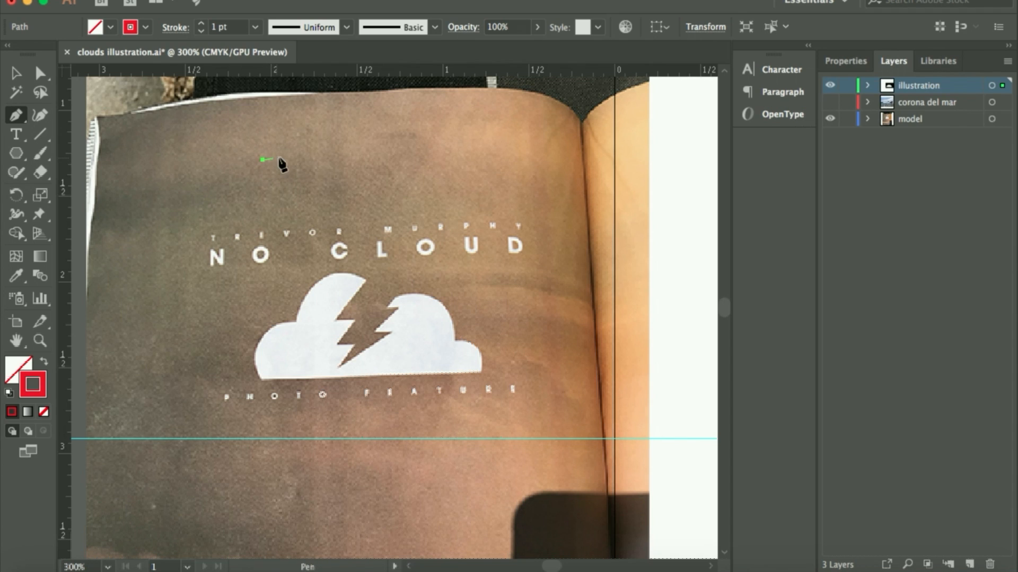
pyautogui.click(369, 133)
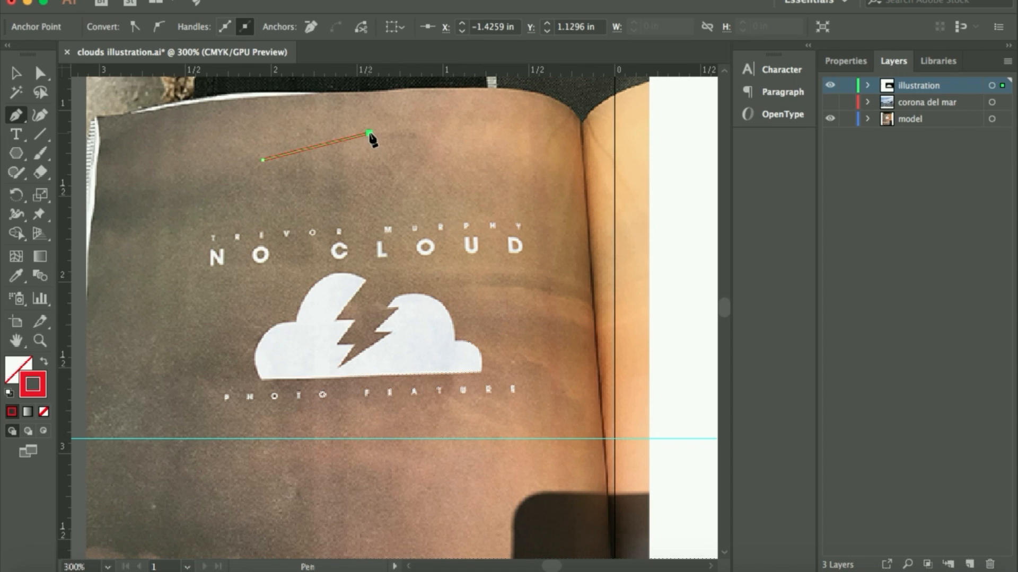
pyautogui.click(315, 196)
pyautogui.moveTo(315, 196)
pyautogui.mouseDown()
pyautogui.moveTo(229, 192)
pyautogui.moveTo(236, 180)
pyautogui.moveTo(182, 162)
pyautogui.mouseUp()
pyautogui.click(183, 161)
pyautogui.click(232, 133)
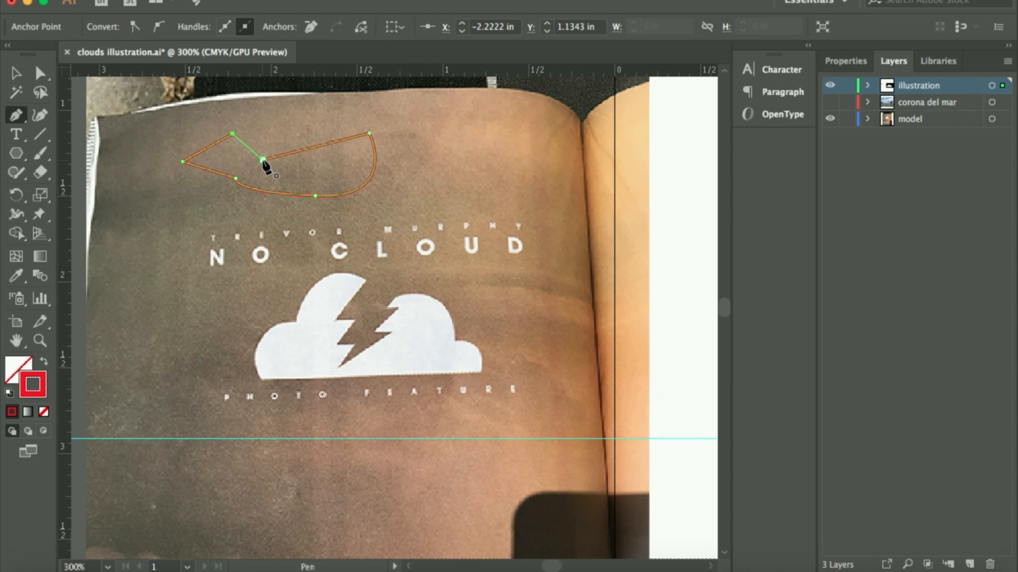
pyautogui.click(263, 160)
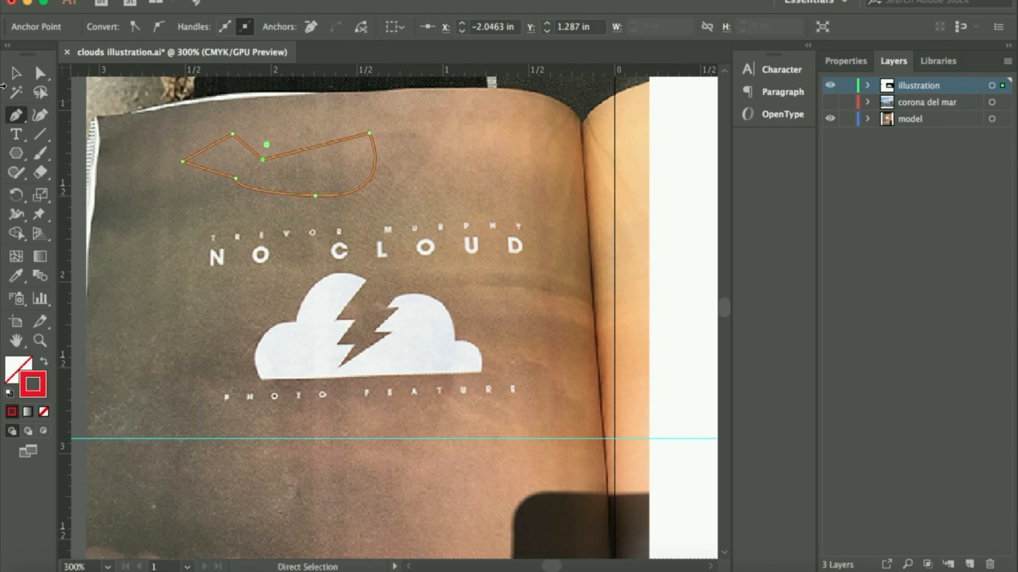
# Delete the red practice path from the reference photo area
pyautogui.click(15, 75)
pyautogui.press('Delete')
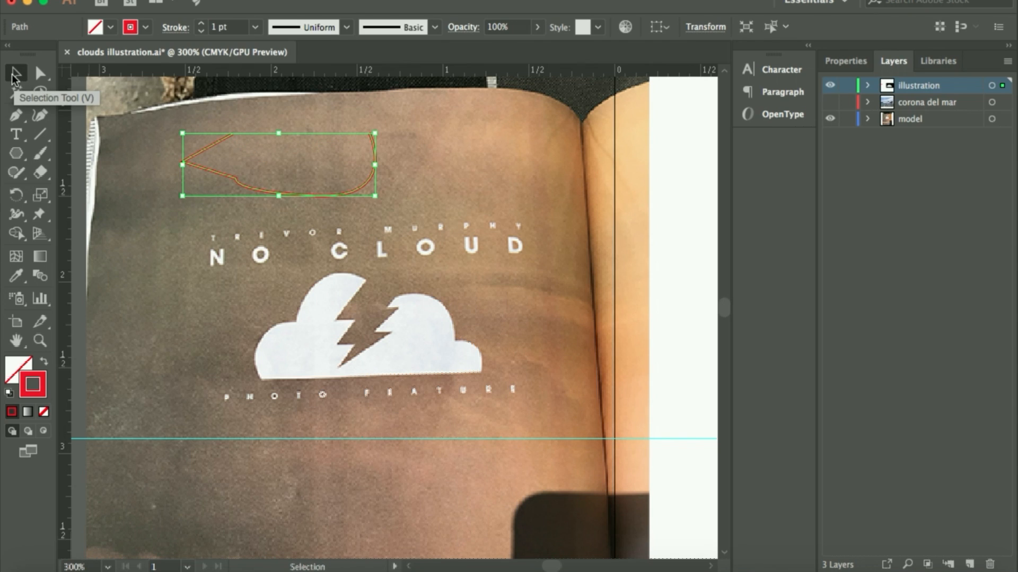
# Delete the leftover practice path and trace the photo bolt's right zigzag edge with the Pen tool, from its lower tip to the top right corner
pyautogui.press('Delete')
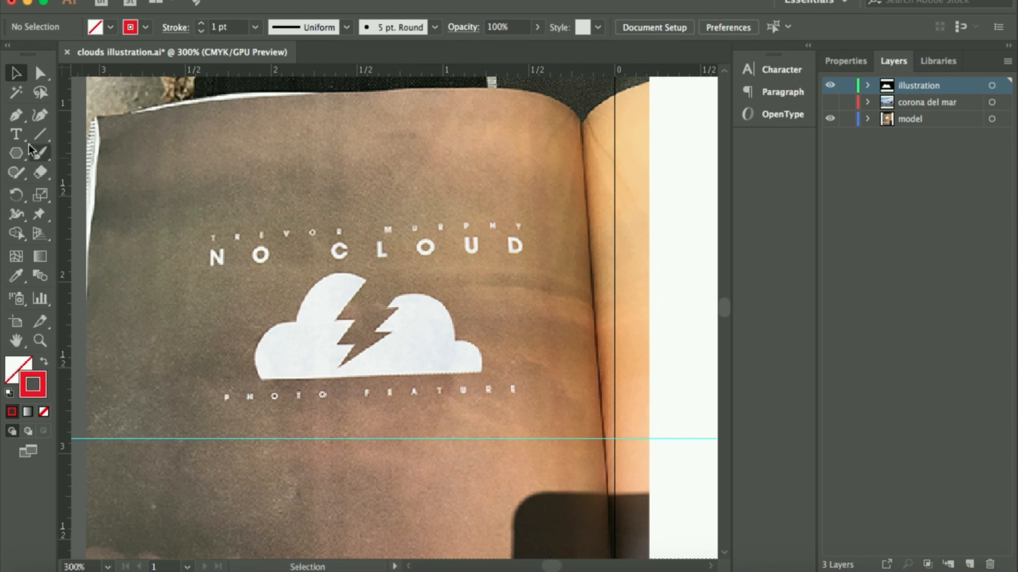
pyautogui.click(17, 116)
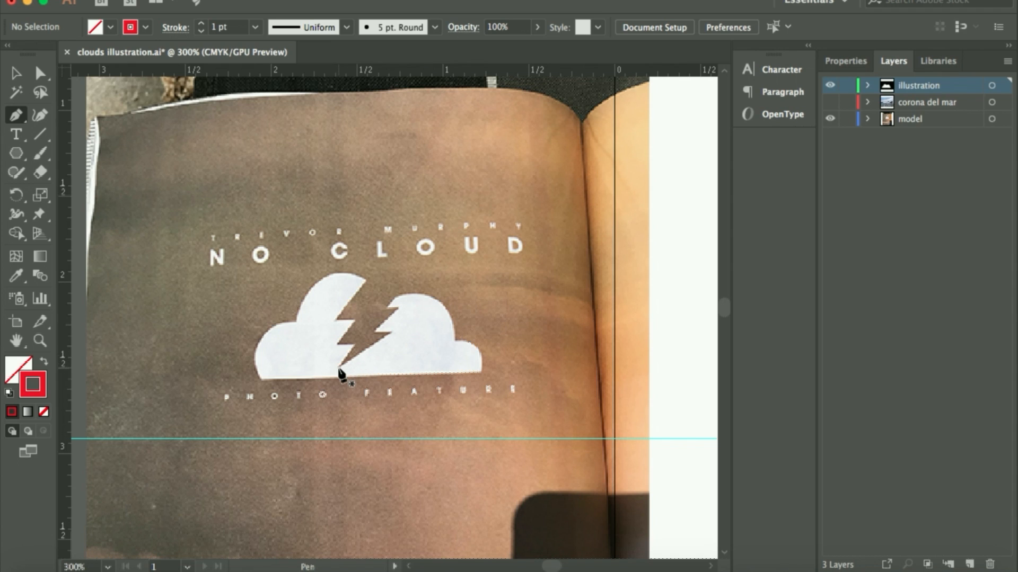
pyautogui.press('super+equal')
pyautogui.press('super+equal')
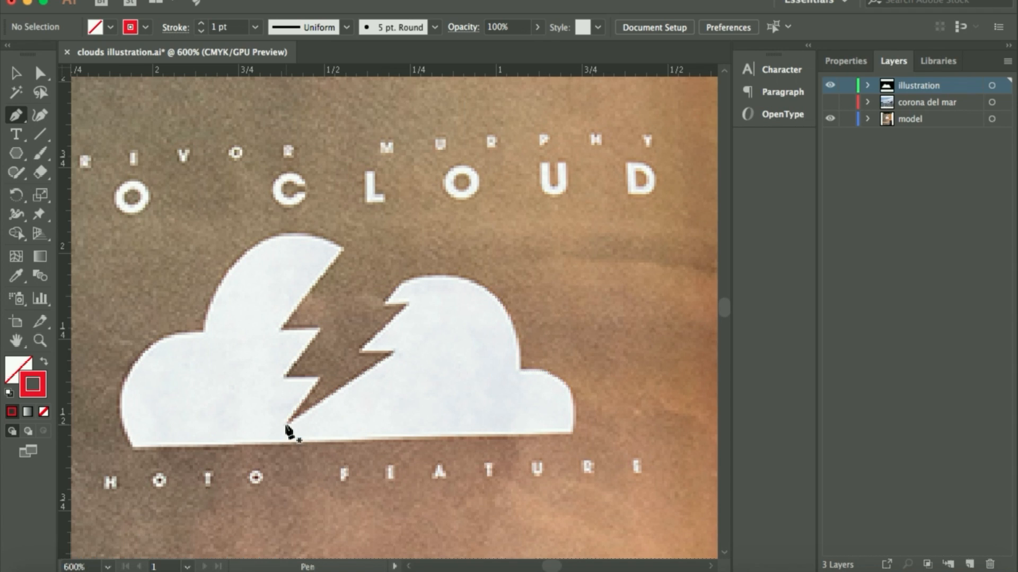
pyautogui.click(285, 424)
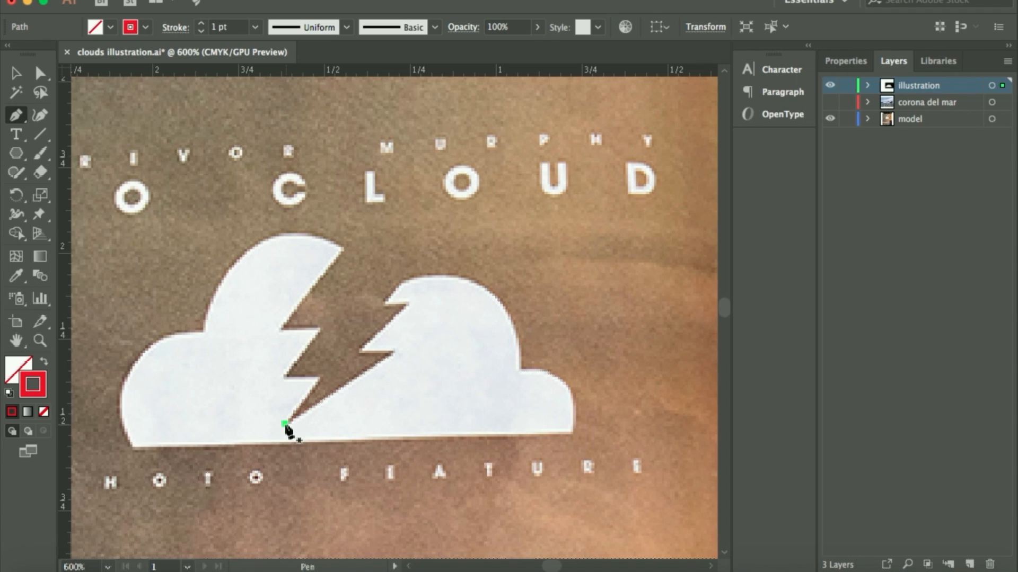
pyautogui.click(393, 350)
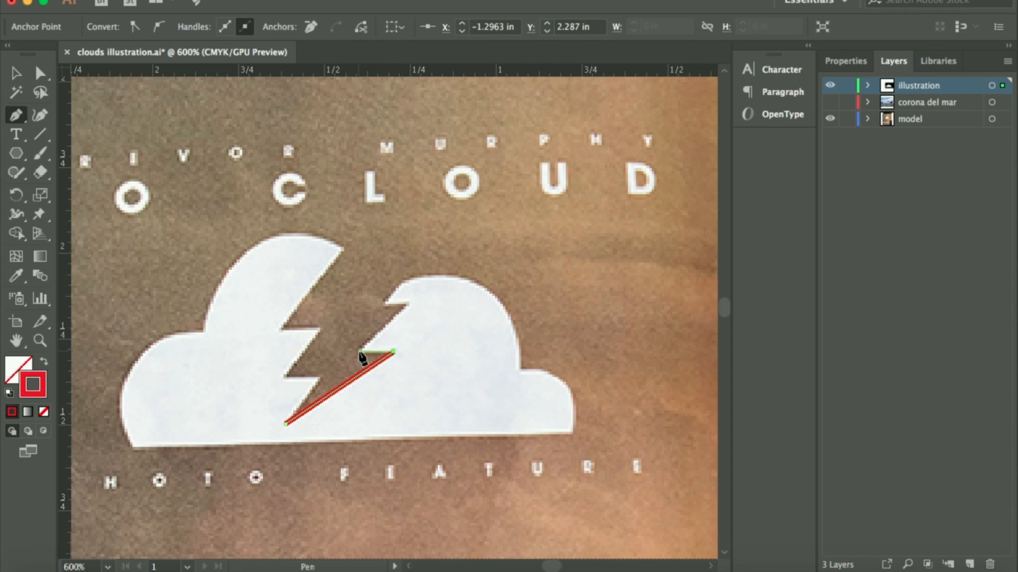
pyautogui.moveTo(358, 350); pyautogui.dragTo(368, 343)
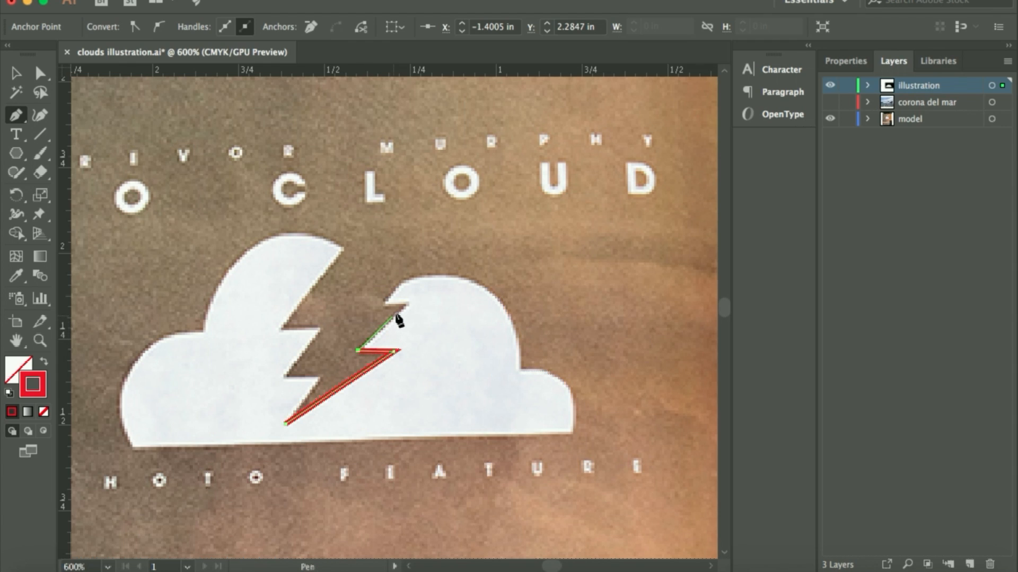
pyautogui.click(405, 305)
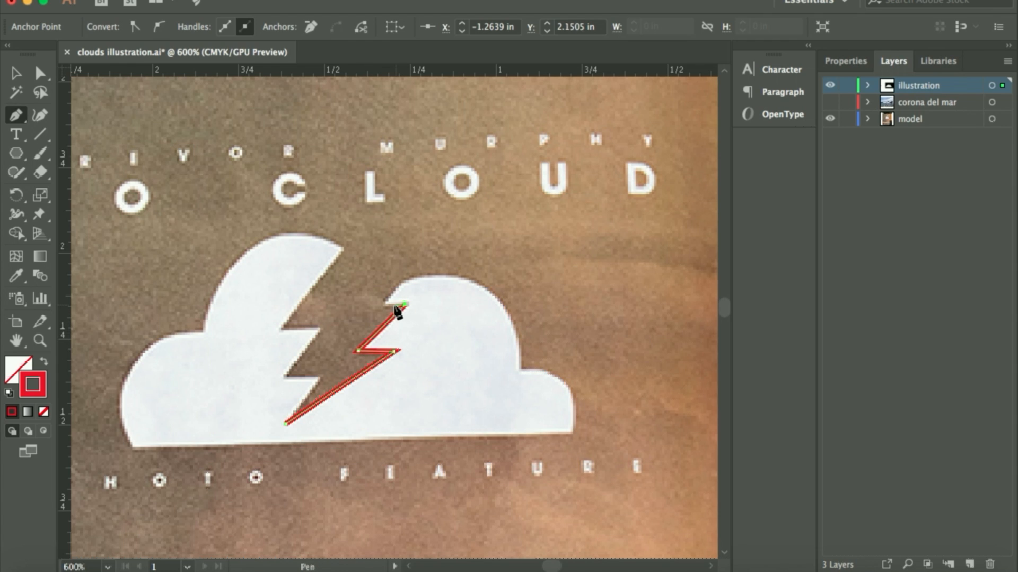
pyautogui.click(382, 303)
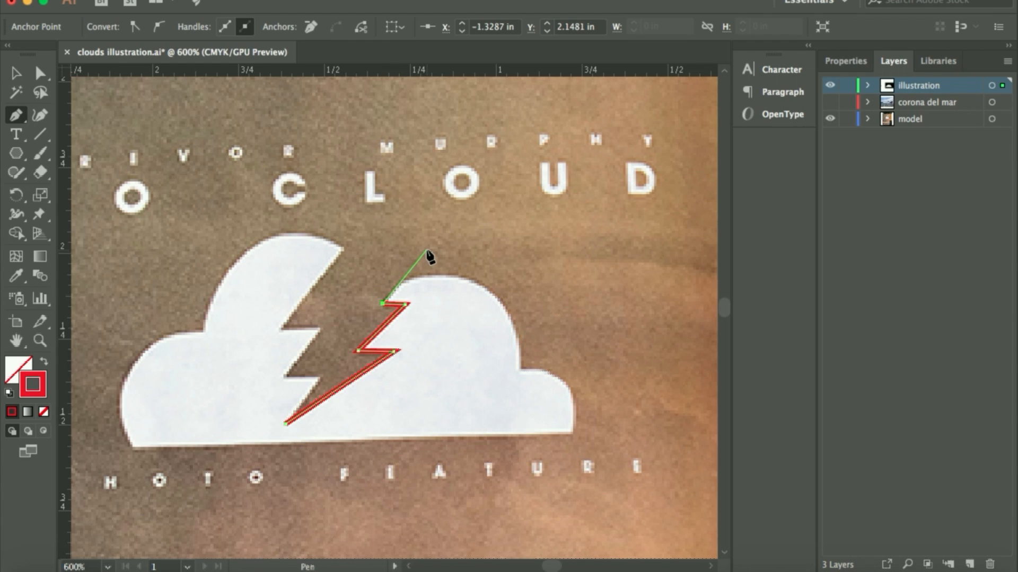
pyautogui.click(426, 249)
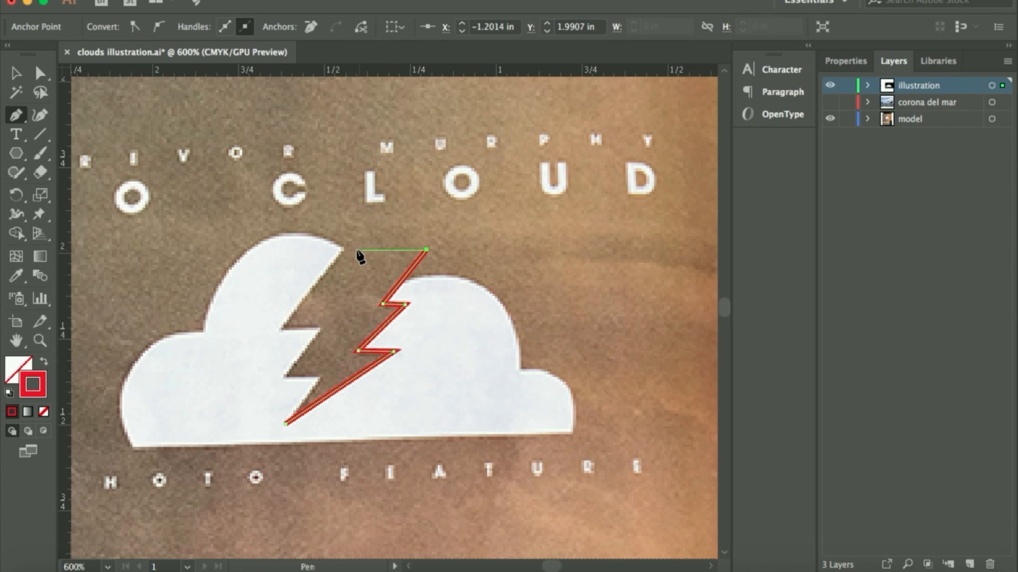
# Trace the bolt's flat top and left zigzag edge with straight segments, closing the path at the lower tip
pyautogui.click(342, 249)
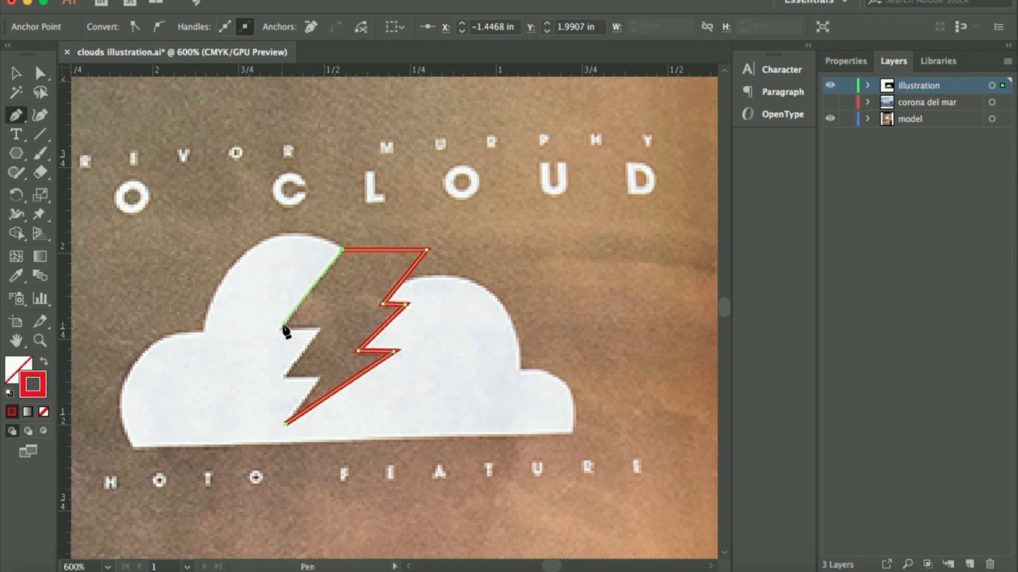
pyautogui.click(283, 327)
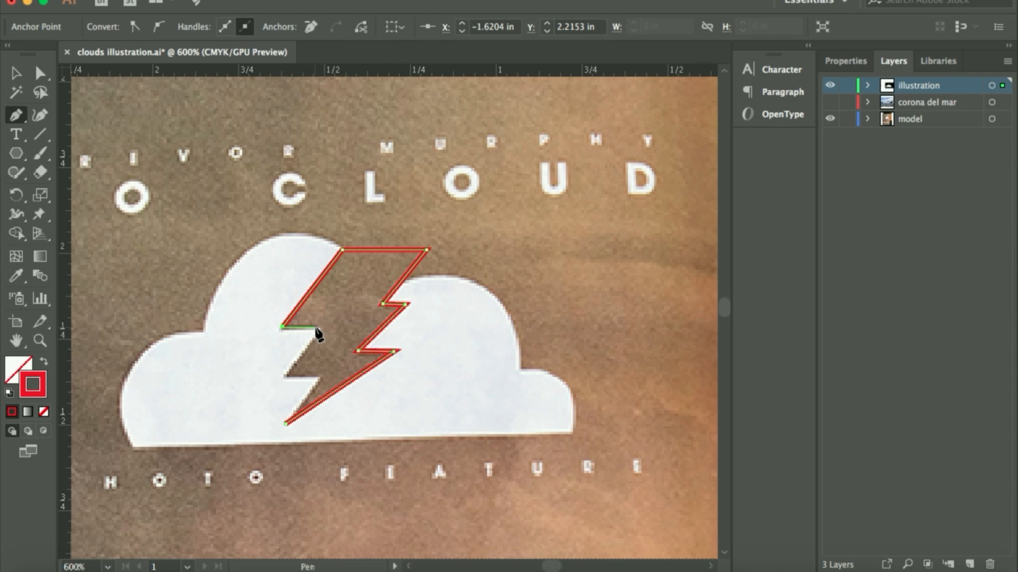
pyautogui.click(320, 327)
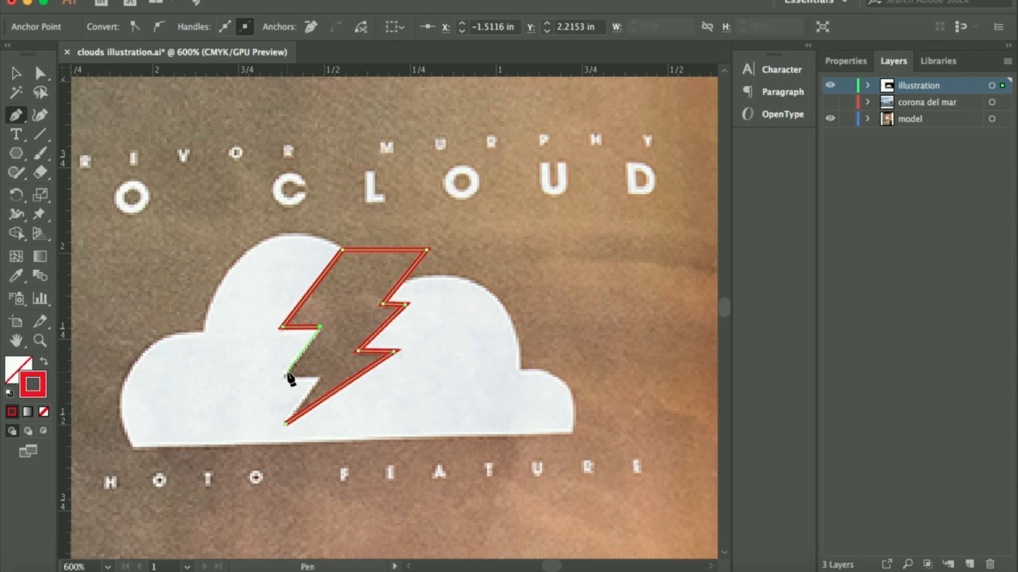
pyautogui.click(284, 374)
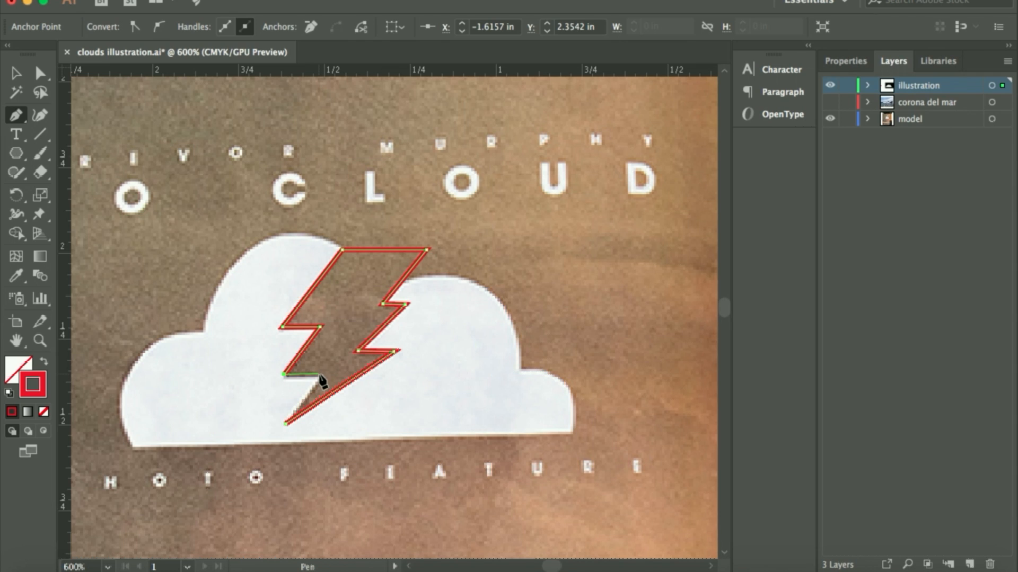
pyautogui.click(319, 374)
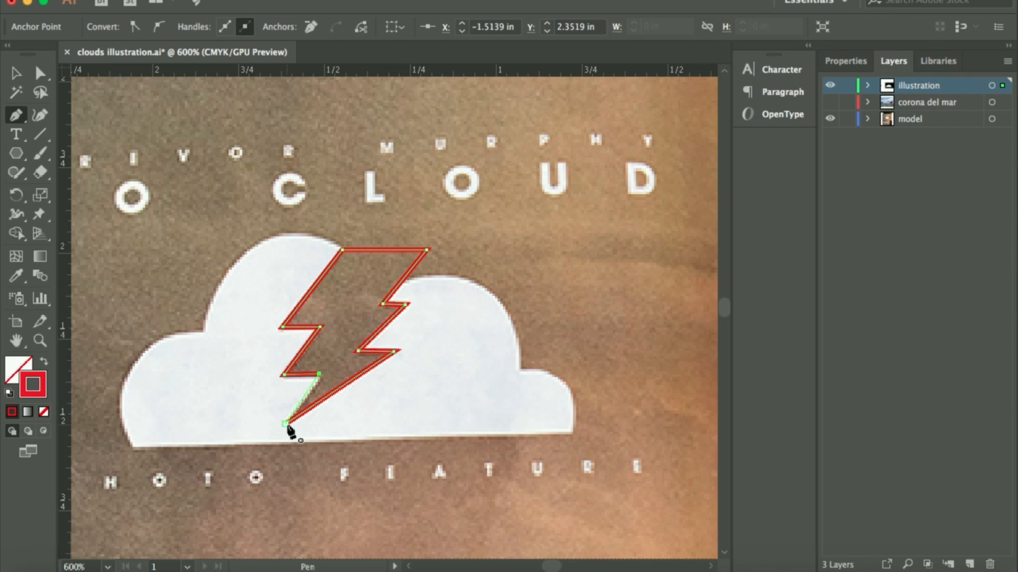
pyautogui.click(286, 424)
pyautogui.click(286, 424)
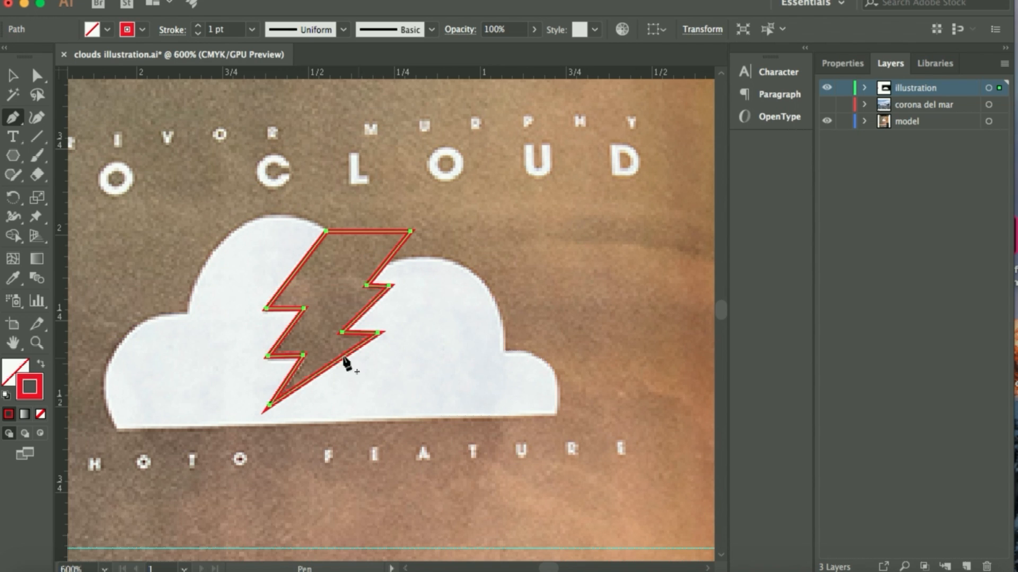
# Select the whole red lightning bolt path on the reference photo and copy it
pyautogui.hscroll(7, 621, 346)
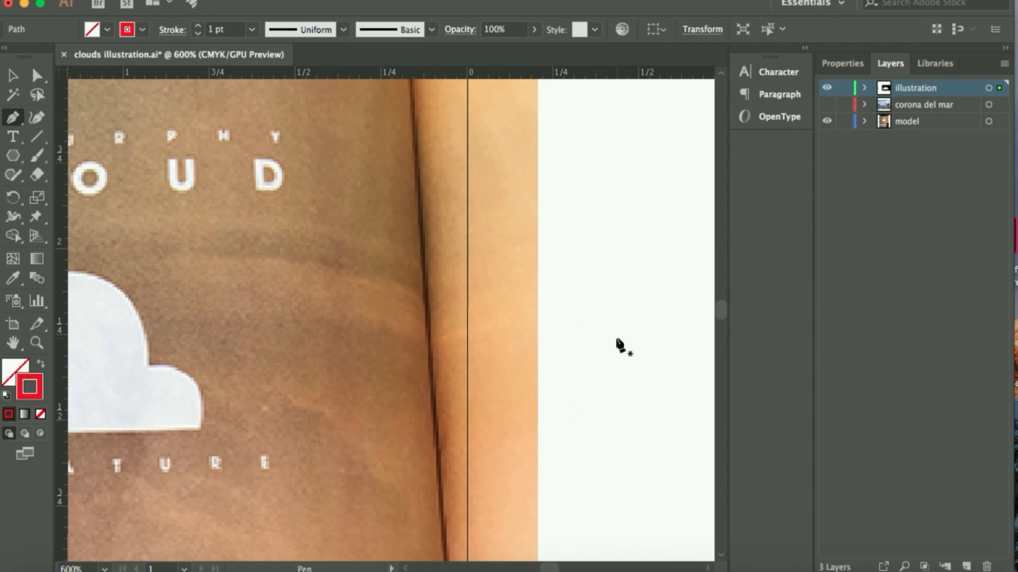
pyautogui.hscroll(-7, 621, 346)
pyautogui.scroll(-2, 621, 346)
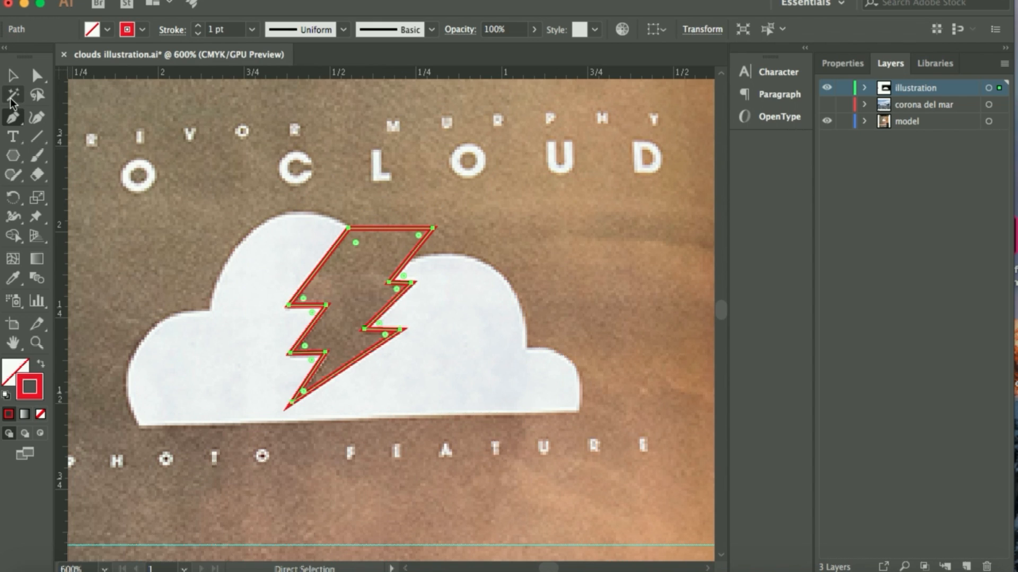
pyautogui.click(12, 76)
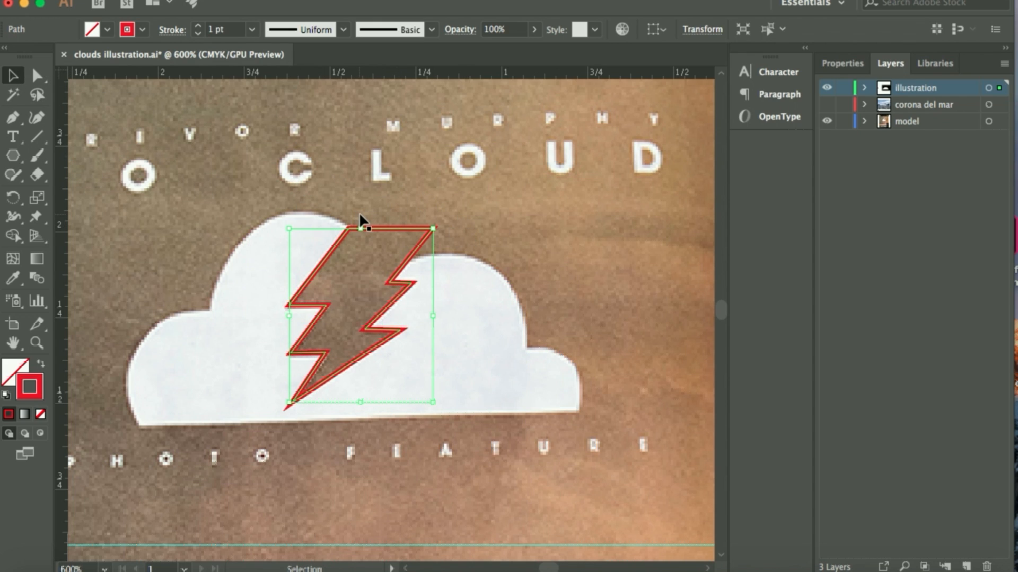
pyautogui.press('a')
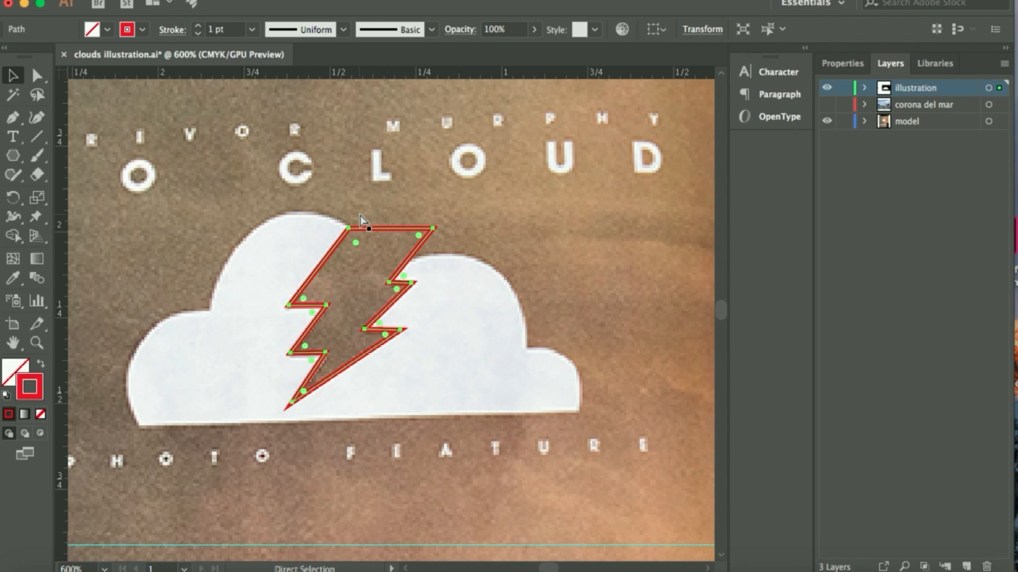
pyautogui.press('v')
pyautogui.click(167, 1)
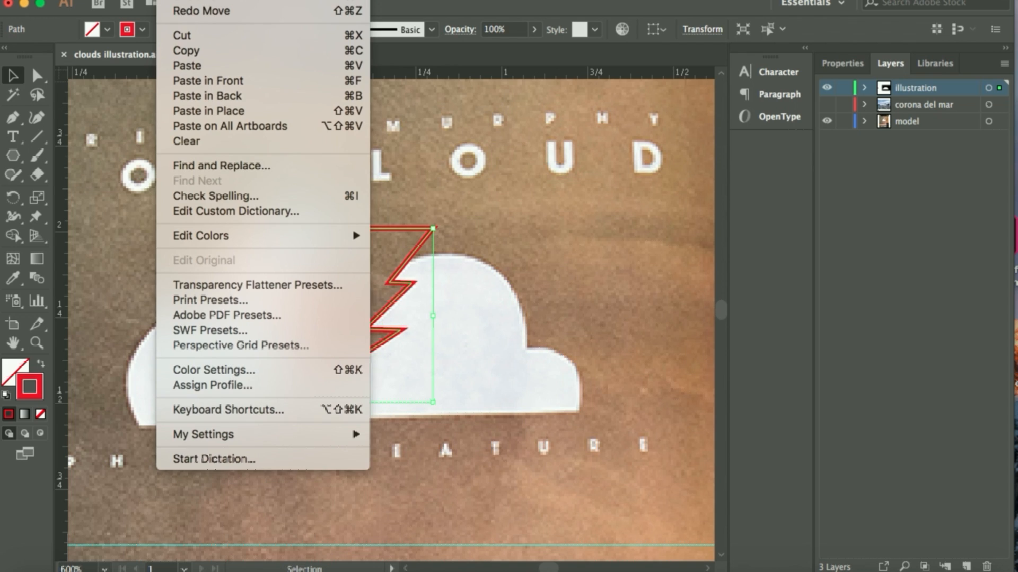
pyautogui.click(185, 50)
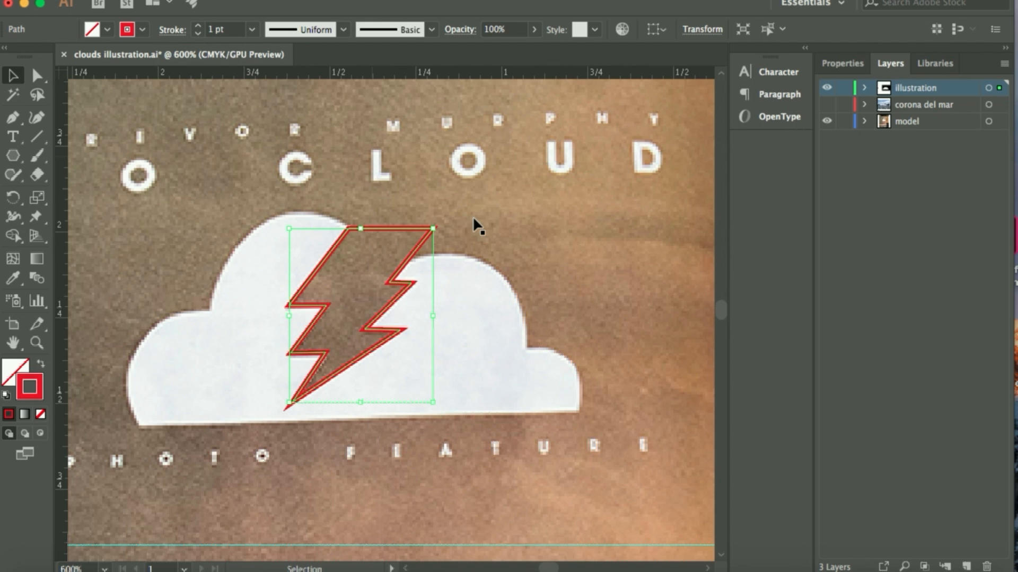
# Paste the copied lightning bolt onto the left part of the white cloud in the black rectangle
pyautogui.hscroll(15, 472, 215)
pyautogui.hscroll(5, 478, 227)
pyautogui.scroll(-10, 479, 227)
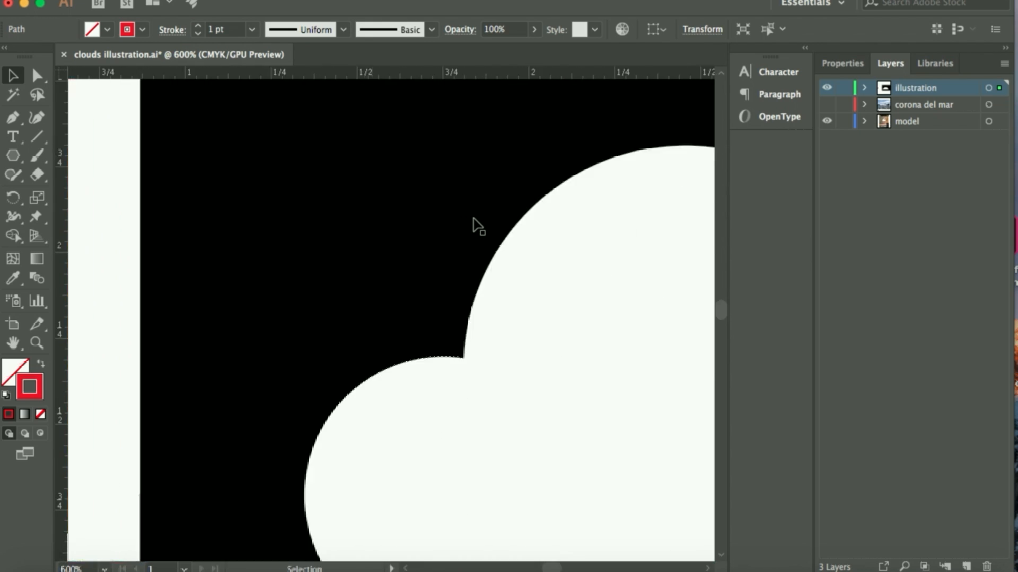
pyautogui.scroll(-2, 478, 227)
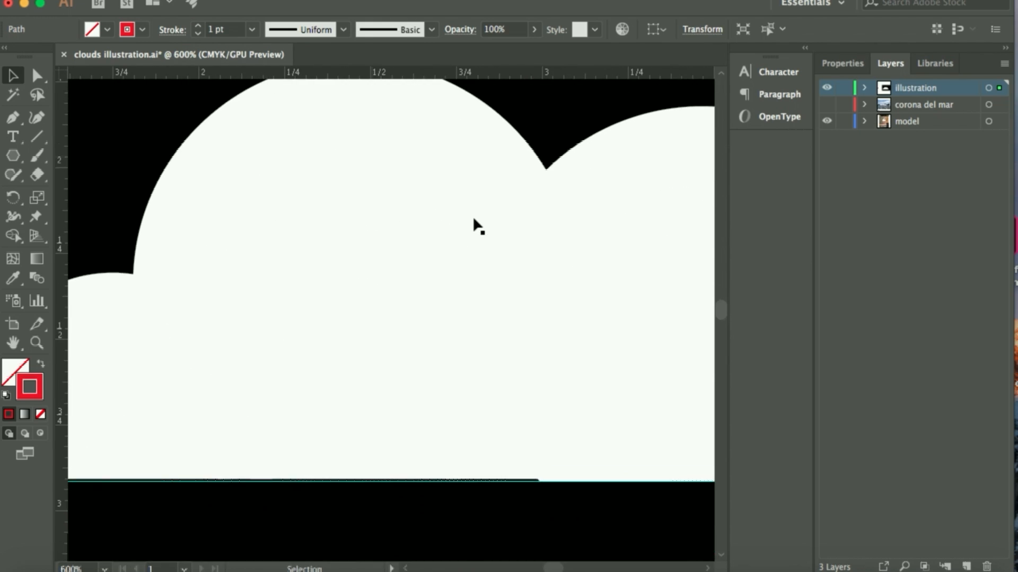
pyautogui.press('a')
pyautogui.hotkey('ctrl', '-')
pyautogui.hotkey('ctrl', '-')
pyautogui.hotkey('ctrl', '-')
pyautogui.hotkey('ctrl', '-')
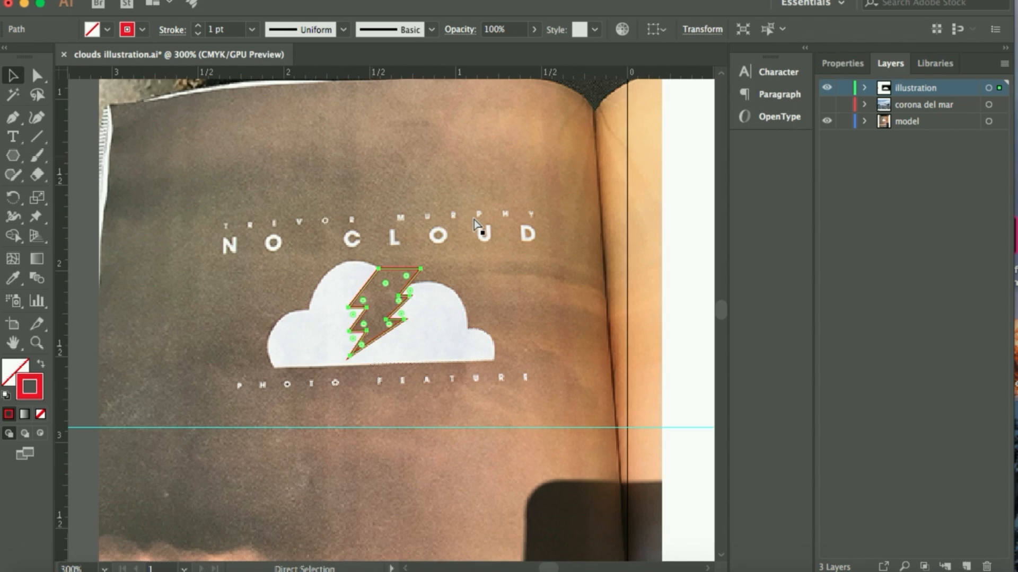
pyautogui.hscroll(10, 472, 215)
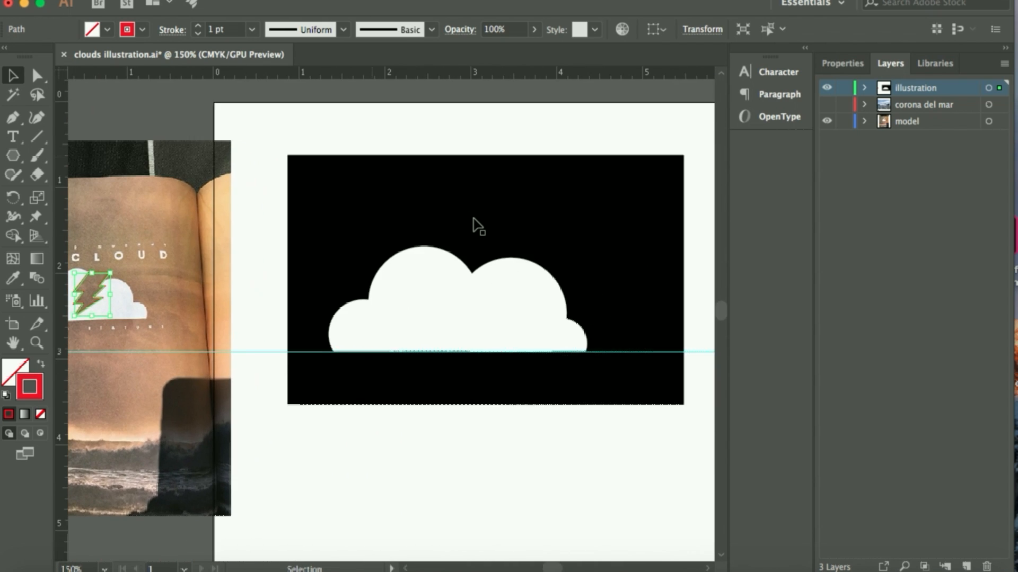
pyautogui.click(524, 440)
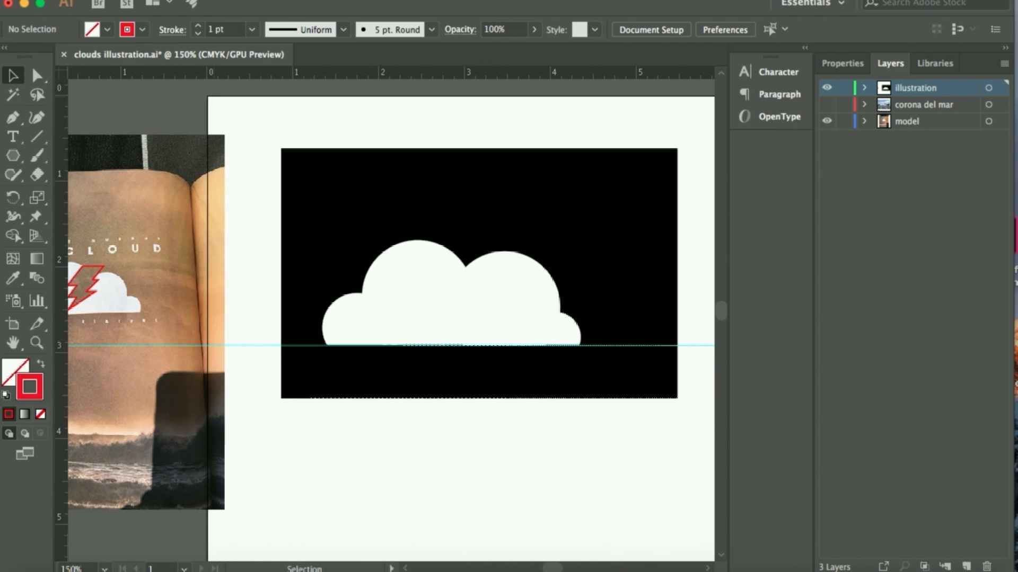
pyautogui.click(170, 1)
pyautogui.click(186, 67)
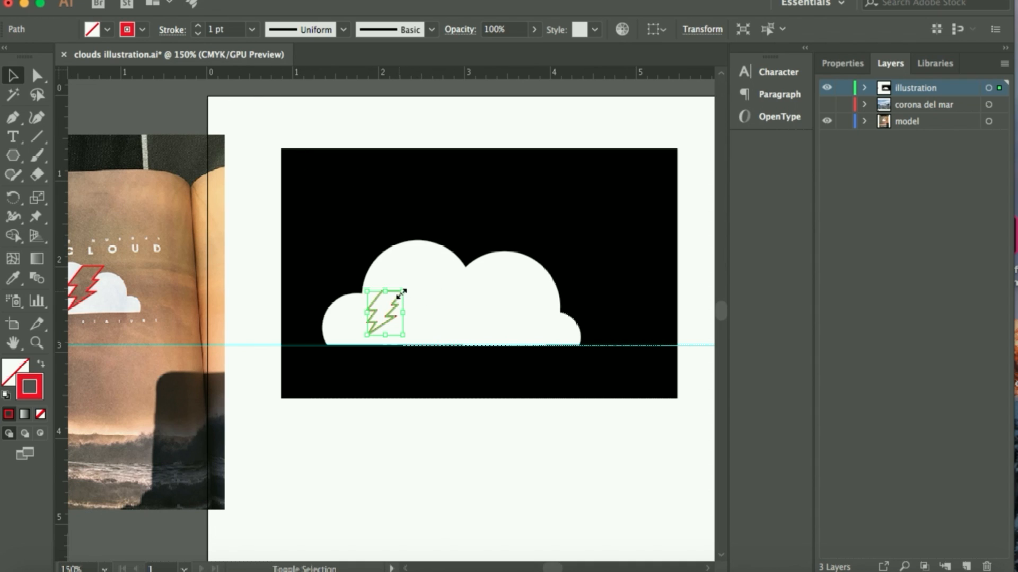
# Enlarge the pasted bolt proportionally to roughly the cloud's height and move it to the notch between the two large bumps
pyautogui.moveTo(402, 292); pyautogui.dragTo(455, 221)
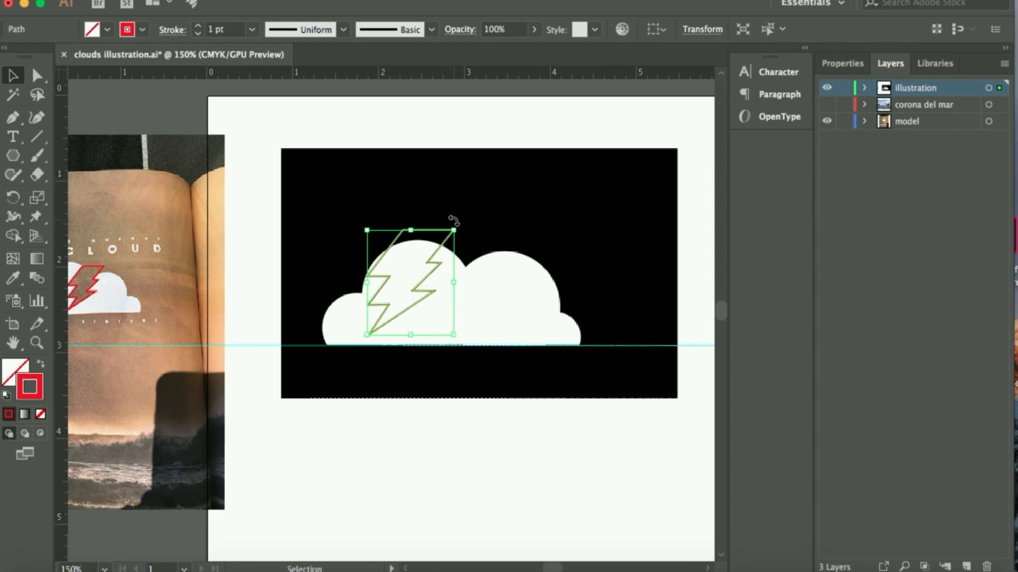
pyautogui.press('Right')
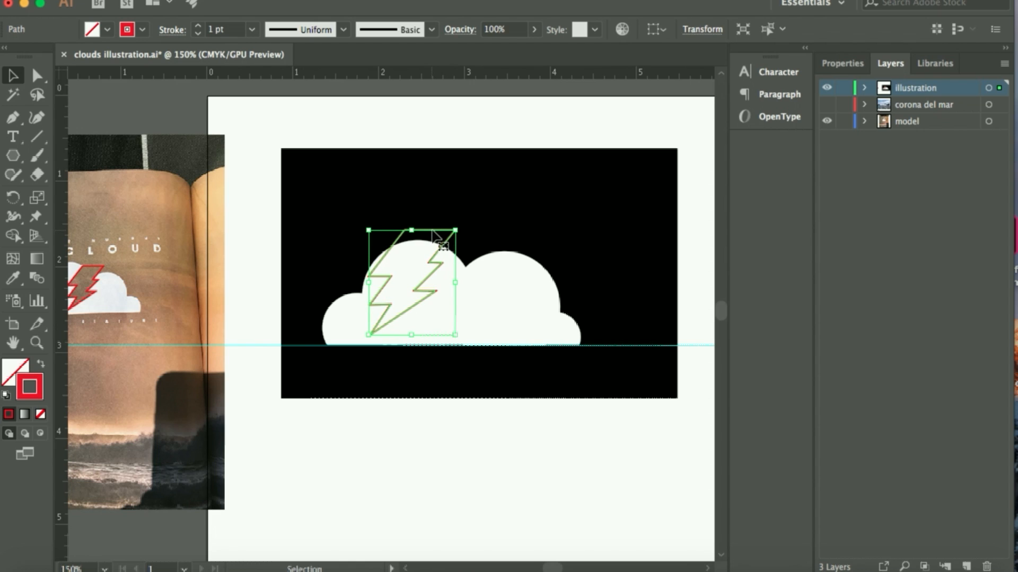
pyautogui.moveTo(433, 233); pyautogui.dragTo(480, 232)
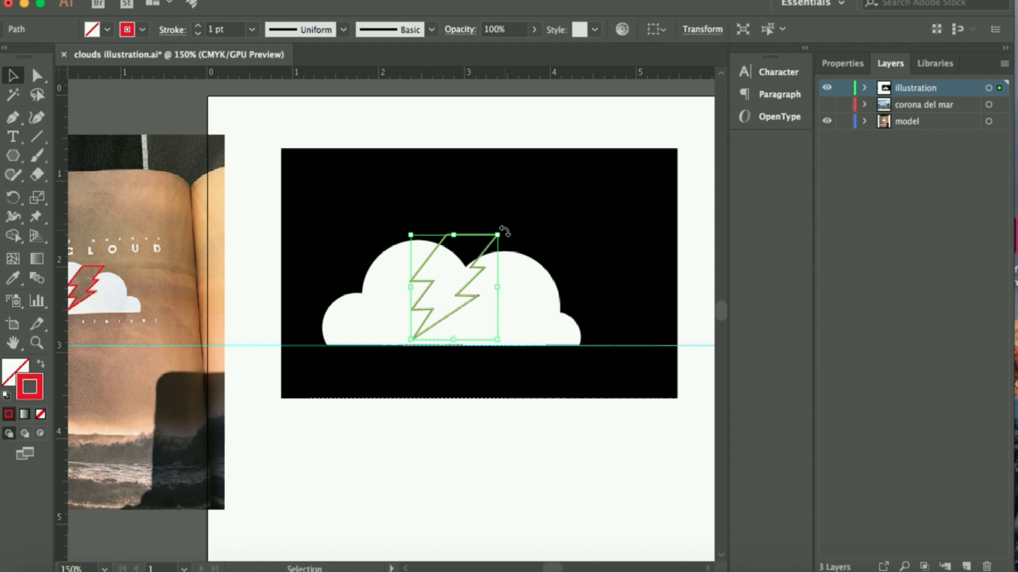
# Scale the bolt down slightly so its top meets the cloud's highest point, and nudge it a little to the right
pyautogui.press('shift')
pyautogui.moveTo(497, 234); pyautogui.dragTo(492, 239)
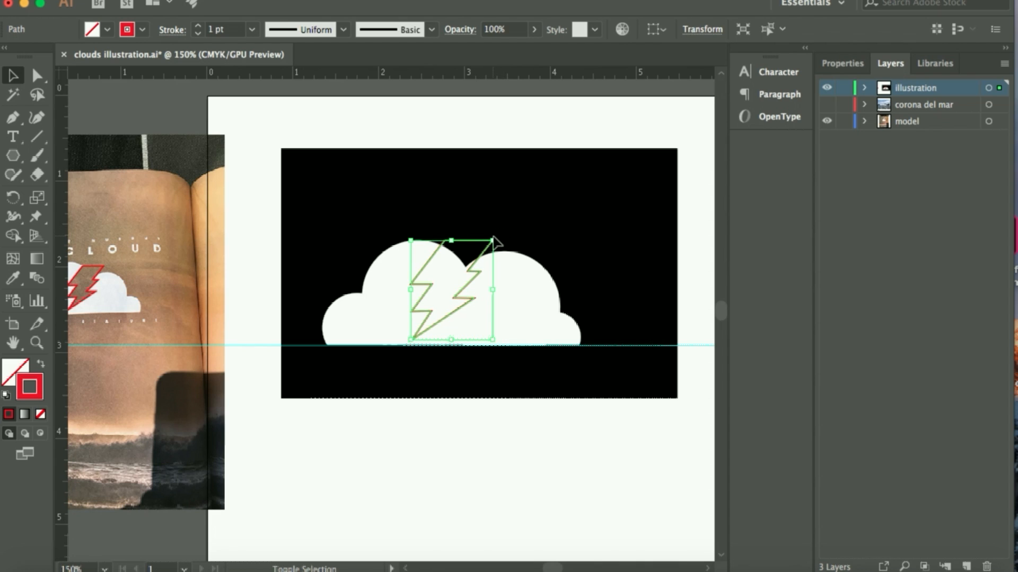
pyautogui.press('Right')
pyautogui.press('Right')
pyautogui.press('Right')
pyautogui.press('Right')
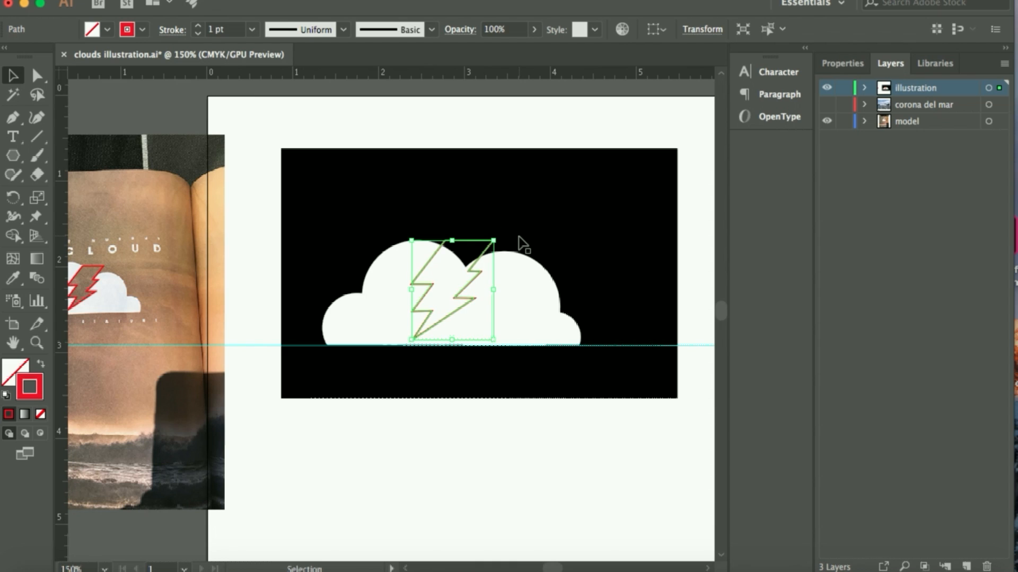
pyautogui.press('Right')
pyautogui.press('Right')
pyautogui.press('Right')
pyautogui.press('Right')
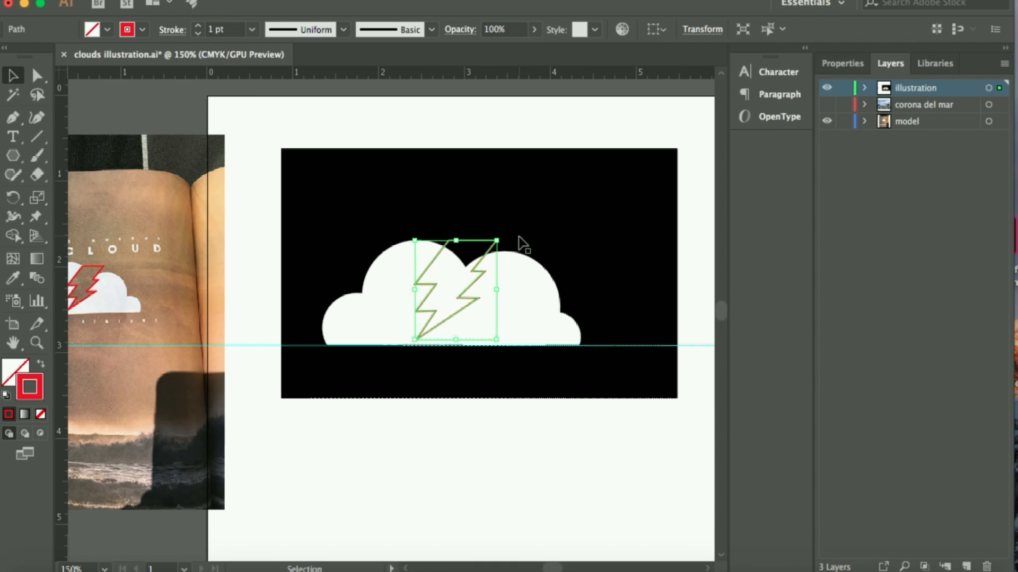
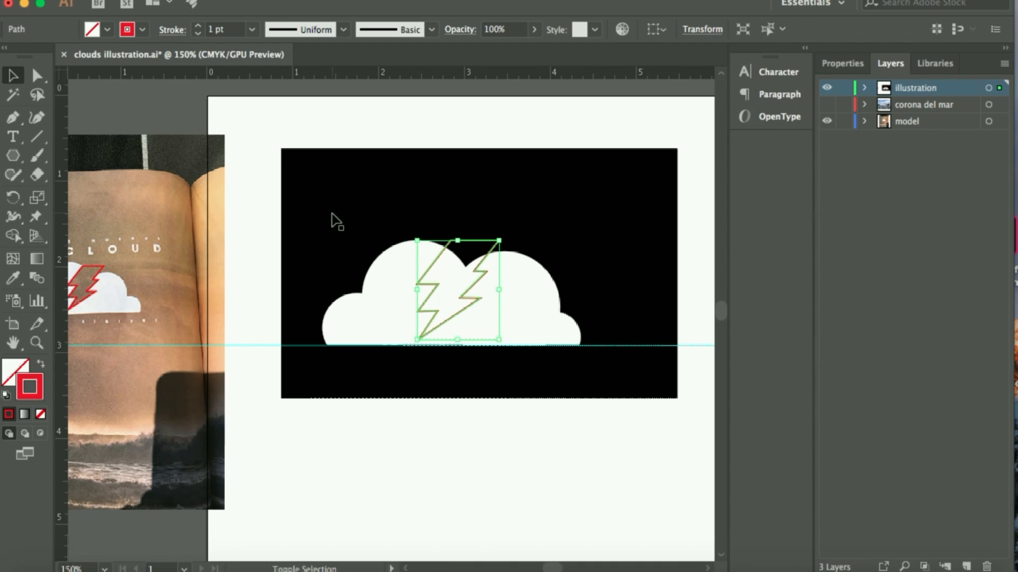
# Select the cloud circles with the bolt and cut the whole bolt shape out of the cloud using Shape Builder
pyautogui.keyDown('shift'); pyautogui.click(370, 282); pyautogui.keyUp('shift')
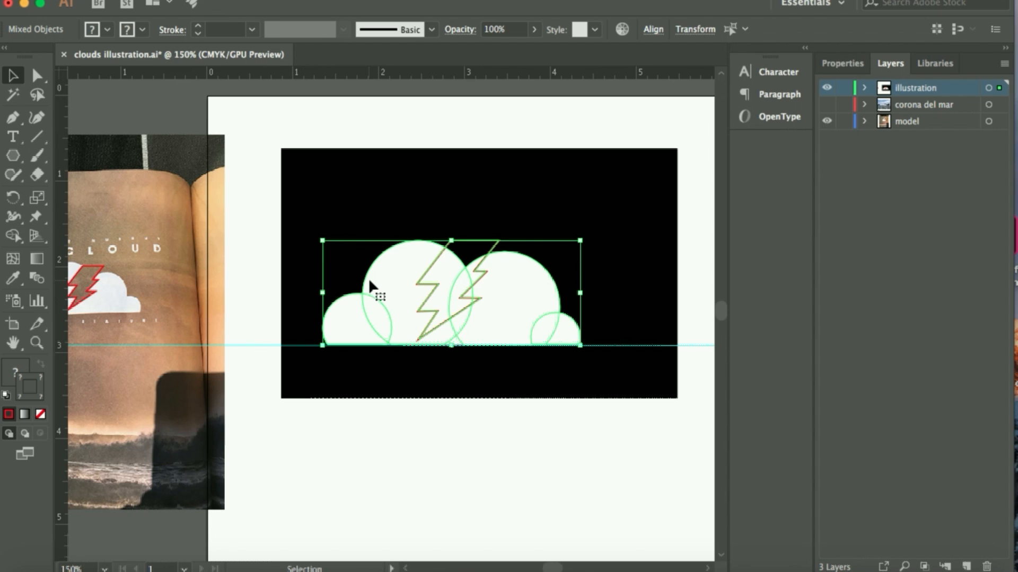
pyautogui.click(13, 239)
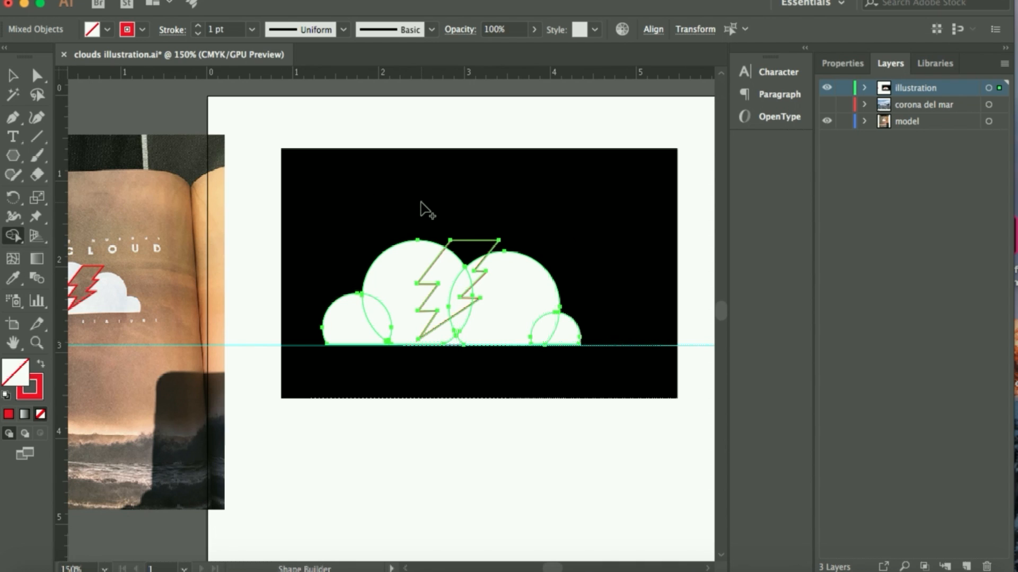
pyautogui.press('super+equal')
pyautogui.press('super+equal')
pyautogui.press('super+equal')
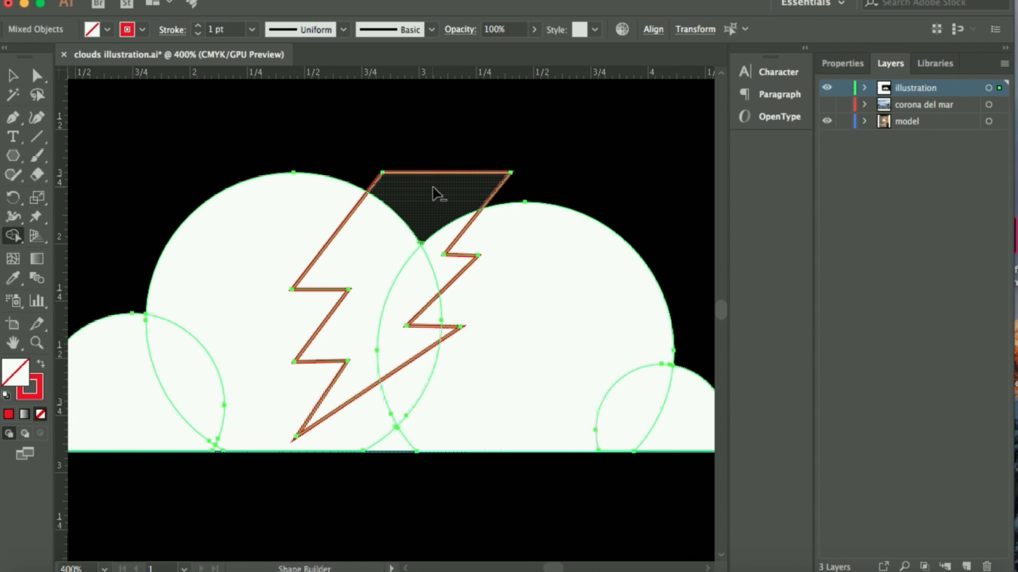
pyautogui.moveTo(435, 195)
pyautogui.mouseDown()
pyautogui.moveTo(393, 240)
pyautogui.moveTo(433, 254)
pyautogui.mouseUp()
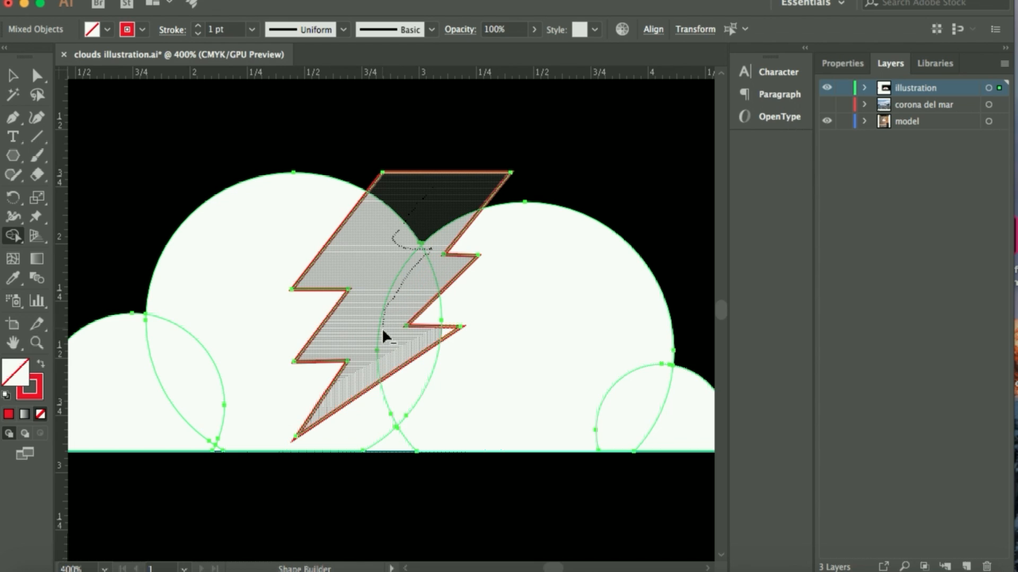
pyautogui.moveTo(417, 339); pyautogui.dragTo(444, 334)
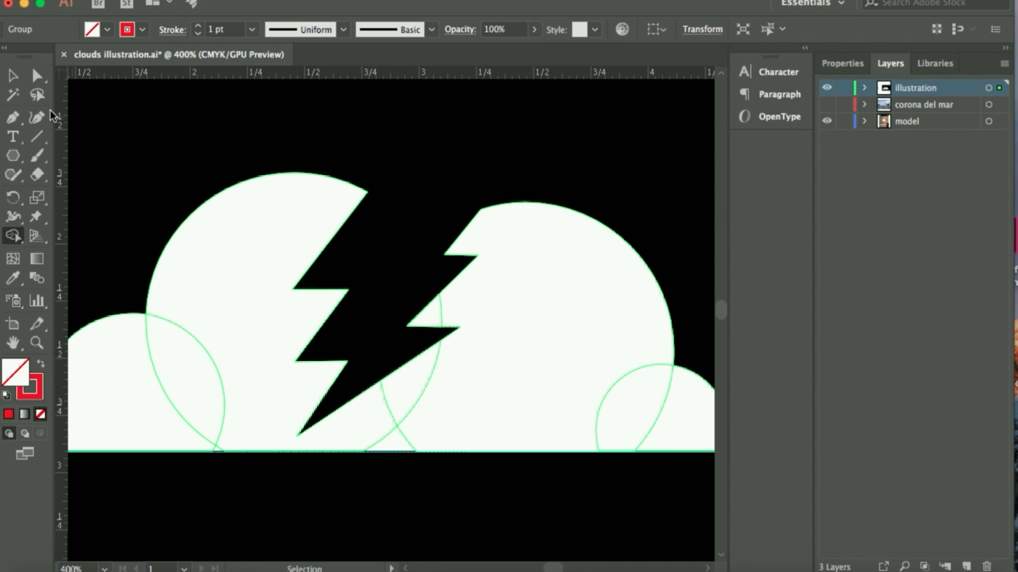
pyautogui.click(13, 77)
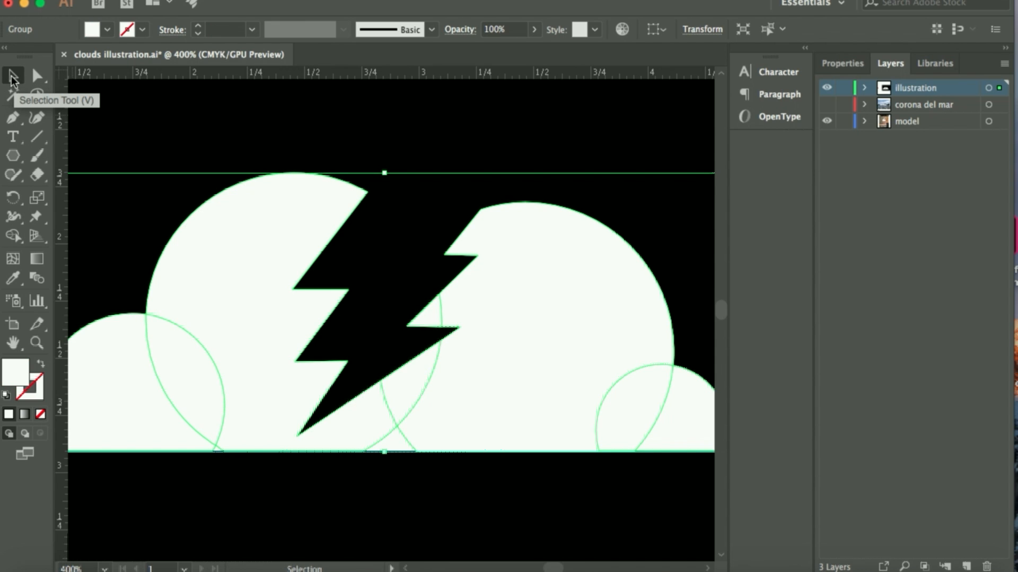
pyautogui.press('super+minus')
pyautogui.press('super+minus')
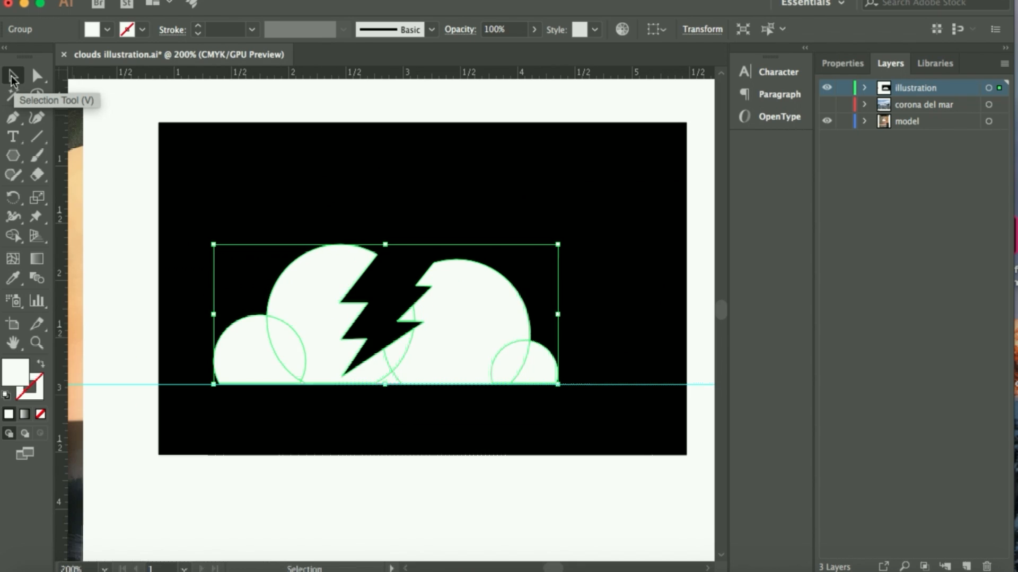
# Delete the black background rectangle behind the split cloud
pyautogui.click(318, 530)
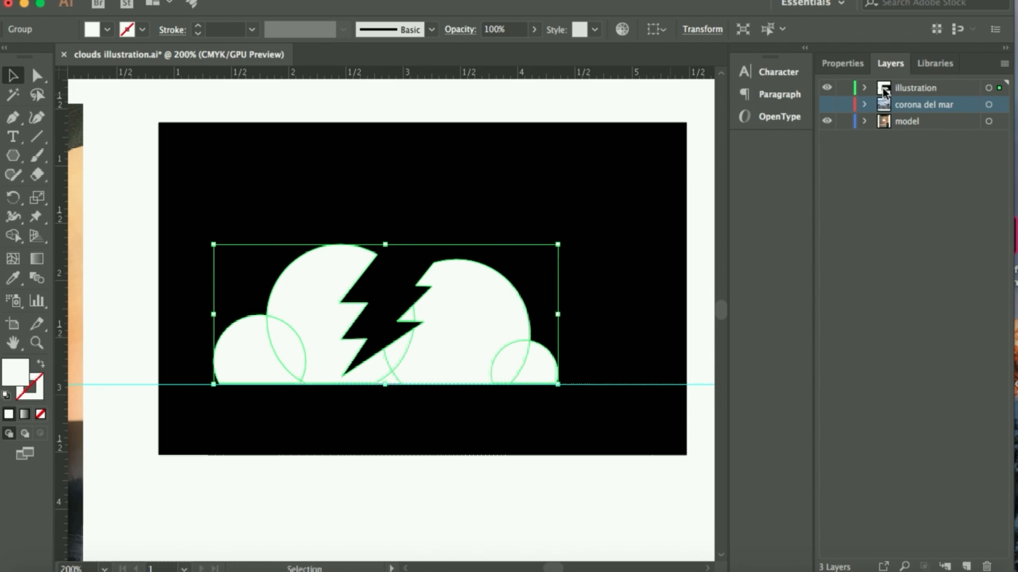
pyautogui.click(638, 105)
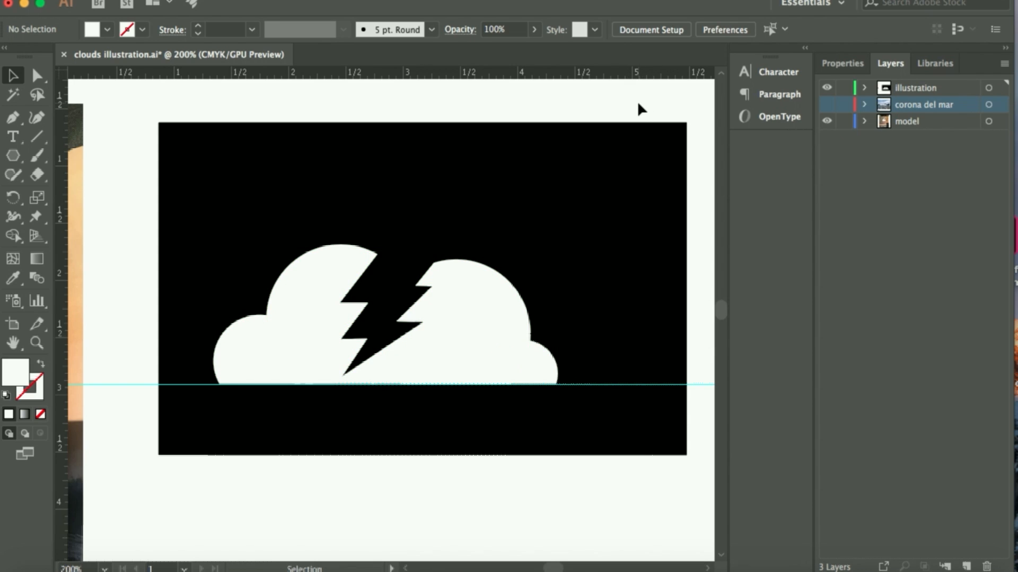
pyautogui.click(679, 139)
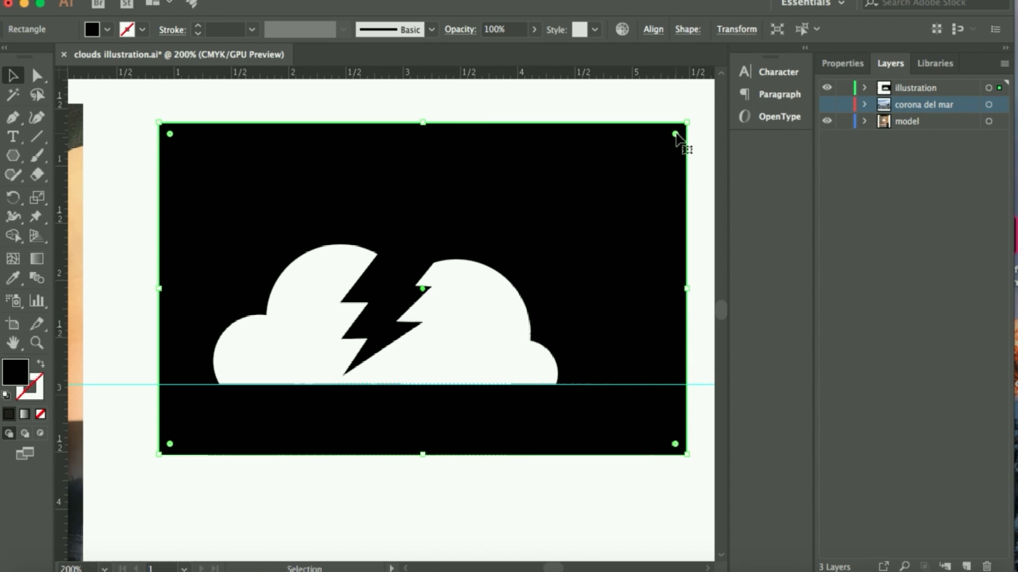
pyautogui.press('Delete')
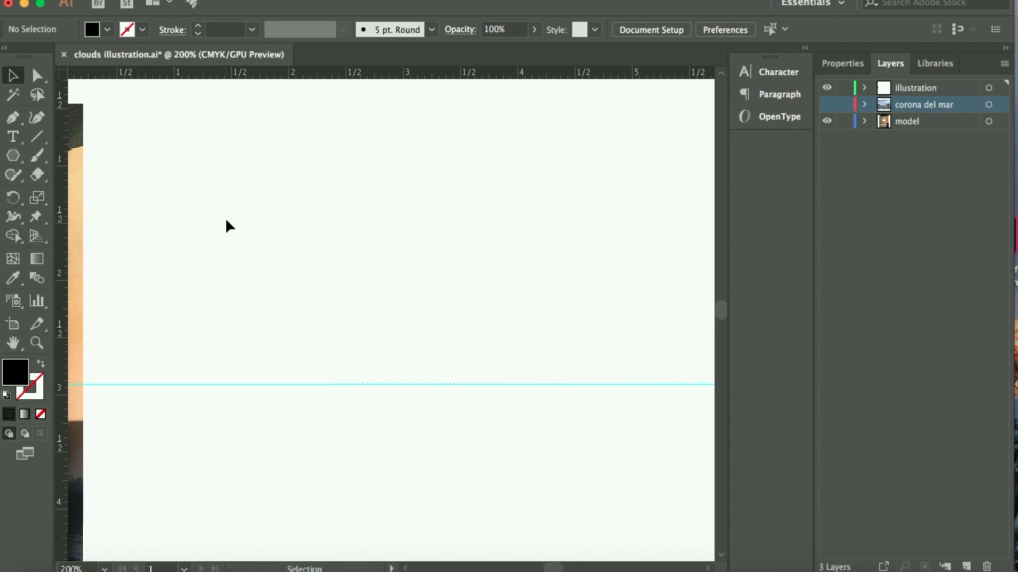
# Select all pieces of the white cloud and copy them
pyautogui.moveTo(224, 220); pyautogui.dragTo(540, 435)
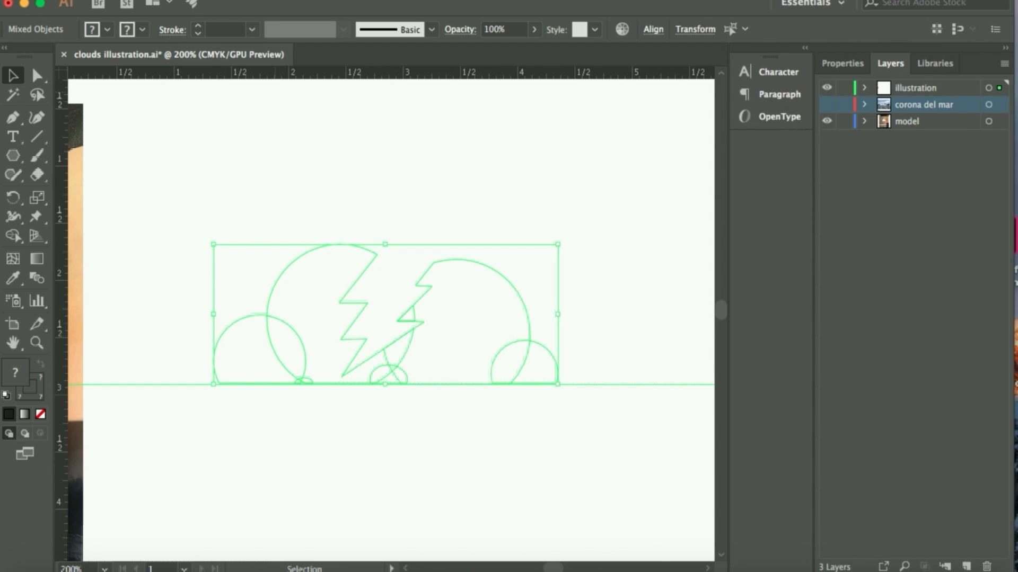
pyautogui.click(168, 0)
pyautogui.click(186, 50)
# Hide the illustration layer, show the corona del mar layer and paste the cloud in place, allowing affected layers to be unlocked and shown
pyautogui.click(828, 88)
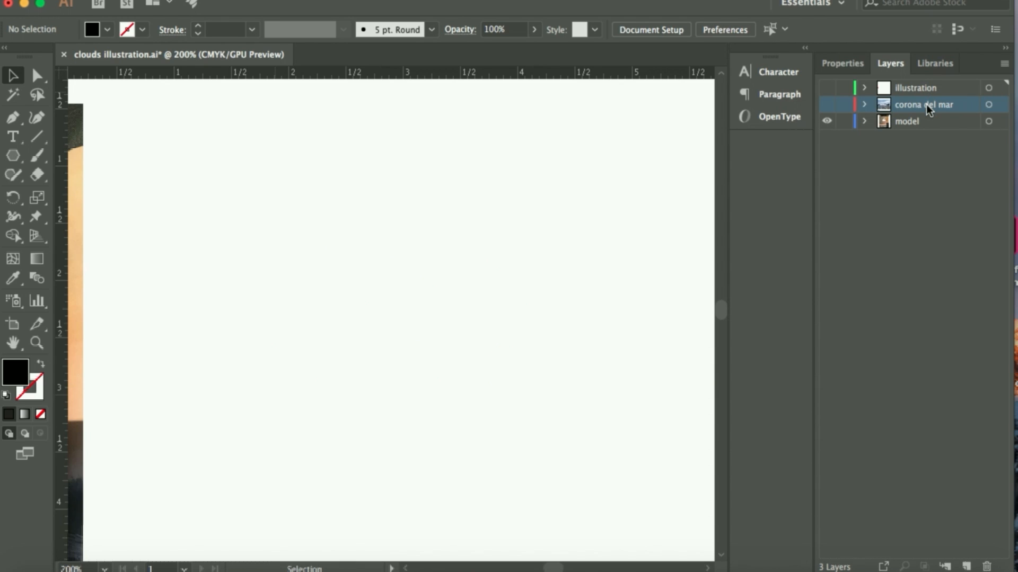
pyautogui.click(827, 105)
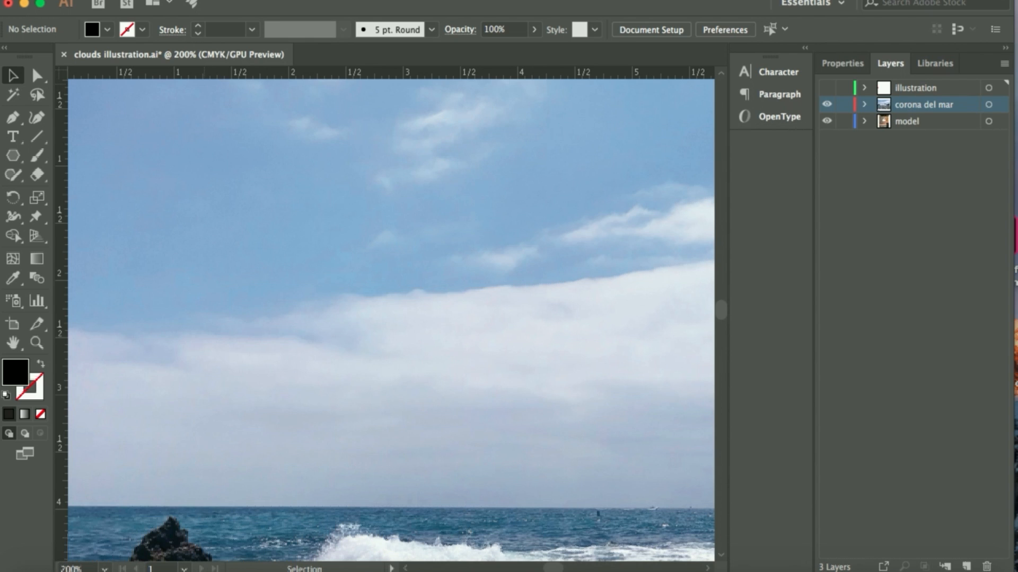
pyautogui.click(171, 0)
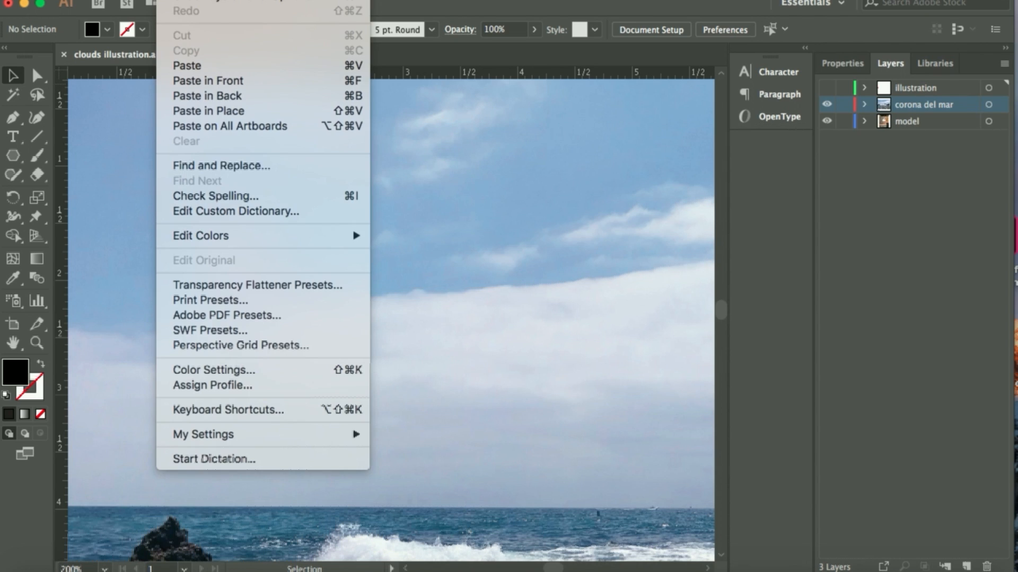
pyautogui.click(202, 112)
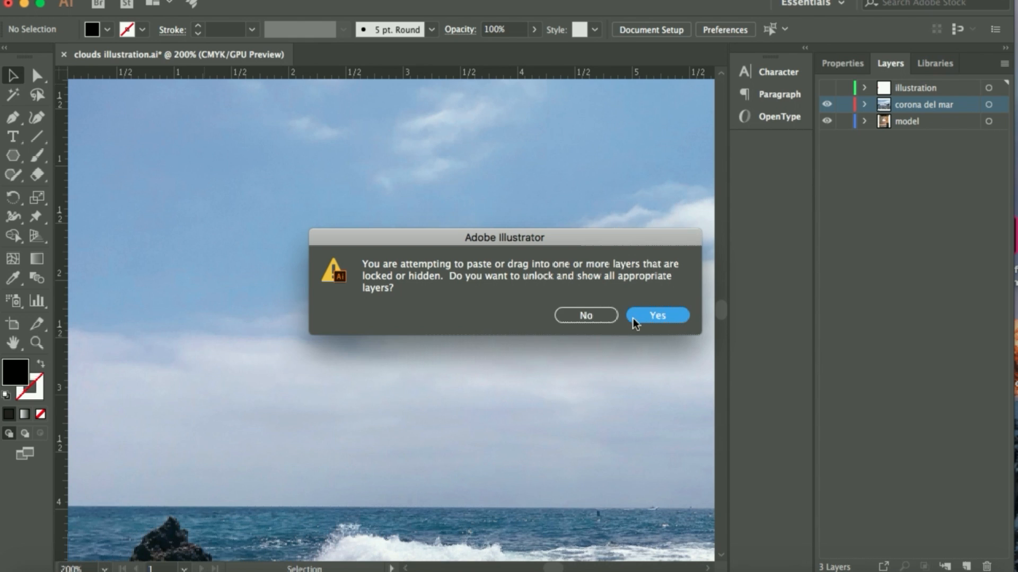
pyautogui.click(647, 316)
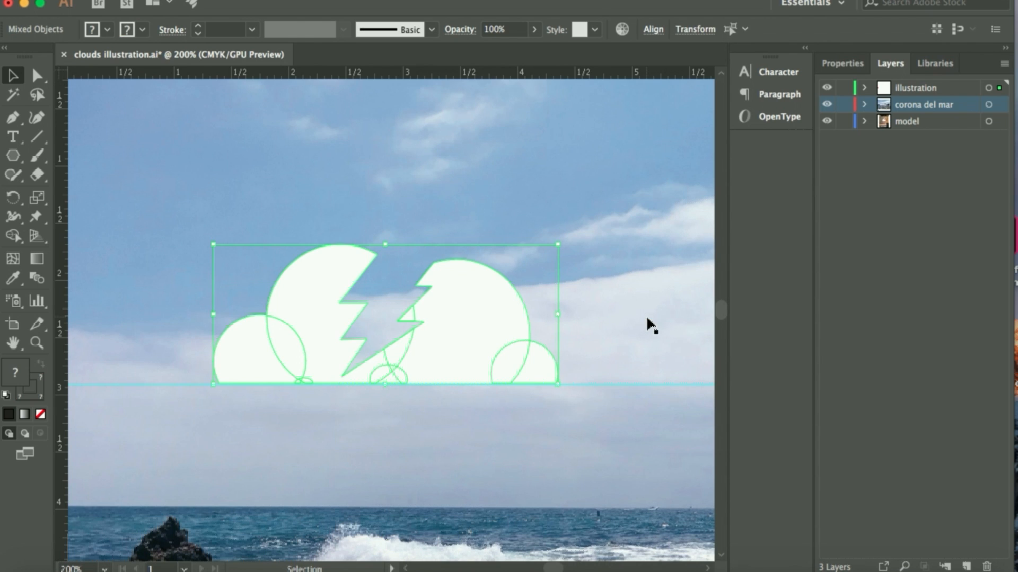
pyautogui.press('super+0')
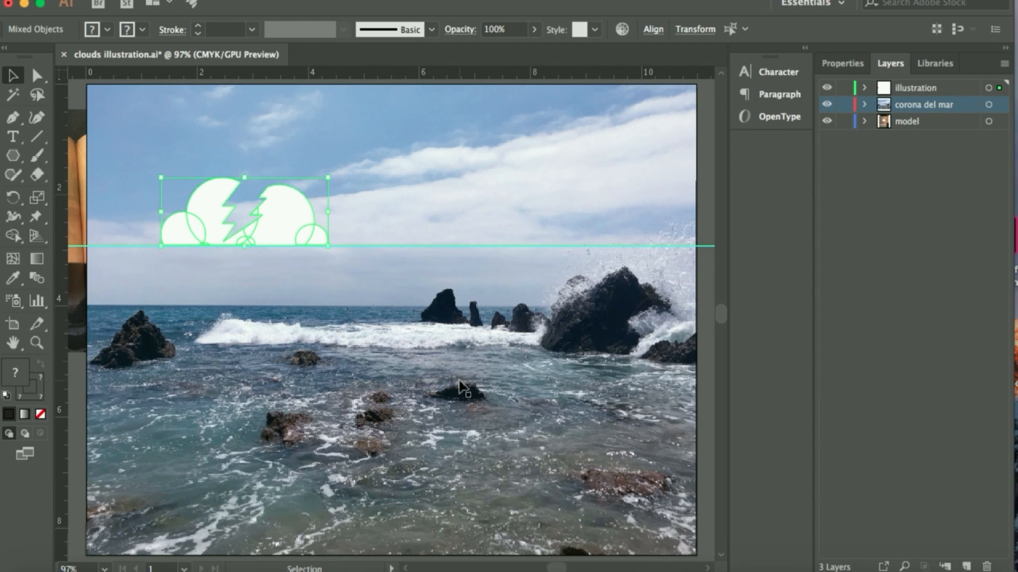
# Clear all guides from the document
pyautogui.click(370, 318)
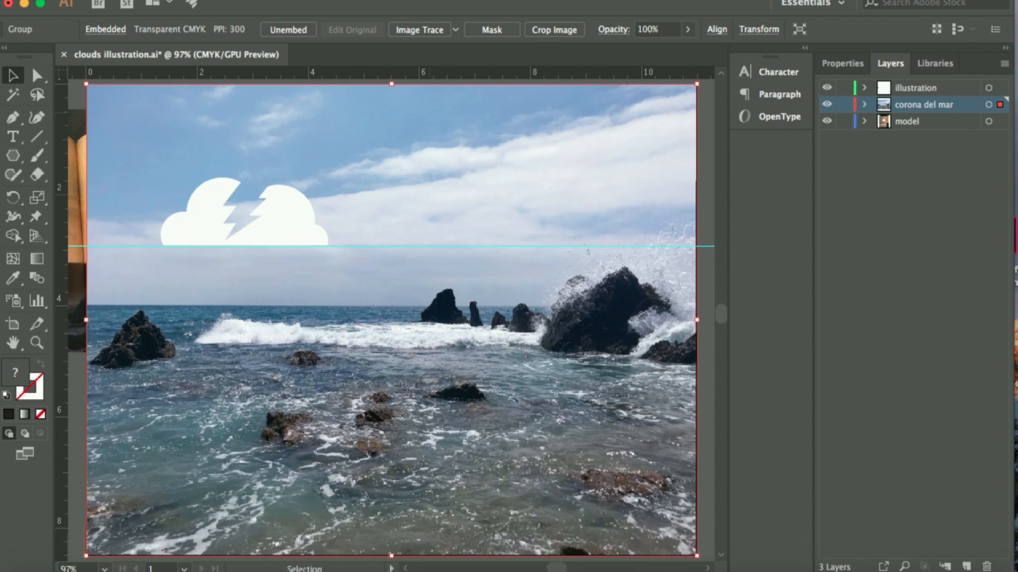
pyautogui.click(391, 0)
pyautogui.click(391, 0)
pyautogui.click(391, 0)
pyautogui.moveTo(417, 448)
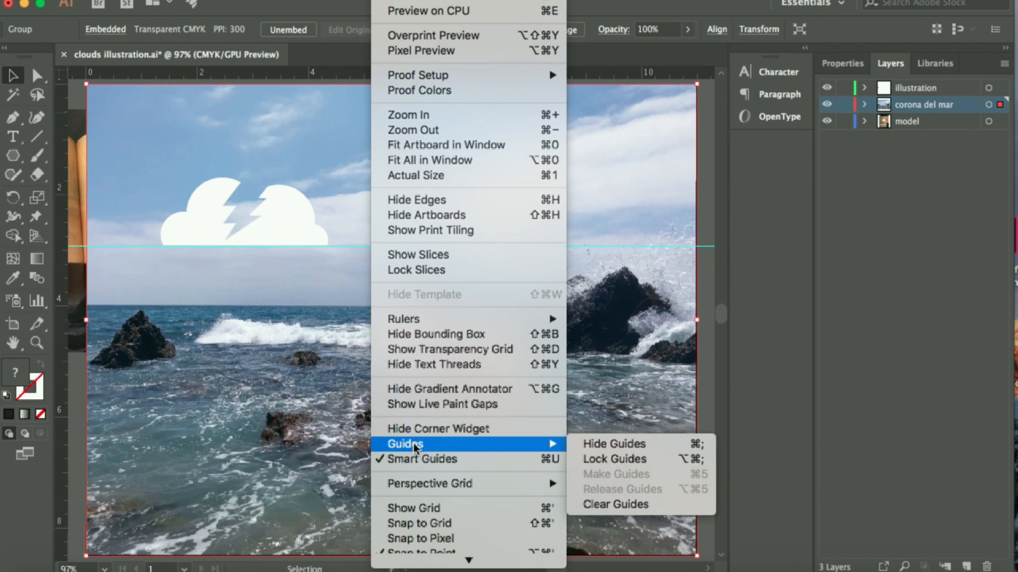
pyautogui.click(619, 508)
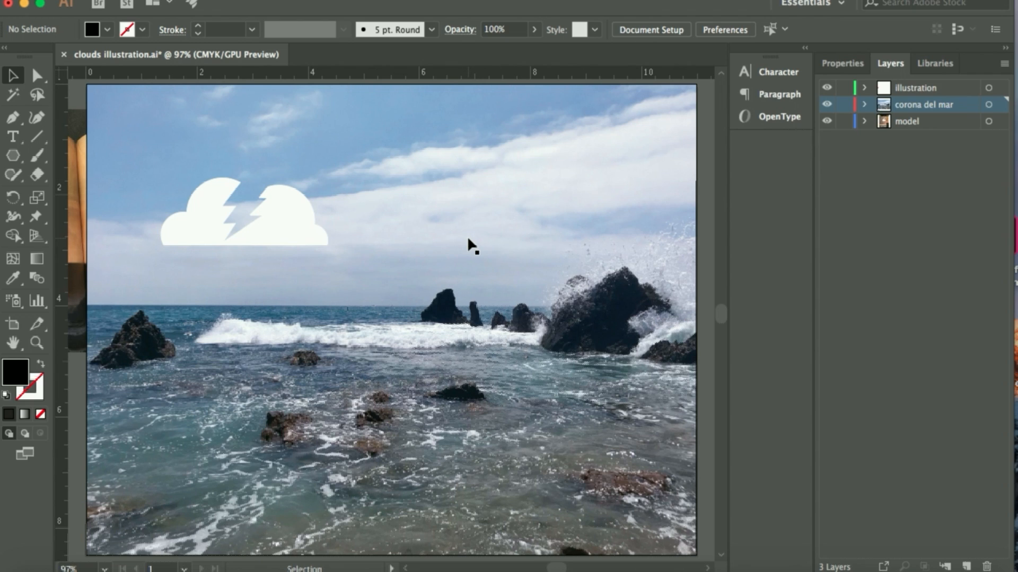
# Examine the lettering above and below the cloud on the reference photo, and compare it with the cloud on the ocean photo
pyautogui.hscroll(-10, 242, 293)
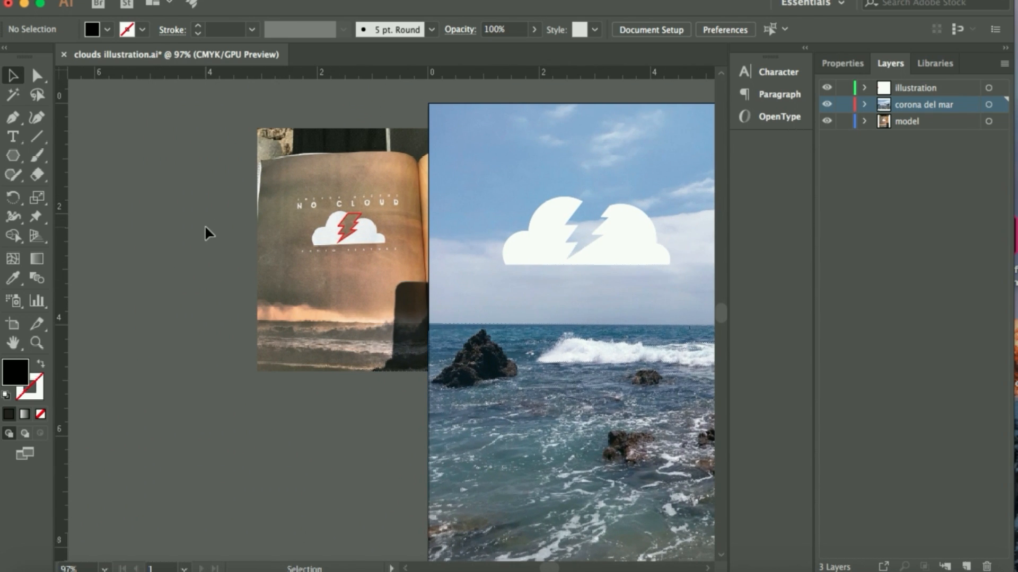
pyautogui.press('super+equal')
pyautogui.press('super+equal')
pyautogui.press('super+equal')
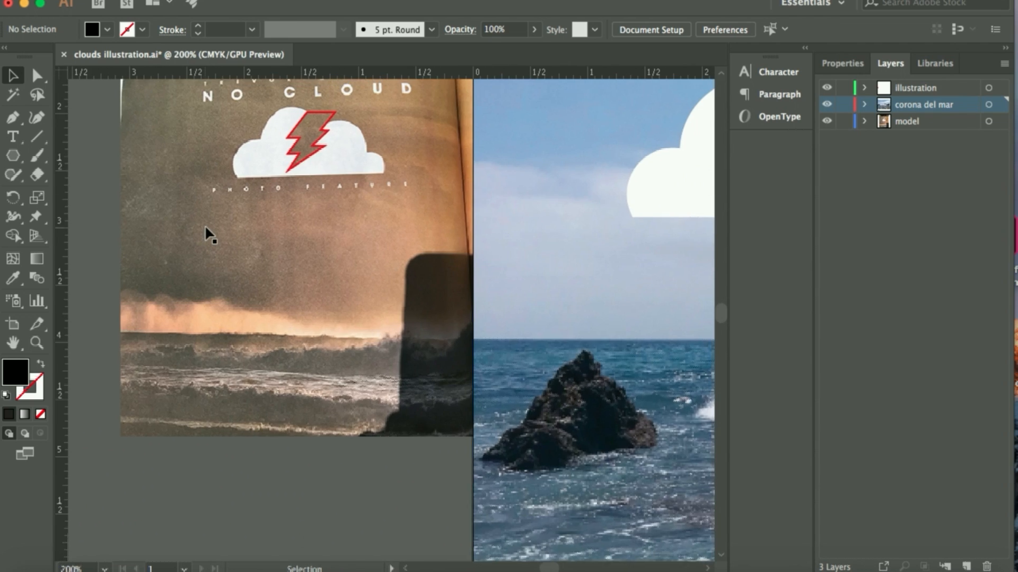
pyautogui.scroll(5, 207, 228)
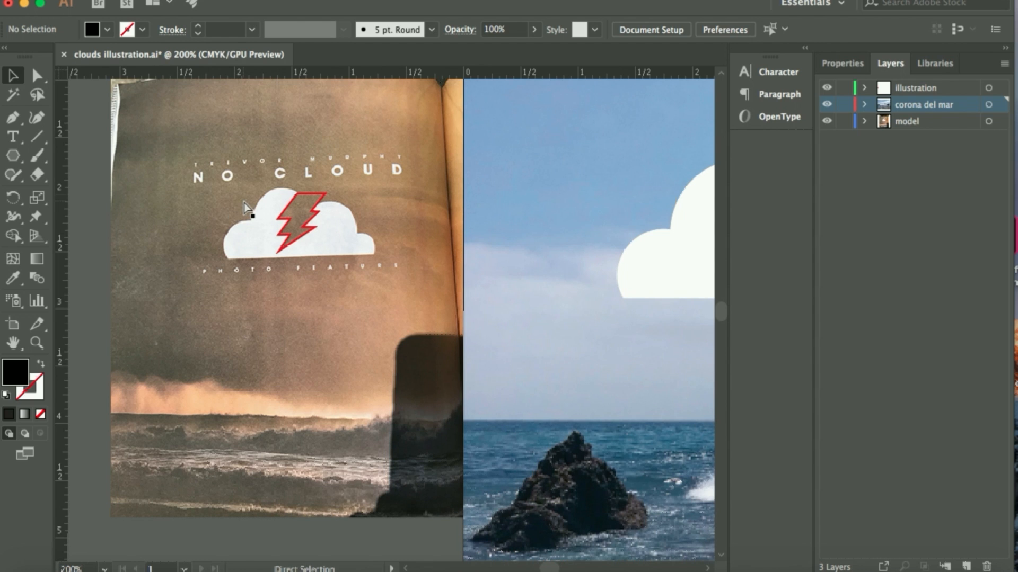
pyautogui.press('super+equal')
pyautogui.scroll(5, 265, 174)
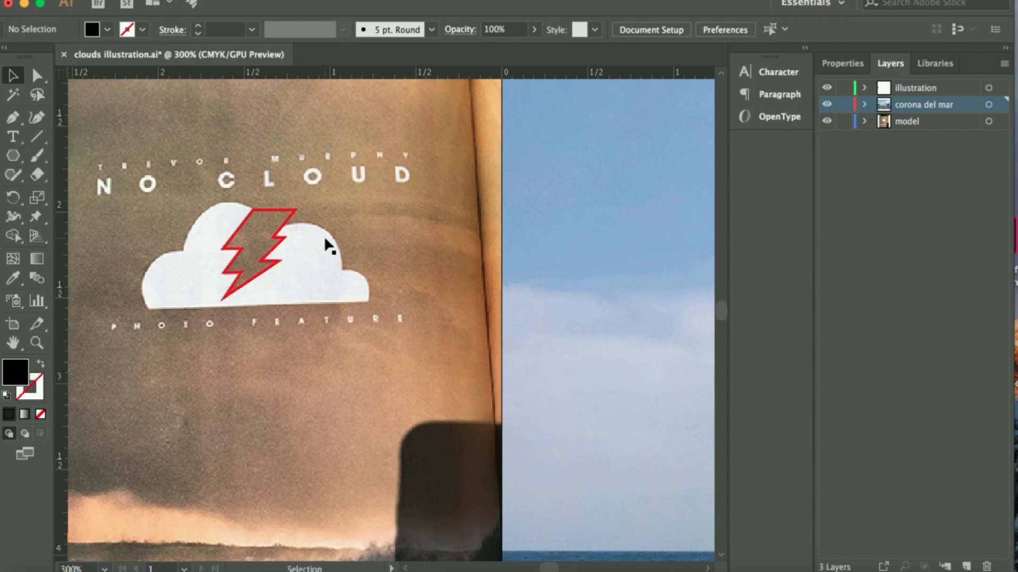
pyautogui.hscroll(5, 324, 236)
pyautogui.scroll(3, 323, 236)
pyautogui.hscroll(10, 324, 239)
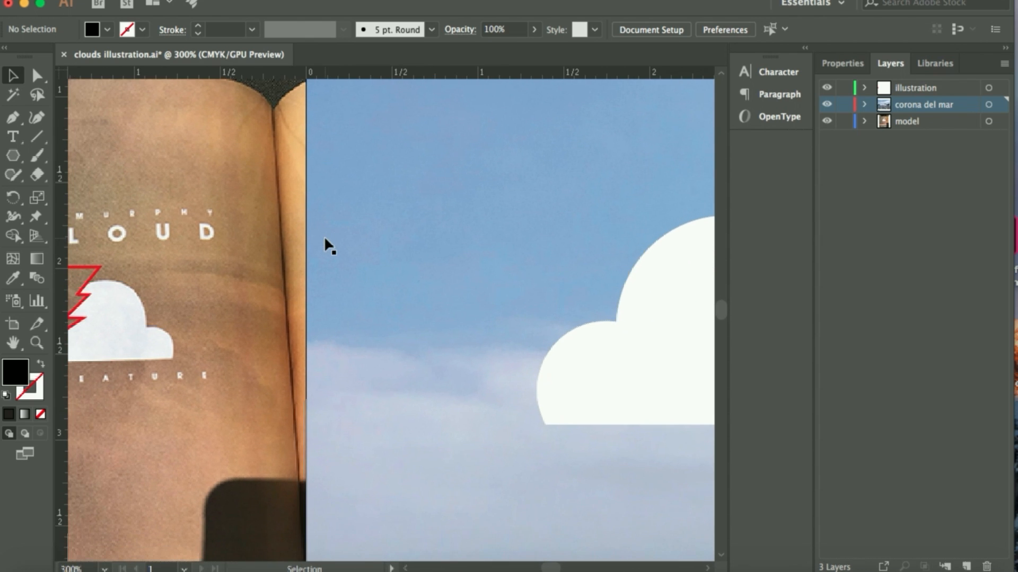
pyautogui.hscroll(5, 325, 238)
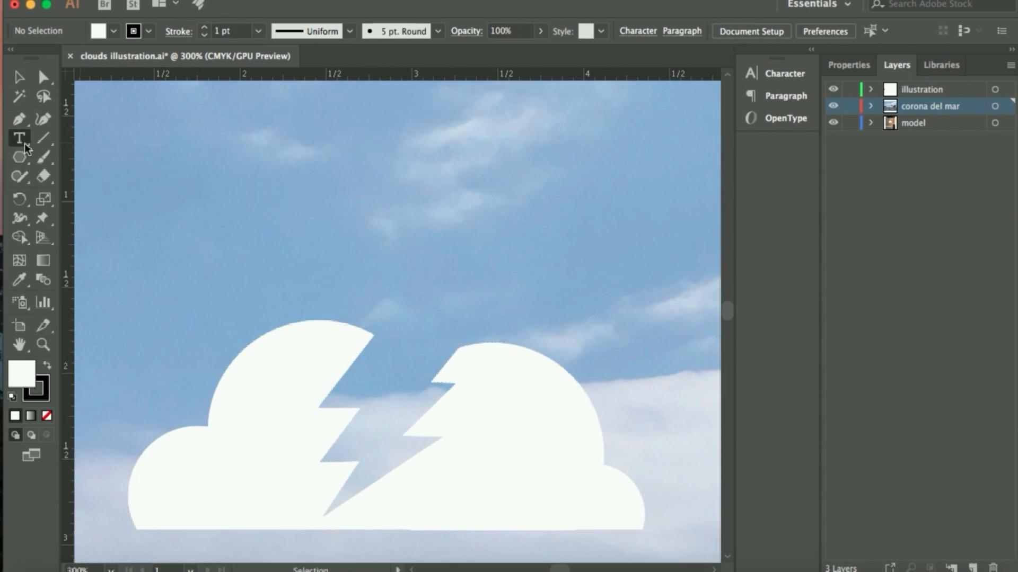
# Set up the Type tool with the Futura Bold font at 21 pt
pyautogui.click(24, 143)
pyautogui.click(635, 33)
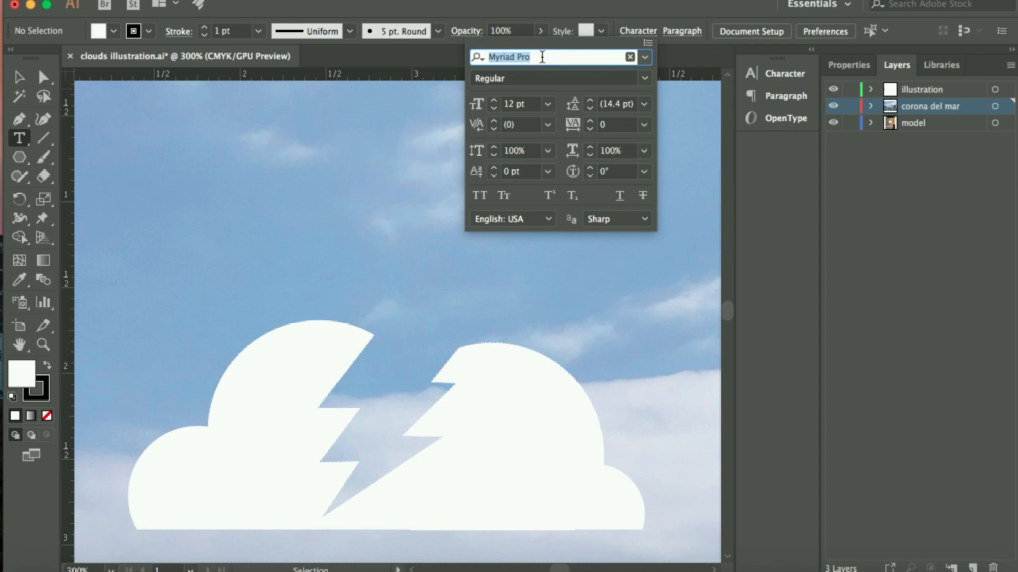
pyautogui.write('F')
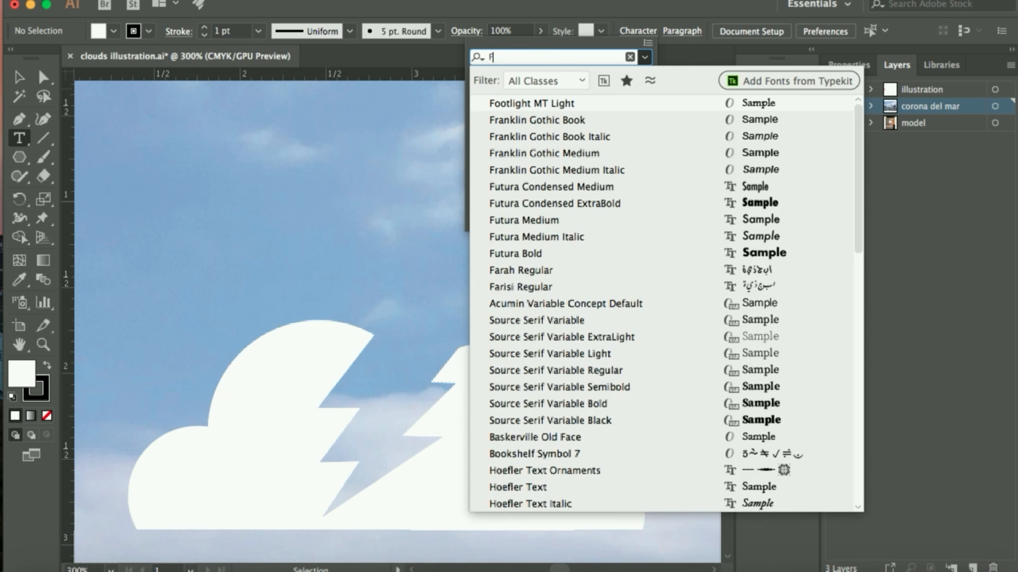
pyautogui.write('UTUR')
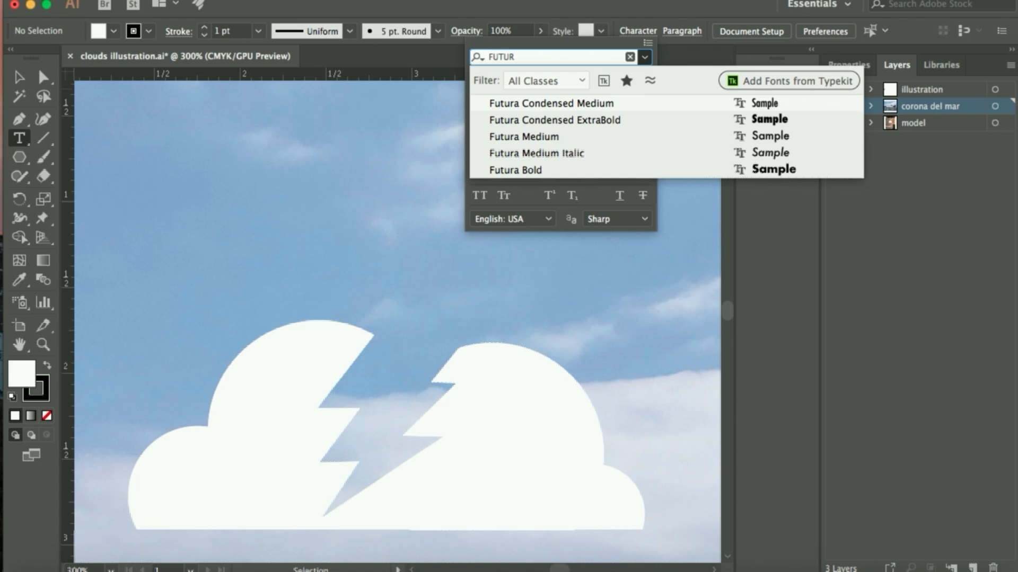
pyautogui.click(532, 168)
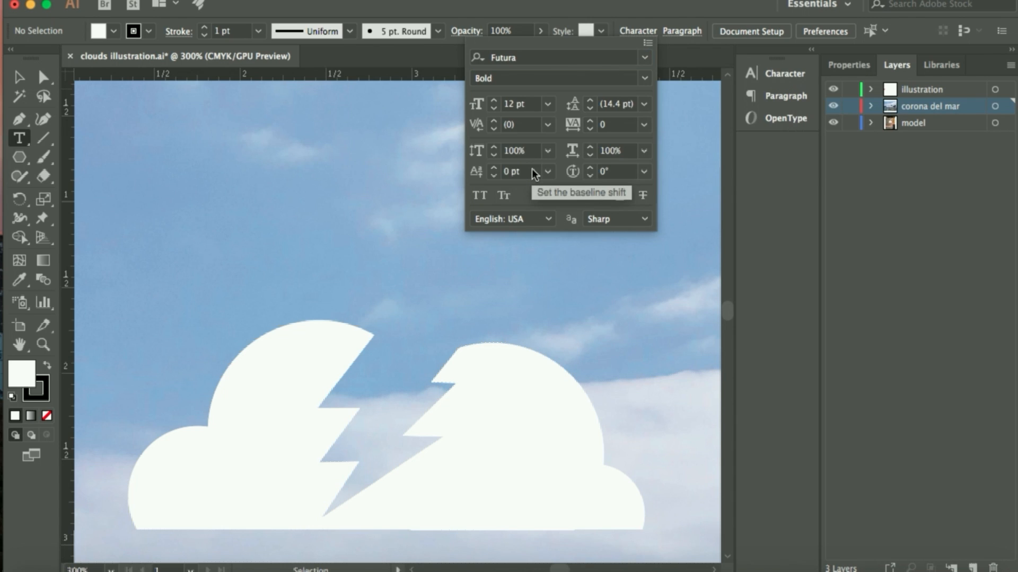
pyautogui.click(548, 104)
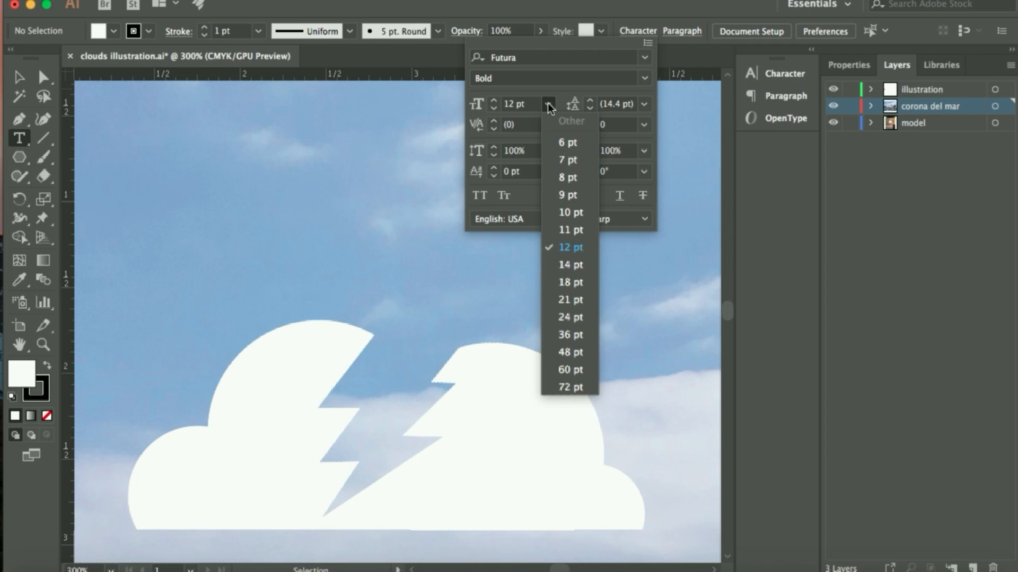
pyautogui.click(556, 296)
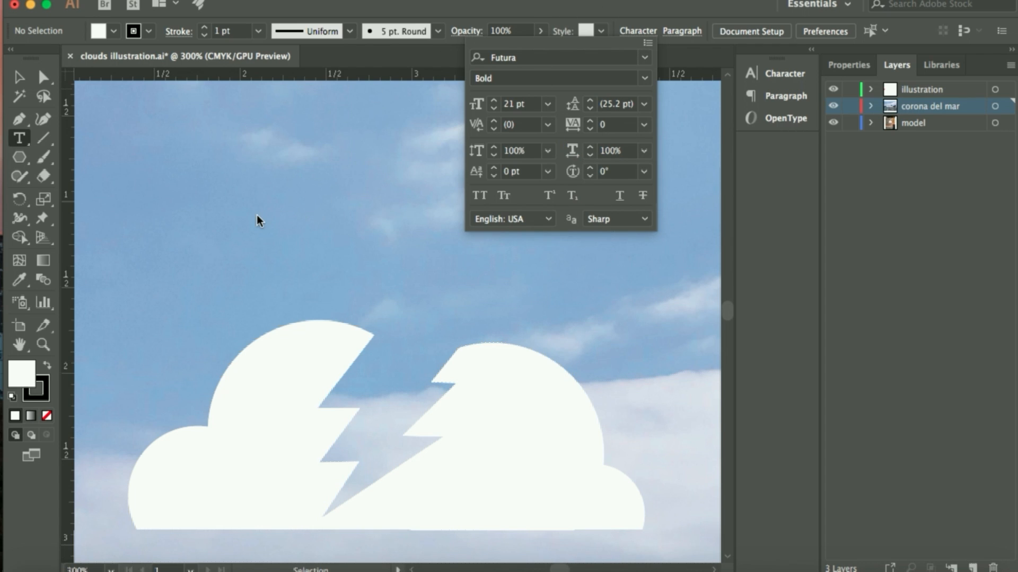
pyautogui.click(18, 140)
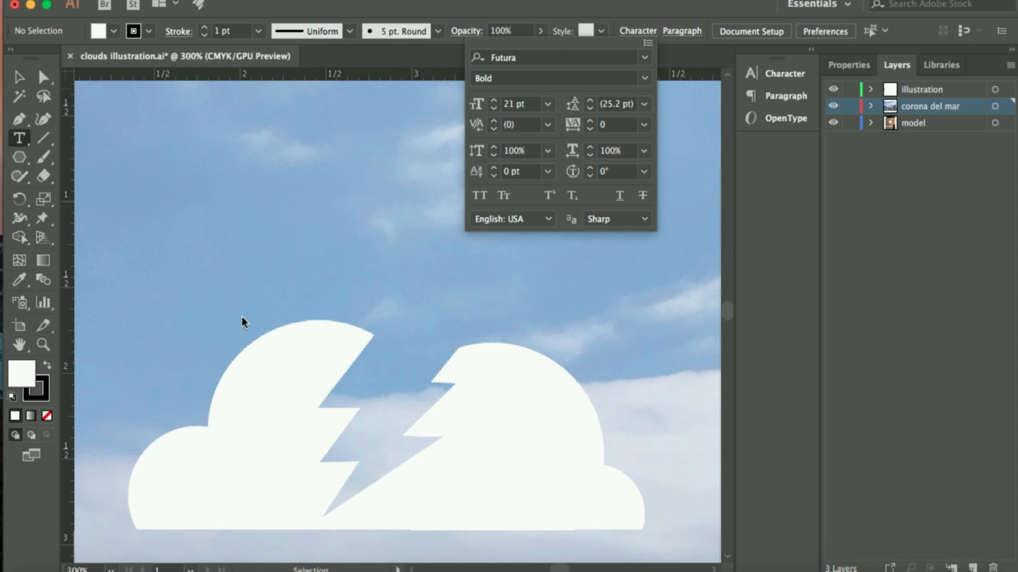
pyautogui.click(44, 383)
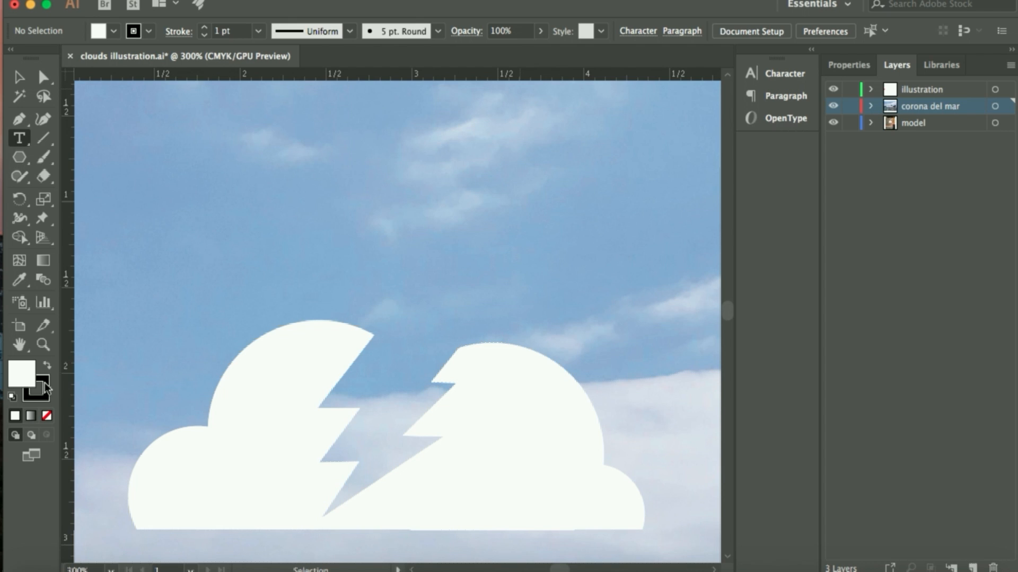
# Remove the stroke and make the white fill active for new text
pyautogui.click(45, 382)
pyautogui.click(48, 417)
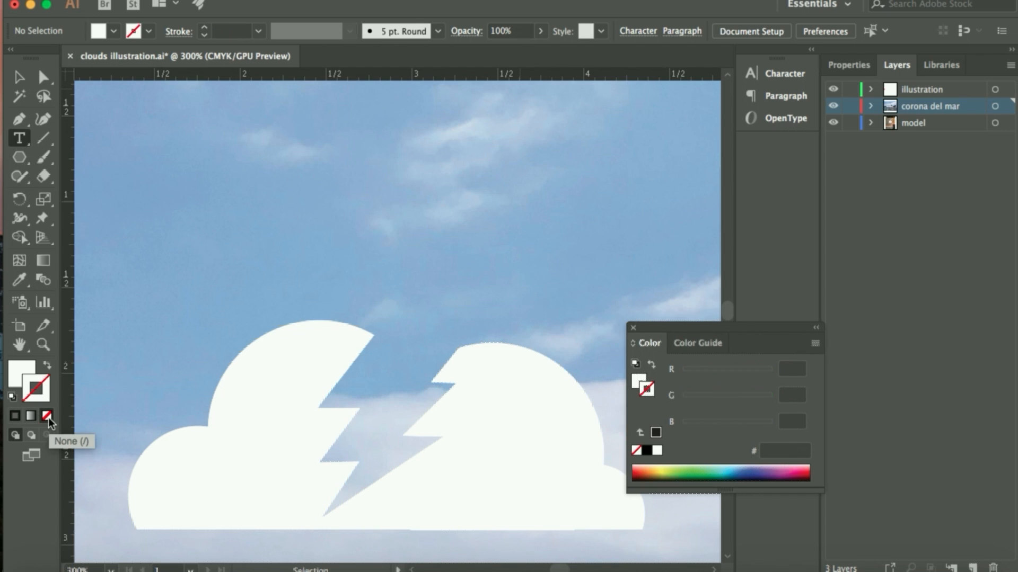
pyautogui.click(21, 372)
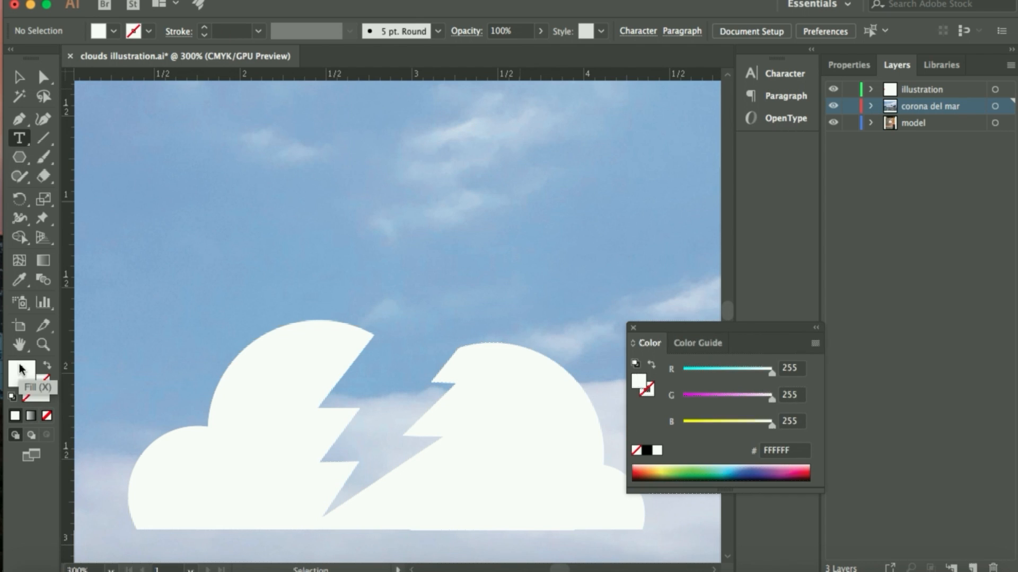
# Add a point text object above the cloud and replace its placeholder with COMM 317
pyautogui.click(276, 252)
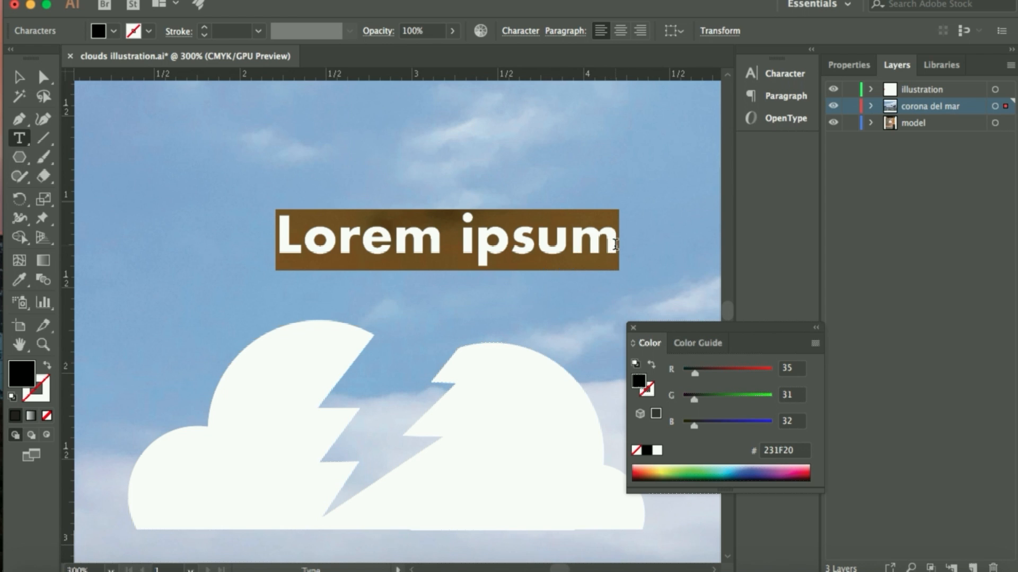
pyautogui.click(615, 245)
pyautogui.moveTo(615, 245); pyautogui.dragTo(273, 232)
pyautogui.write('CO')
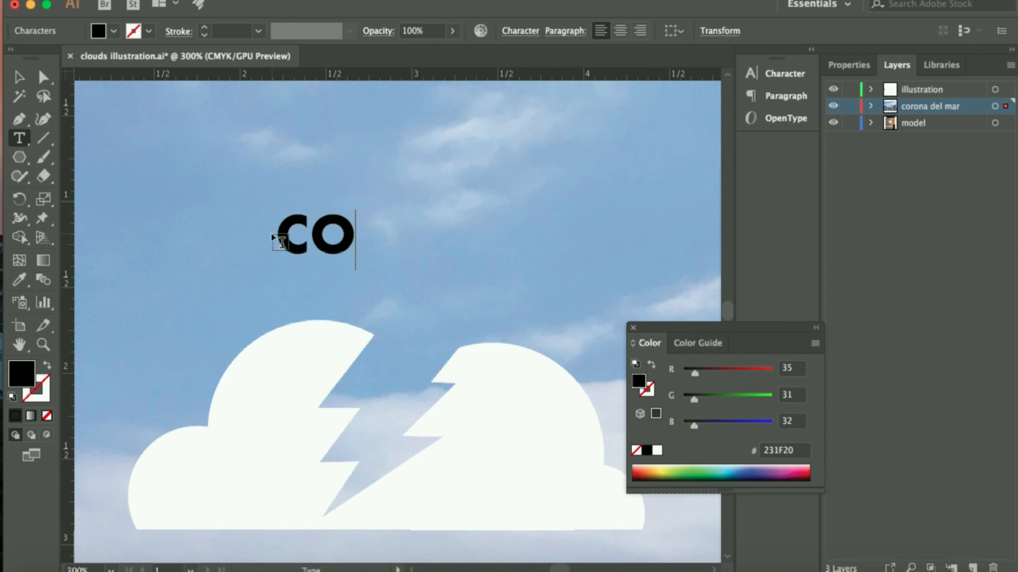
pyautogui.write('MM 317')
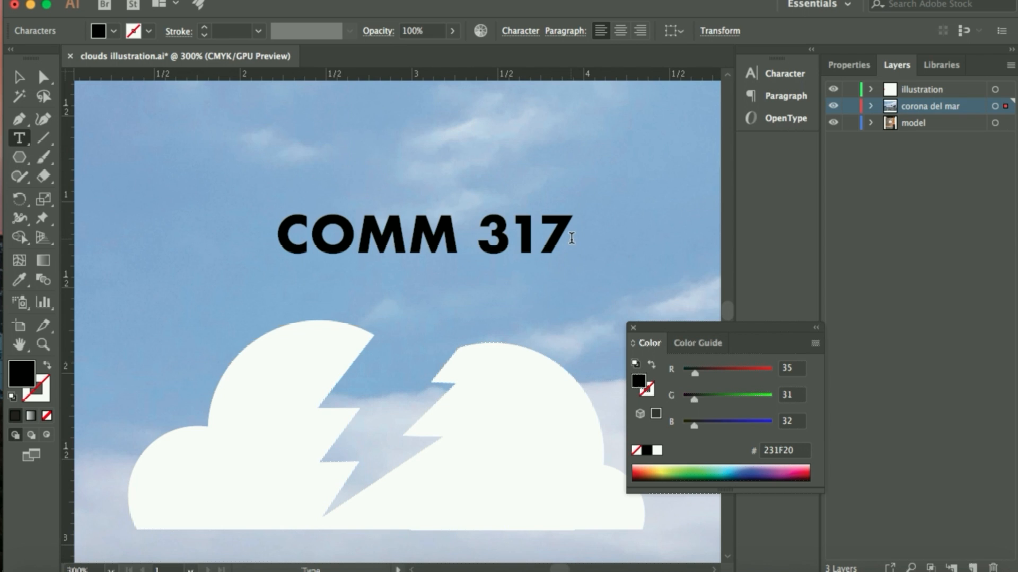
# Give all of the COMM 317 lettering a white fill and no stroke
pyautogui.moveTo(570, 238); pyautogui.dragTo(248, 225)
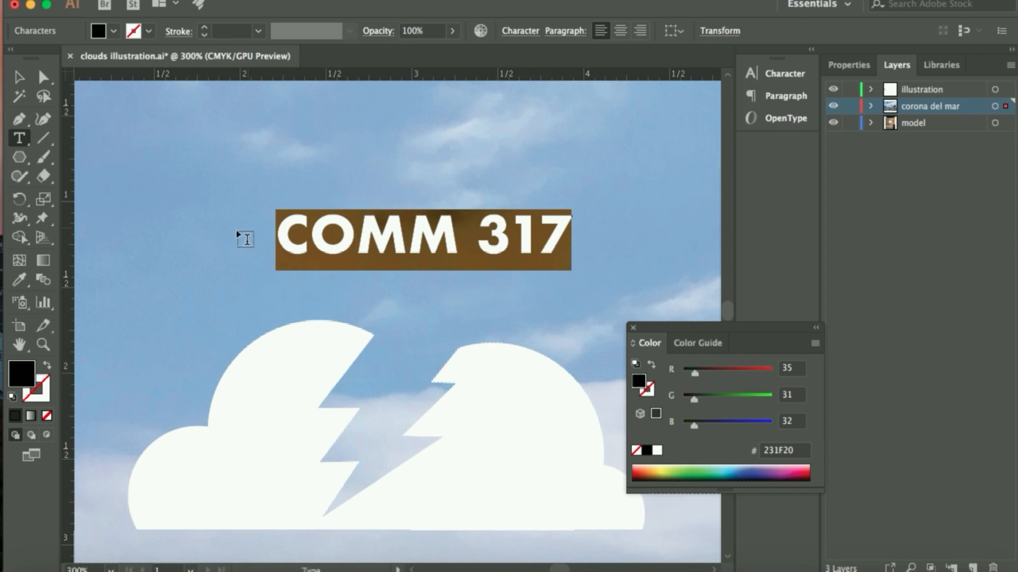
pyautogui.click(13, 398)
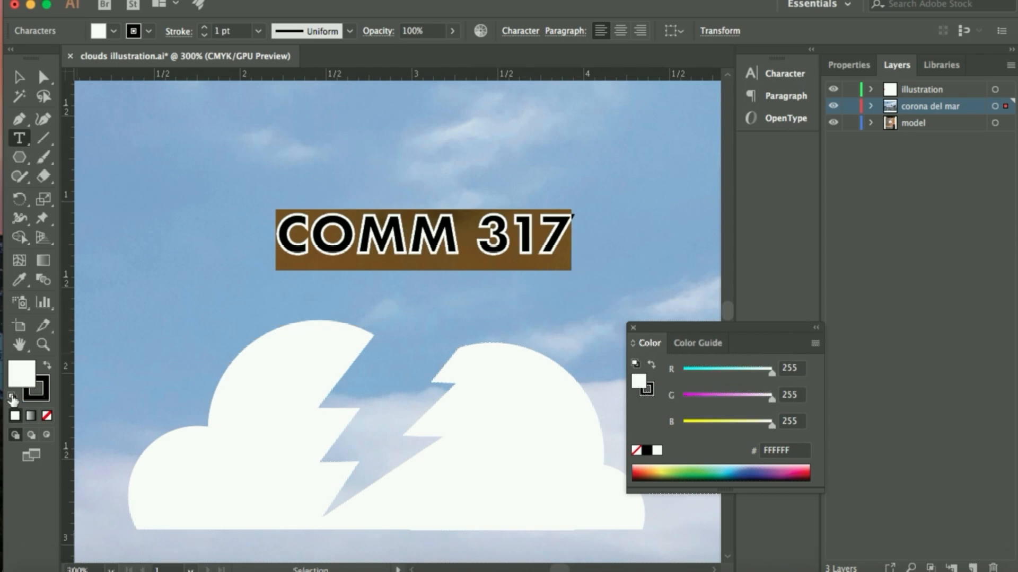
pyautogui.click(48, 417)
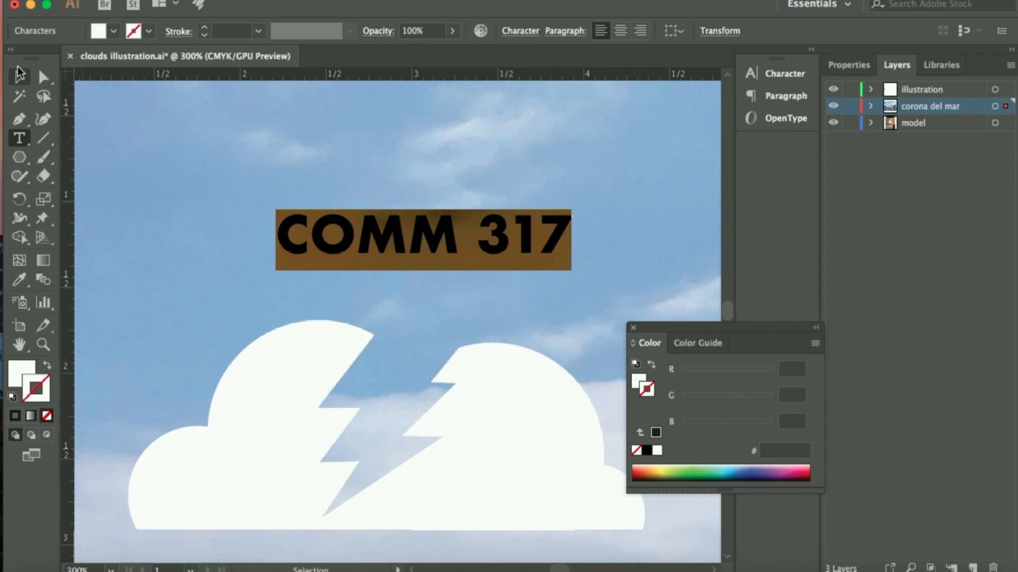
pyautogui.click(19, 78)
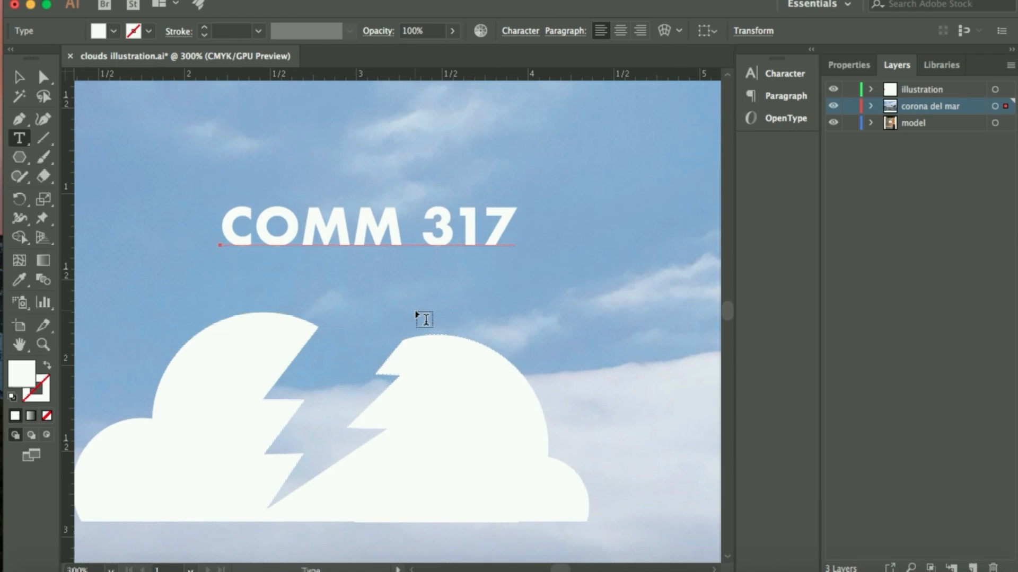
# Check the reference photo's letter spacing, and insert a space between the individual letters and digits of COMM 317
pyautogui.hscroll(-13, 432, 315)
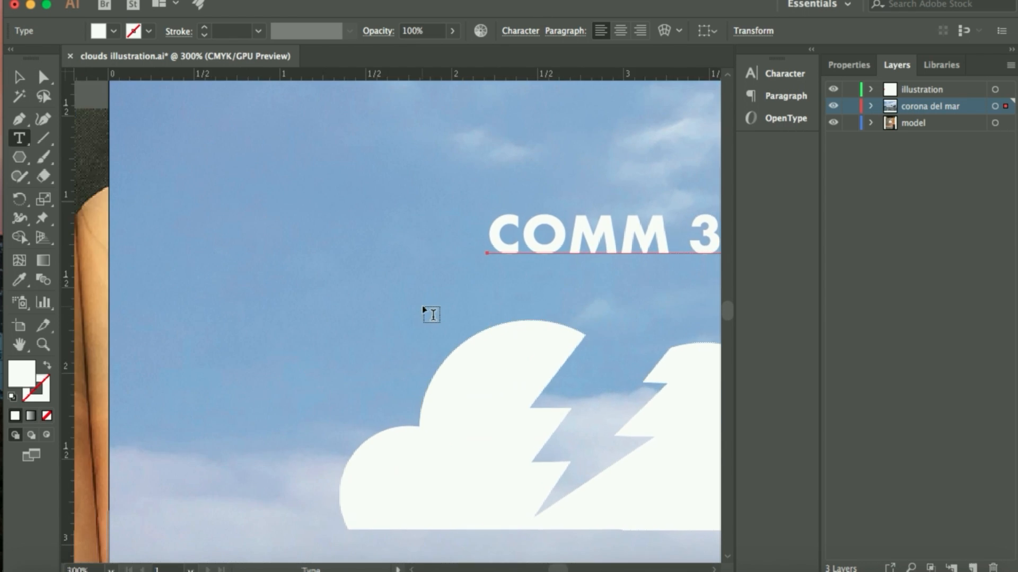
pyautogui.hscroll(-5, 432, 315)
pyautogui.scroll(-2, 432, 315)
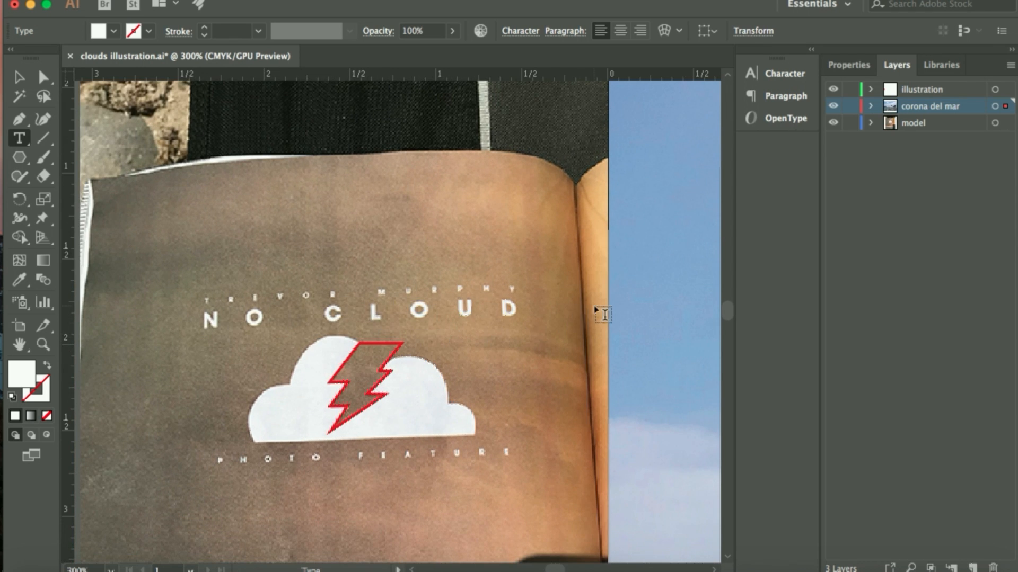
pyautogui.hscroll(2, 603, 315)
pyautogui.hscroll(15, 603, 314)
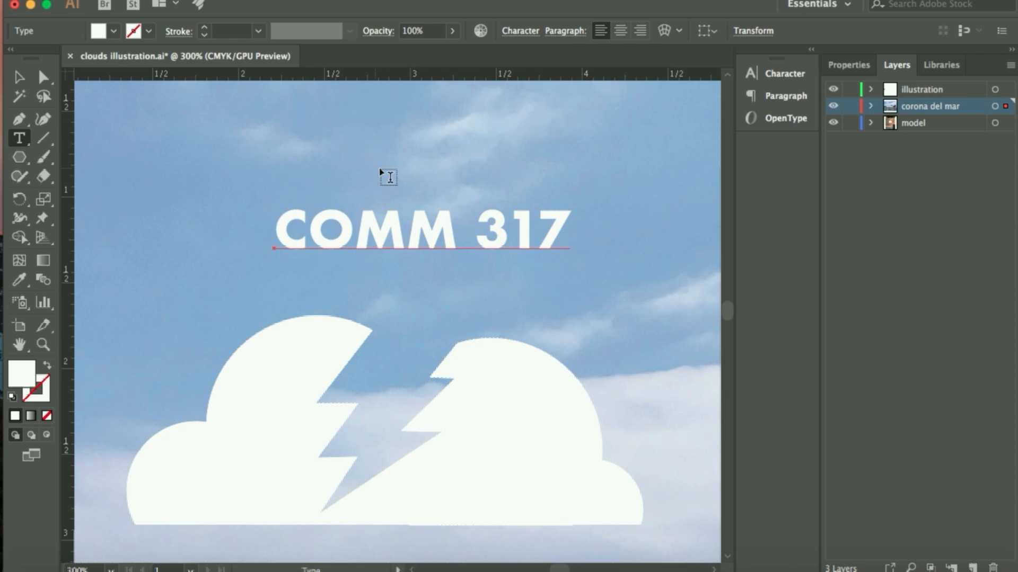
pyautogui.click(21, 141)
pyautogui.click(310, 232)
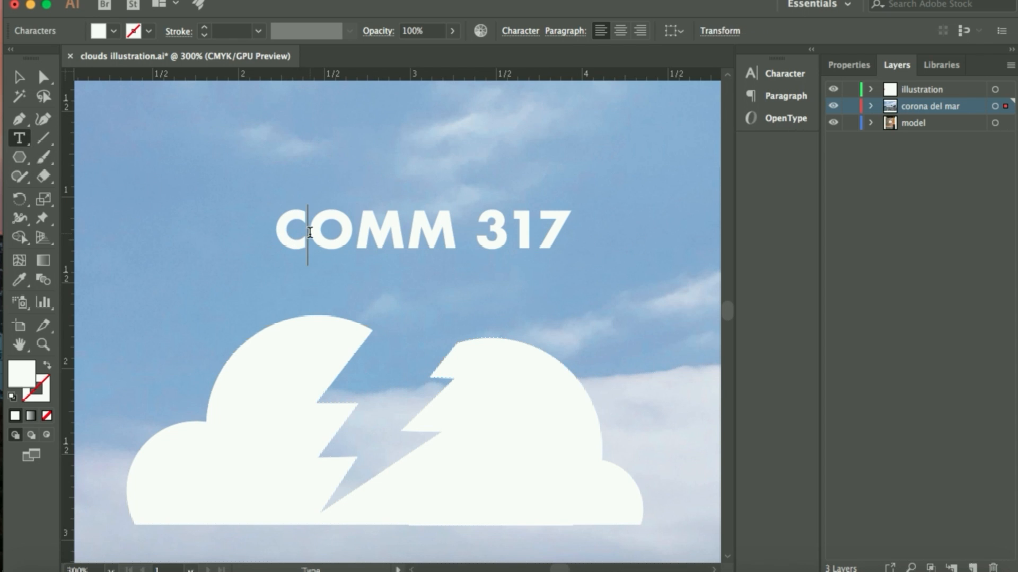
pyautogui.press('Right')
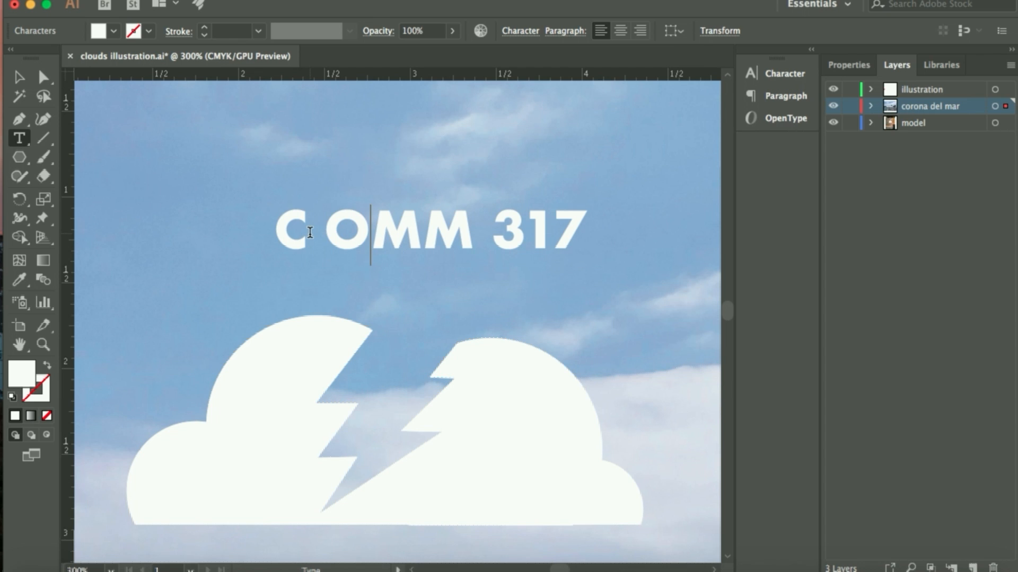
pyautogui.press('Right')
pyautogui.press('Right')
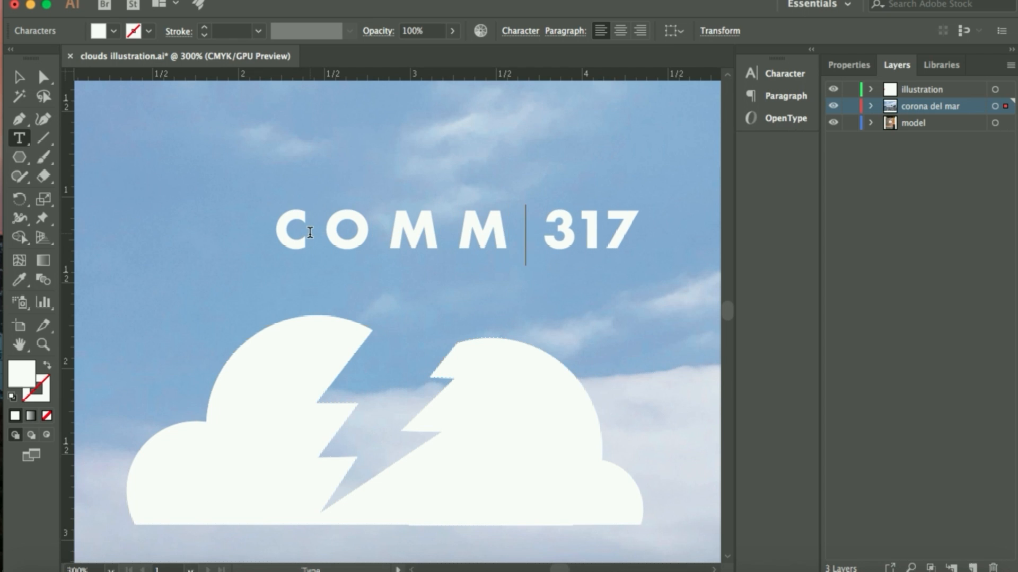
pyautogui.press('Right')
pyautogui.press('Right')
pyautogui.press('Right')
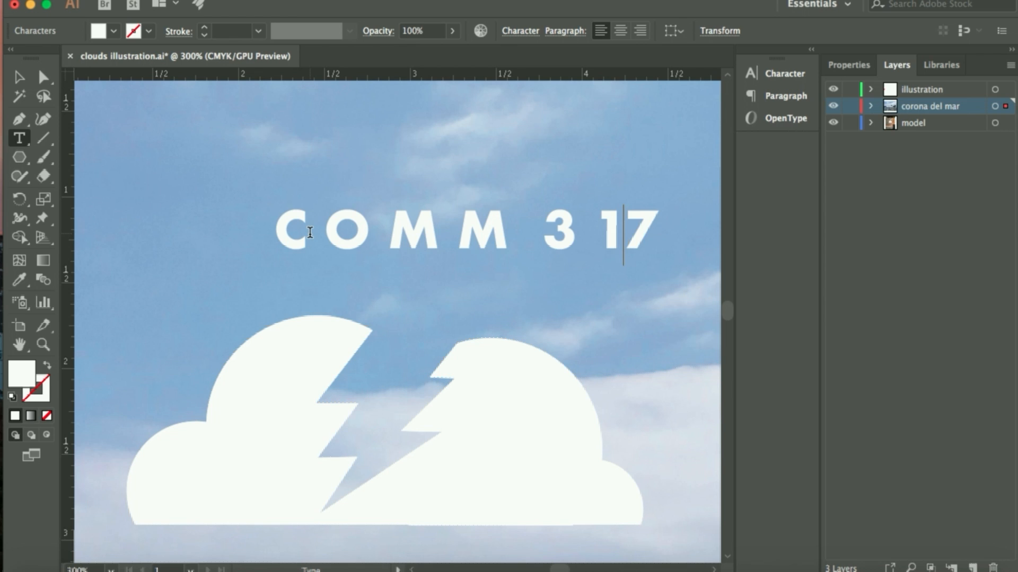
# Move the COMM 317 lettering down closer to the cloud and set its tracking to 200
pyautogui.click(16, 79)
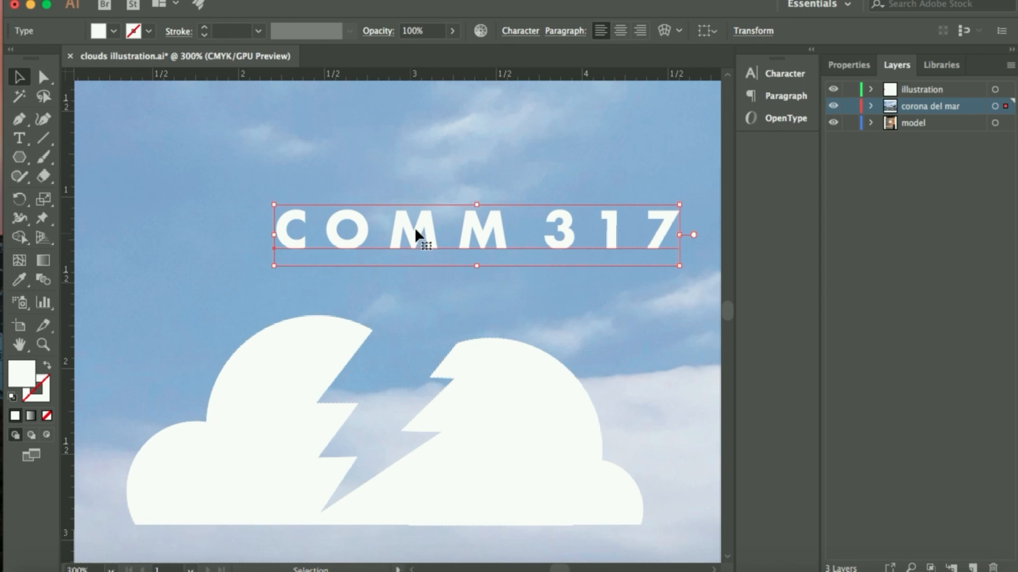
pyautogui.moveTo(414, 228); pyautogui.dragTo(329, 262)
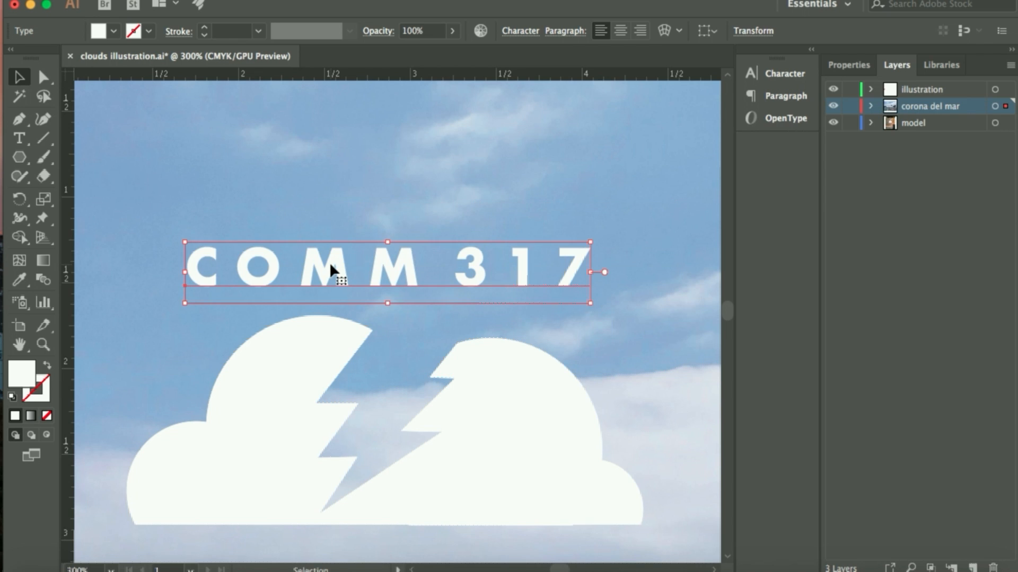
pyautogui.click(19, 139)
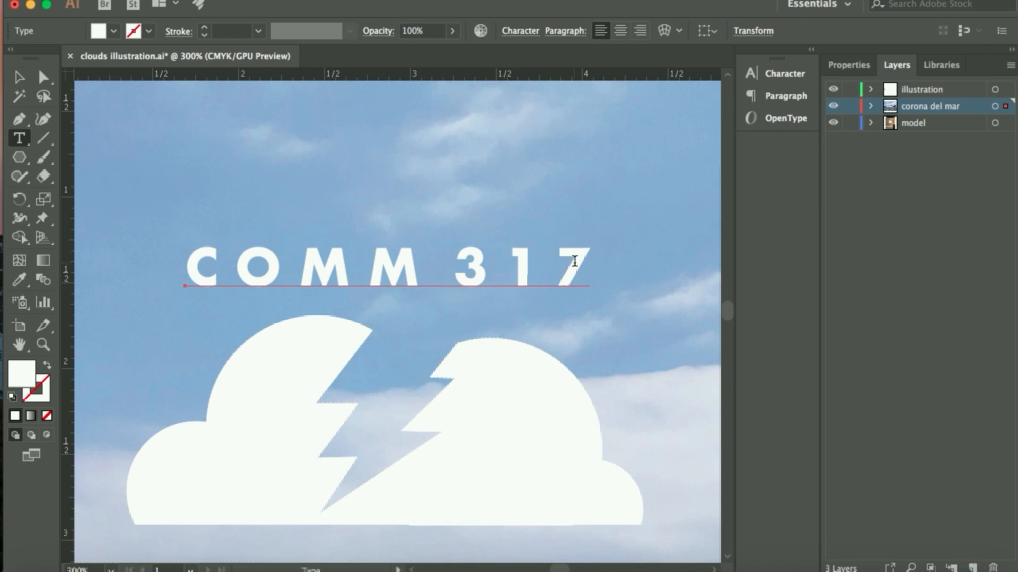
pyautogui.moveTo(585, 266); pyautogui.dragTo(190, 270)
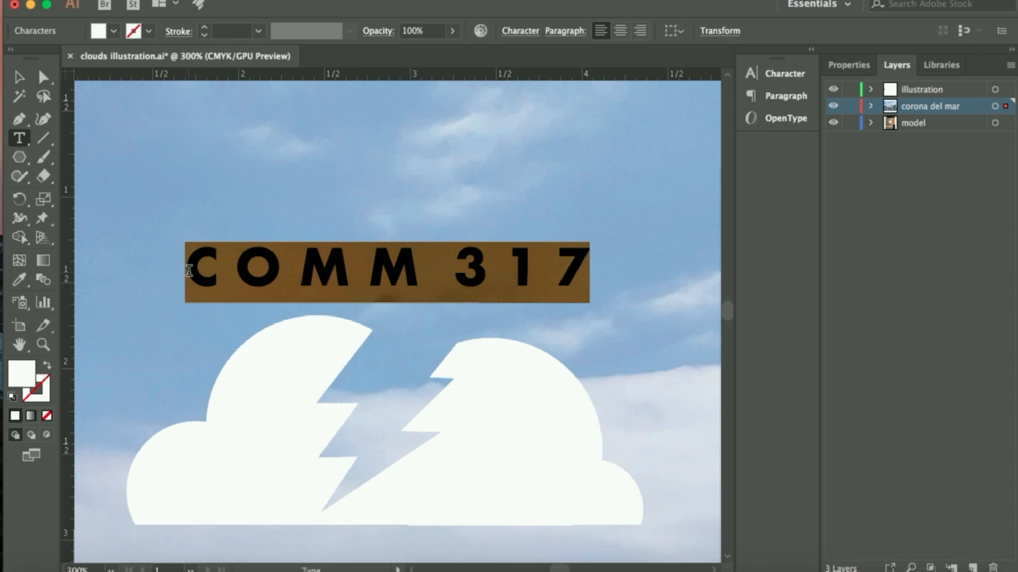
pyautogui.click(516, 29)
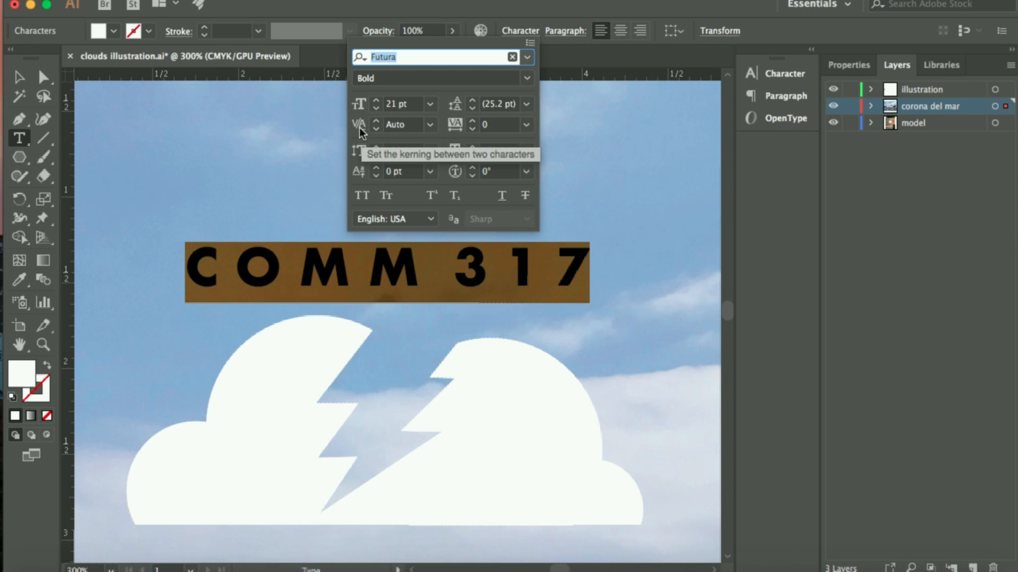
pyautogui.click(526, 123)
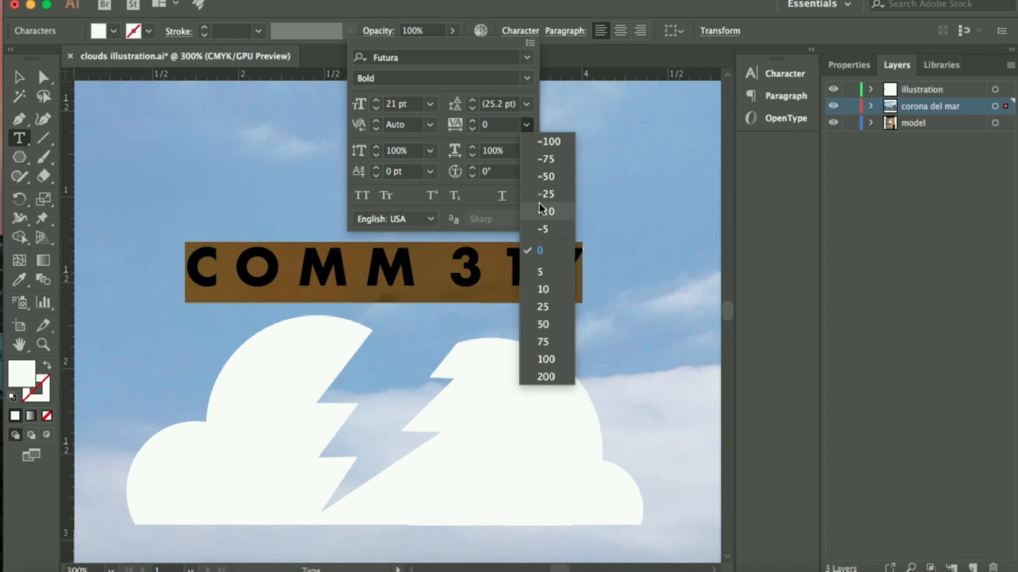
pyautogui.click(545, 378)
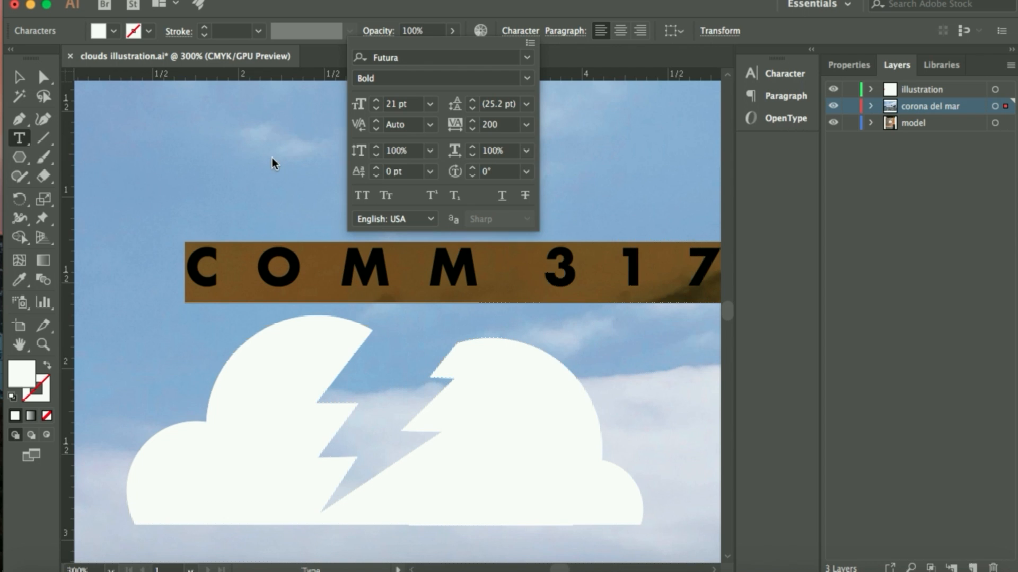
pyautogui.click(21, 84)
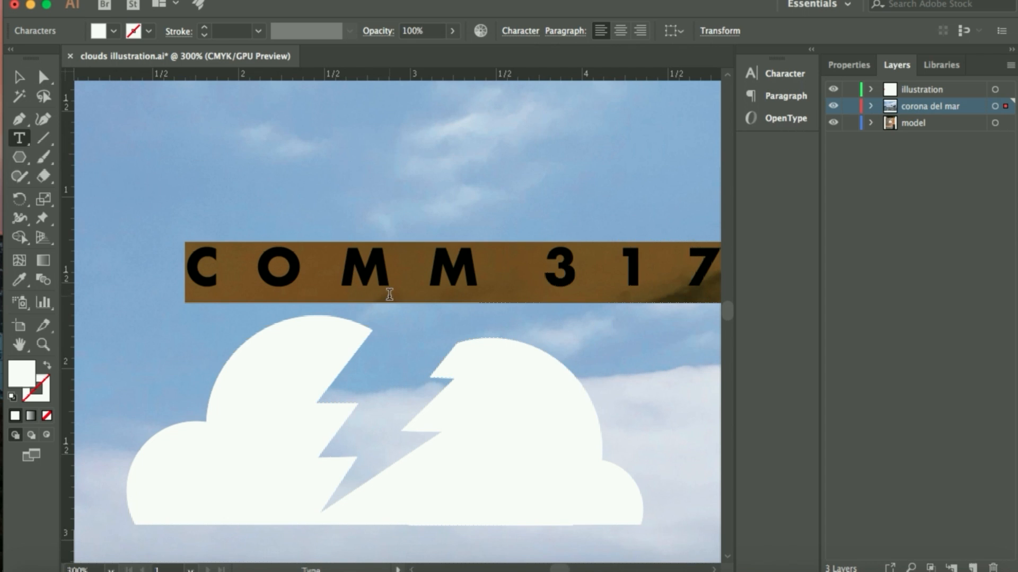
pyautogui.click(288, 206)
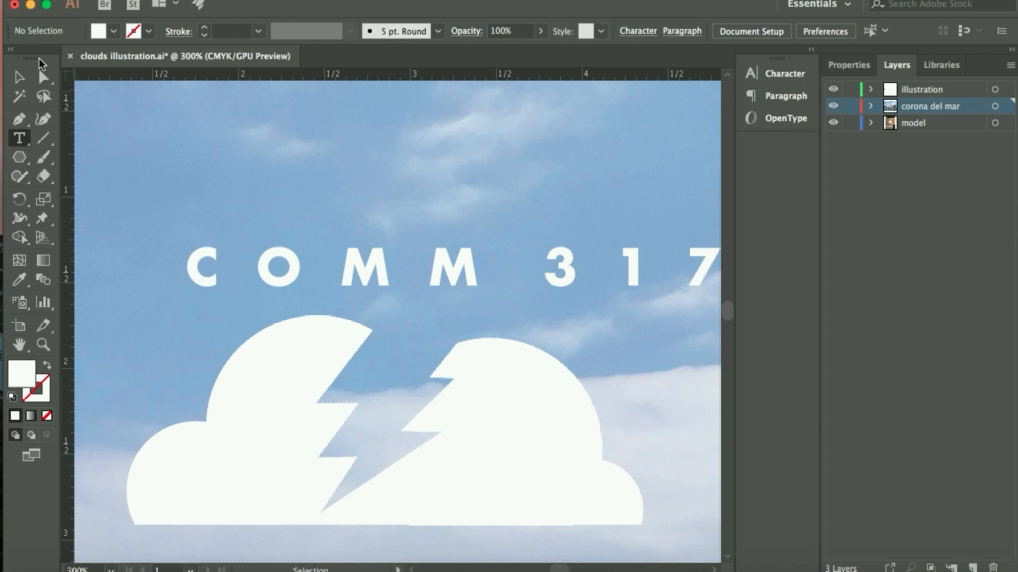
# Reposition the COMM 317 lettering so it sits centred just above the cloud, and deselect it
pyautogui.press('super+minus')
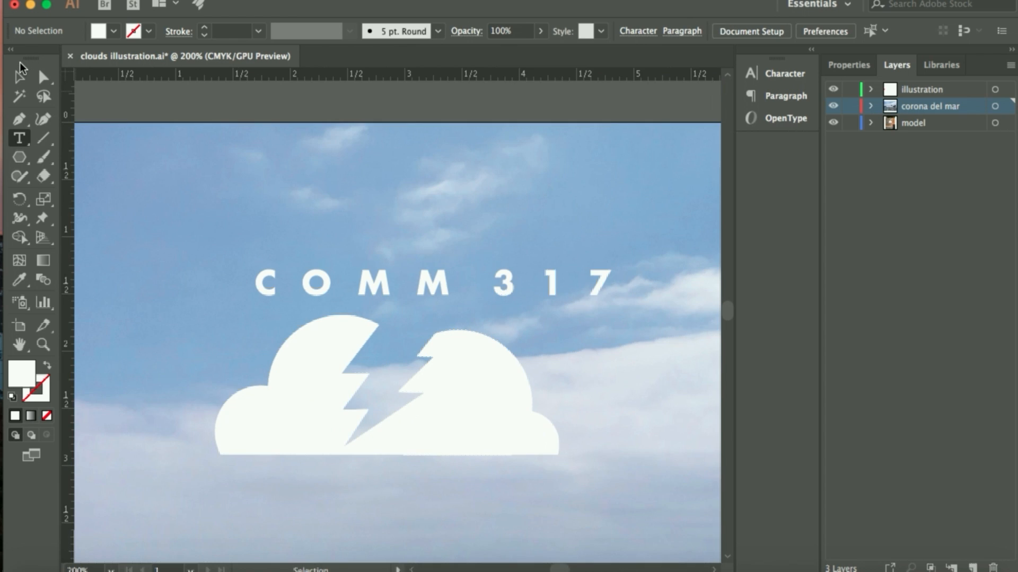
pyautogui.click(18, 79)
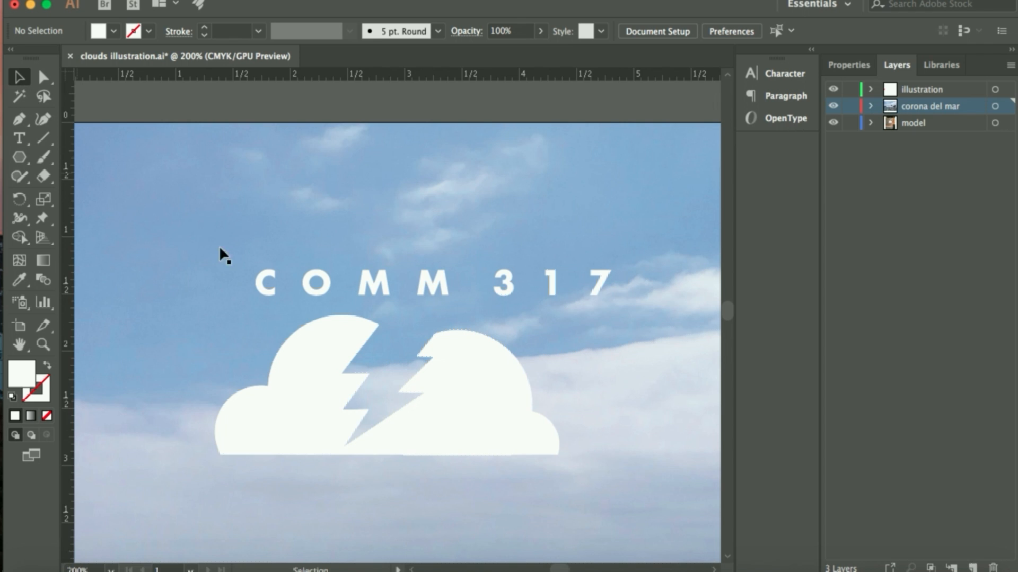
pyautogui.moveTo(434, 277); pyautogui.dragTo(389, 285)
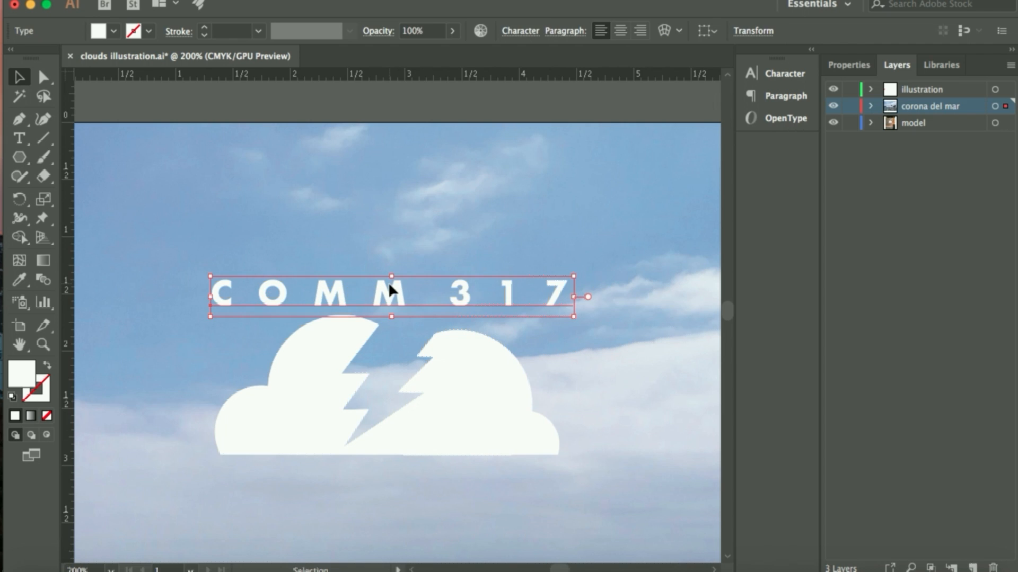
pyautogui.click(612, 478)
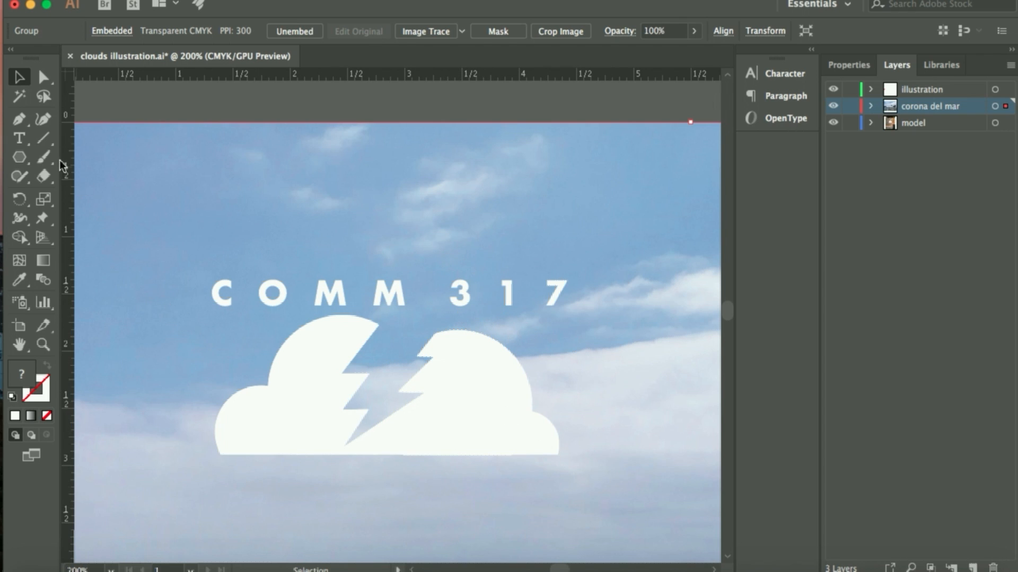
# Add a second point text object above COMM 317 and give it a white fill with no stroke
pyautogui.click(20, 139)
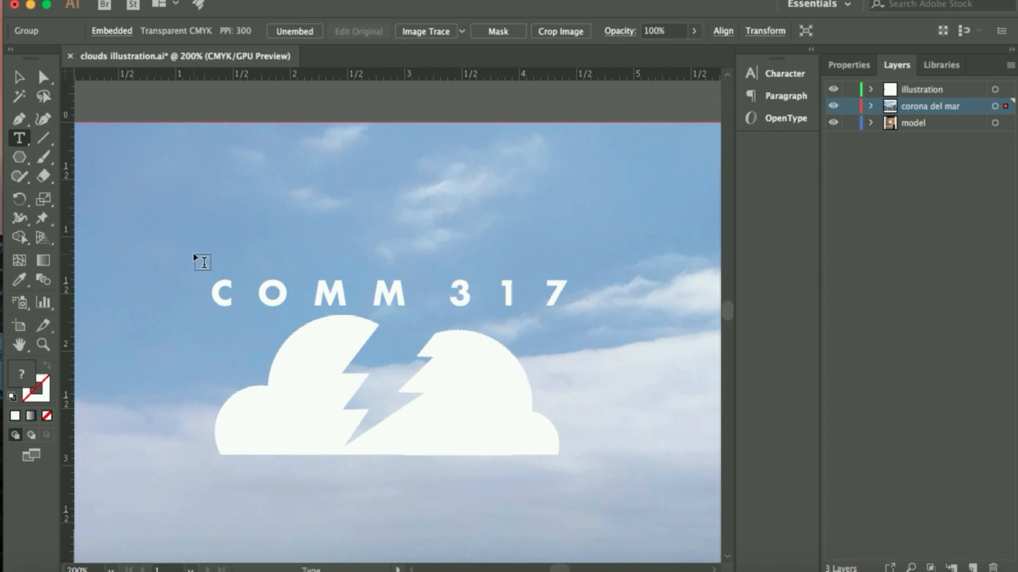
pyautogui.click(228, 245)
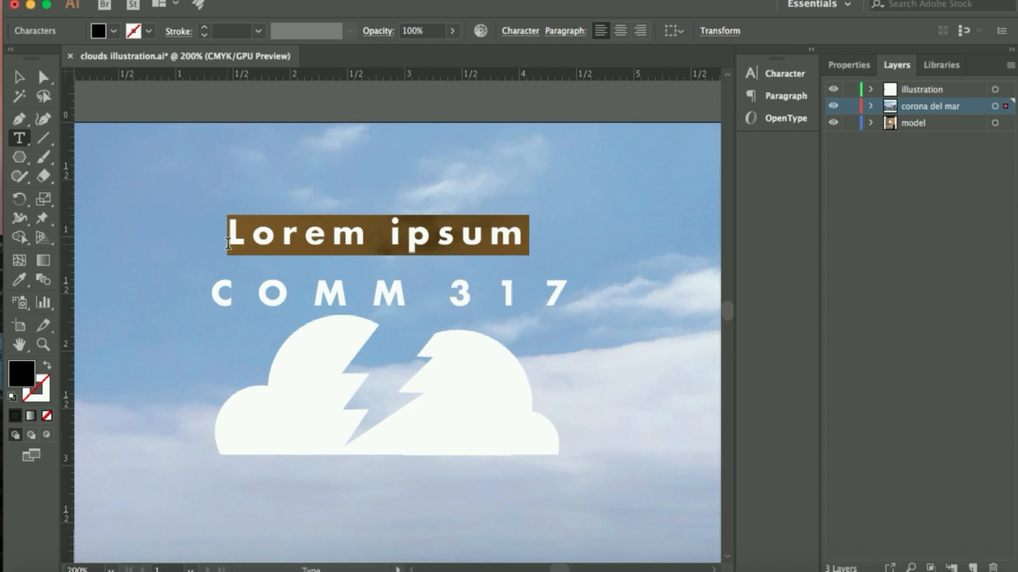
pyautogui.click(12, 398)
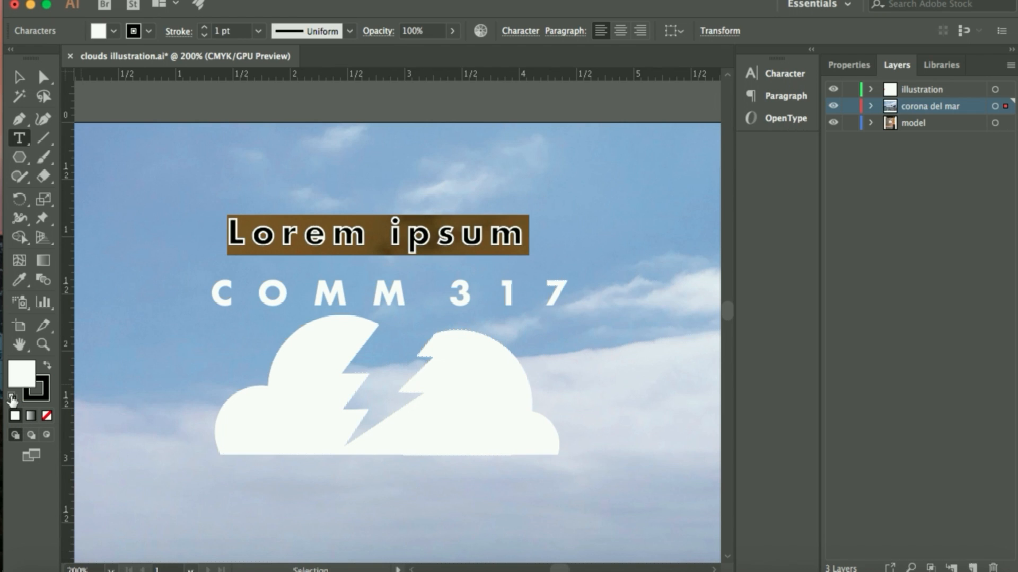
pyautogui.click(43, 398)
pyautogui.click(47, 417)
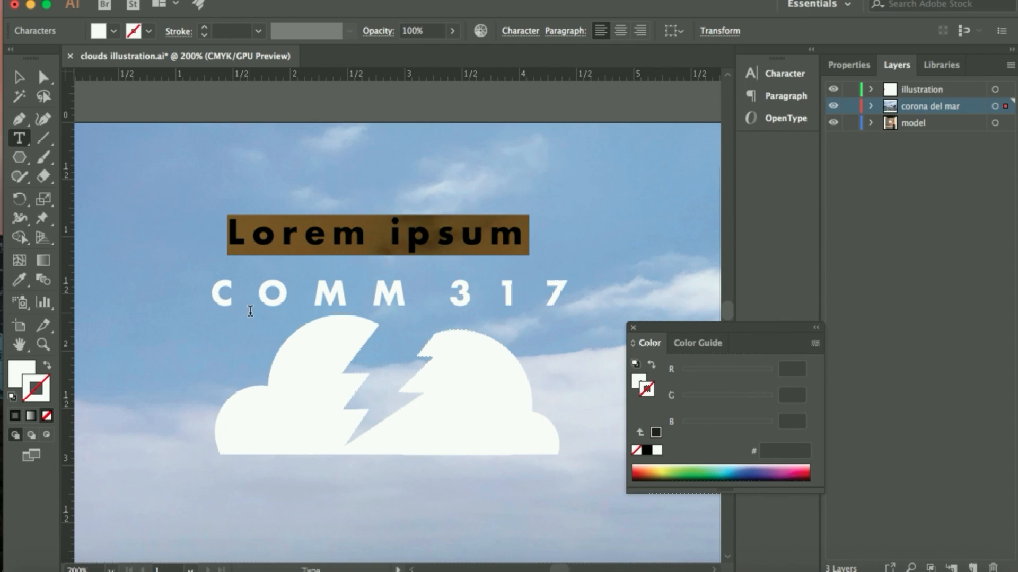
# Set the selected placeholder text above COMM 317 to 11 pt with tracking 0
pyautogui.click(528, 31)
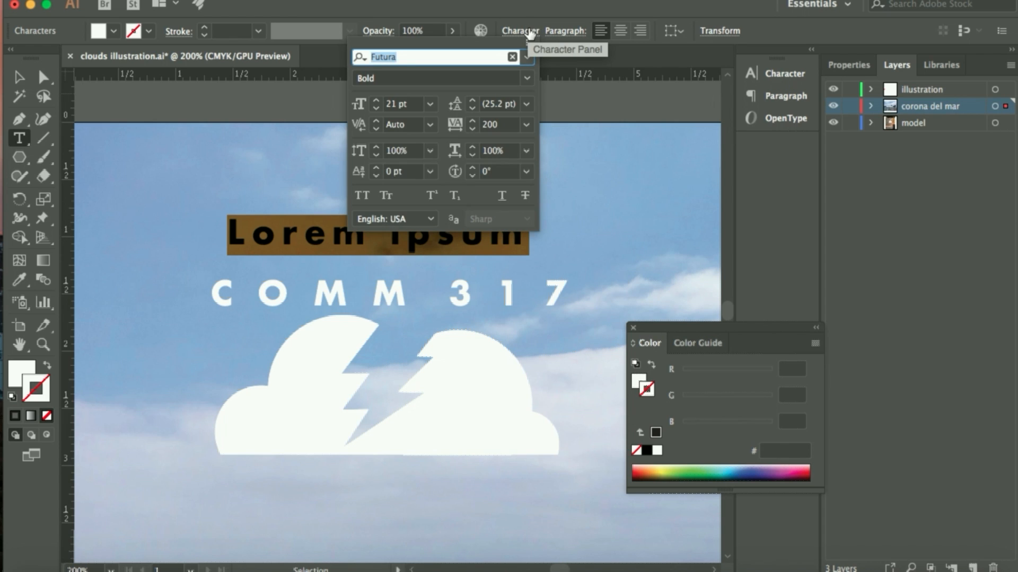
pyautogui.click(431, 106)
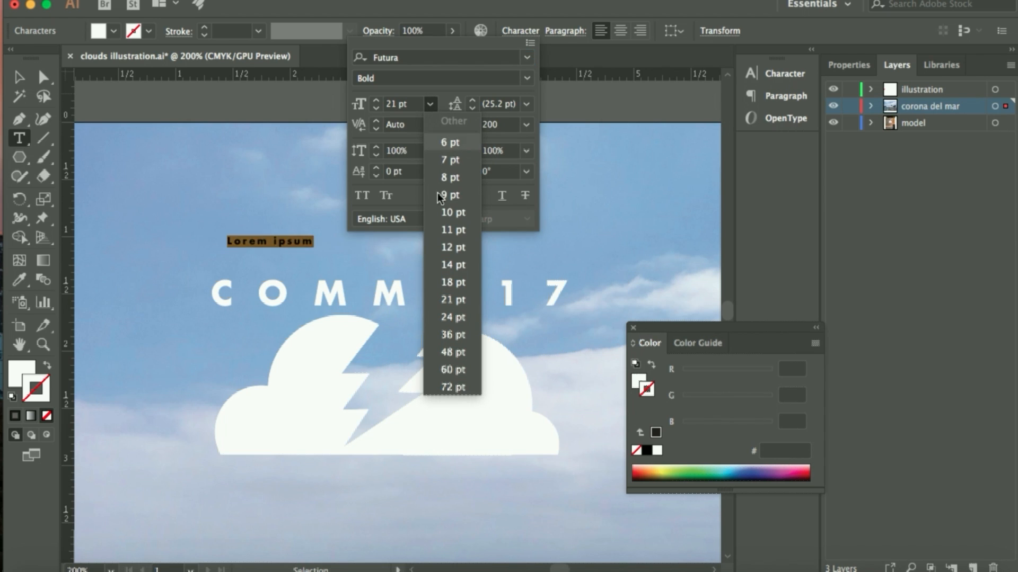
pyautogui.click(447, 230)
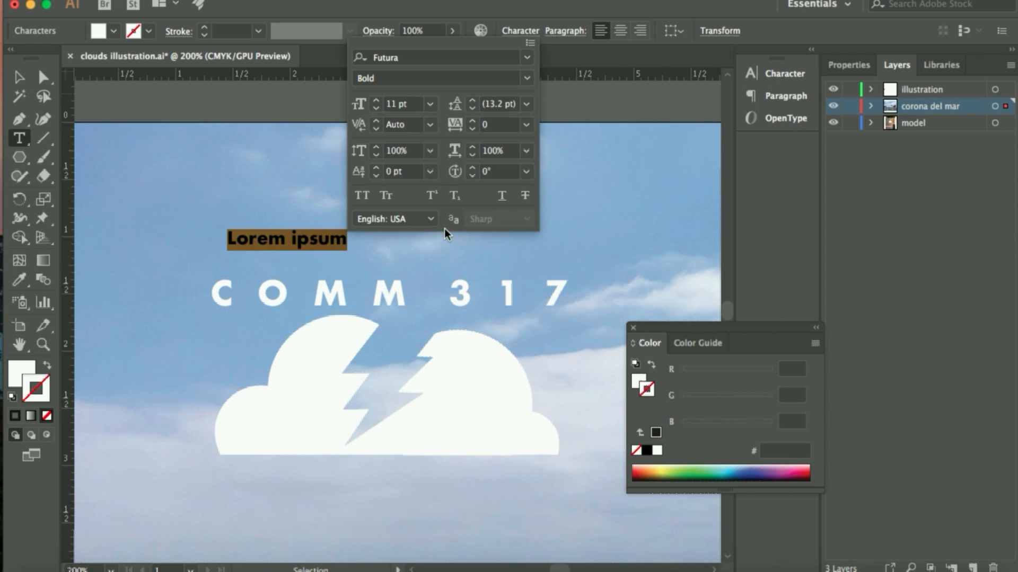
# Replace the placeholder text above COMM 317 with the person's full name in capitals, with a space between the individual letters
pyautogui.click(342, 240)
pyautogui.click(344, 239)
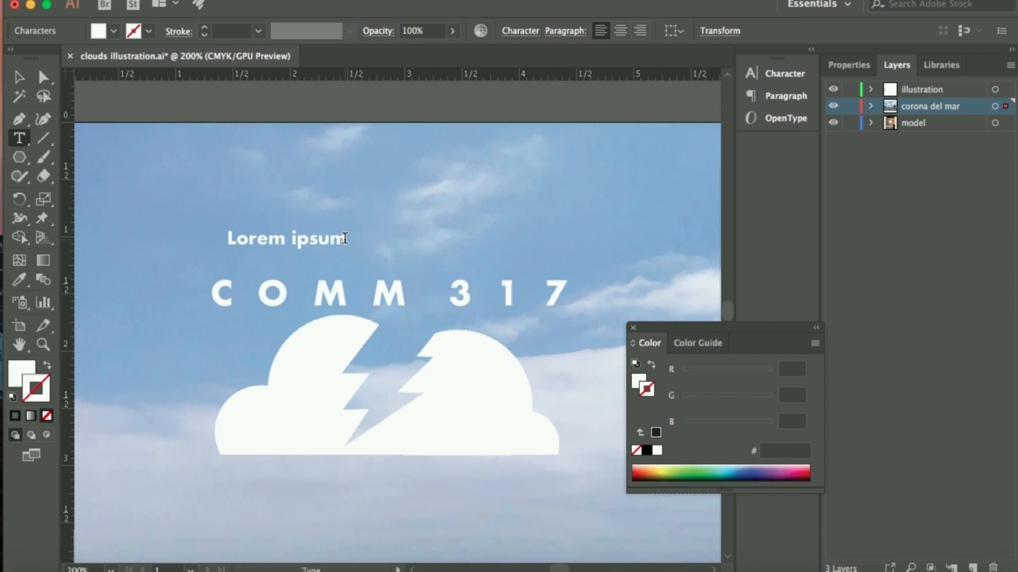
pyautogui.moveTo(344, 238); pyautogui.dragTo(226, 239)
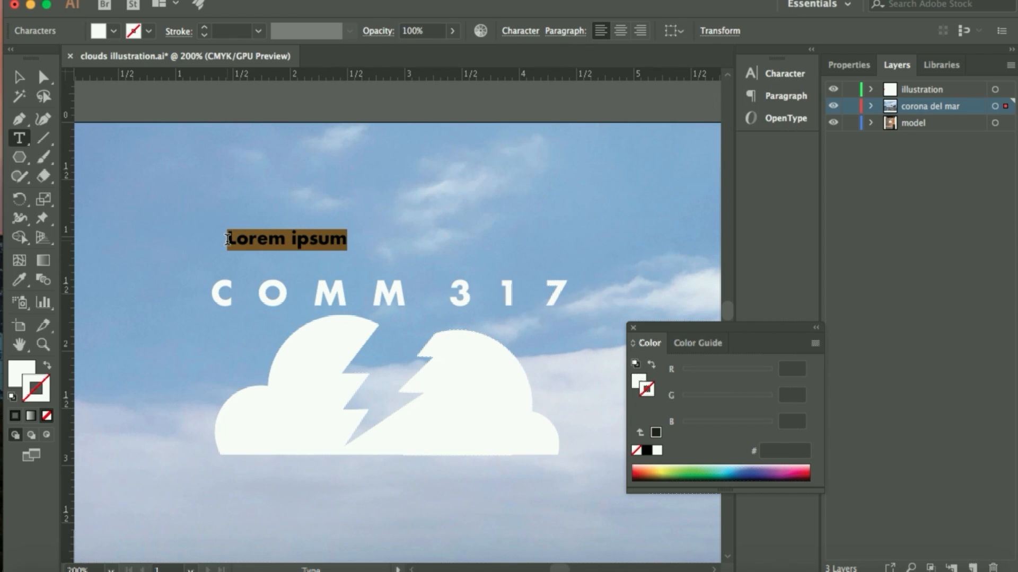
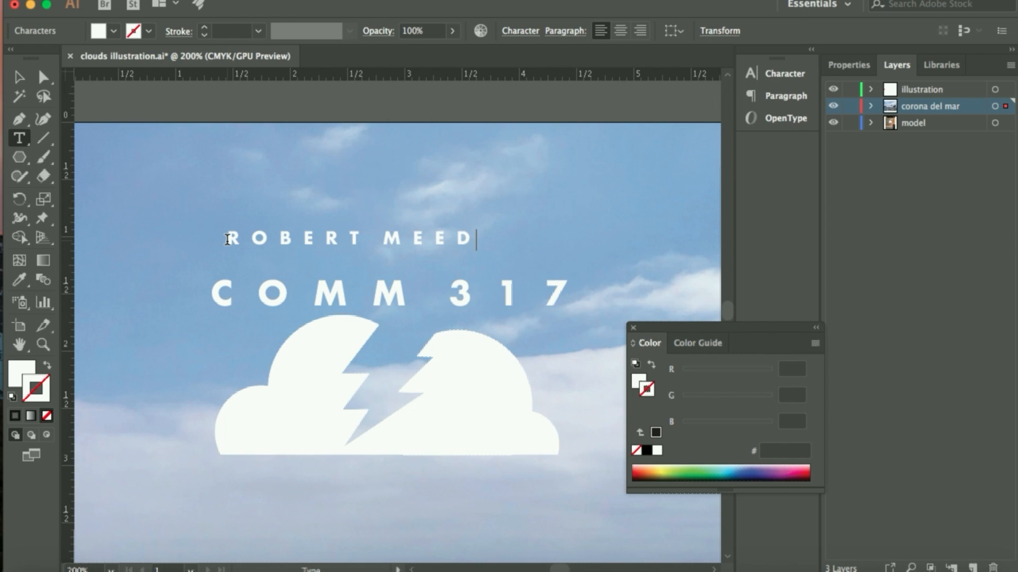
# Set the name line above COMM 317 to 10 pt with tracking 200
pyautogui.moveTo(484, 239); pyautogui.dragTo(220, 233)
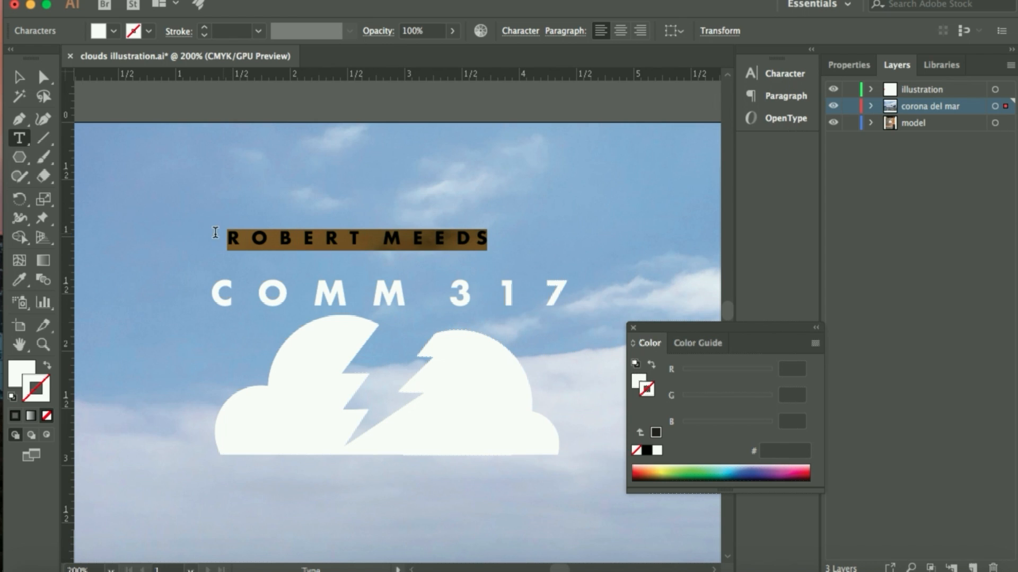
pyautogui.click(517, 29)
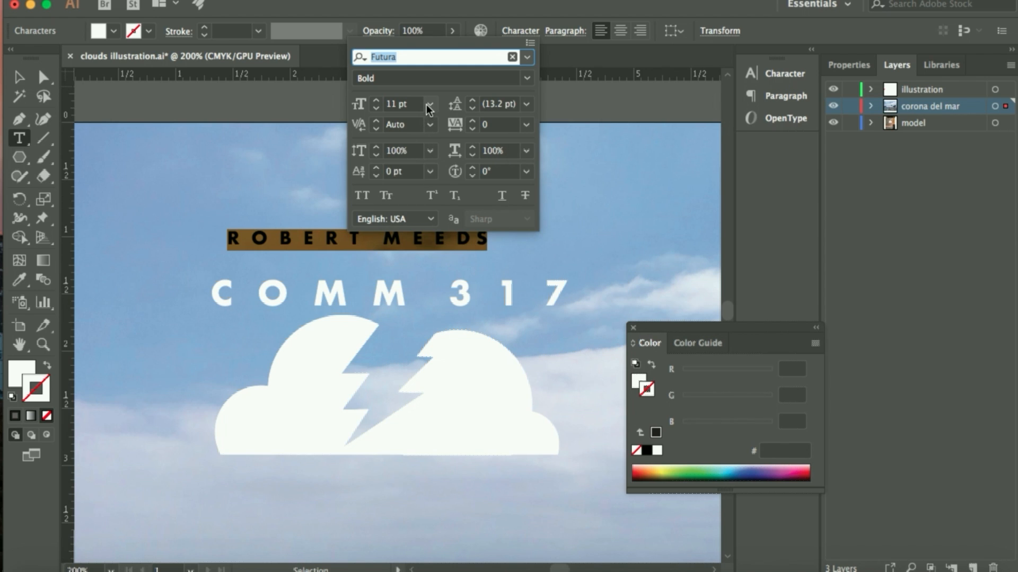
pyautogui.click(376, 108)
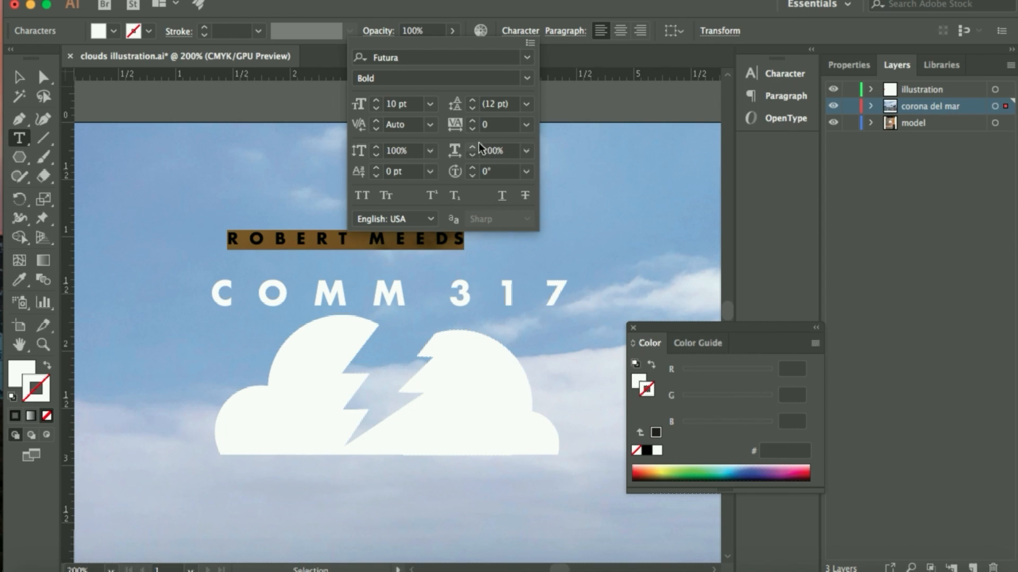
pyautogui.click(525, 125)
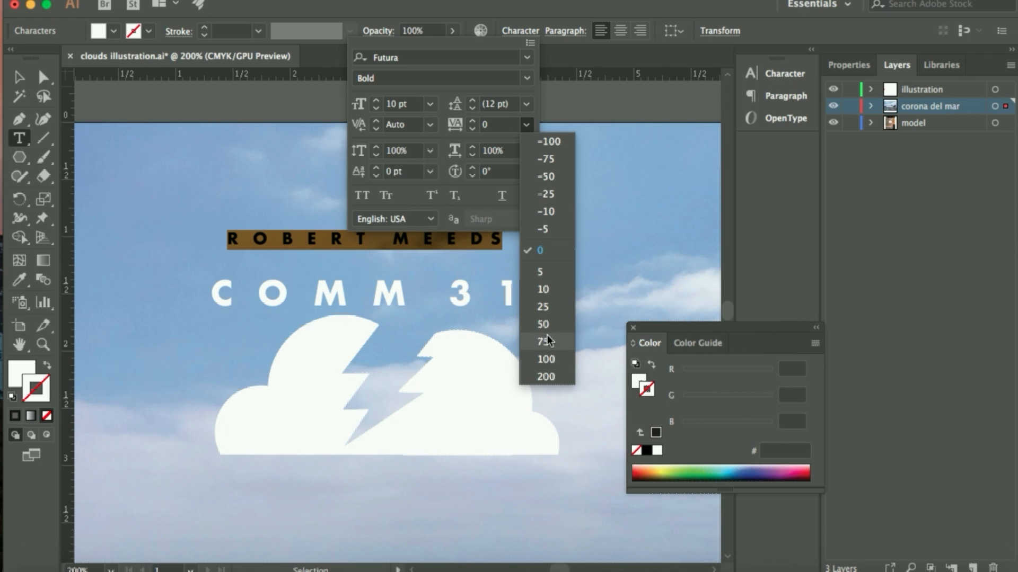
pyautogui.click(546, 377)
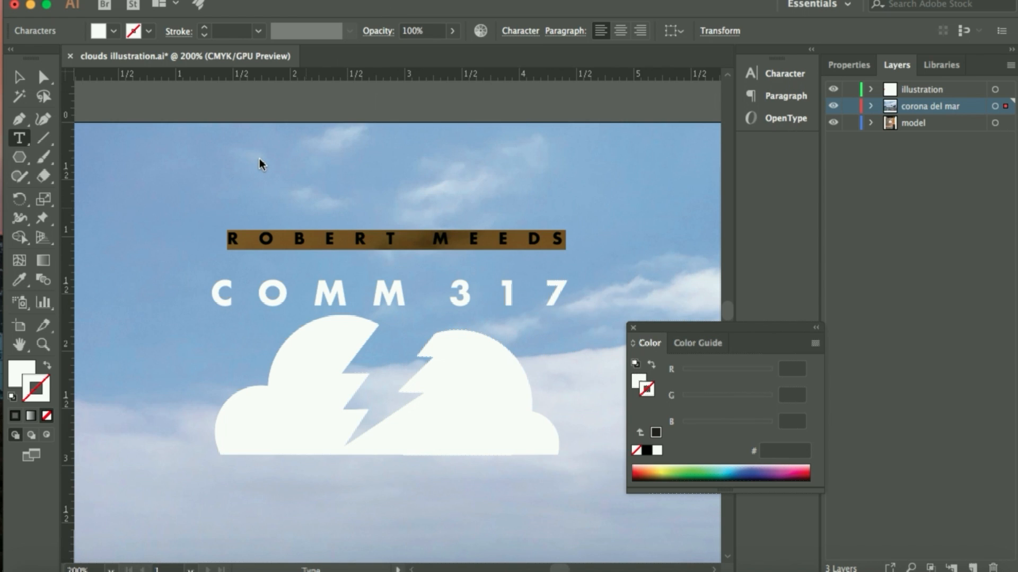
# Move the name line down so it sits centred just above COMM 317, and deselect it
pyautogui.click(19, 78)
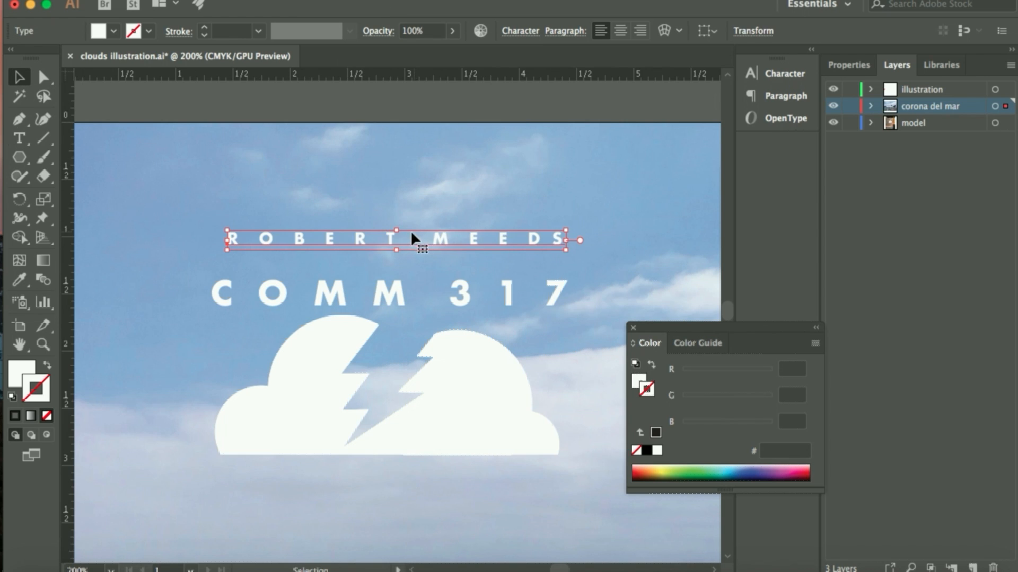
pyautogui.moveTo(357, 236); pyautogui.dragTo(352, 264)
pyautogui.click(600, 254)
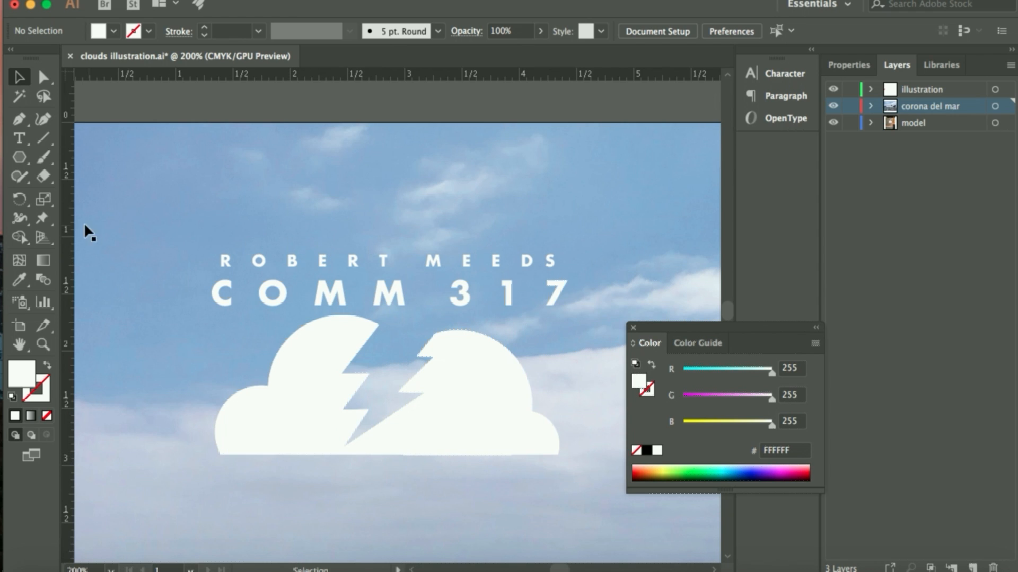
# Add a point text object below the cloud's lower left edge and give it a white fill
pyautogui.click(18, 140)
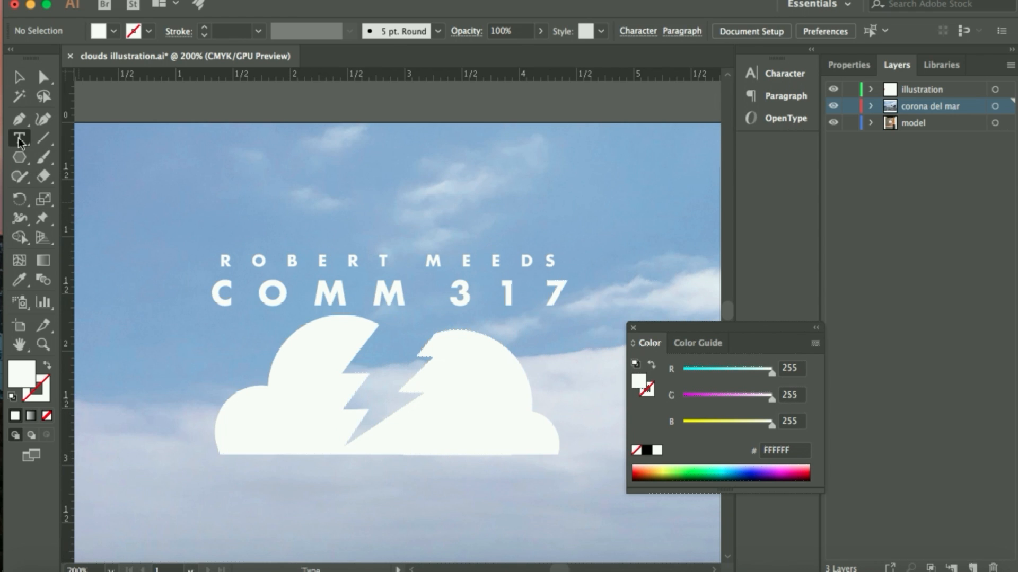
pyautogui.click(212, 468)
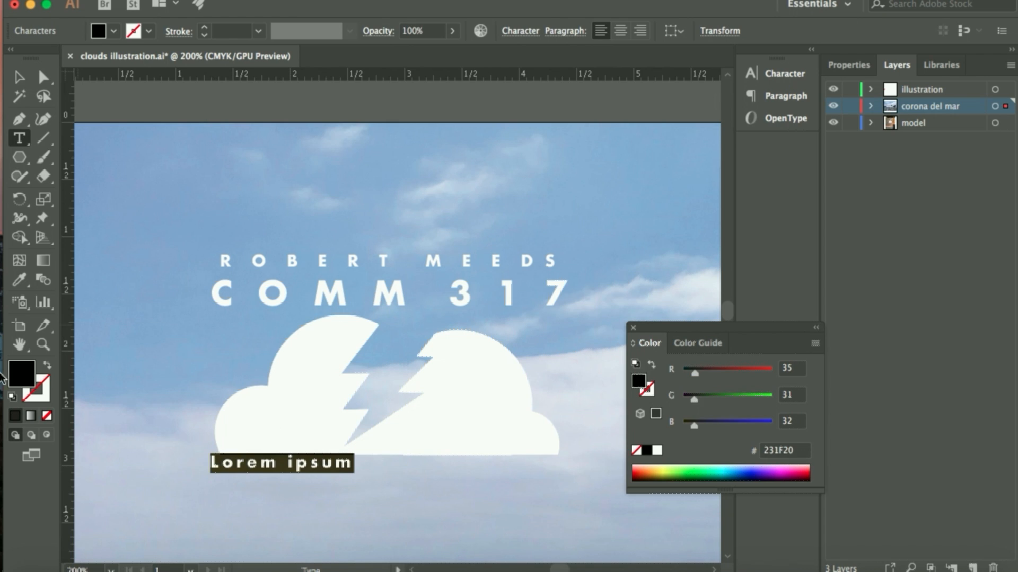
pyautogui.click(657, 450)
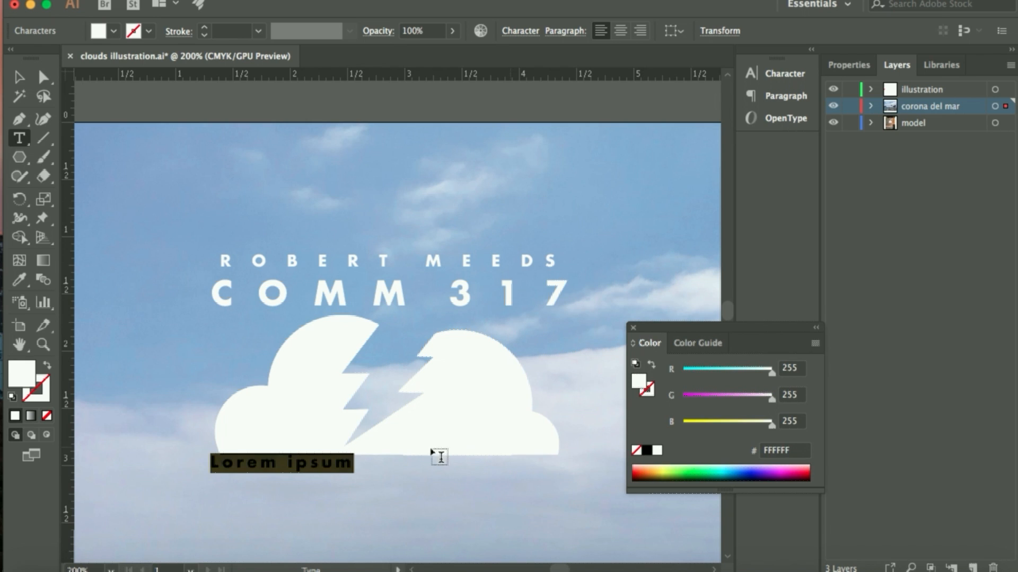
# Replace the placeholder text below the cloud with DIGITAL FOUNDATIONS, with a space between the individual letters
pyautogui.moveTo(354, 463); pyautogui.dragTo(210, 466)
pyautogui.press('BackSpace')
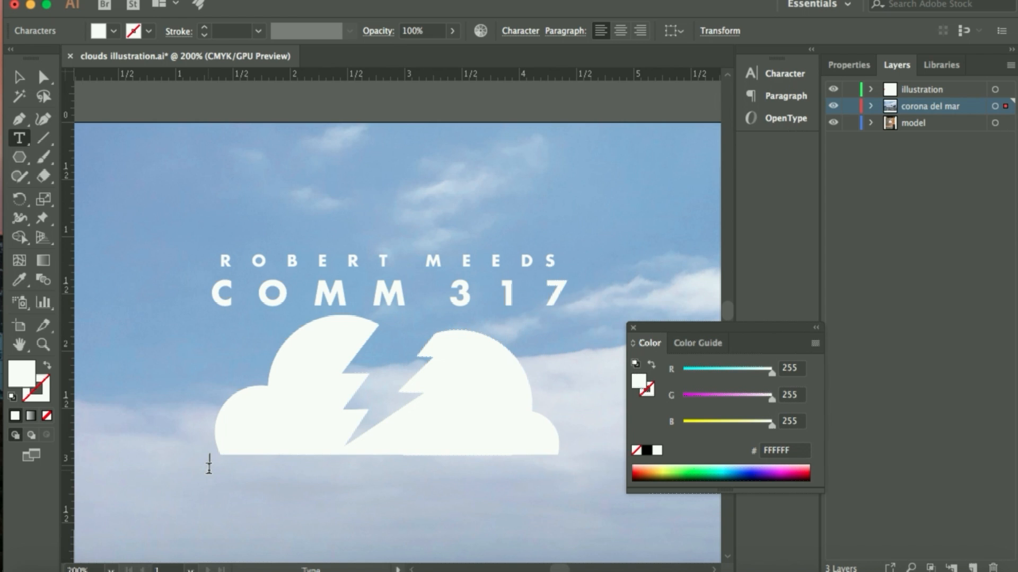
pyautogui.write('DIG')
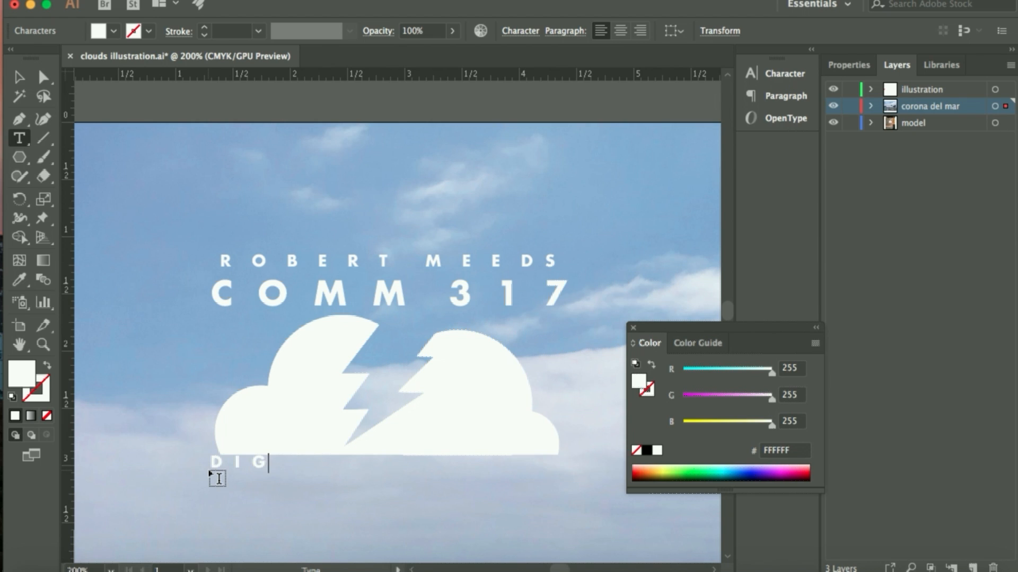
pyautogui.write('ITALF')
pyautogui.press('BackSpace')
pyautogui.write('FO')
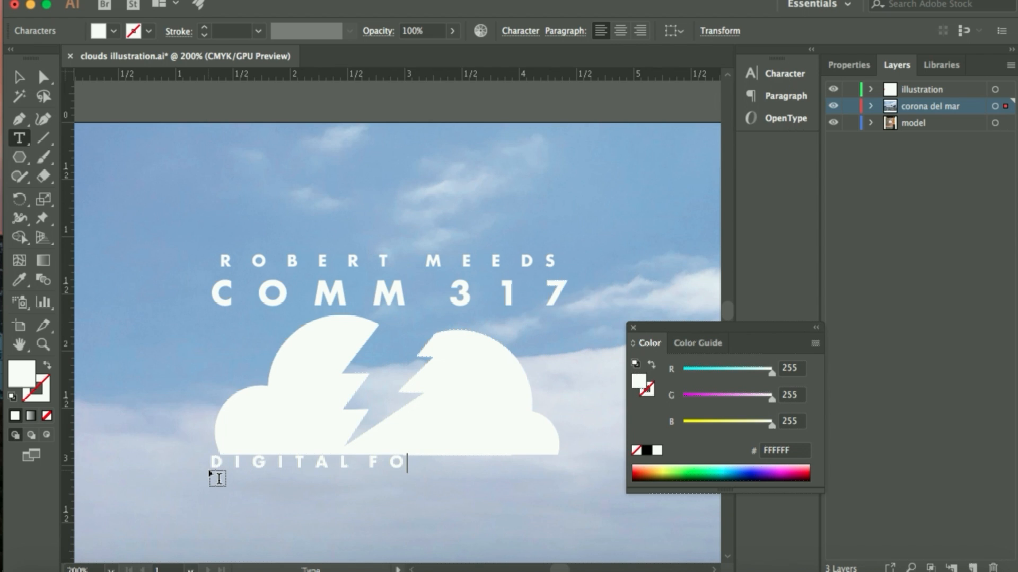
pyautogui.write('UND')
pyautogui.write('ATI')
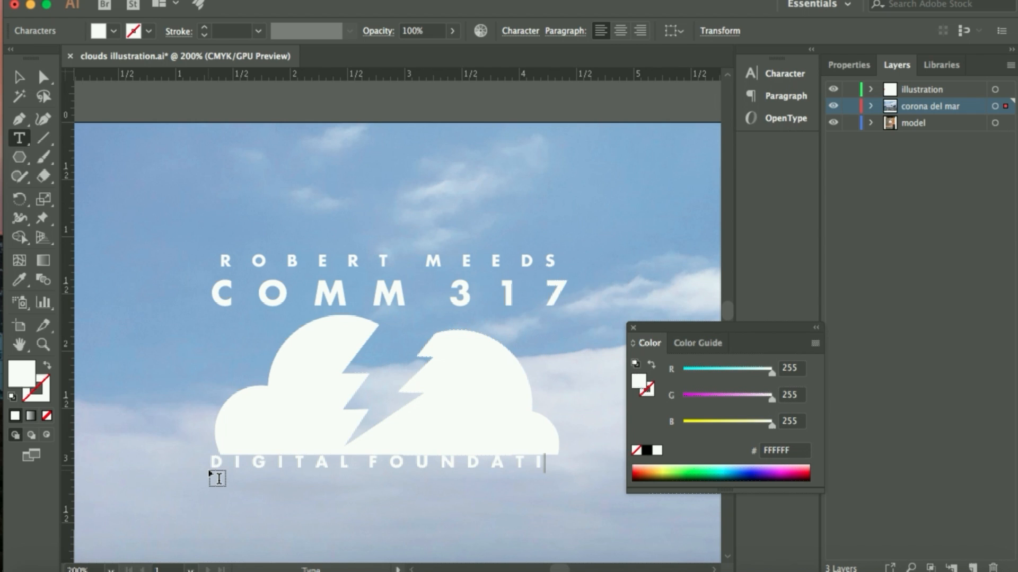
pyautogui.write('ONS')
# Centre the DIGITAL FOUNDATIONS line just below the cloud and close the floating colour controls
pyautogui.click(20, 78)
pyautogui.moveTo(403, 466); pyautogui.dragTo(382, 473)
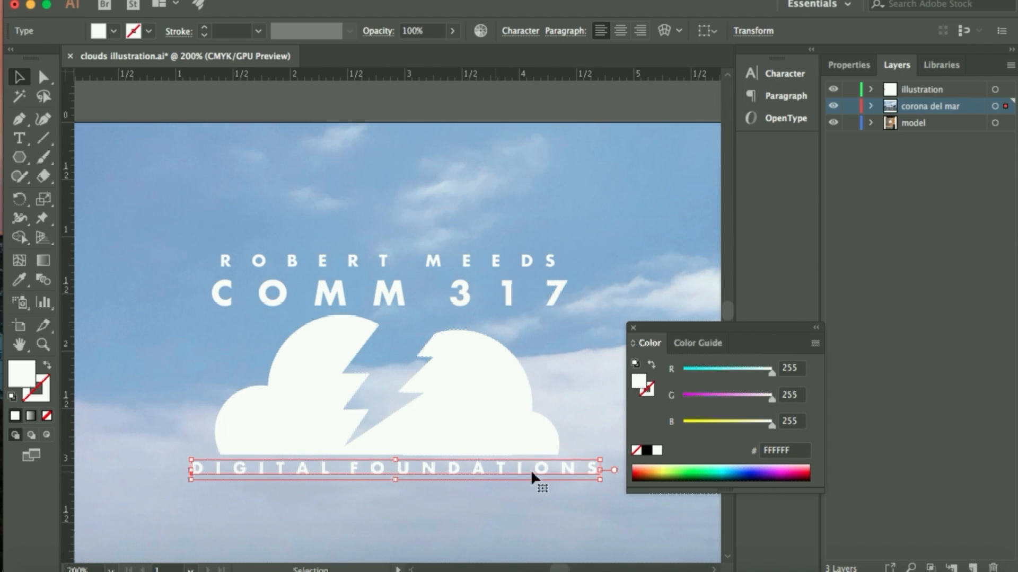
pyautogui.click(634, 328)
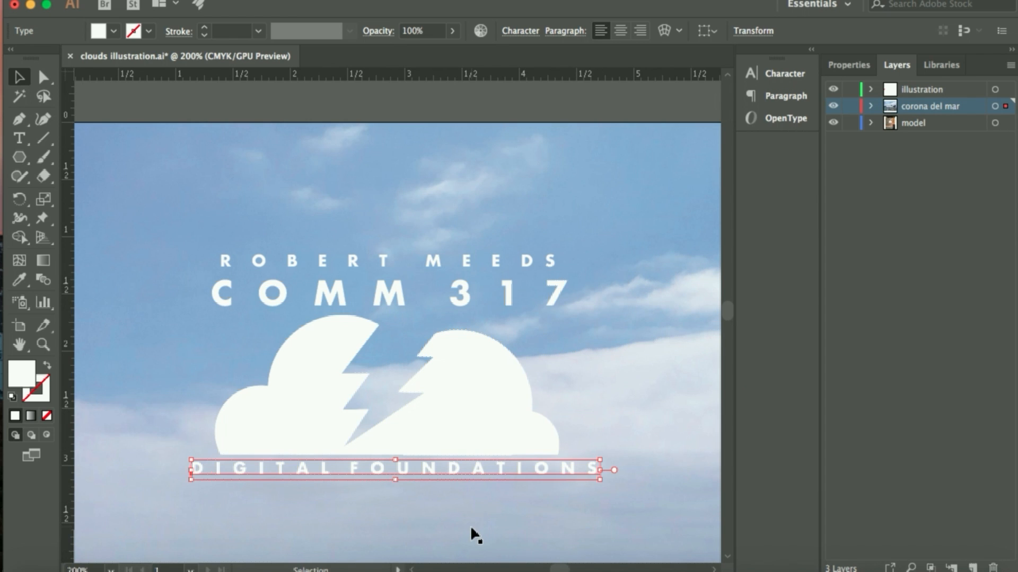
pyautogui.click(162, 190)
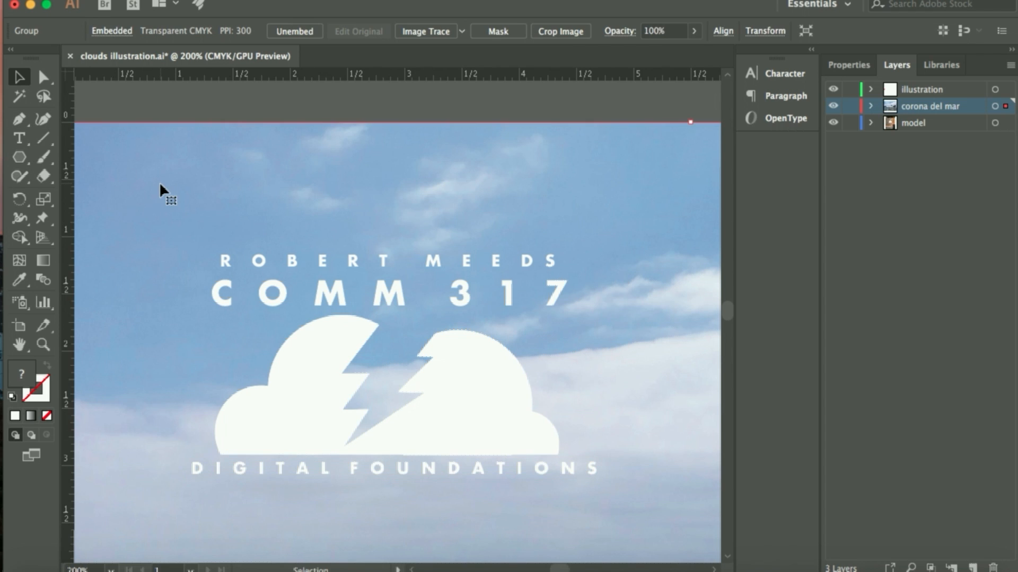
pyautogui.click(477, 469)
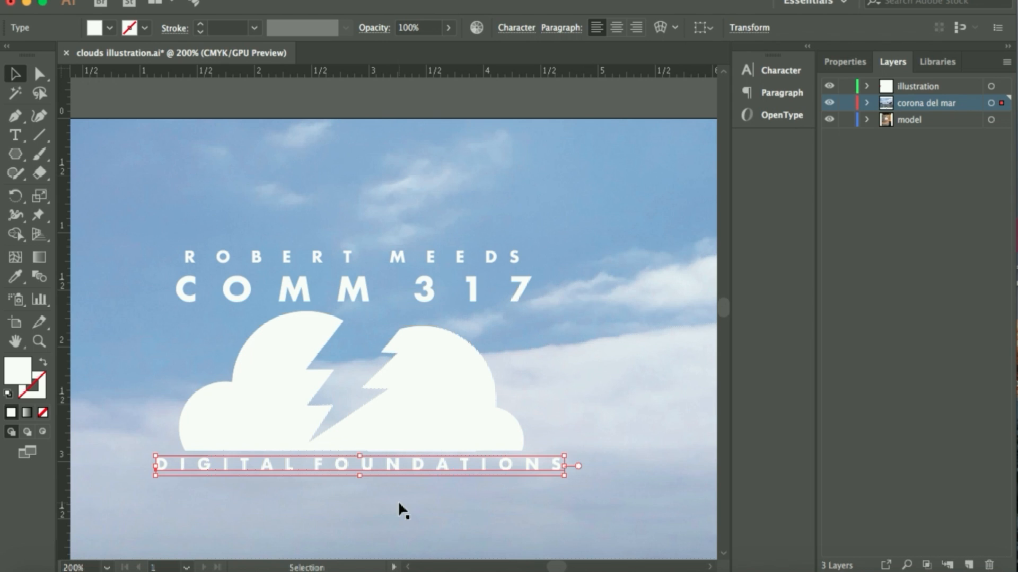
# Fit the artboard in view, deselect the lettering and delete the model layer with its artwork
pyautogui.press('super+0')
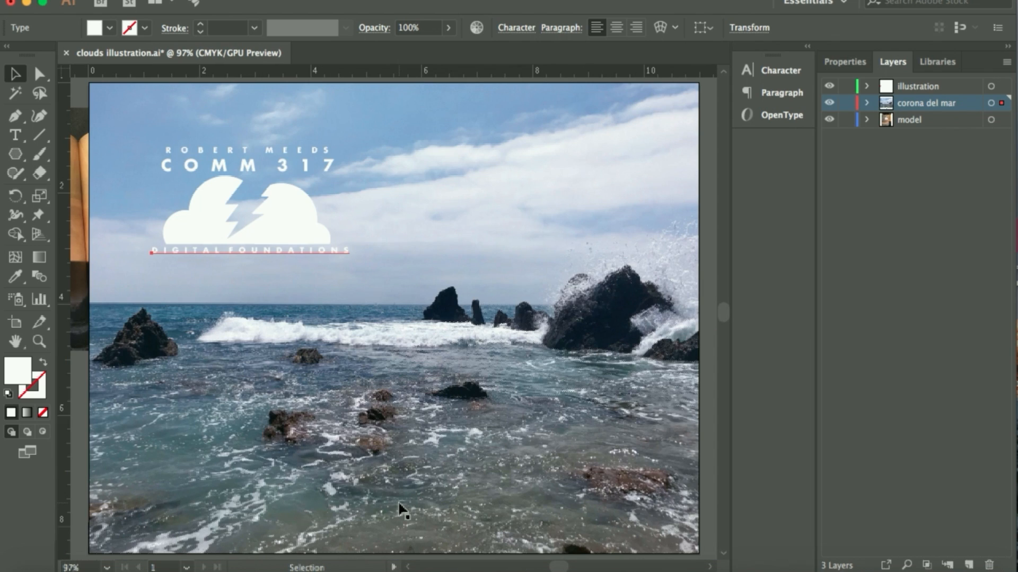
pyautogui.click(79, 380)
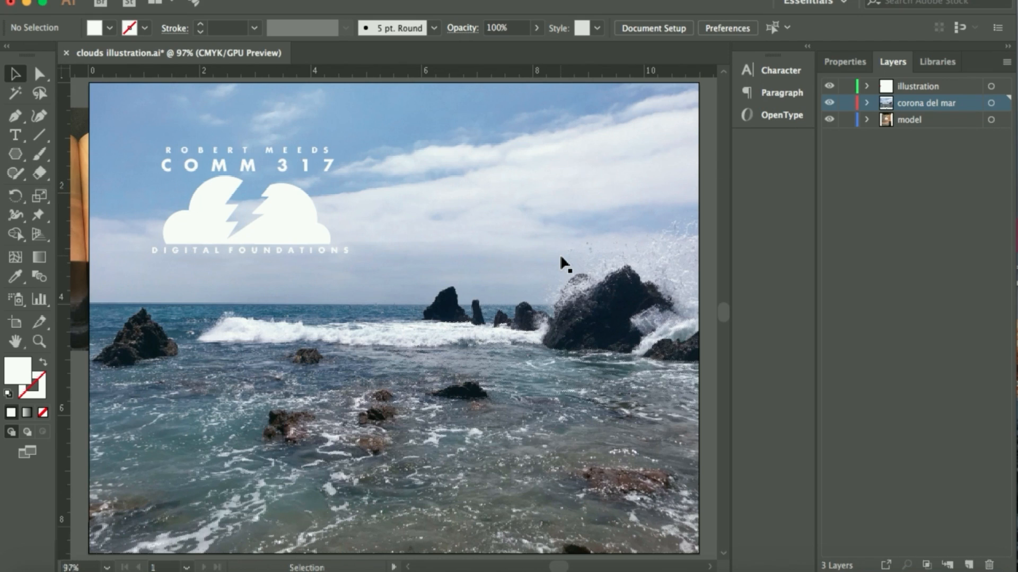
pyautogui.click(919, 122)
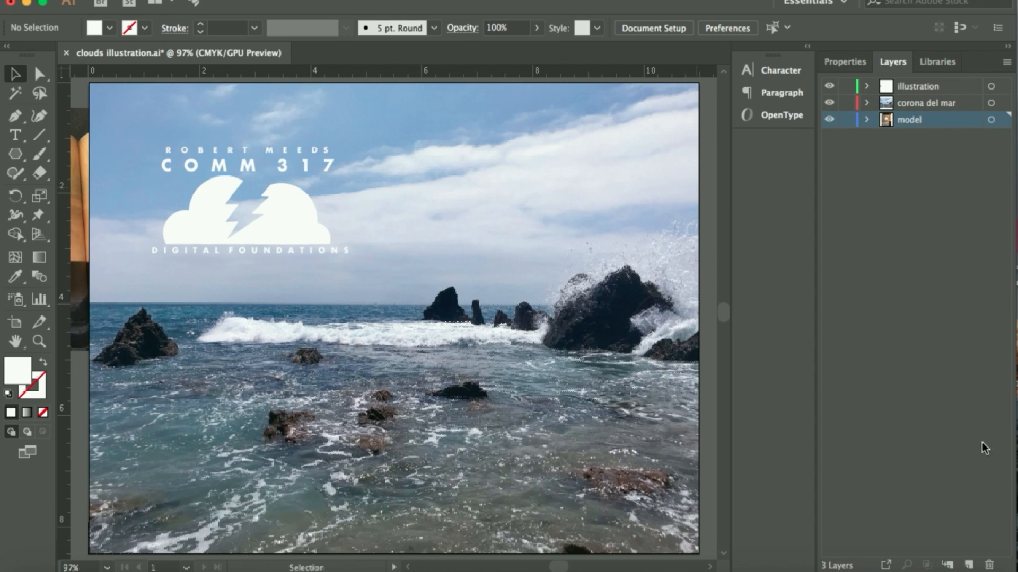
pyautogui.click(989, 565)
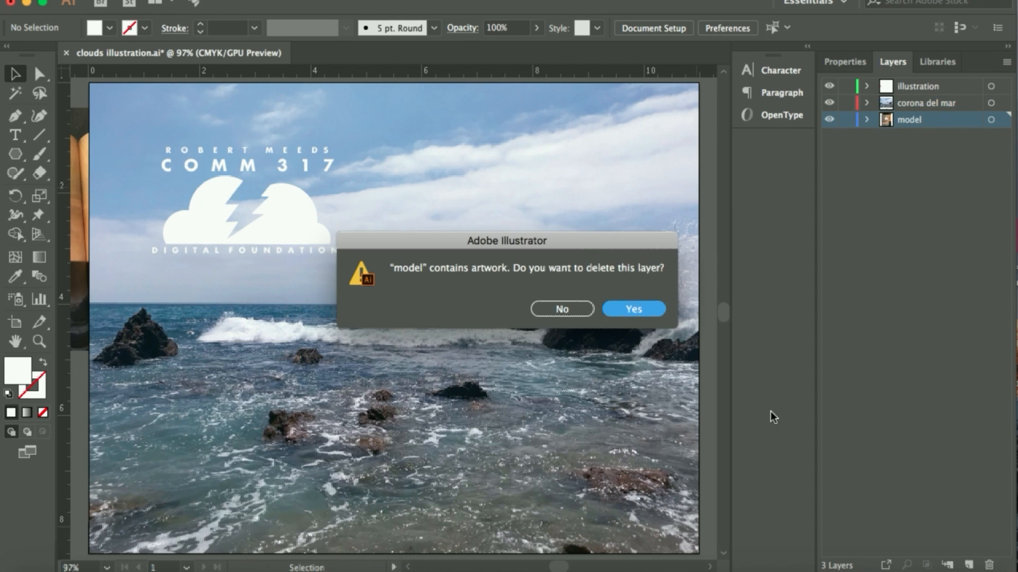
pyautogui.click(643, 308)
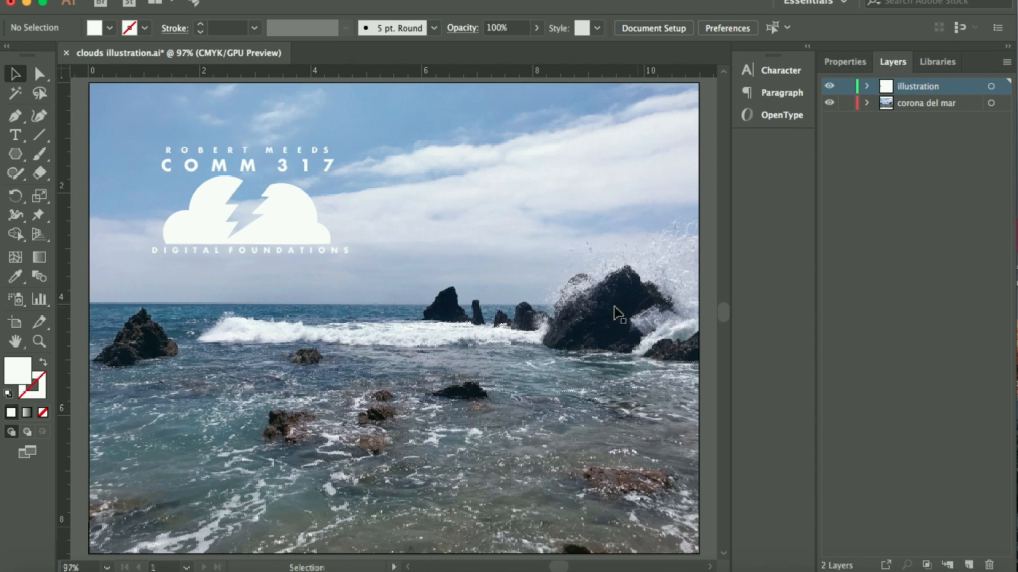
# Delete the leftover lightning bolt path lying outside the artboard's left edge
pyautogui.scroll(-2, 546, 312)
pyautogui.hscroll(5, 546, 313)
pyautogui.hscroll(-6, 546, 313)
pyautogui.hscroll(3, 546, 313)
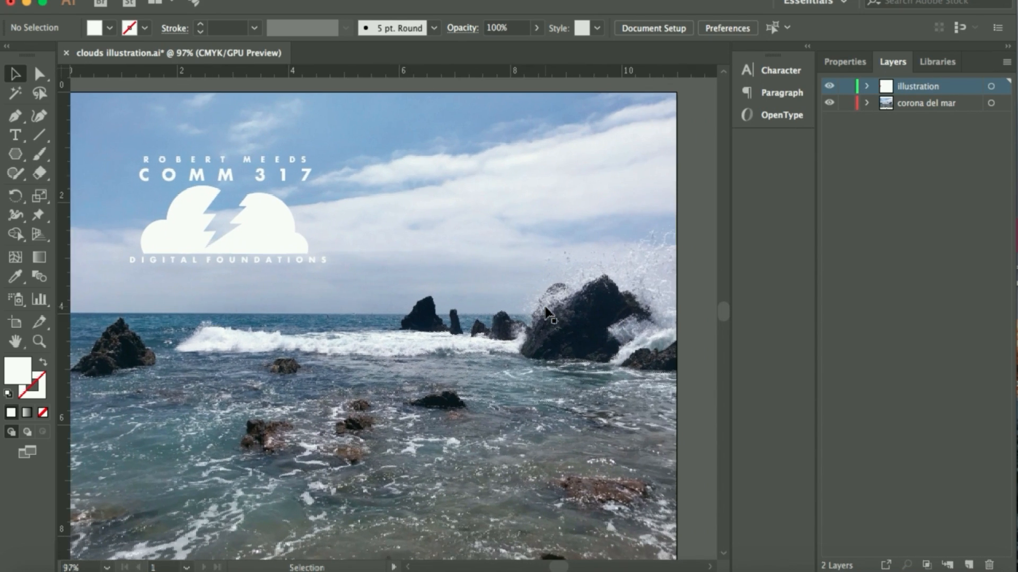
pyautogui.hscroll(-6, 546, 313)
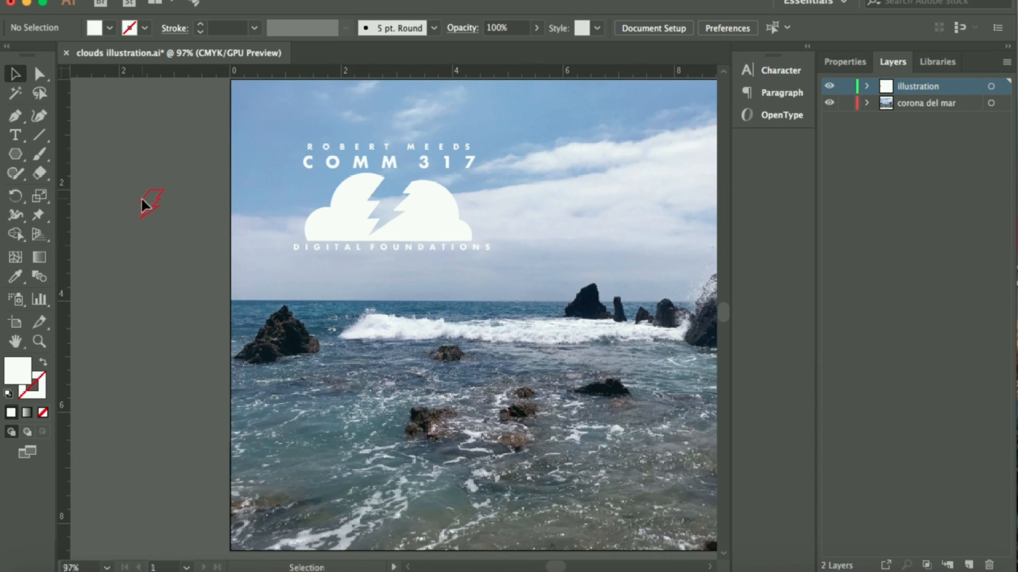
pyautogui.click(150, 206)
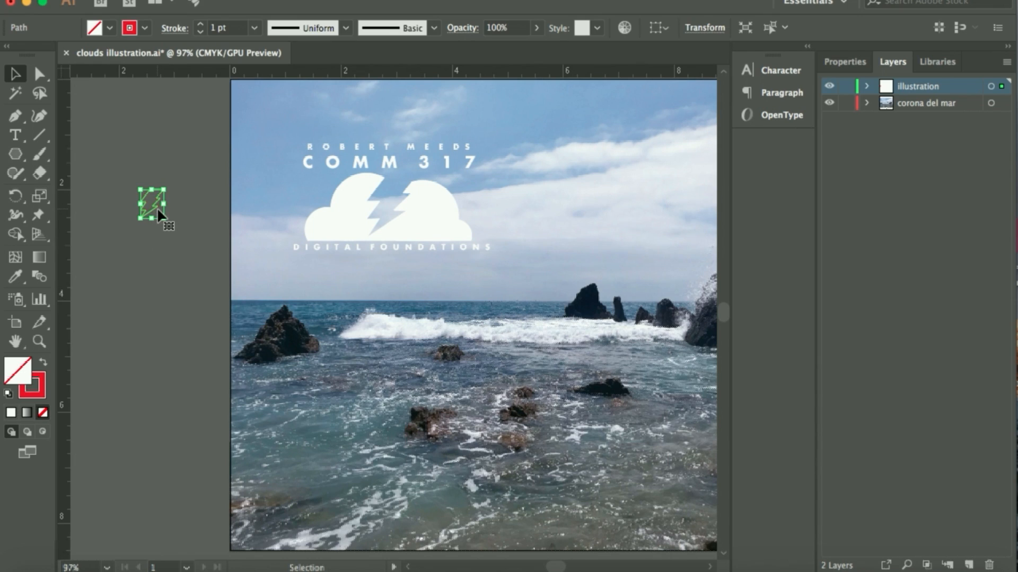
pyautogui.press('Delete')
# Bring the whole artboard back into view and save the changes to clouds illustration.ai
pyautogui.hscroll(5, 440, 277)
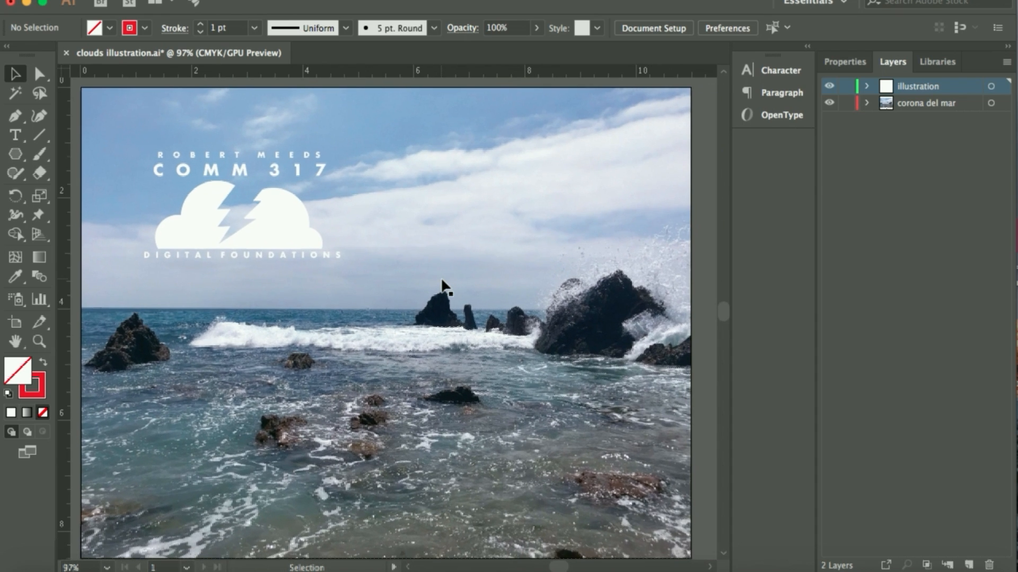
pyautogui.hscroll(-1, 442, 287)
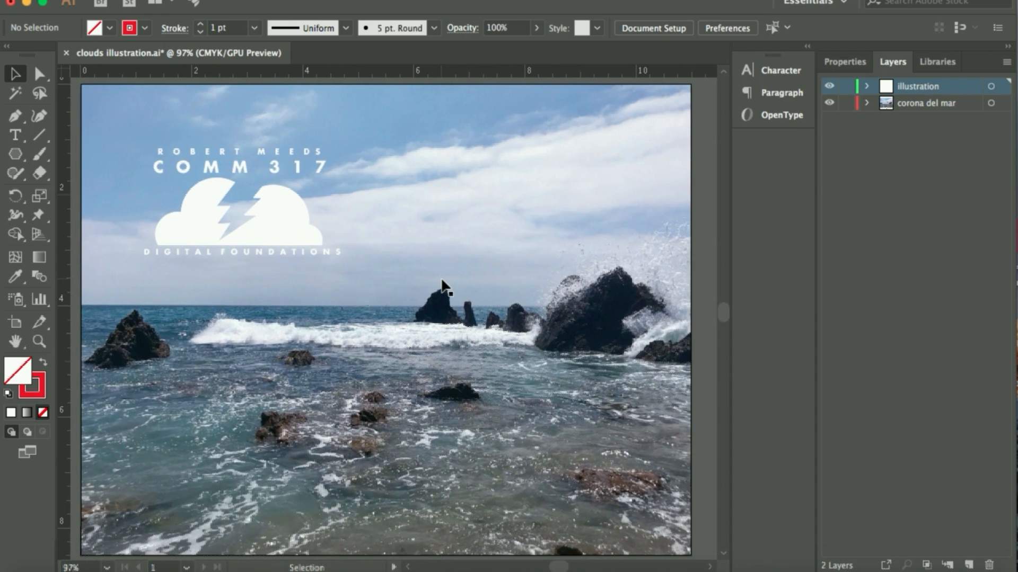
pyautogui.click(135, 0)
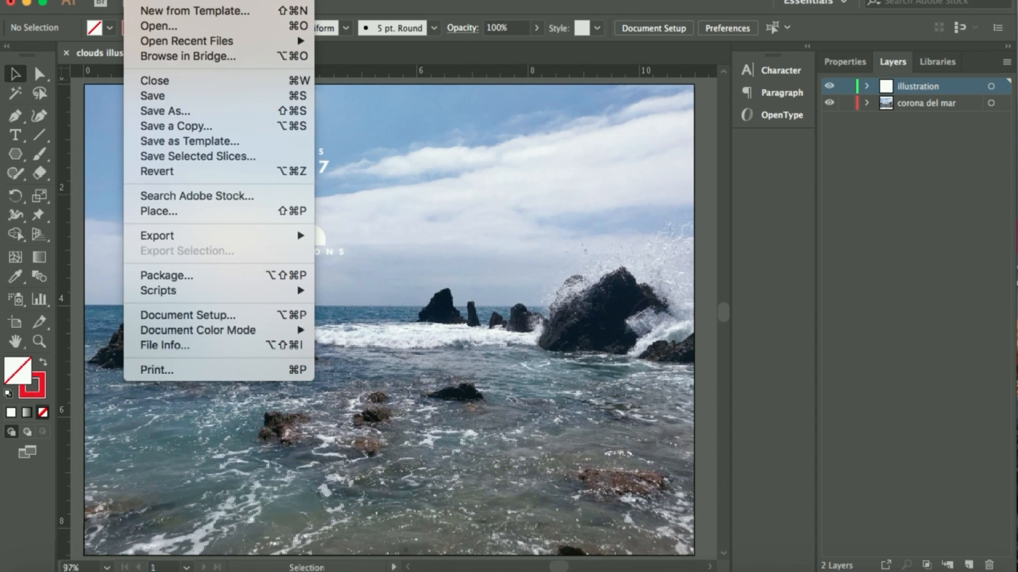
pyautogui.click(154, 97)
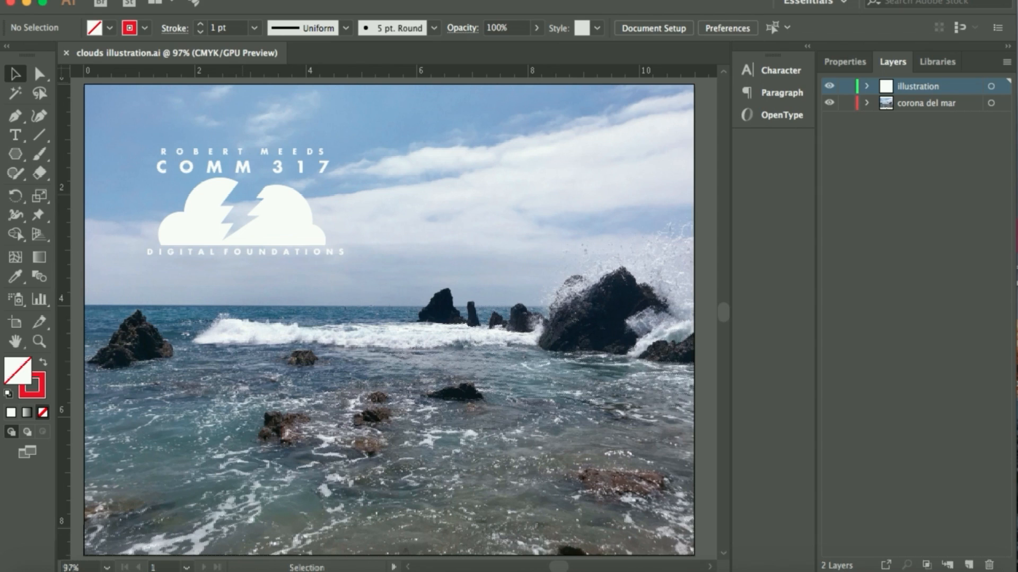
# Save the illustration in Adobe PDF format as clouds illustration.pdf in the lab exercise 1 folder, using the Illustrator Default preset
pyautogui.click(139, 0)
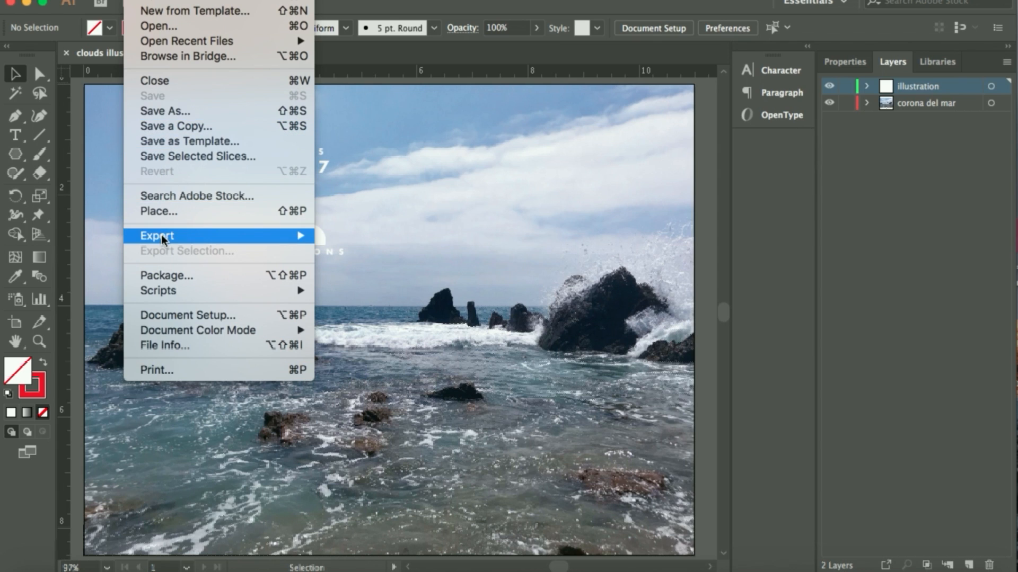
pyautogui.moveTo(161, 237)
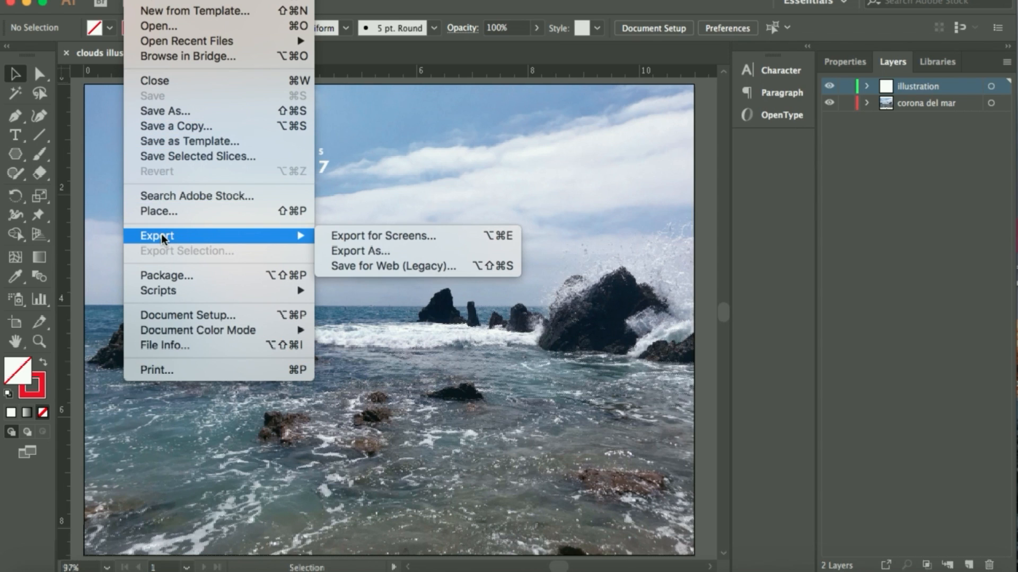
pyautogui.click(145, 111)
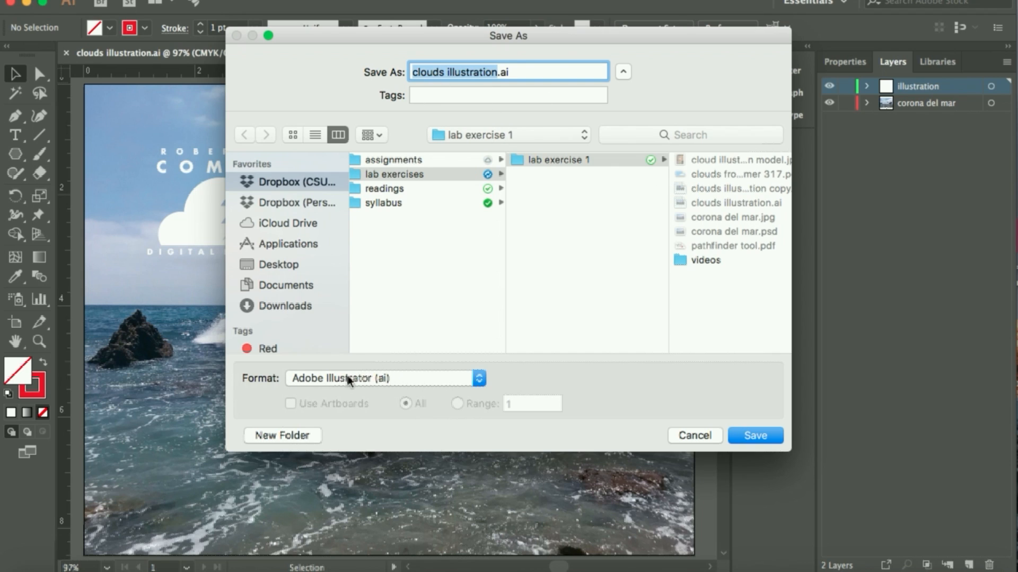
pyautogui.click(479, 380)
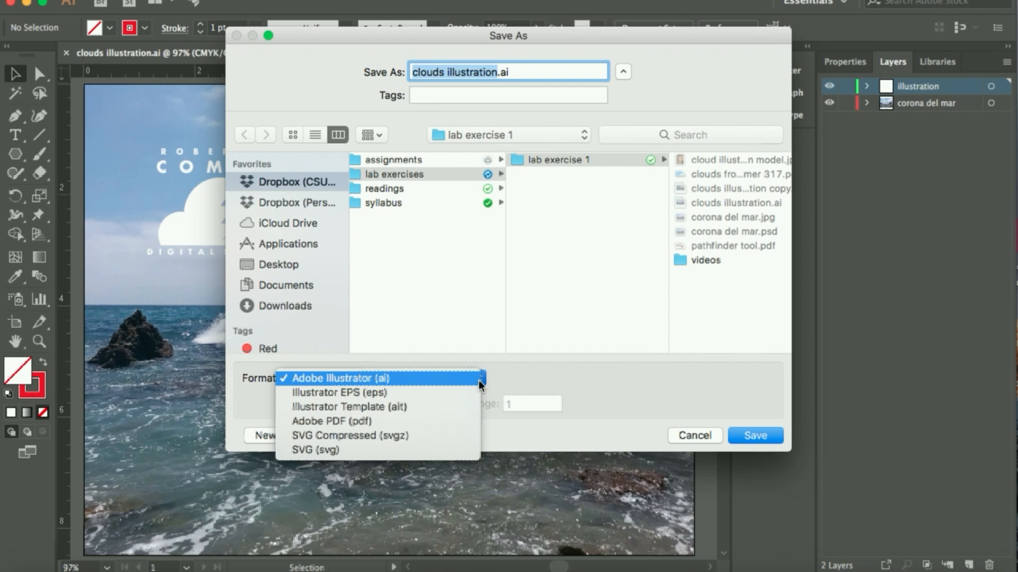
pyautogui.click(320, 423)
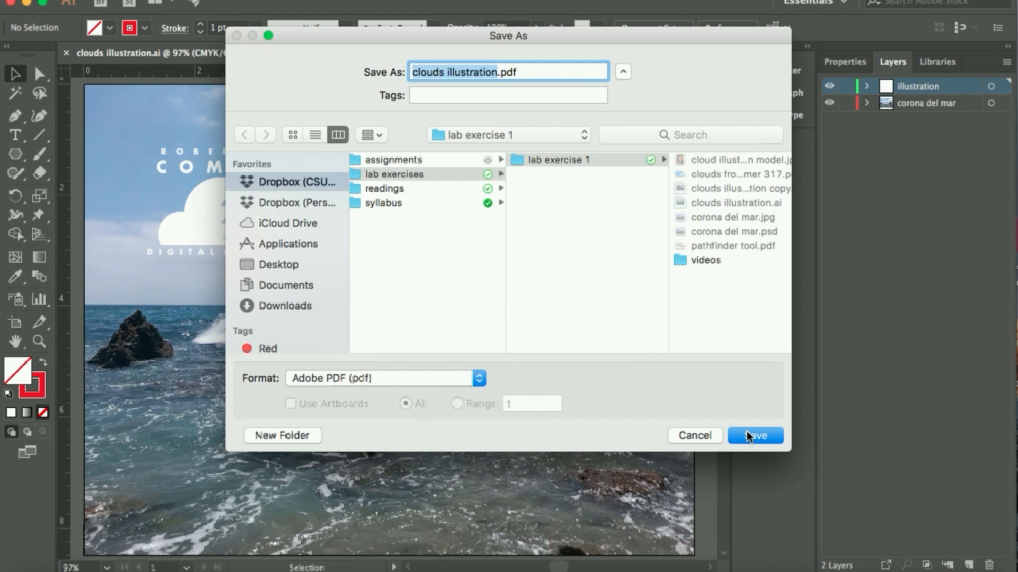
pyautogui.click(746, 431)
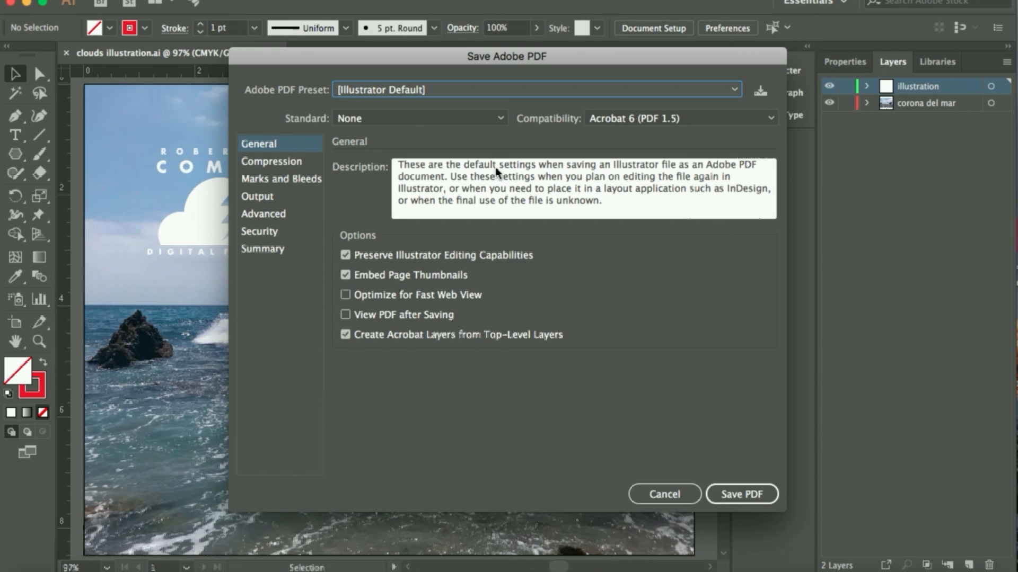
pyautogui.click(742, 490)
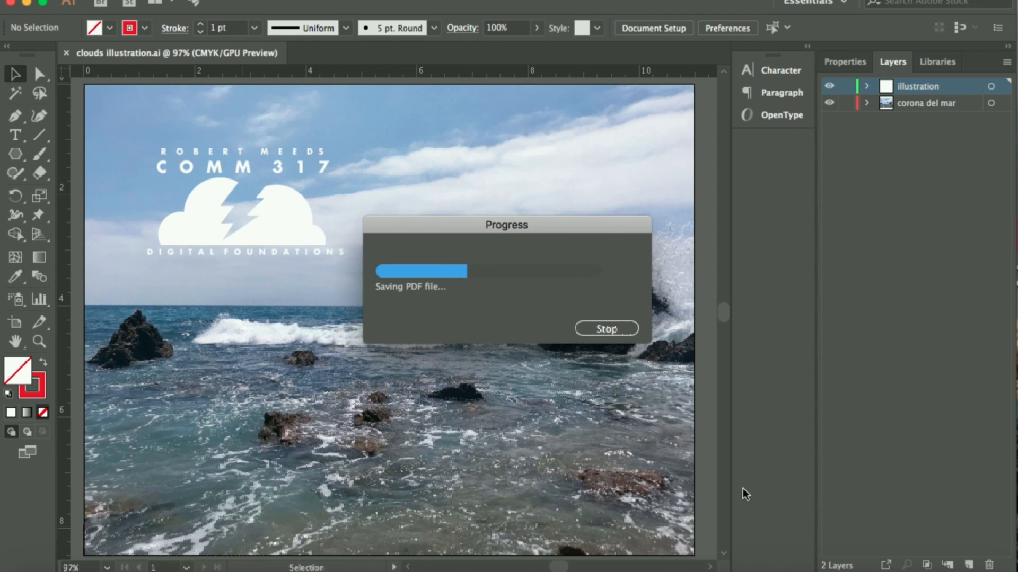